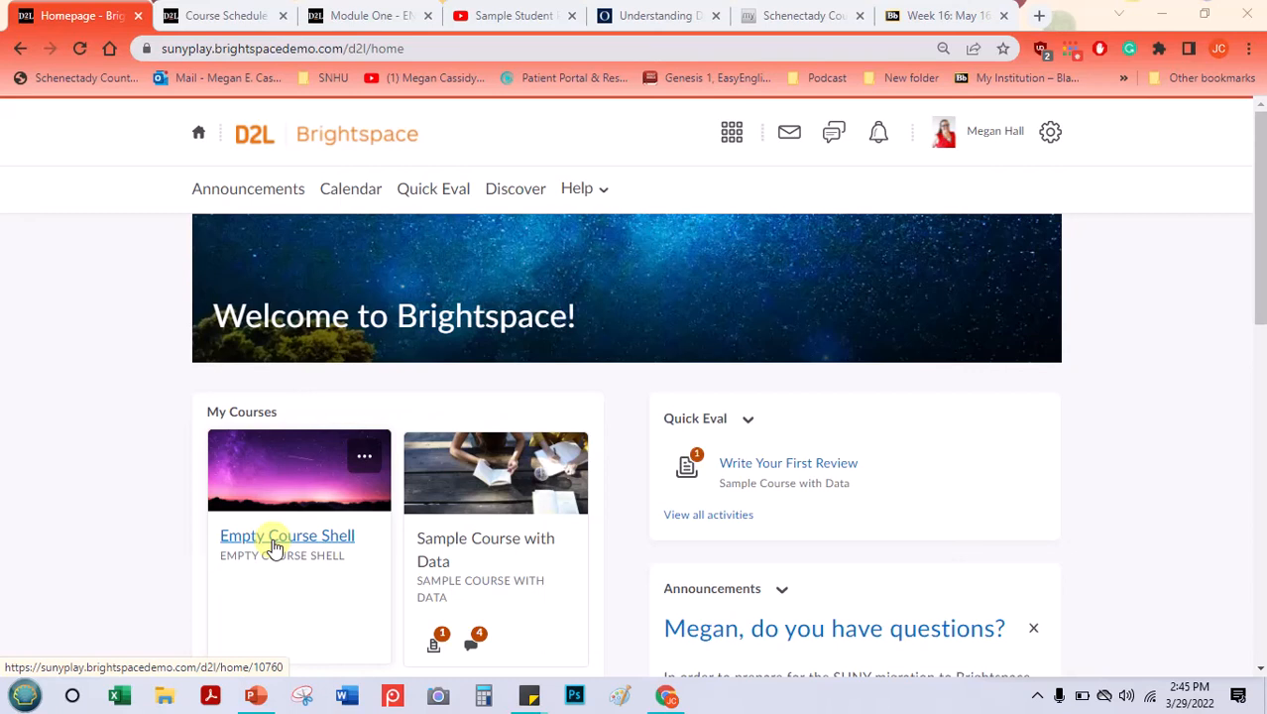
- Open the Empty Course Shell course from the My Courses list
left_click(272, 543)
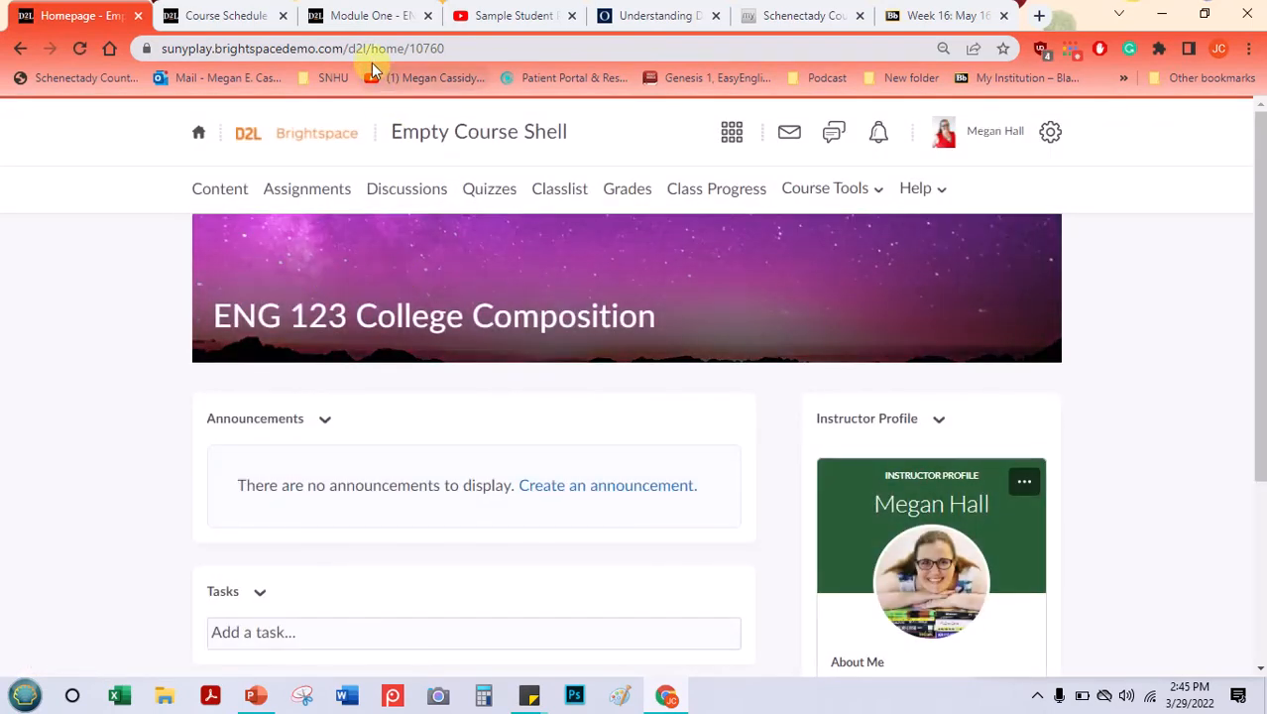
- Examine the Module One content page of the ENG-122 English Composition I course, including its introduction and first discussion topic
left_click(356, 14)
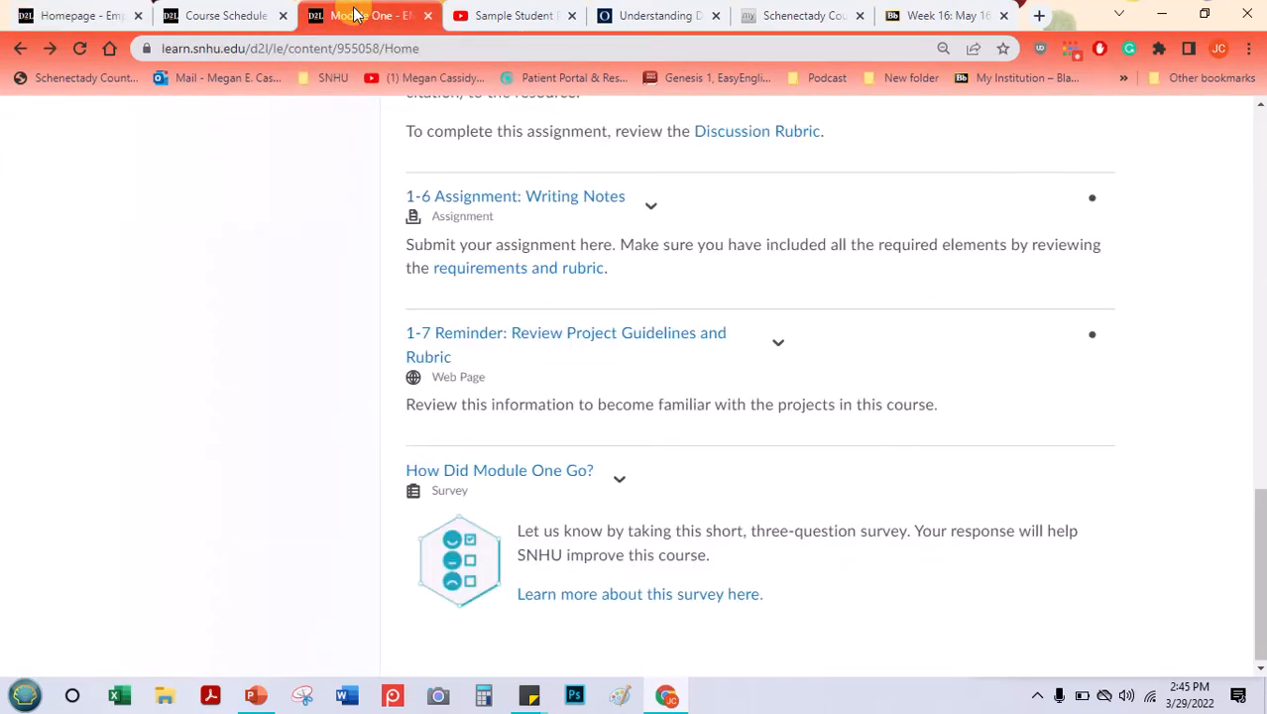
left_click_drag(1260, 554, 1262, 136)
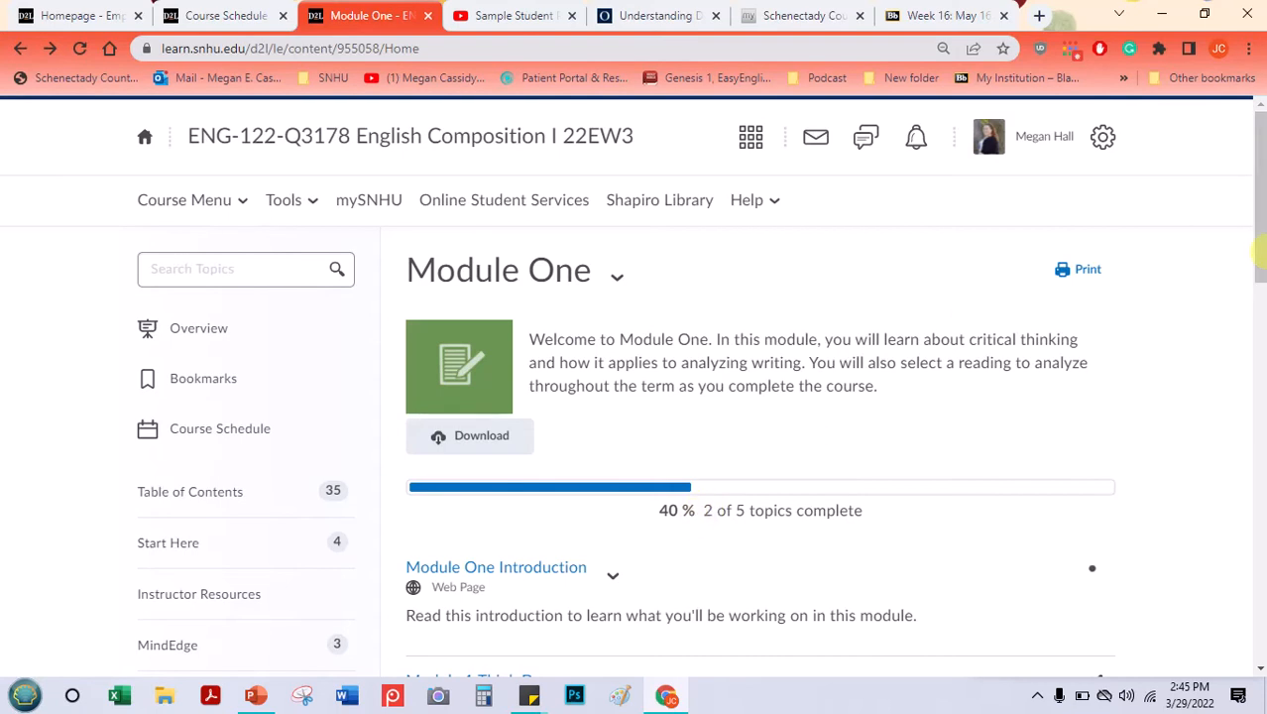
mouse_move(1261, 242)
left_mouse_down()
mouse_move(1261, 319)
mouse_move(1259, 224)
left_mouse_up()
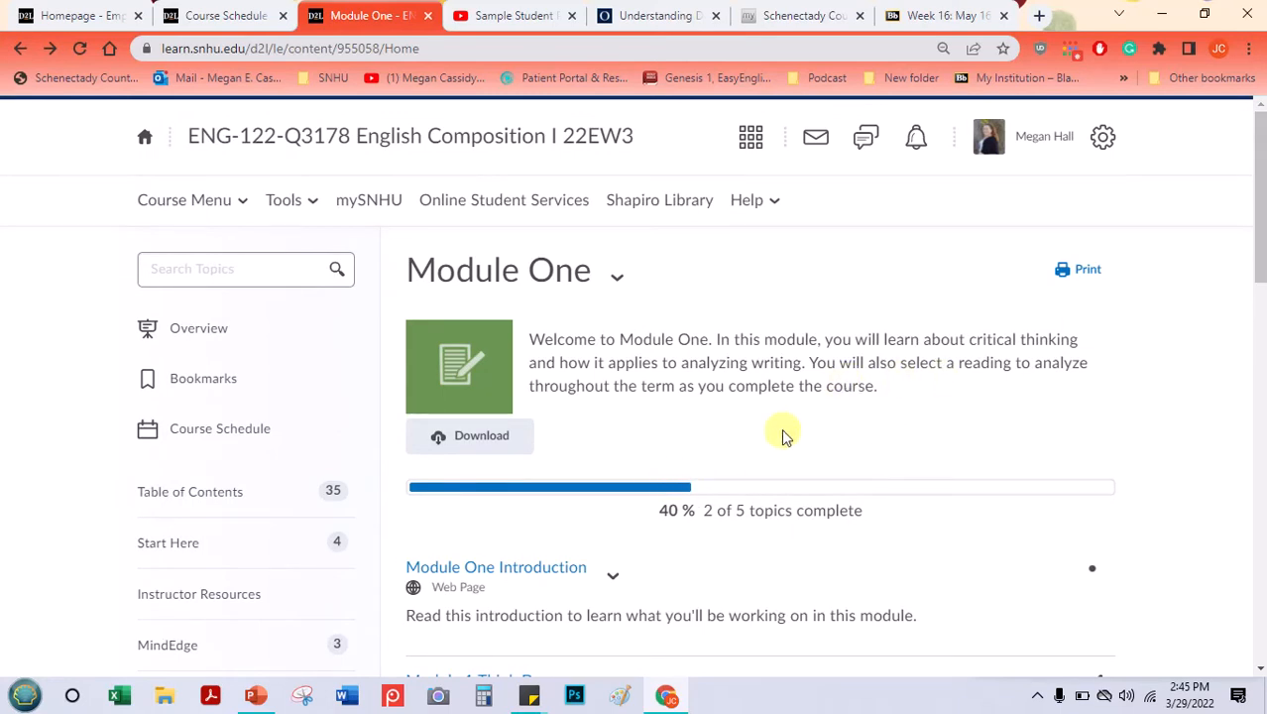
mouse_move(1259, 275)
left_mouse_down()
mouse_move(1260, 249)
mouse_move(1259, 269)
left_mouse_up()
scroll(1259, 270, "down", 3)
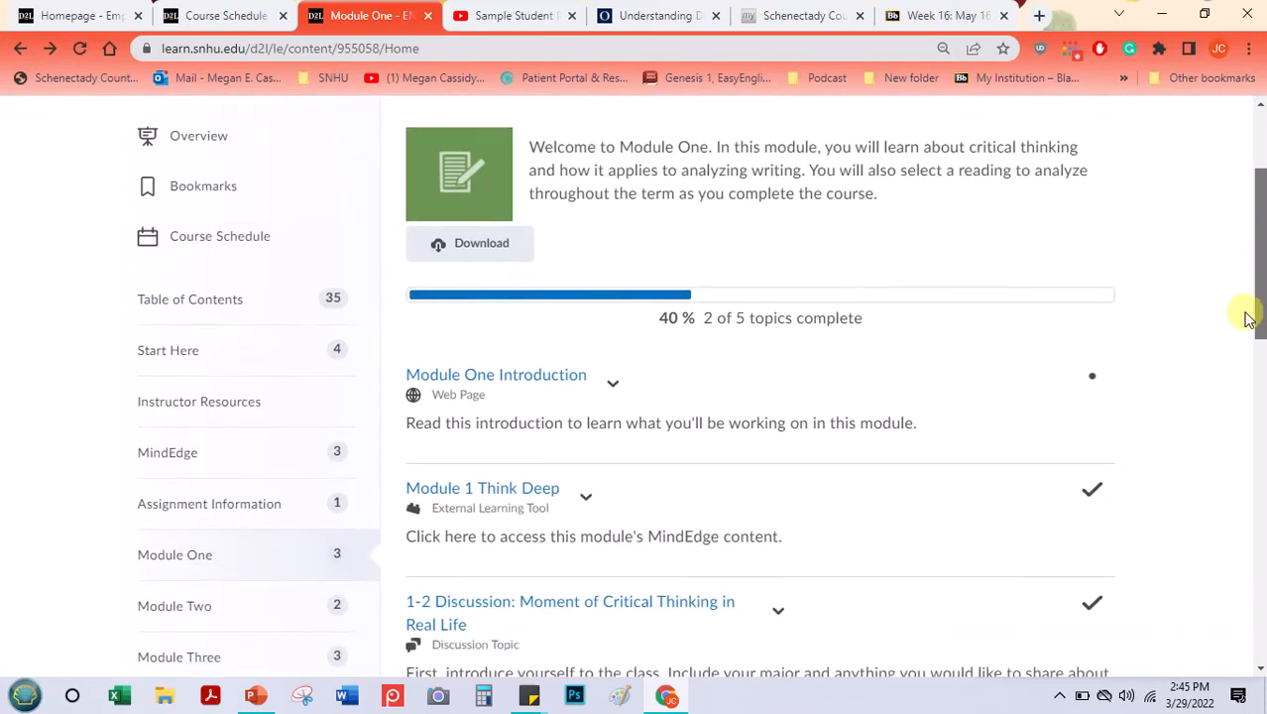
left_click_drag(1259, 228, 1257, 275)
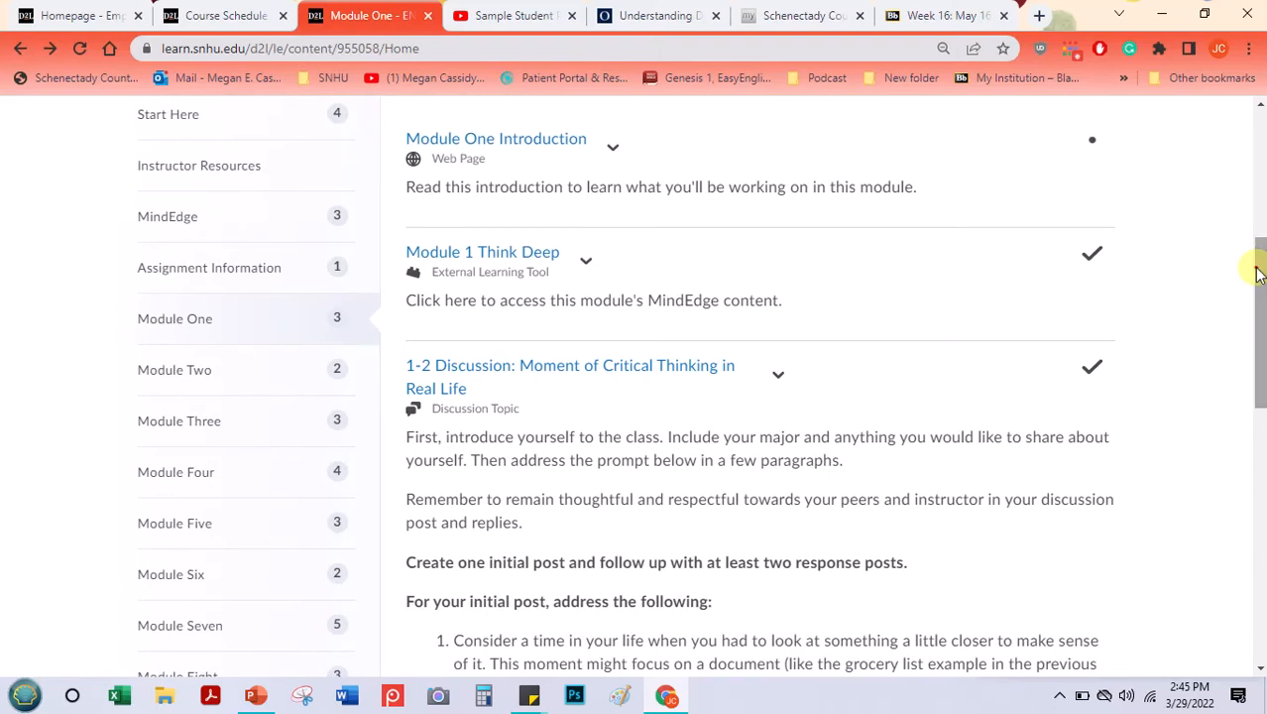
left_click_drag(1257, 275, 1261, 109)
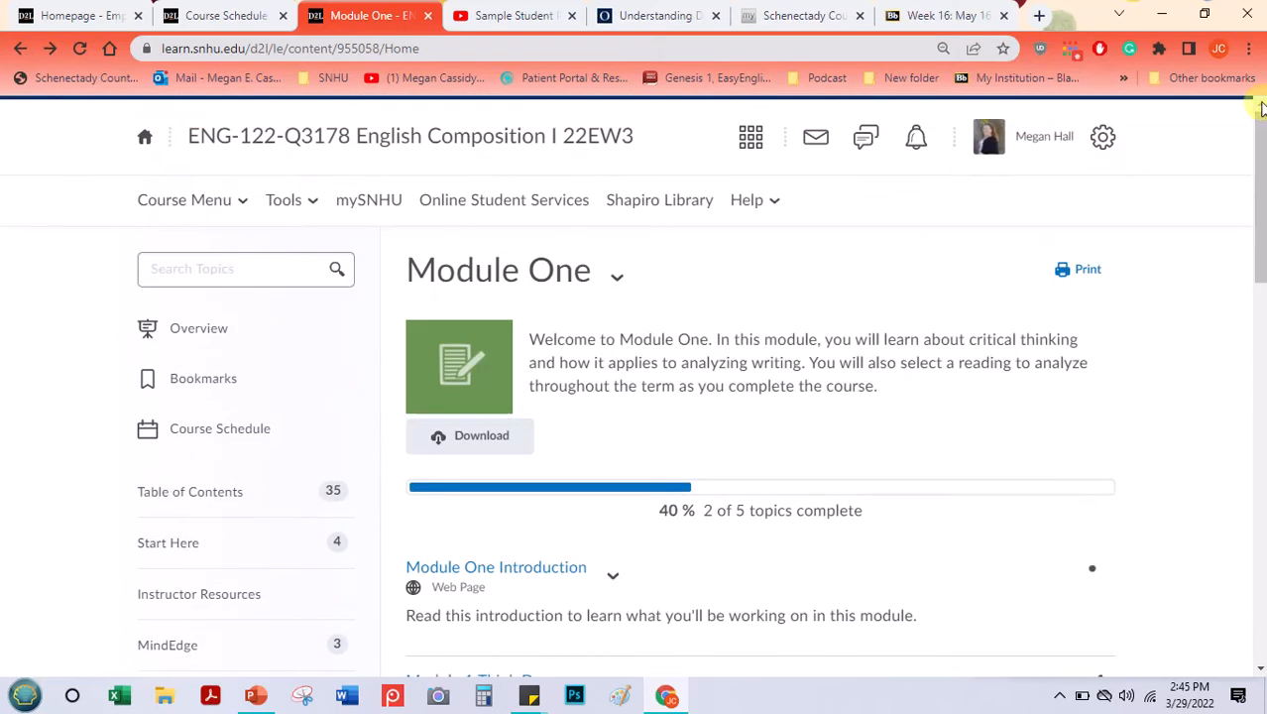
- View the Course Schedule page of Sample Course with Data, and return to the Empty Course Shell homepage
left_click(218, 10)
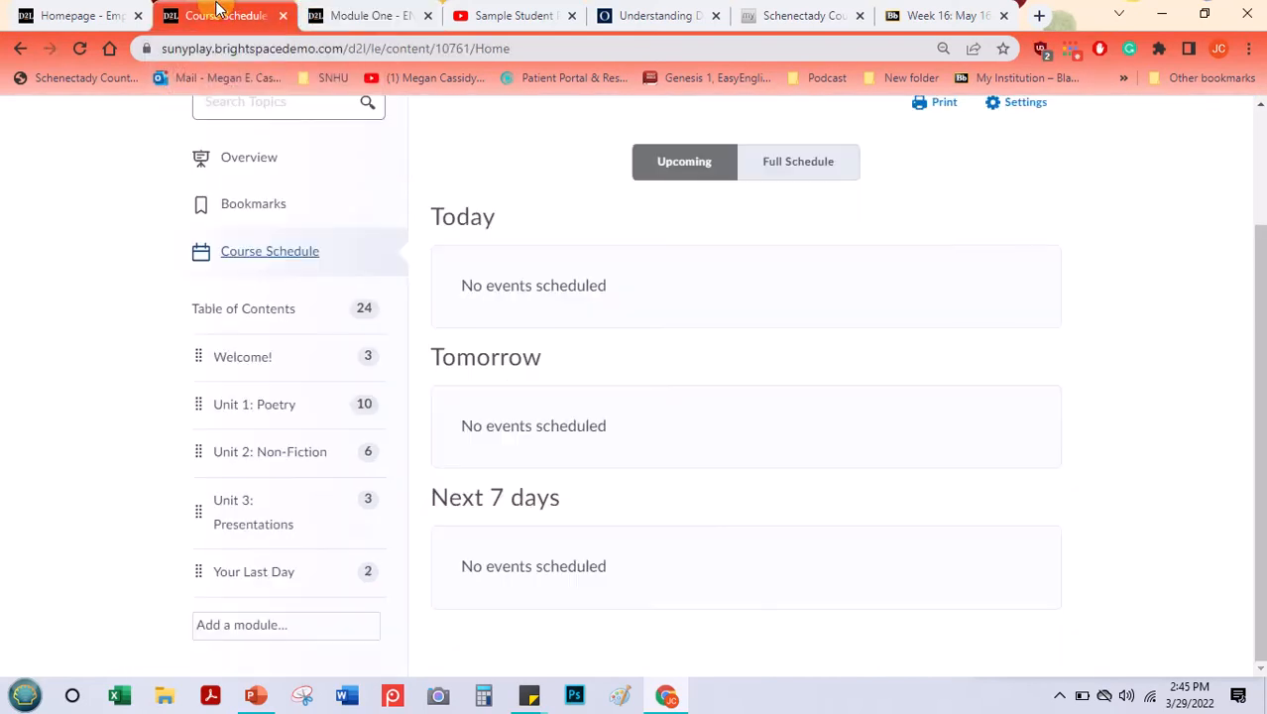
left_click_drag(1259, 337, 1258, 184)
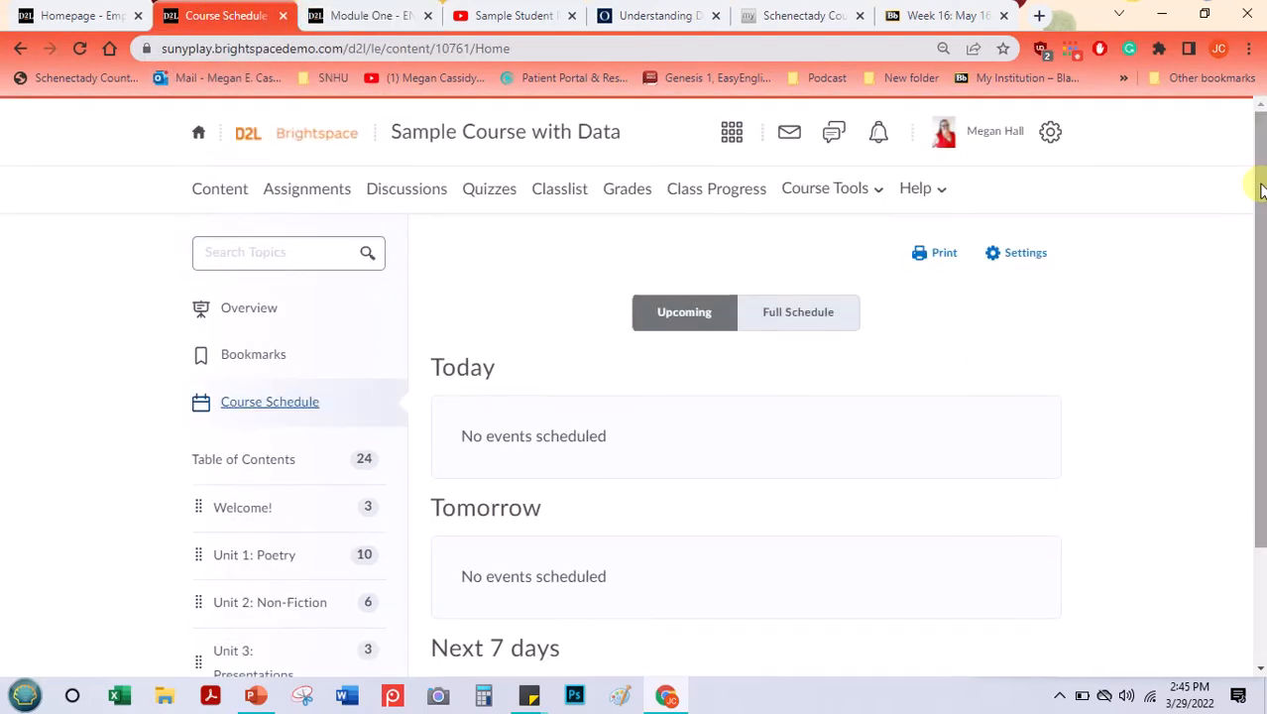
left_click(55, 20)
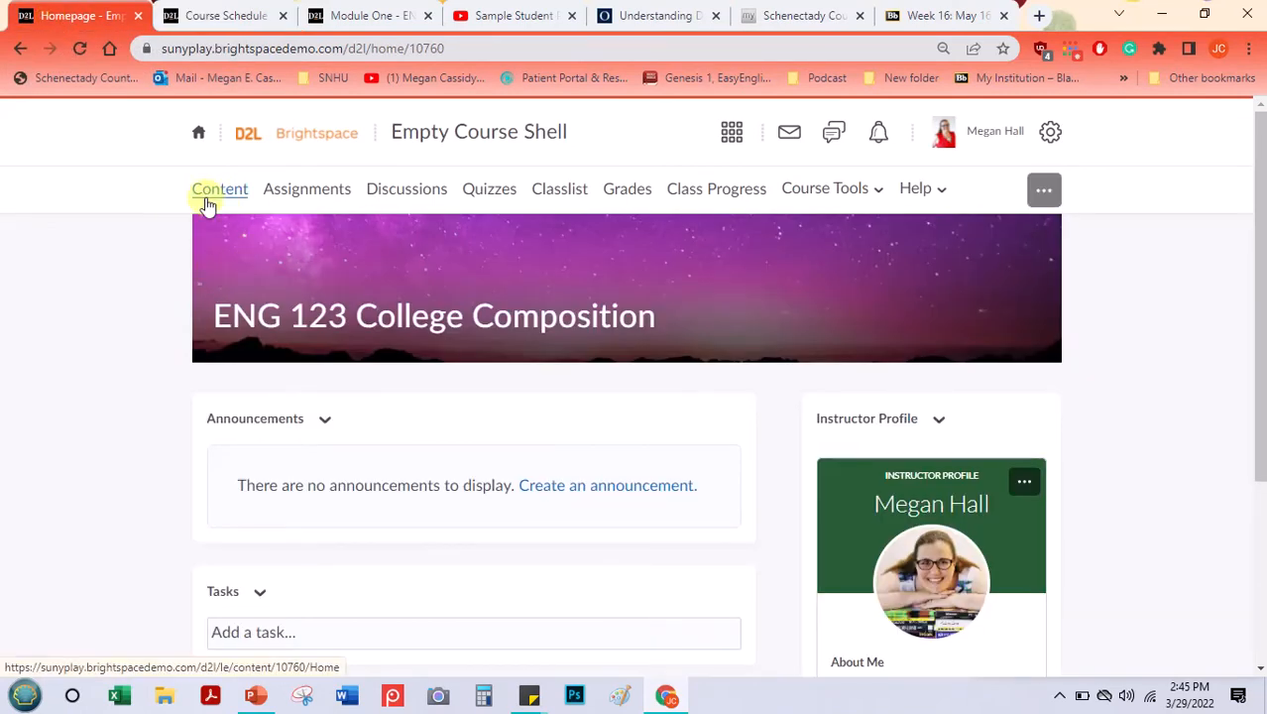
- Compare the Course Menu entries of the ENG-122 course with the navigation bar of the Empty Course Shell
left_click(349, 10)
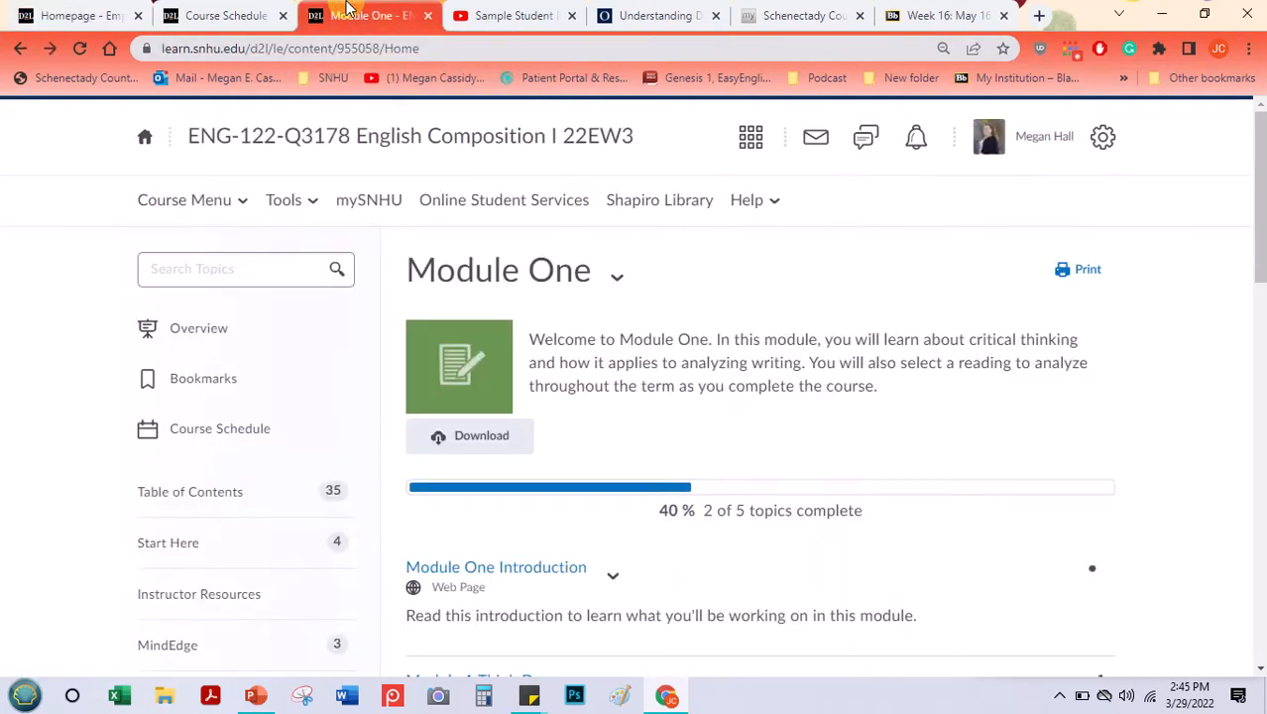
left_click(239, 207)
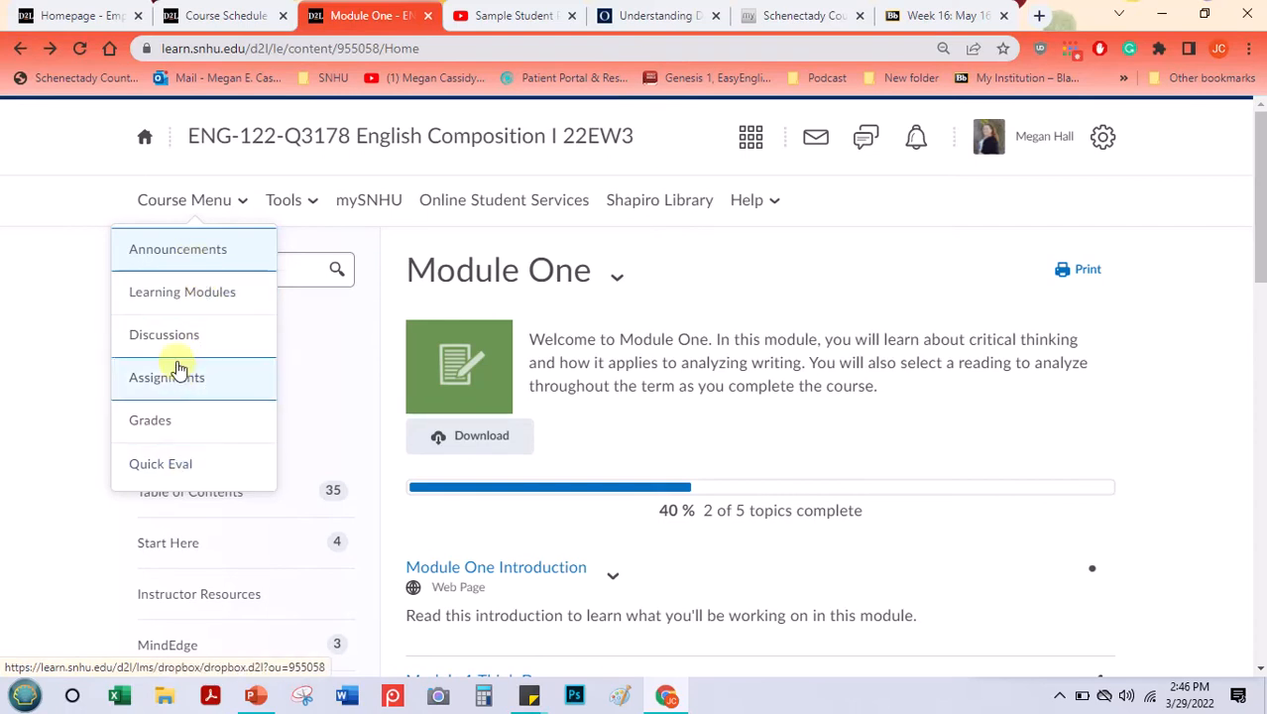
left_click(84, 12)
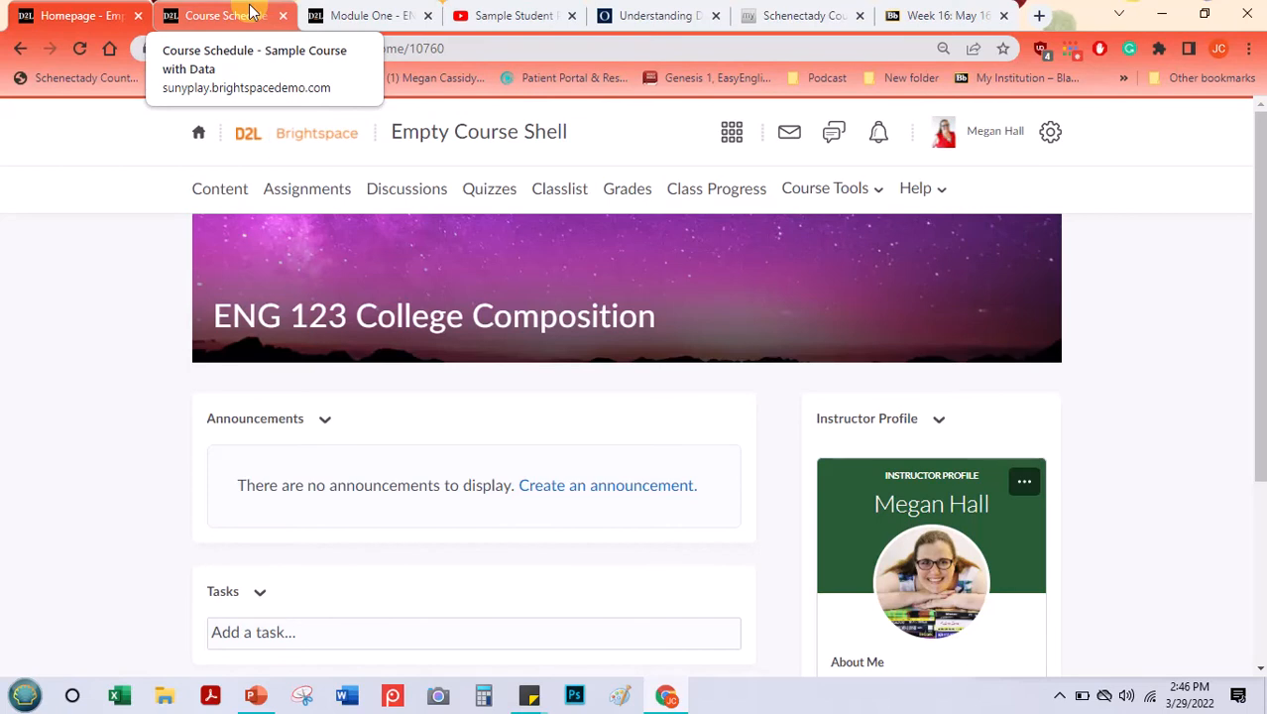
left_click(375, 14)
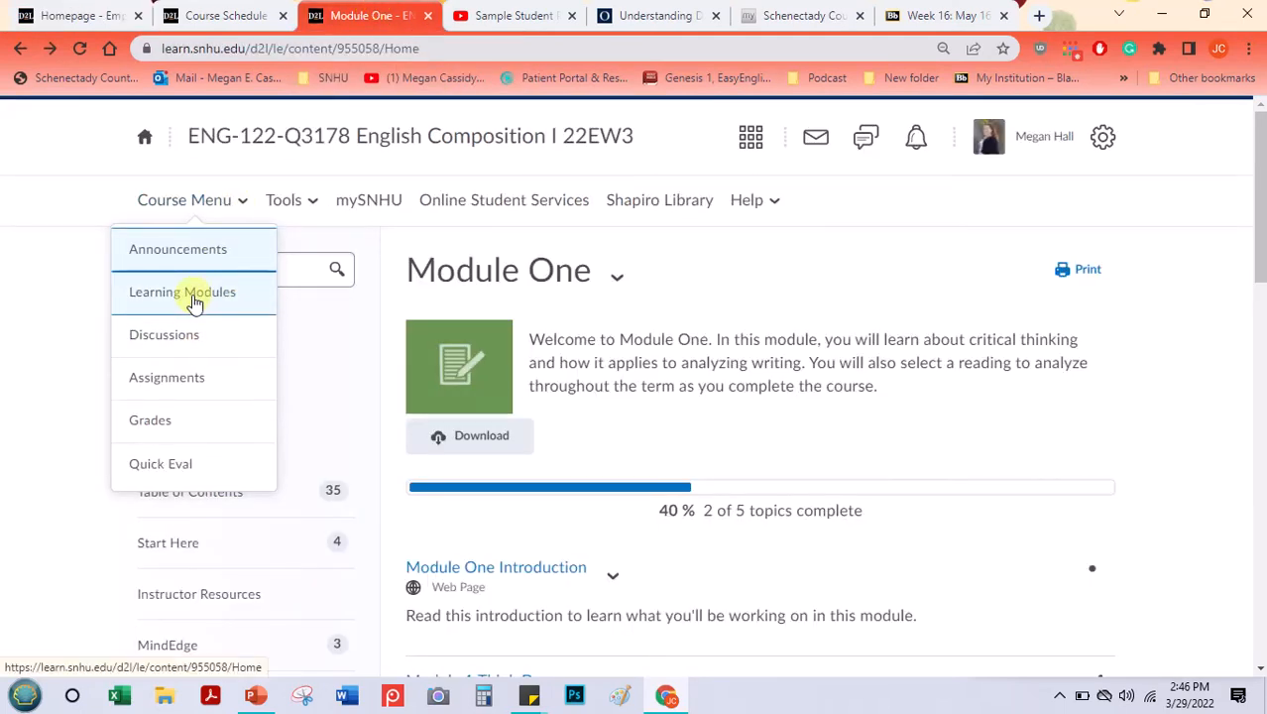
left_click(86, 14)
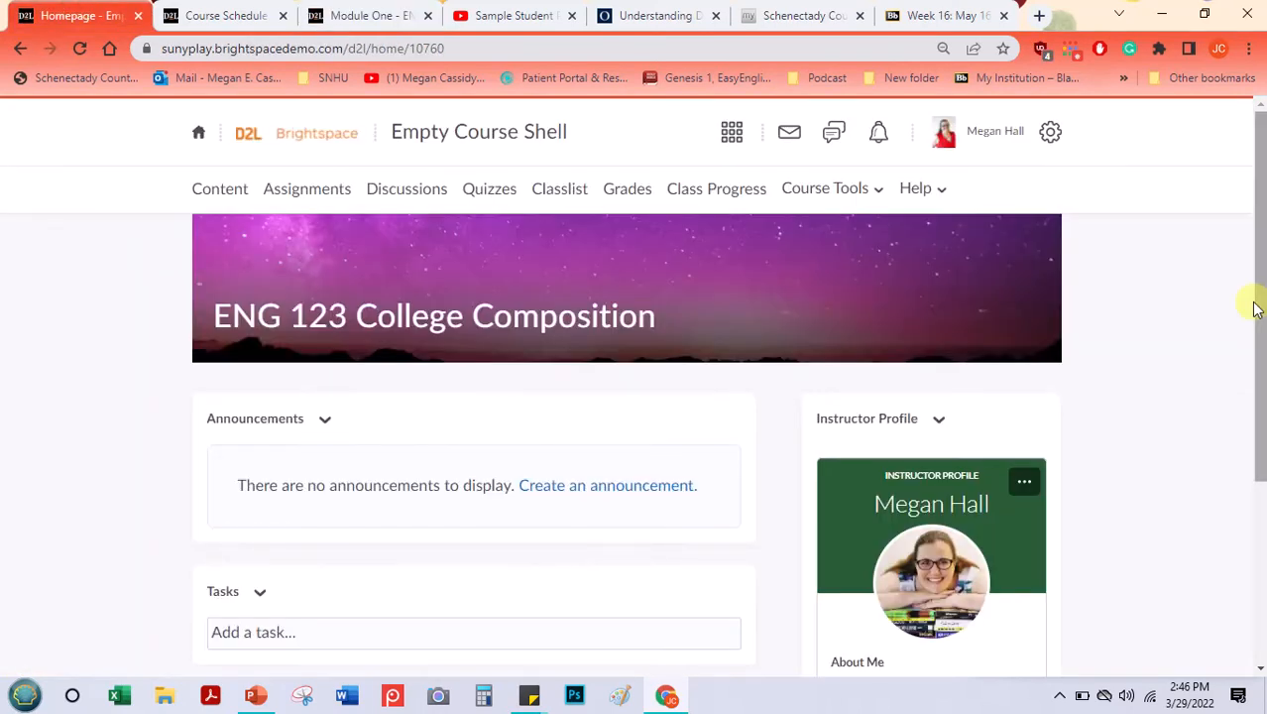
- Open the Content area of the Empty Course Shell and view its Table of Contents
mouse_move(1262, 254)
left_mouse_down()
mouse_move(1259, 306)
mouse_move(1257, 250)
left_mouse_up()
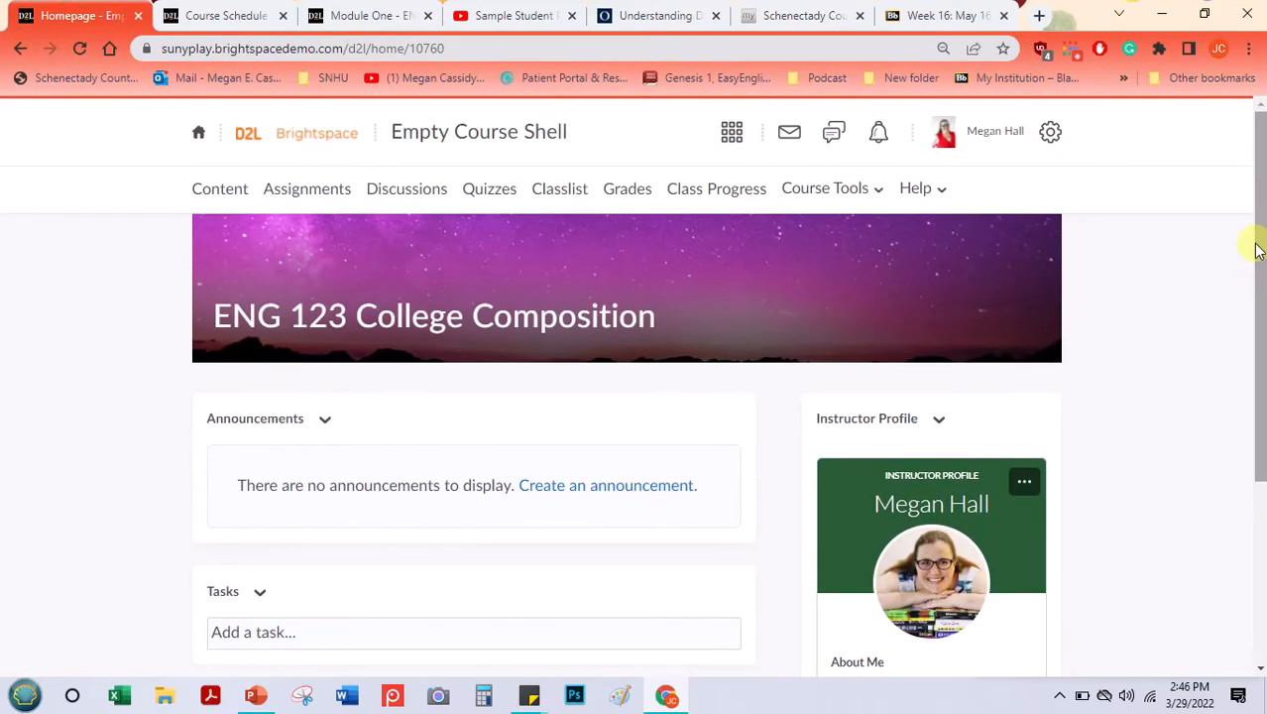
left_click(208, 191)
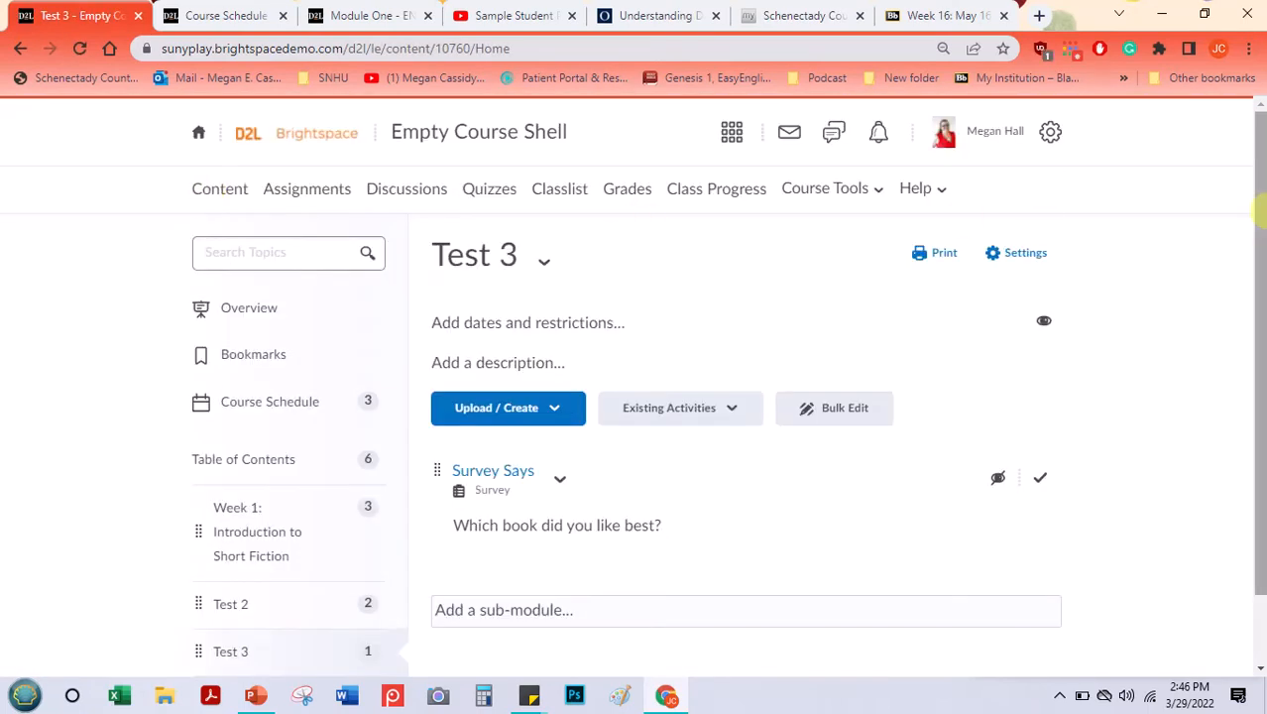
scroll(1258, 208, "down", 2)
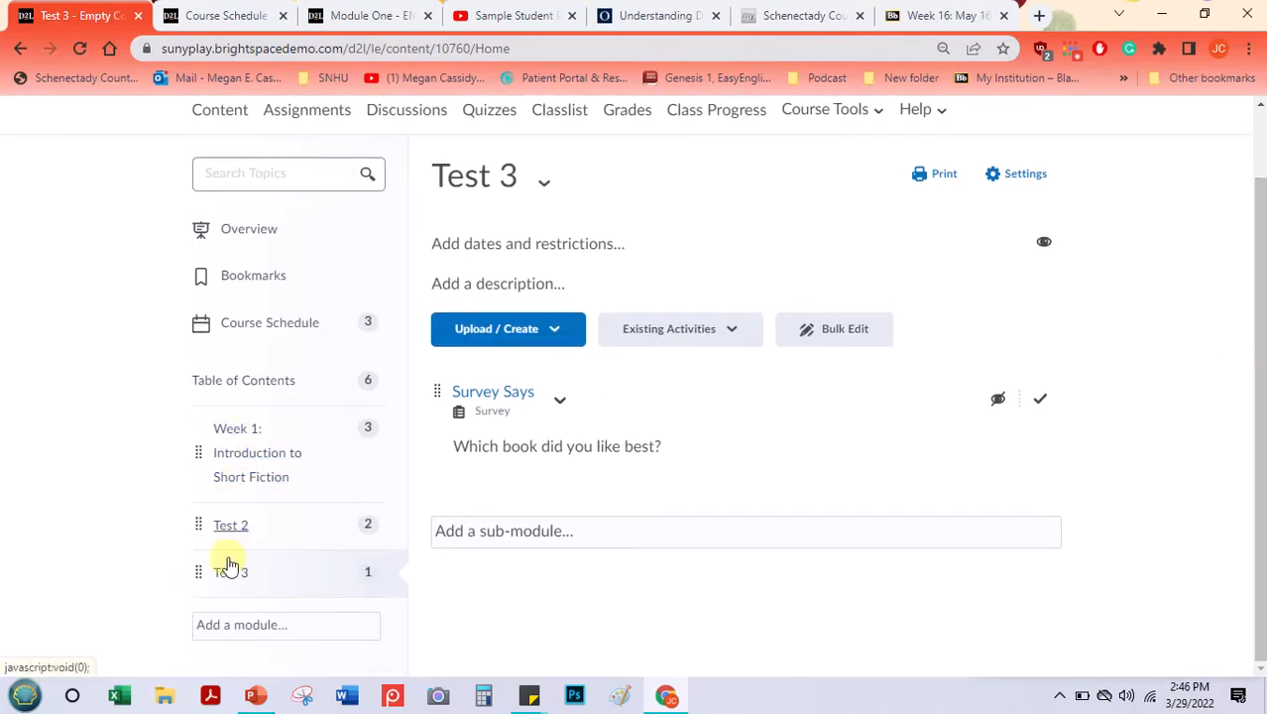
left_click(245, 387)
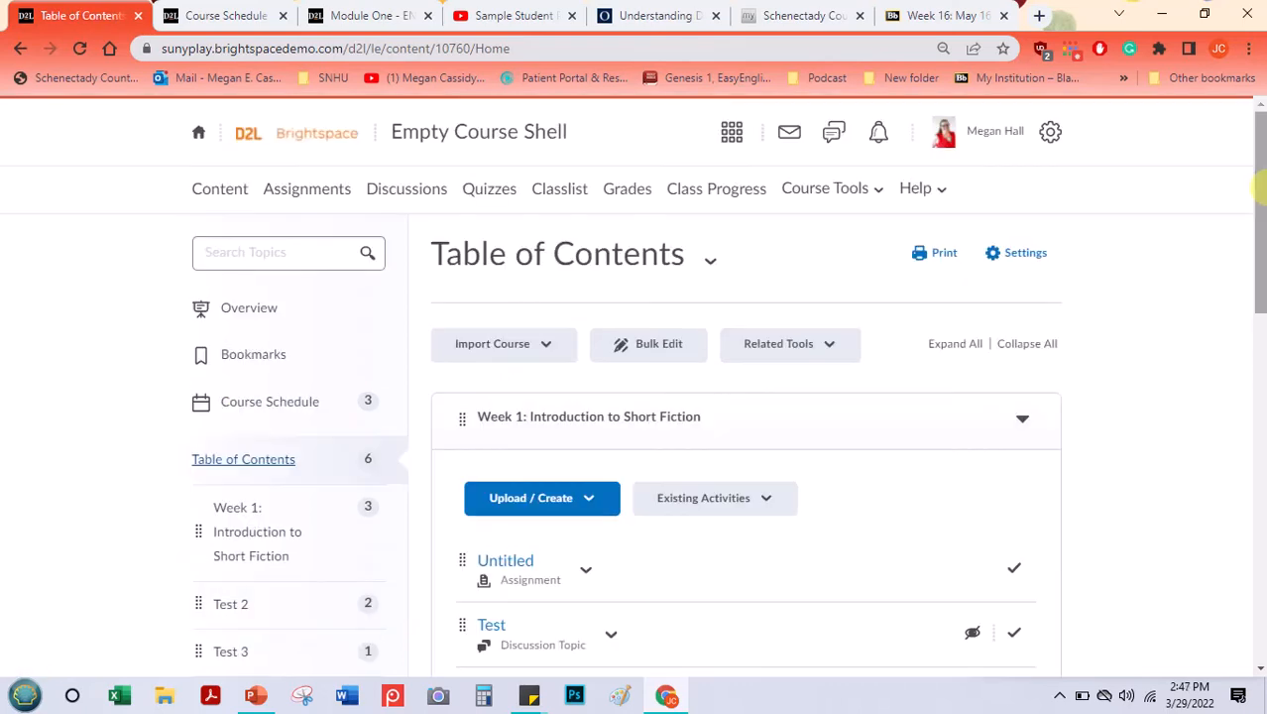
mouse_move(1262, 188)
left_mouse_down()
mouse_move(1222, 560)
mouse_move(1253, 169)
left_mouse_up()
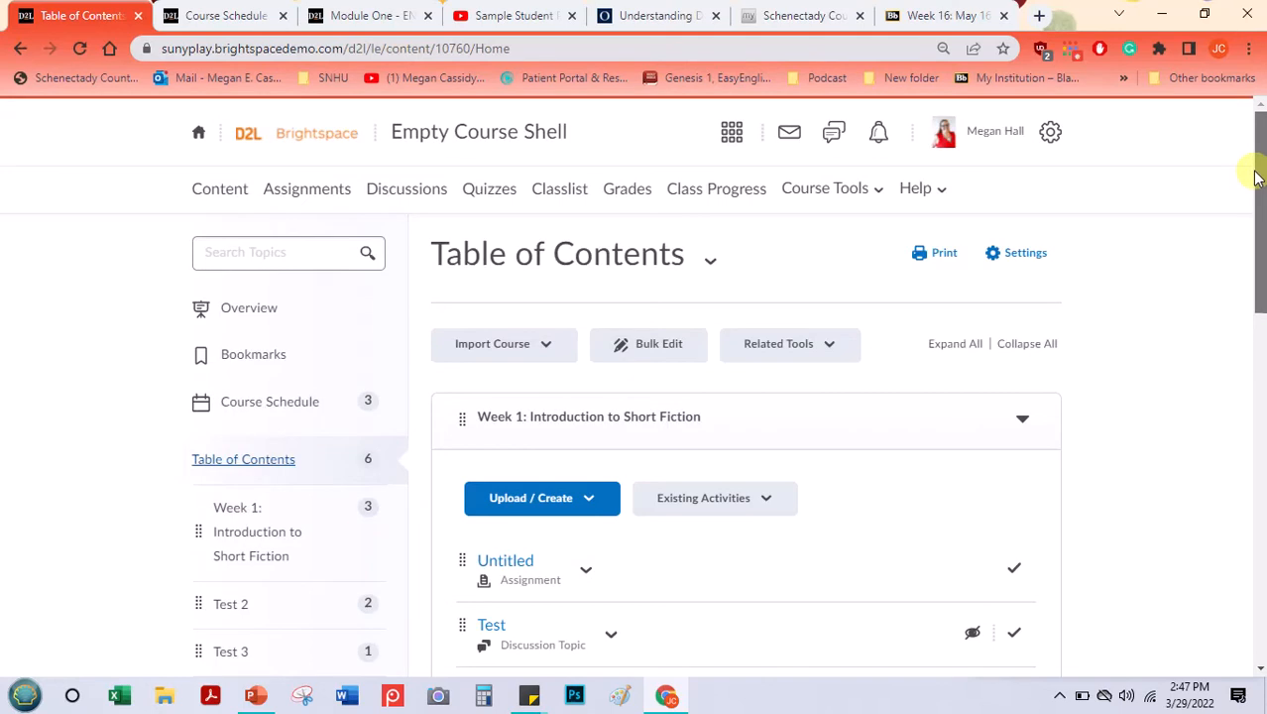
- Open the Course Schedule of the Empty Course Shell and review its upcoming events
left_click(266, 402)
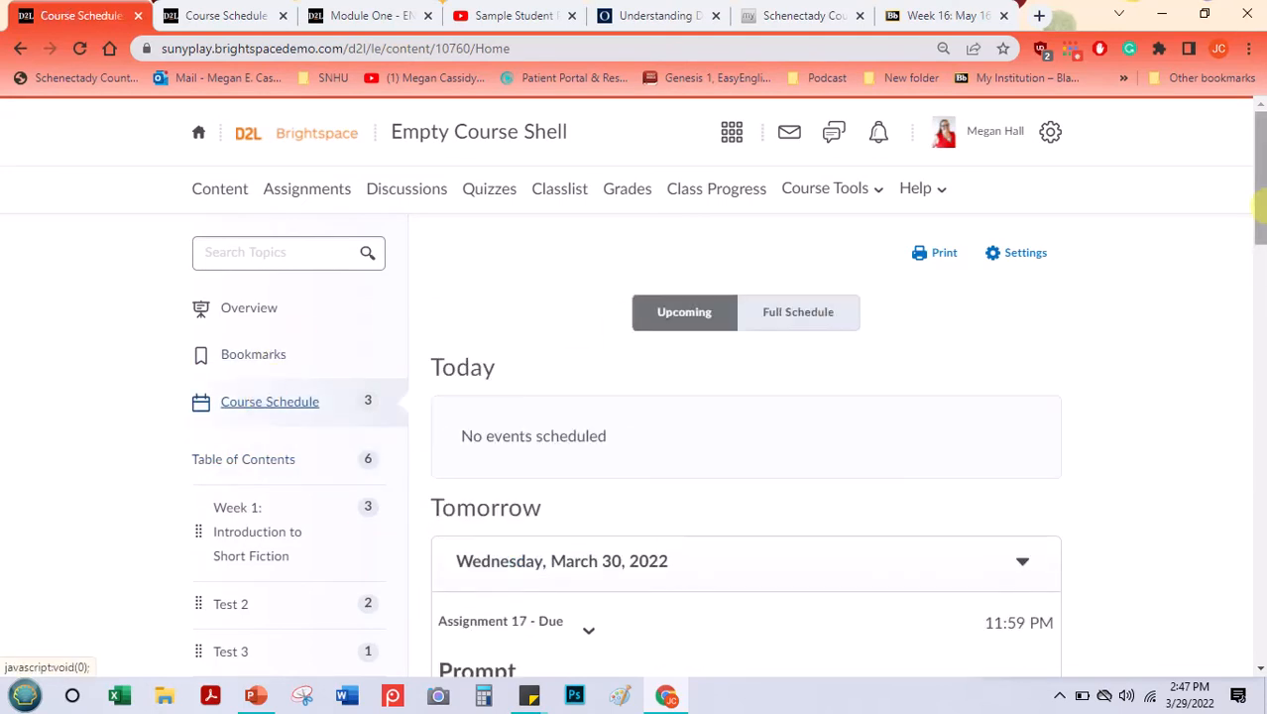
left_click_drag(1259, 169, 1220, 158)
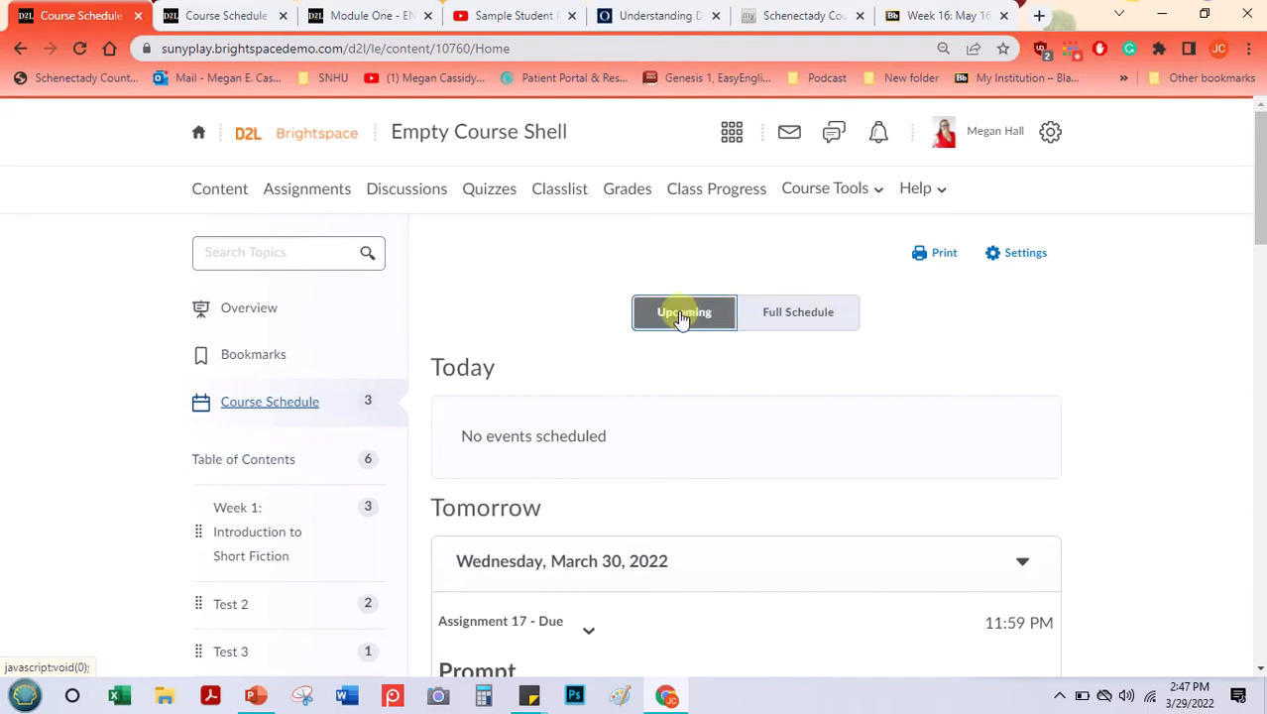
left_click_drag(1258, 228, 1256, 264)
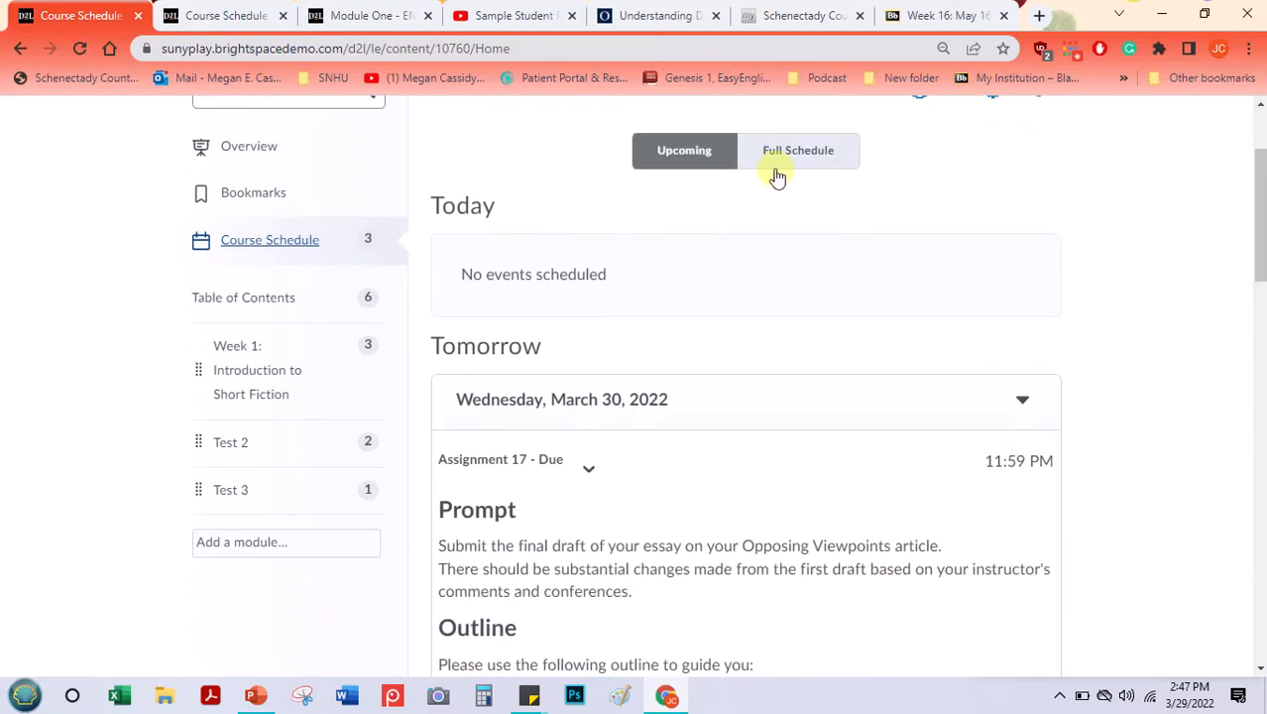
left_click_drag(1260, 213, 1254, 155)
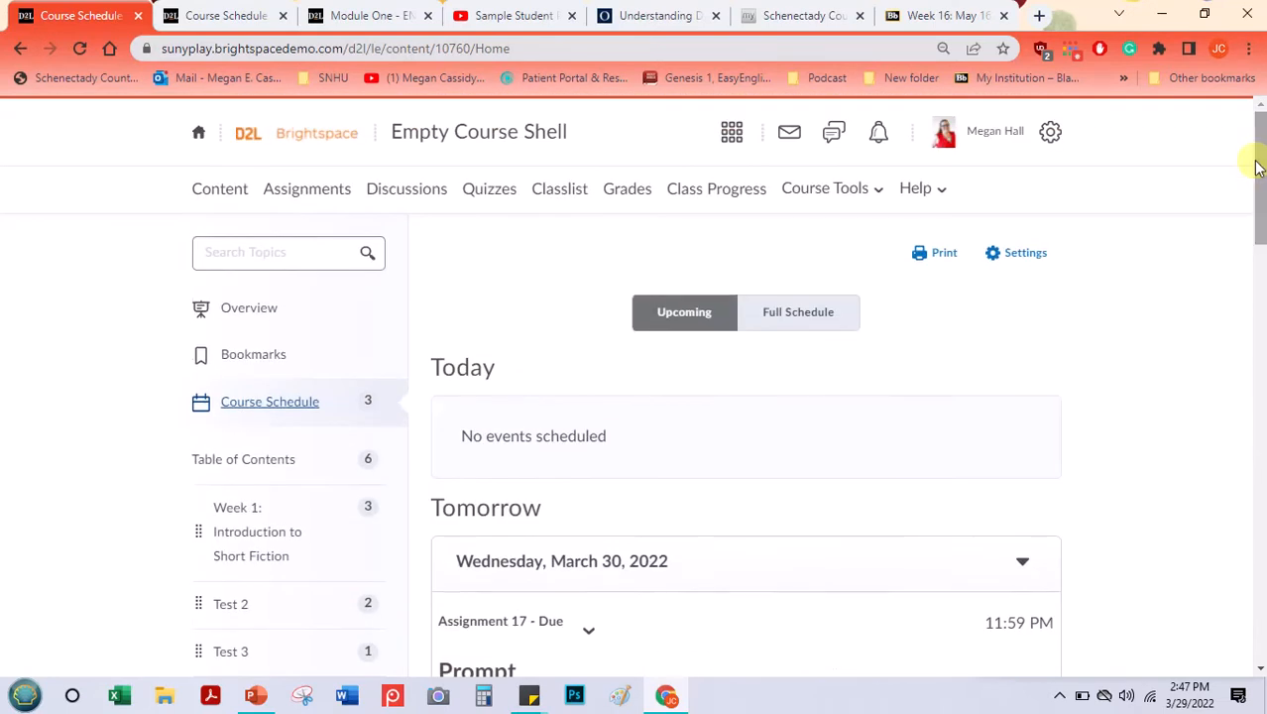
- Switch the Course Schedule to the full schedule and review its entries
left_click(781, 316)
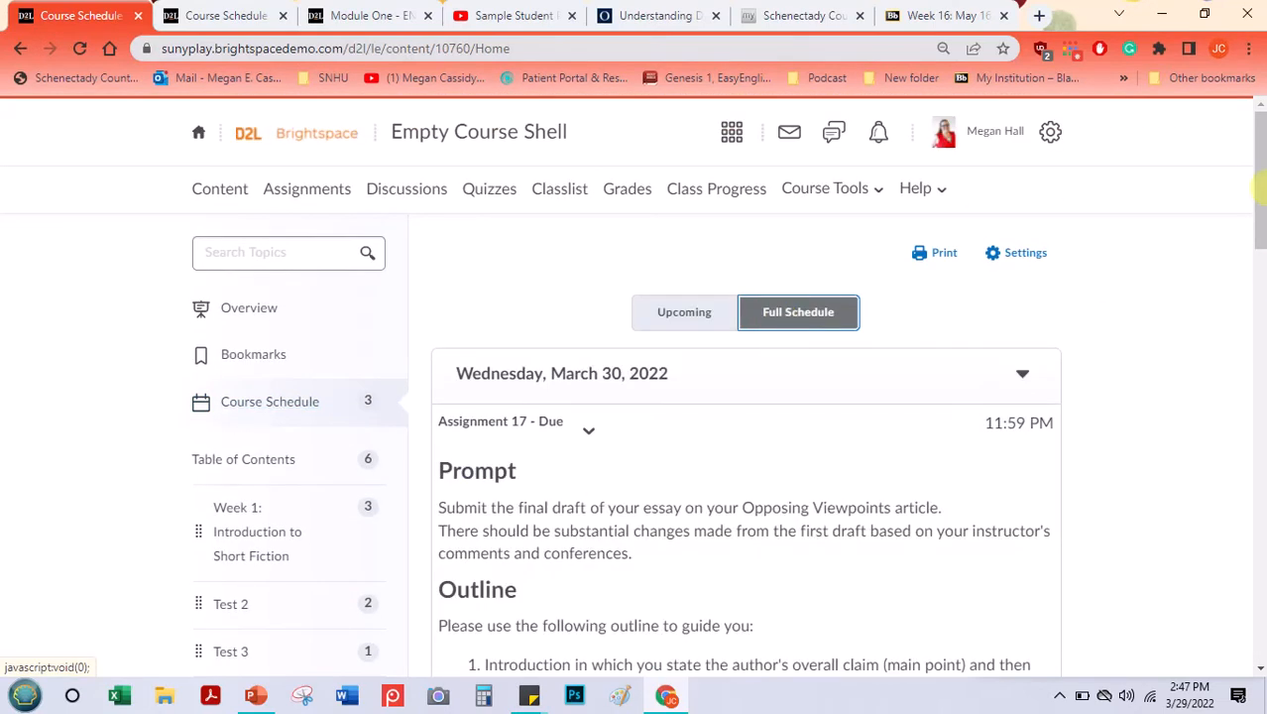
left_click_drag(1262, 171, 1225, 174)
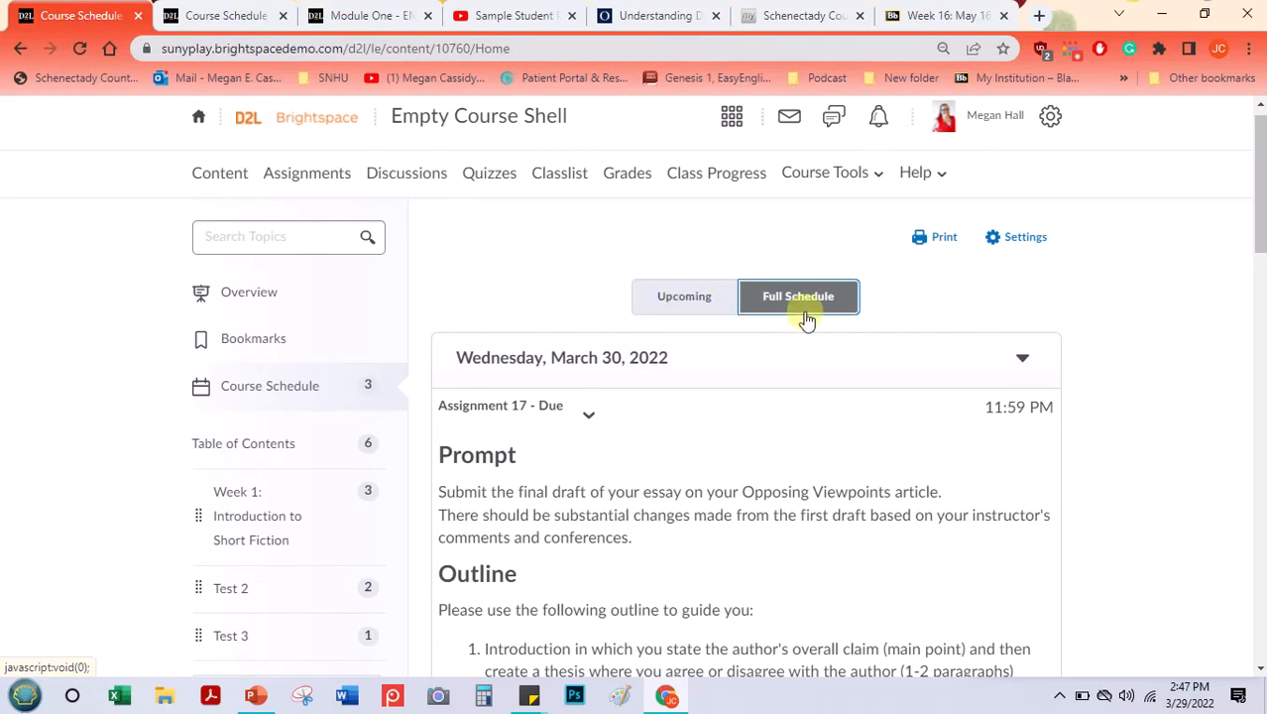
left_click_drag(1252, 227, 1247, 254)
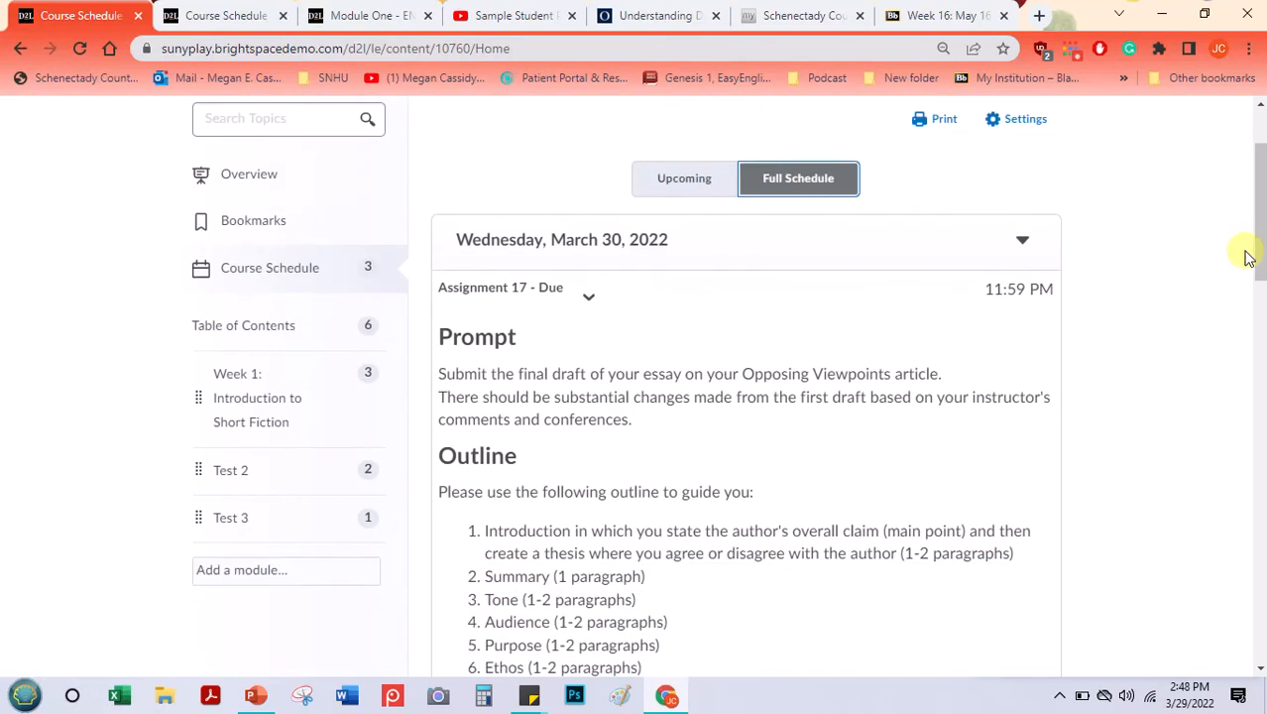
- Open the course Overview page and display the actions available for it
left_click(238, 176)
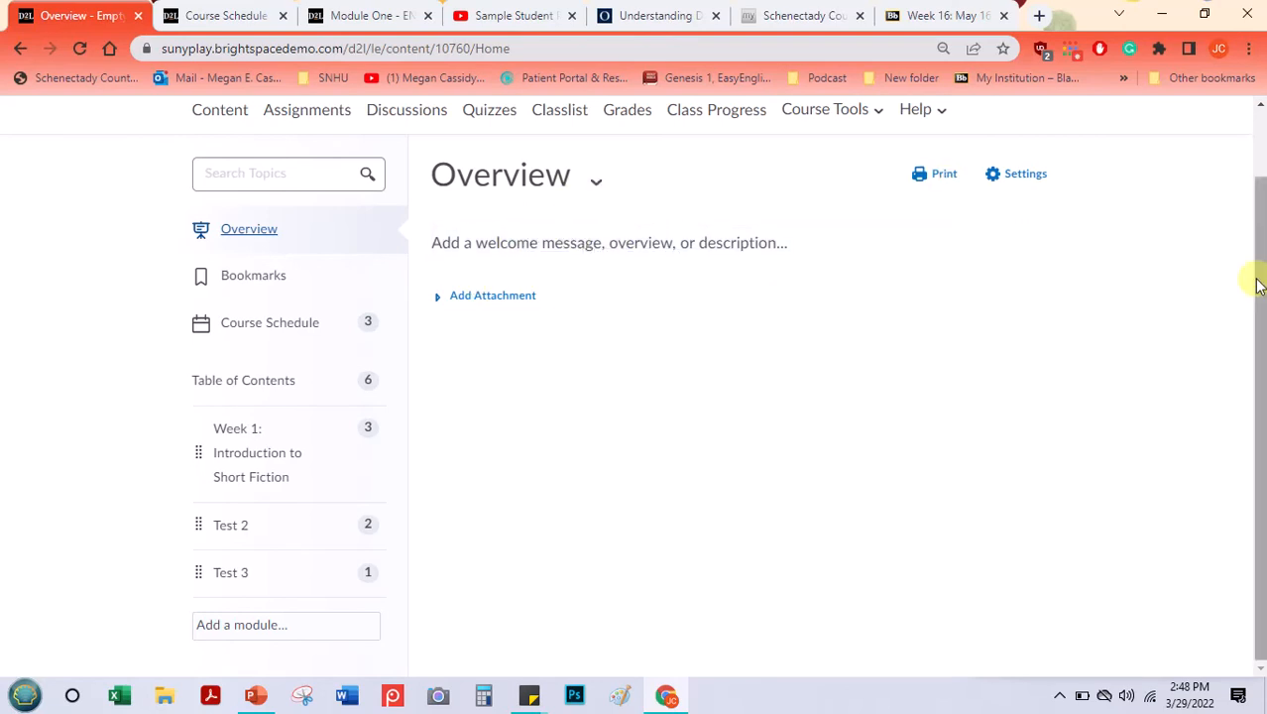
left_click_drag(1262, 254, 1257, 194)
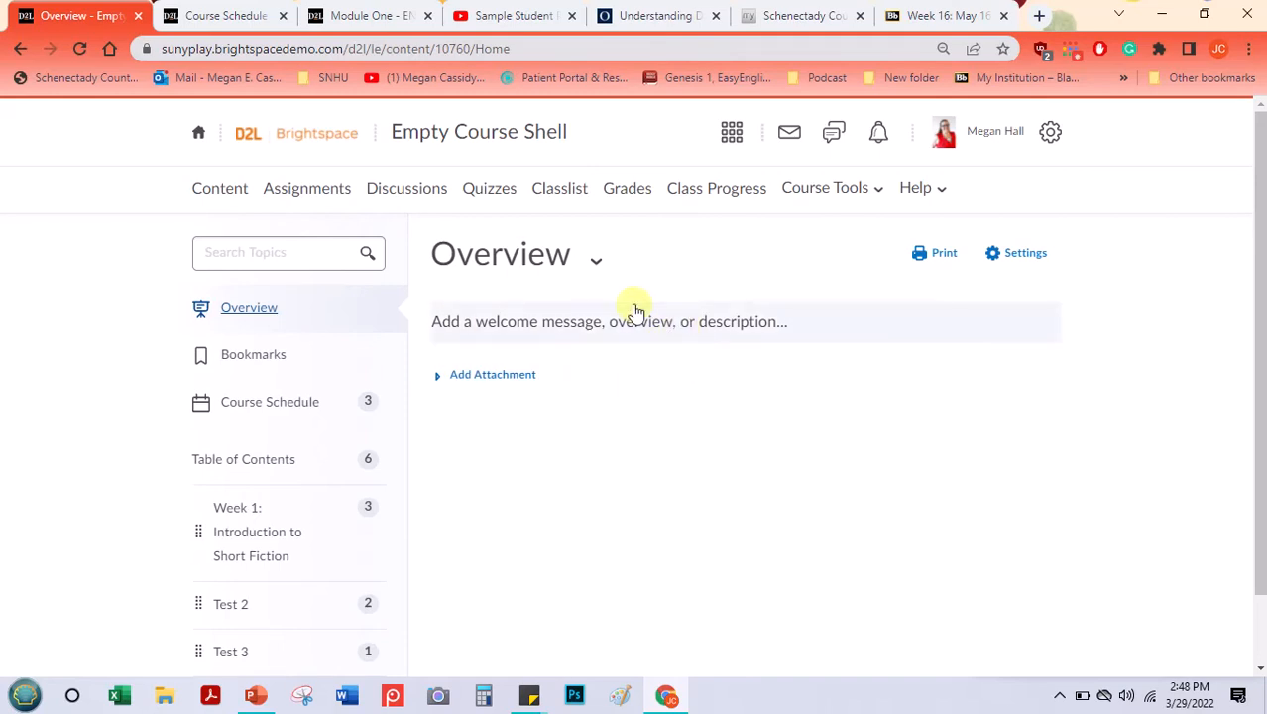
left_click(599, 270)
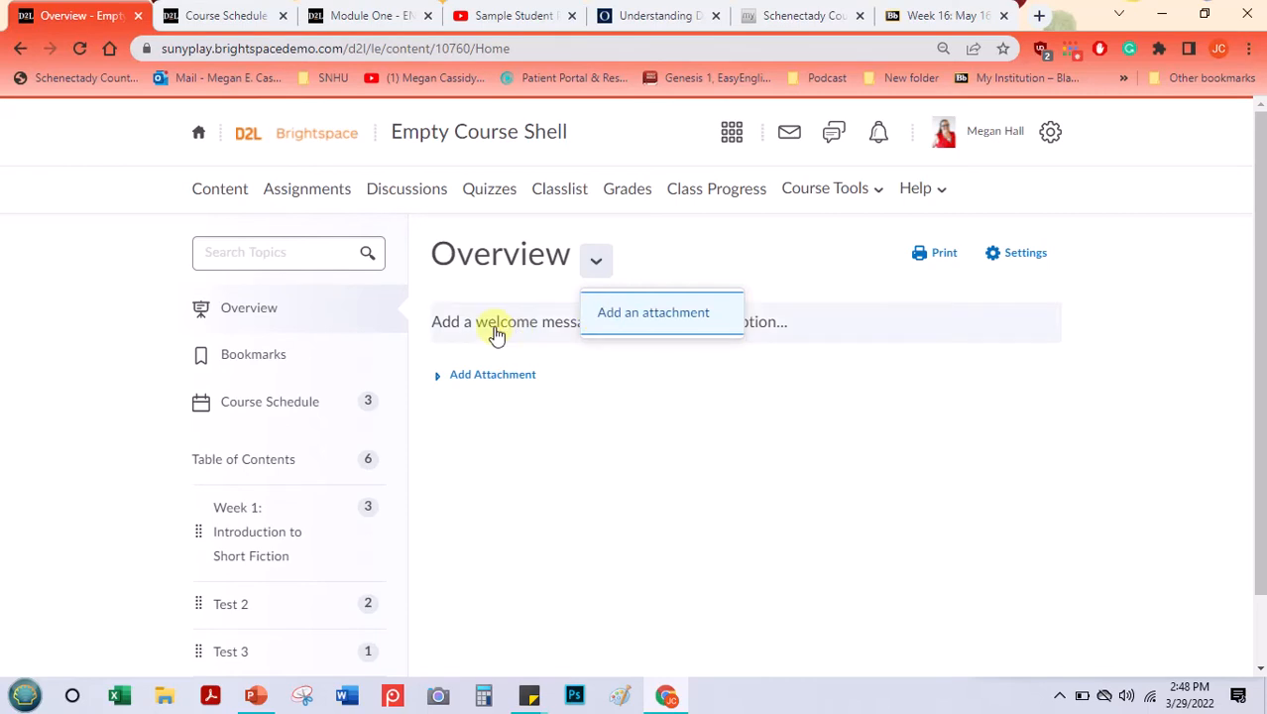
- Open the Test 3 module and display the actions available for that module
left_click_drag(1253, 359, 1254, 481)
left_click(233, 574)
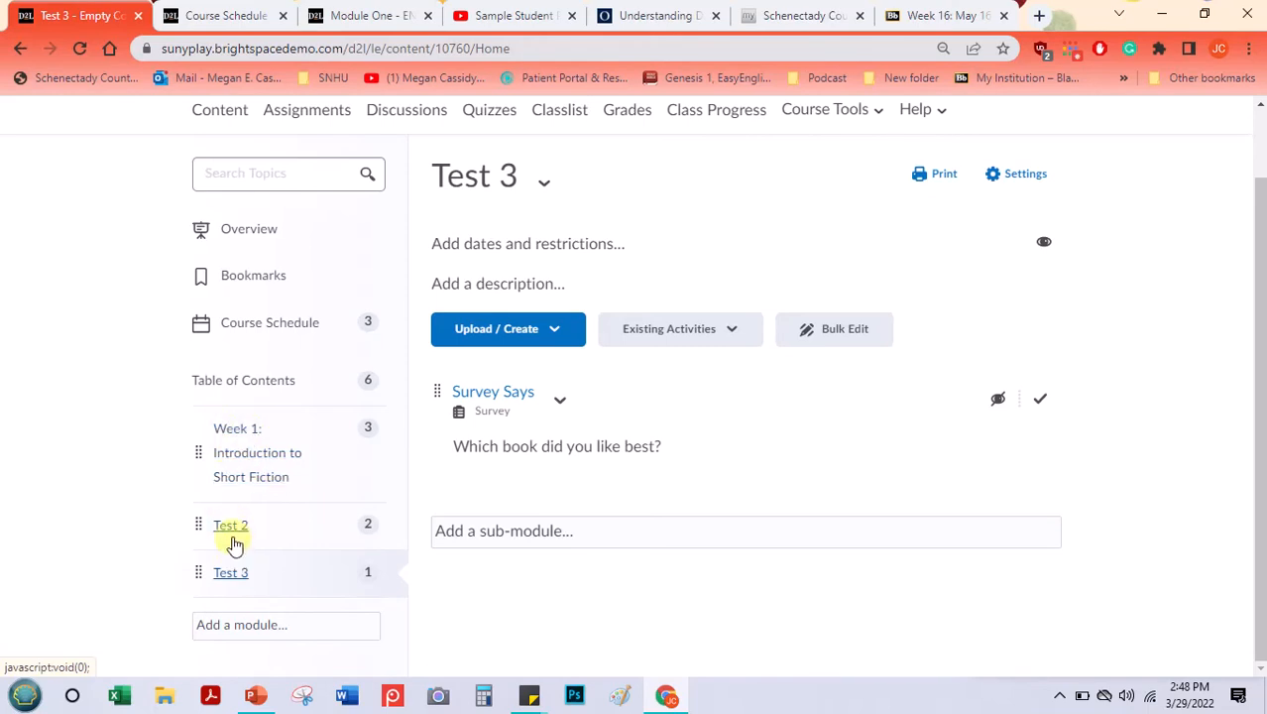
left_click(546, 184)
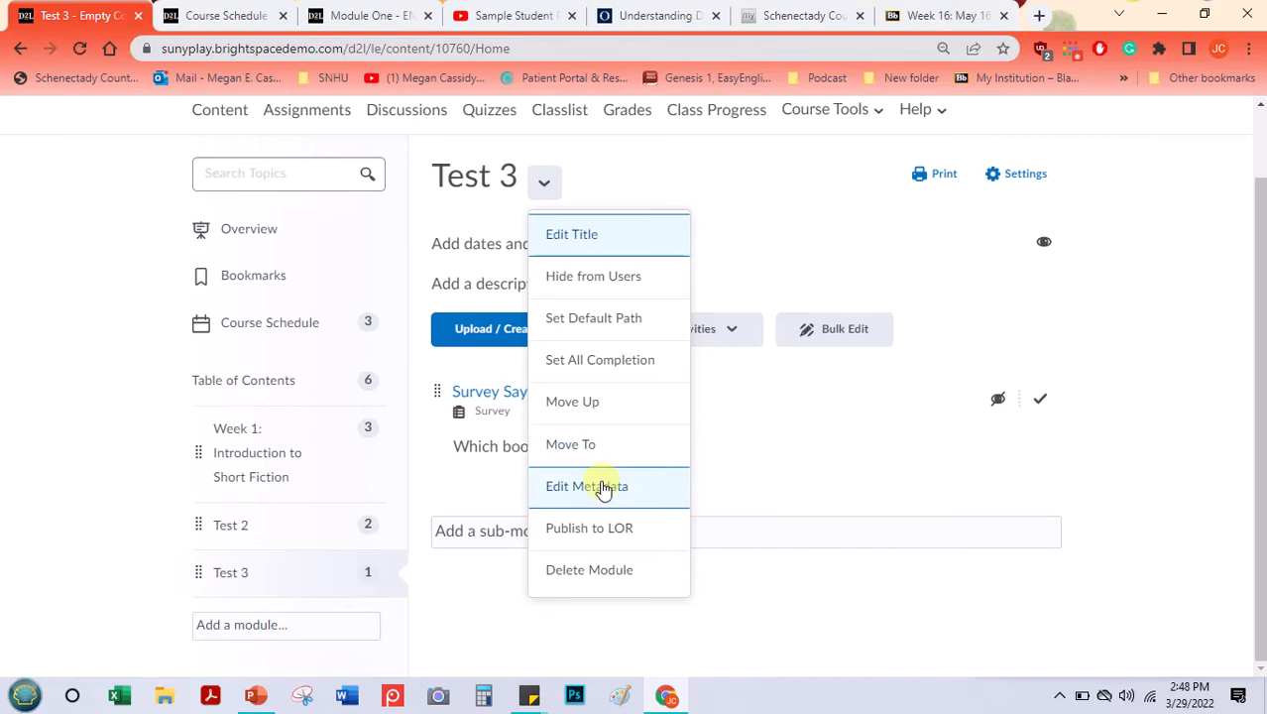
- Open the Content Settings and inspect the Content Arrangement choices without changing the selection
left_click(1019, 185)
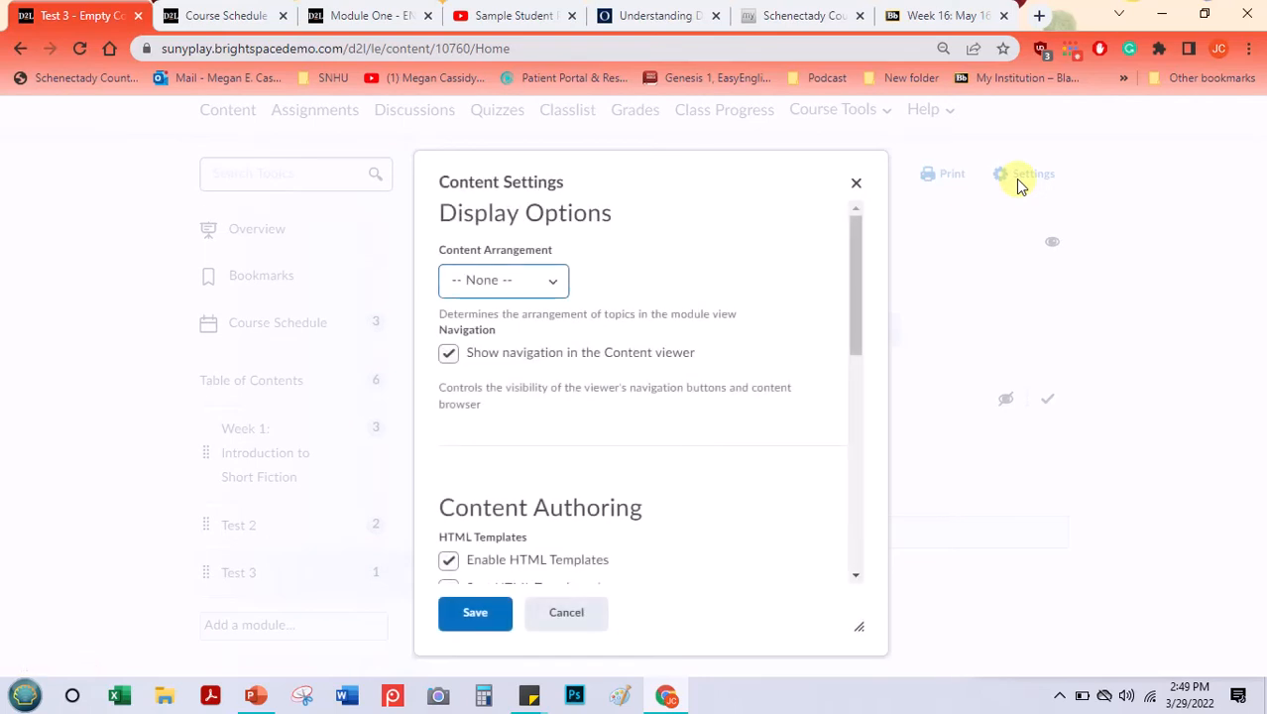
left_click(553, 282)
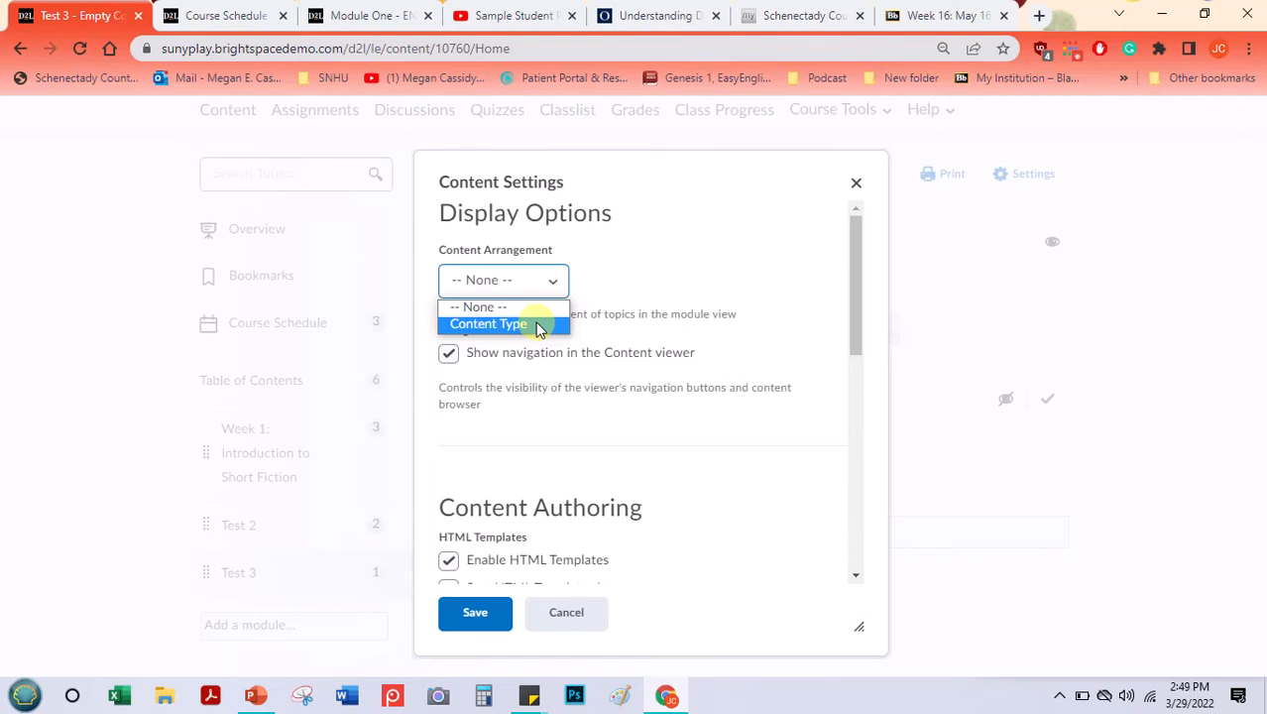
left_click(678, 250)
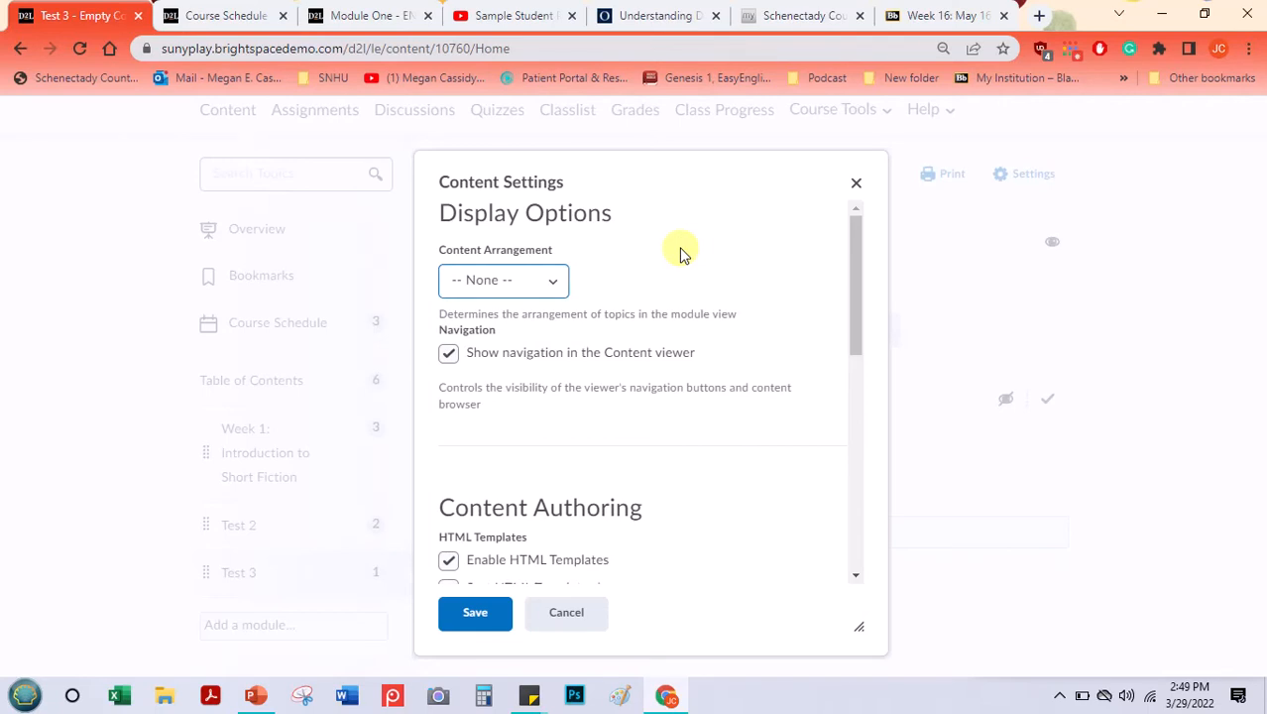
- Review the remaining Content Settings down to the Completion Tracking section
left_click_drag(851, 243, 783, 480)
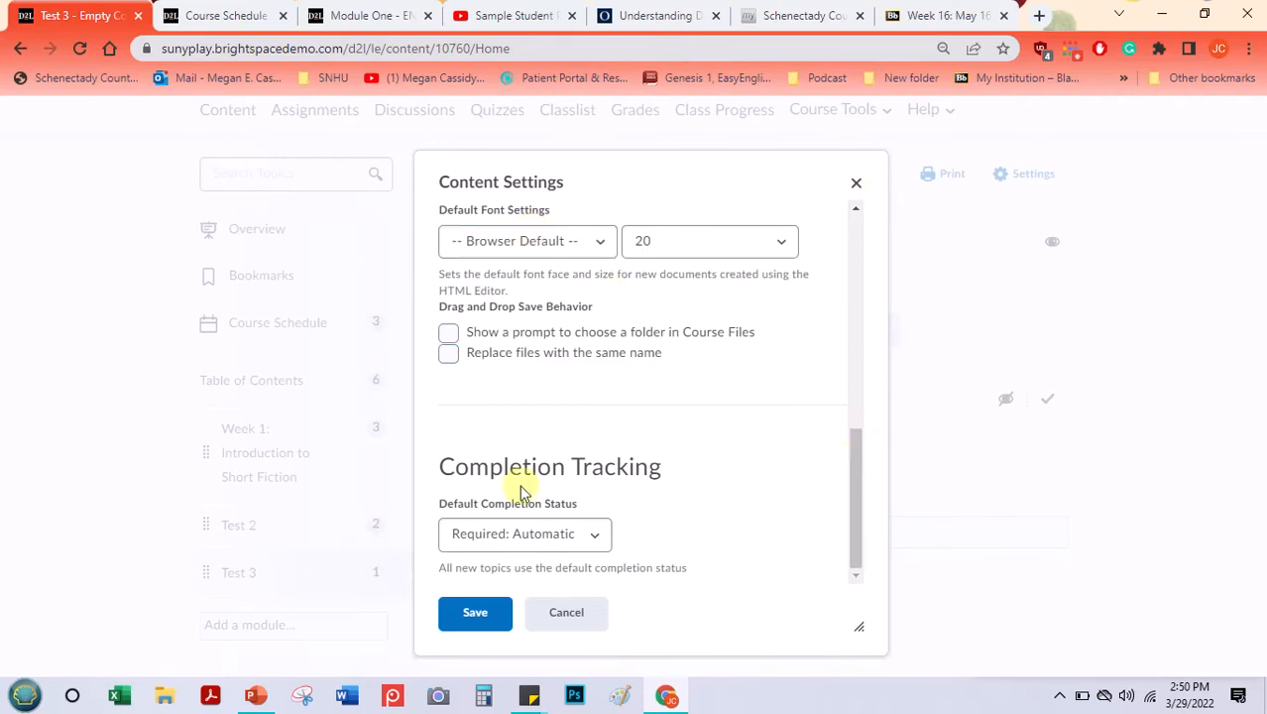
triple_click(476, 472)
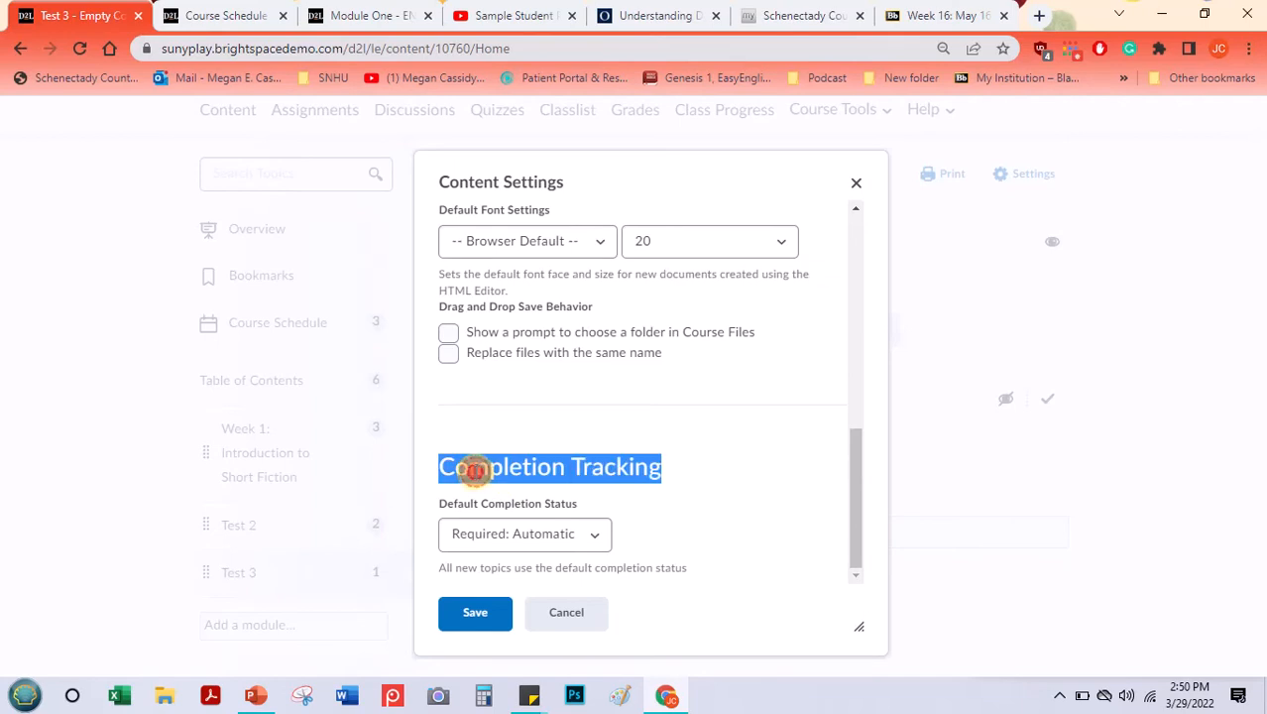
left_click(526, 454)
left_click_drag(855, 433, 883, 232)
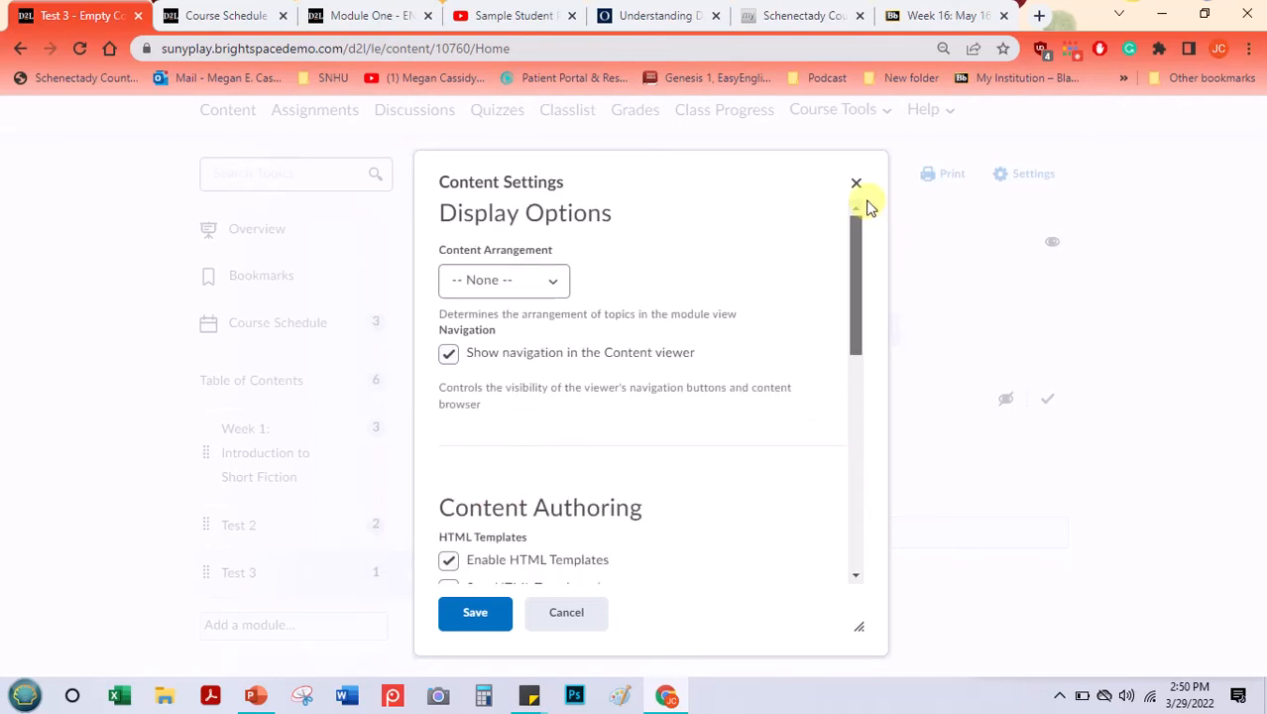
- Try Content Type as the Content Arrangement and set it back to None
left_click(561, 282)
left_click(510, 307)
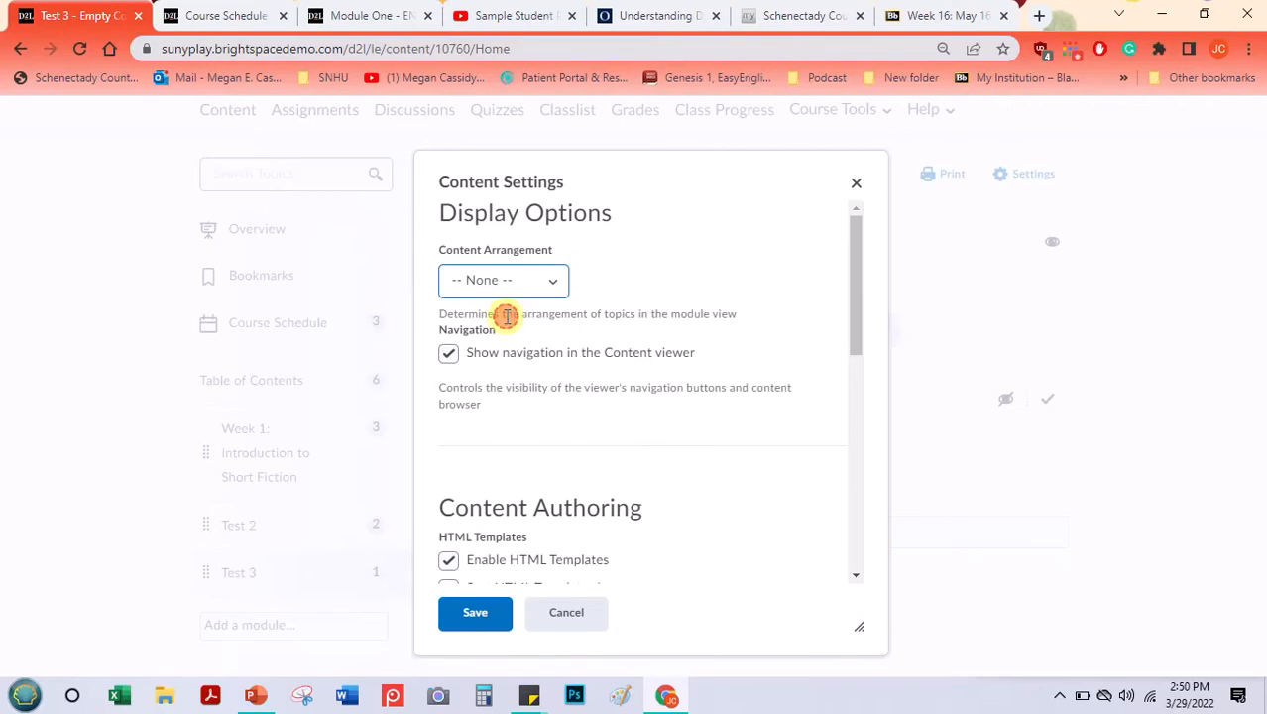
left_click(535, 285)
left_click(510, 324)
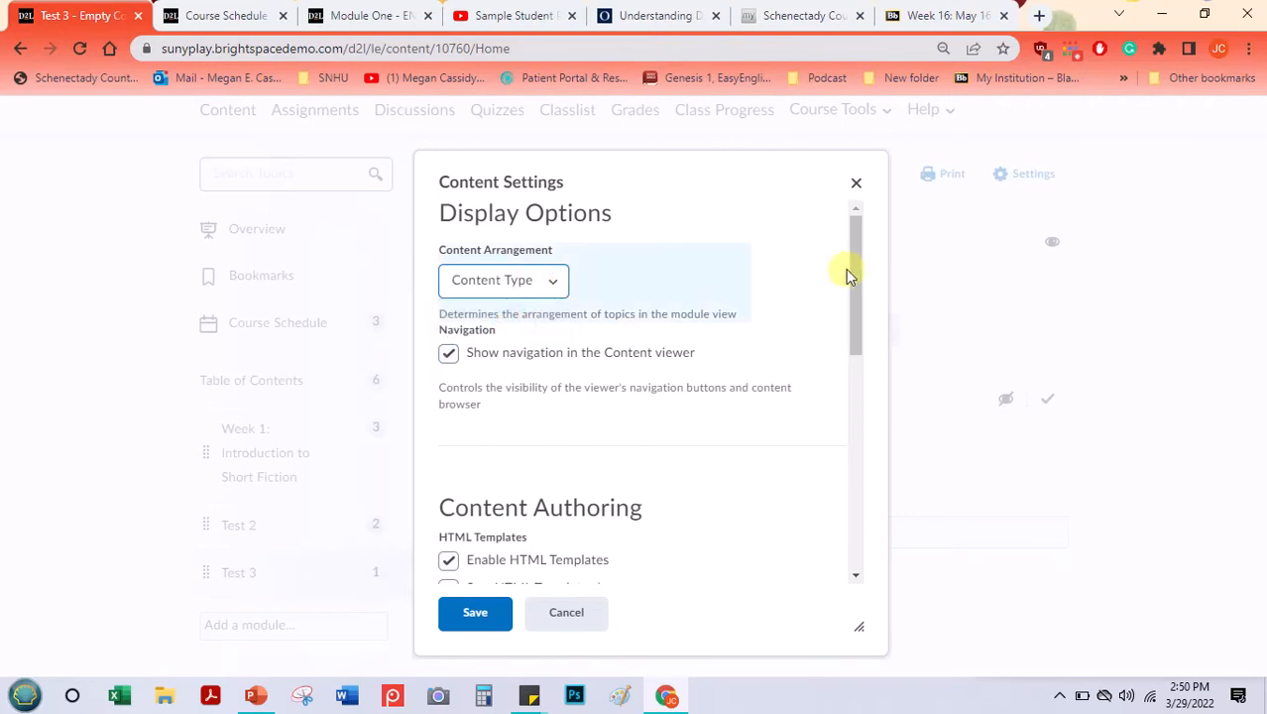
left_click(551, 283)
left_click(525, 308)
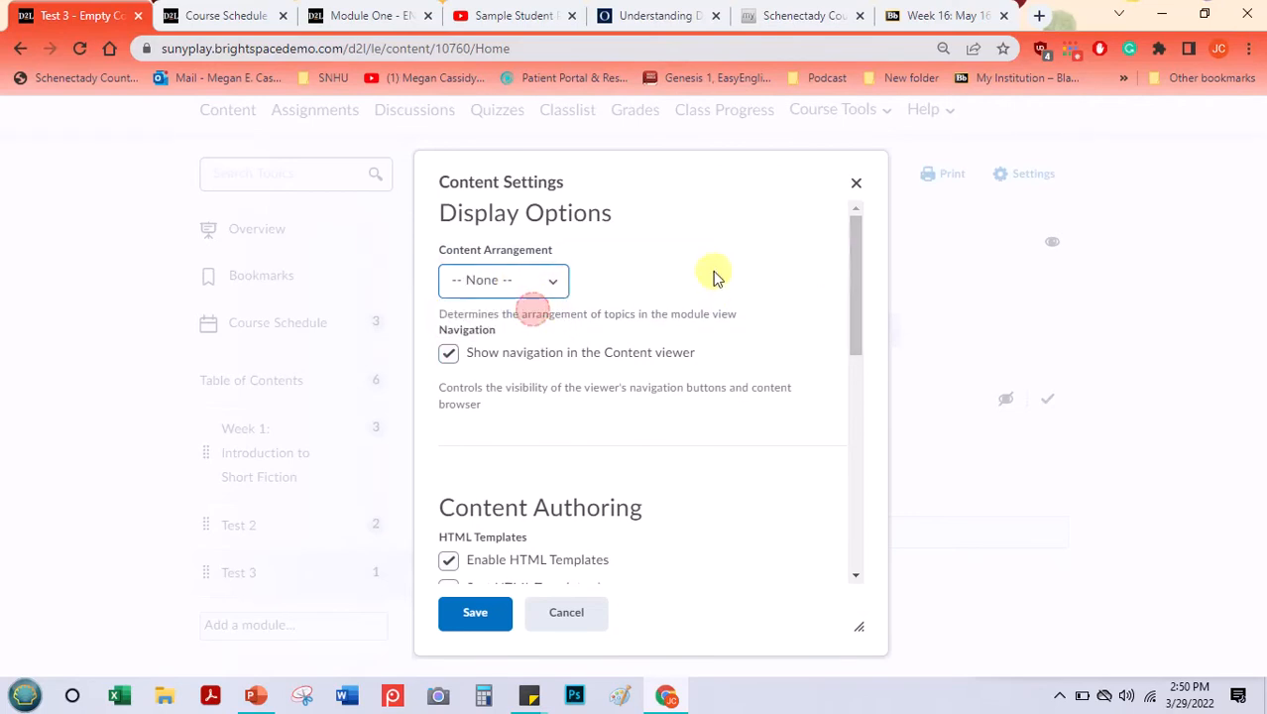
- Inspect the Default Completion Status choices, keep Required: Automatic, and save the content settings
left_click_drag(857, 249, 823, 518)
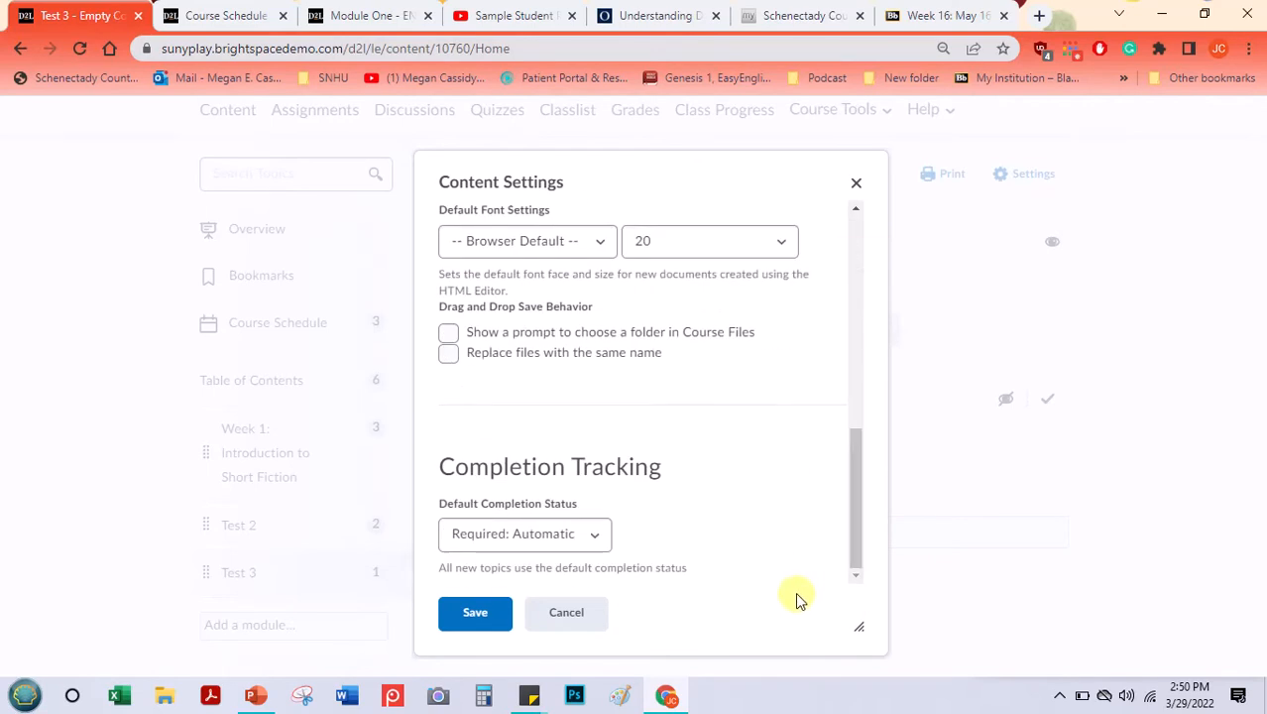
left_click(574, 547)
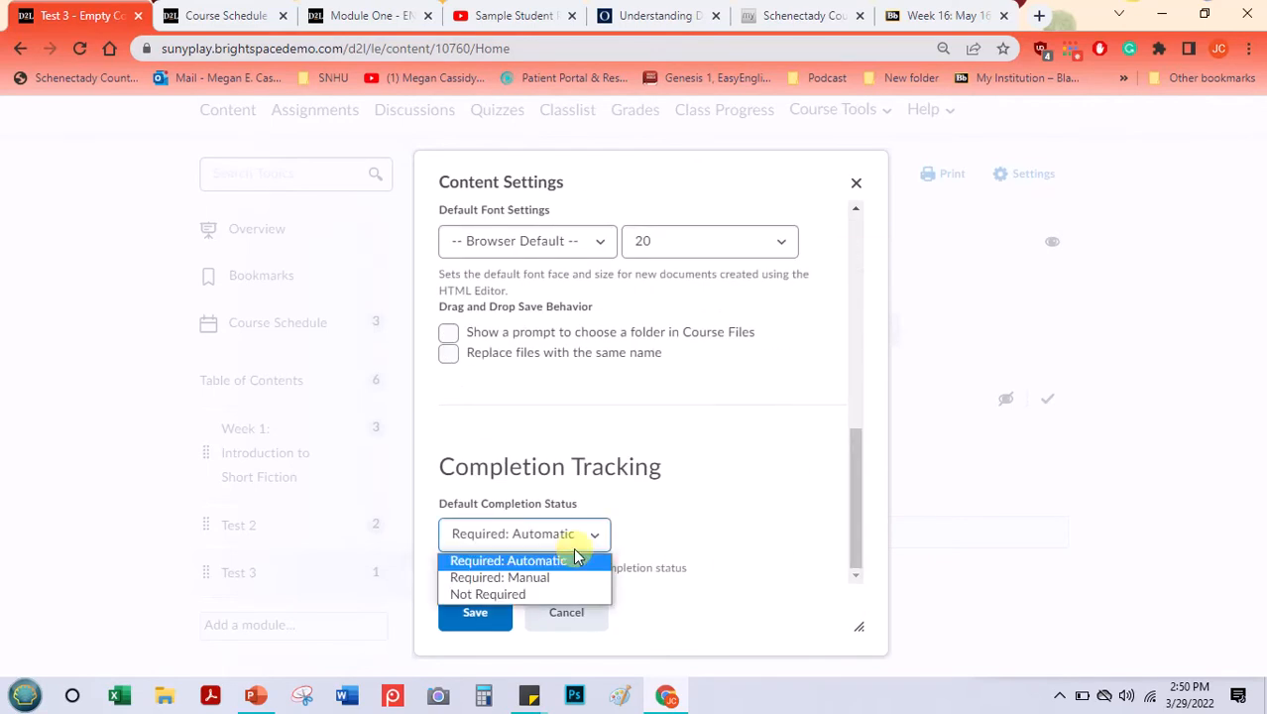
left_click(506, 463)
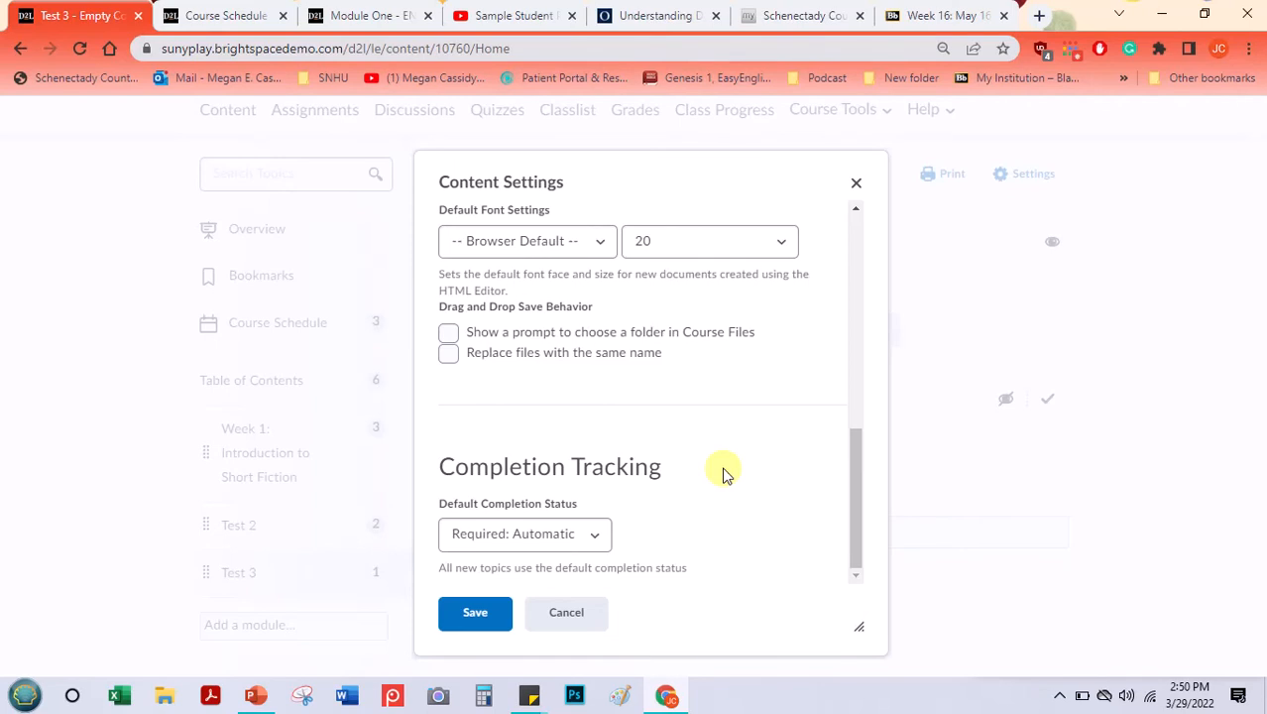
left_click(592, 534)
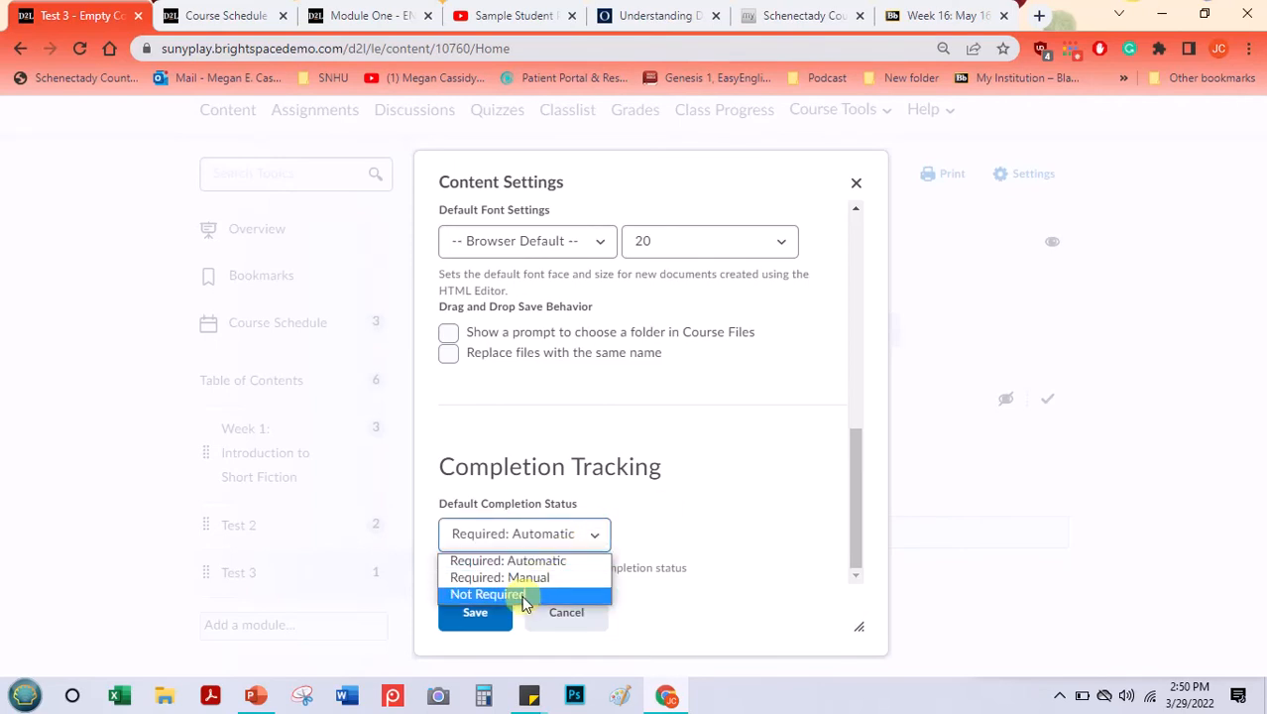
left_click(645, 530)
left_click(568, 620)
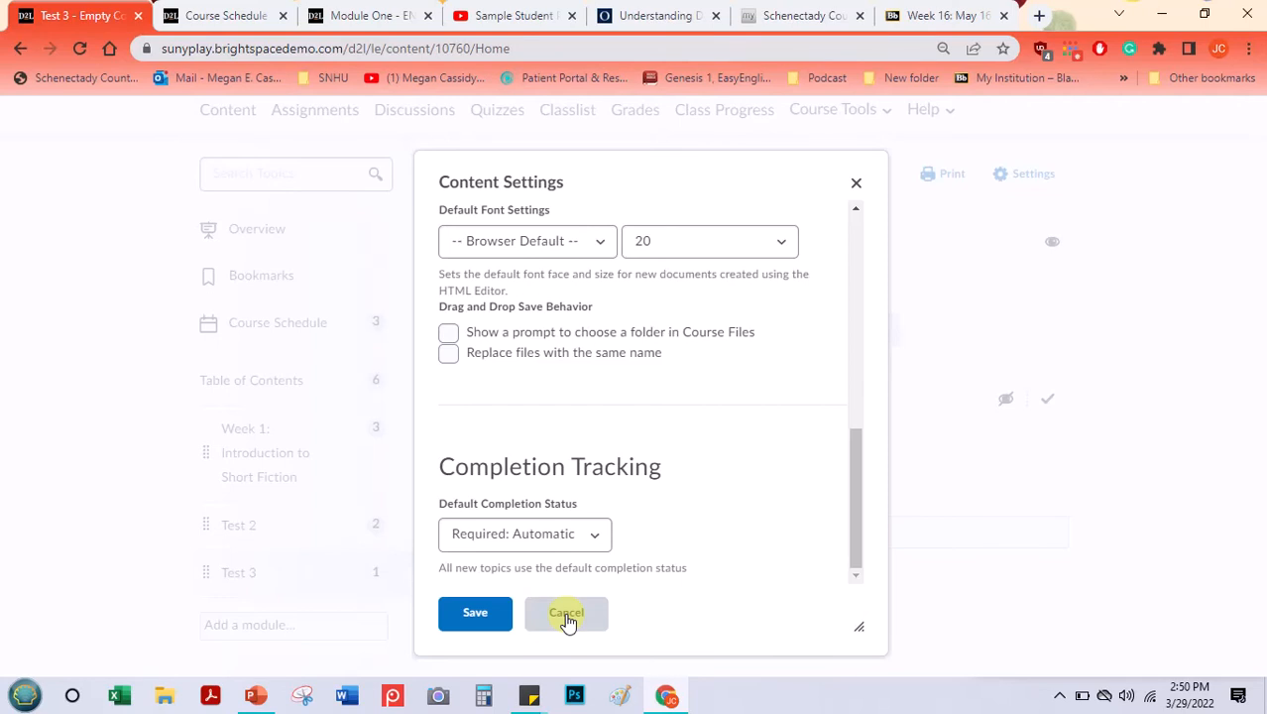
left_click(476, 624)
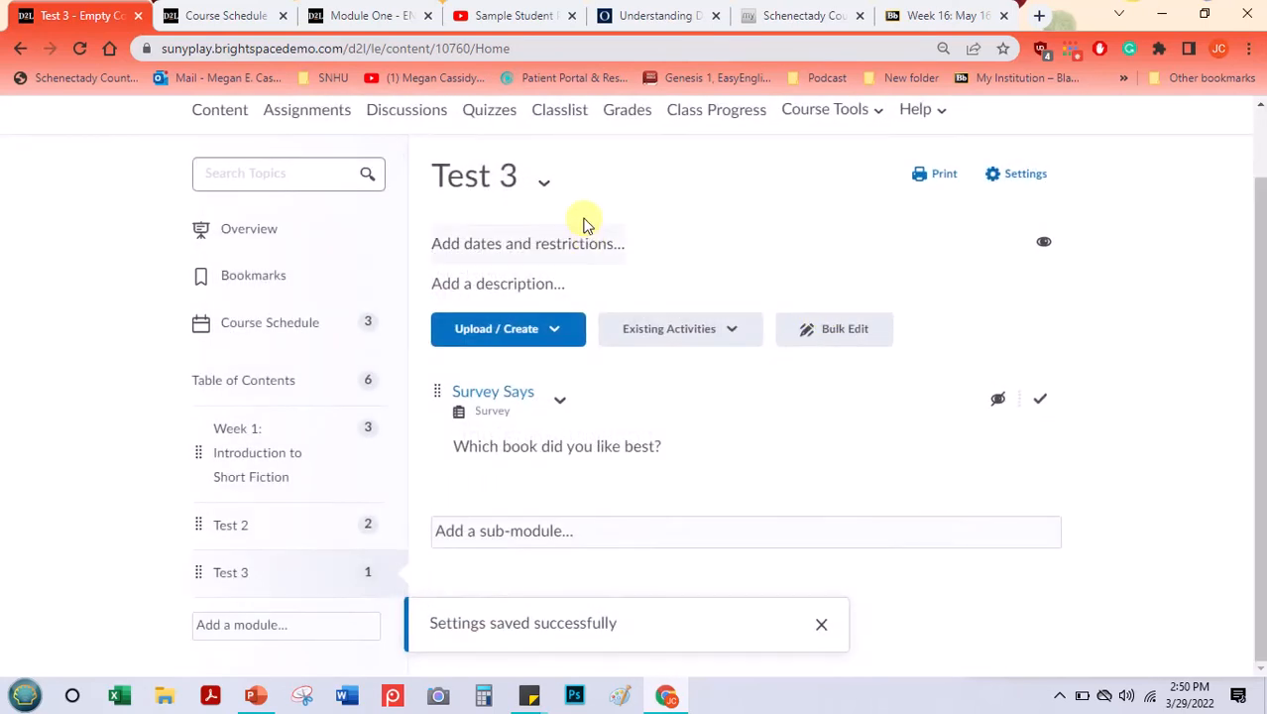
- Review the deletion options for the Test 3 module at a larger page zoom and close them without deleting
left_click(544, 186)
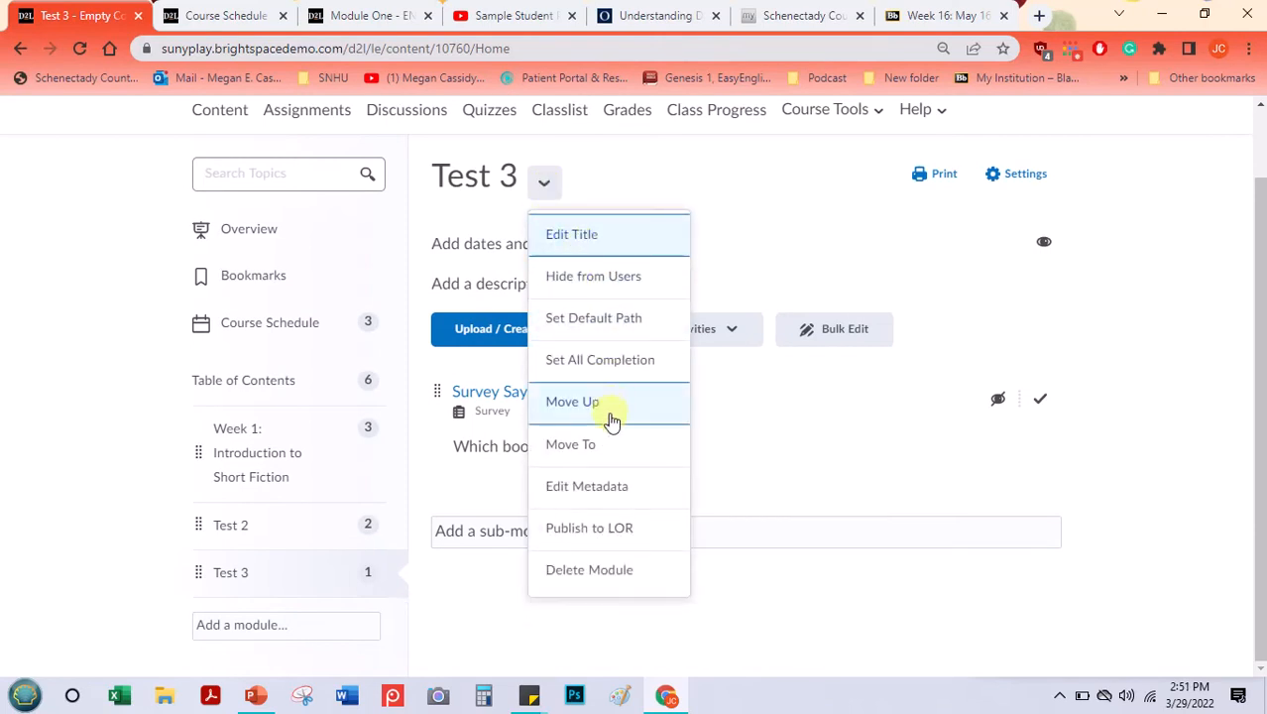
left_click(613, 583)
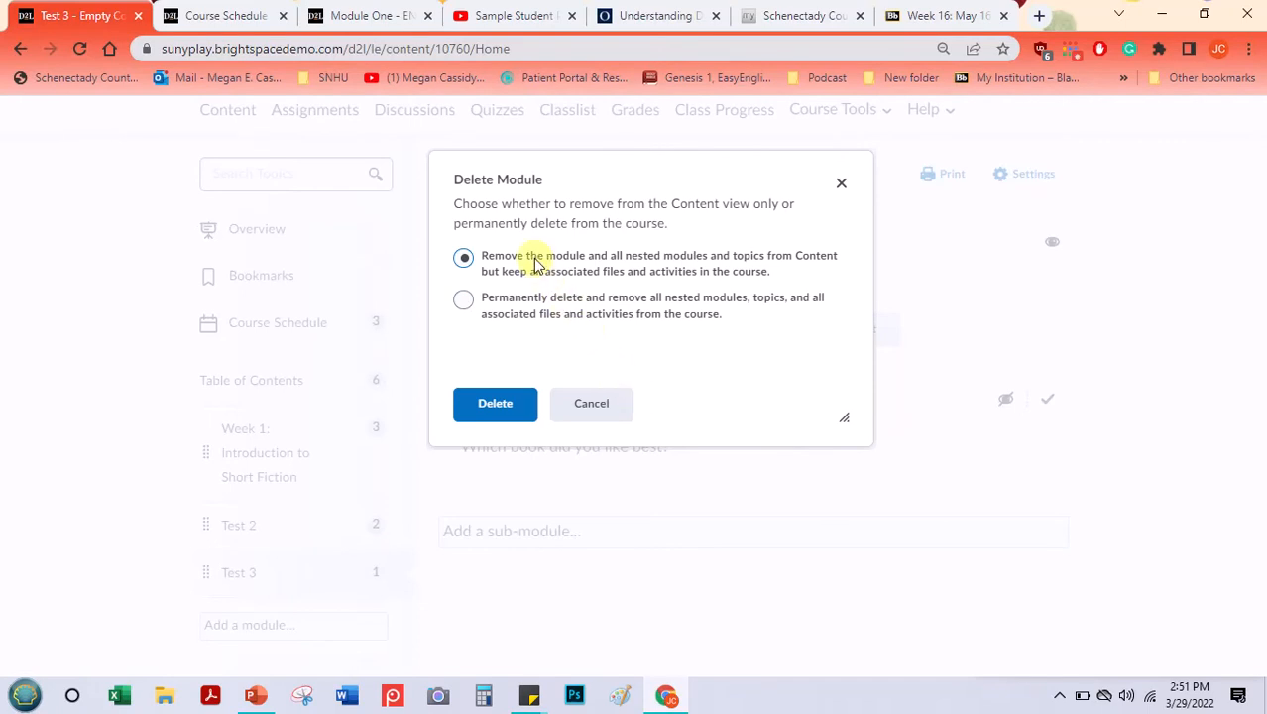
key("ctrl+plus")
key("ctrl+plus")
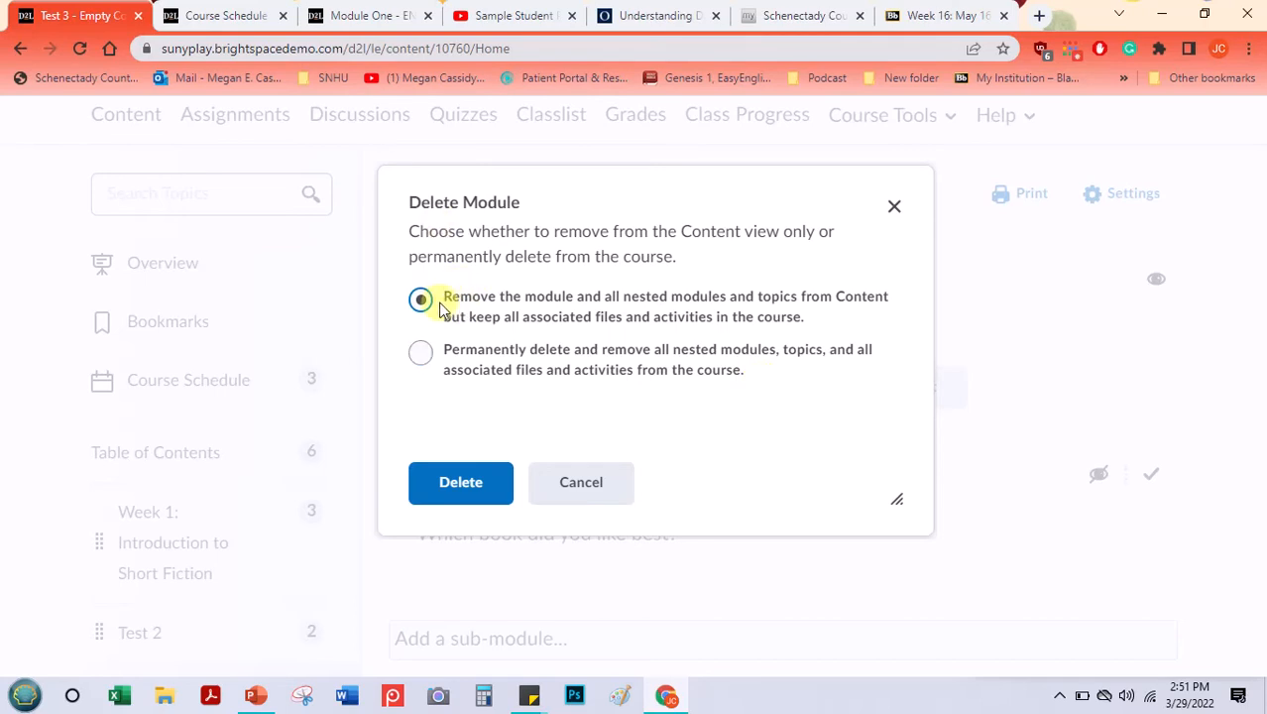
left_click(895, 207)
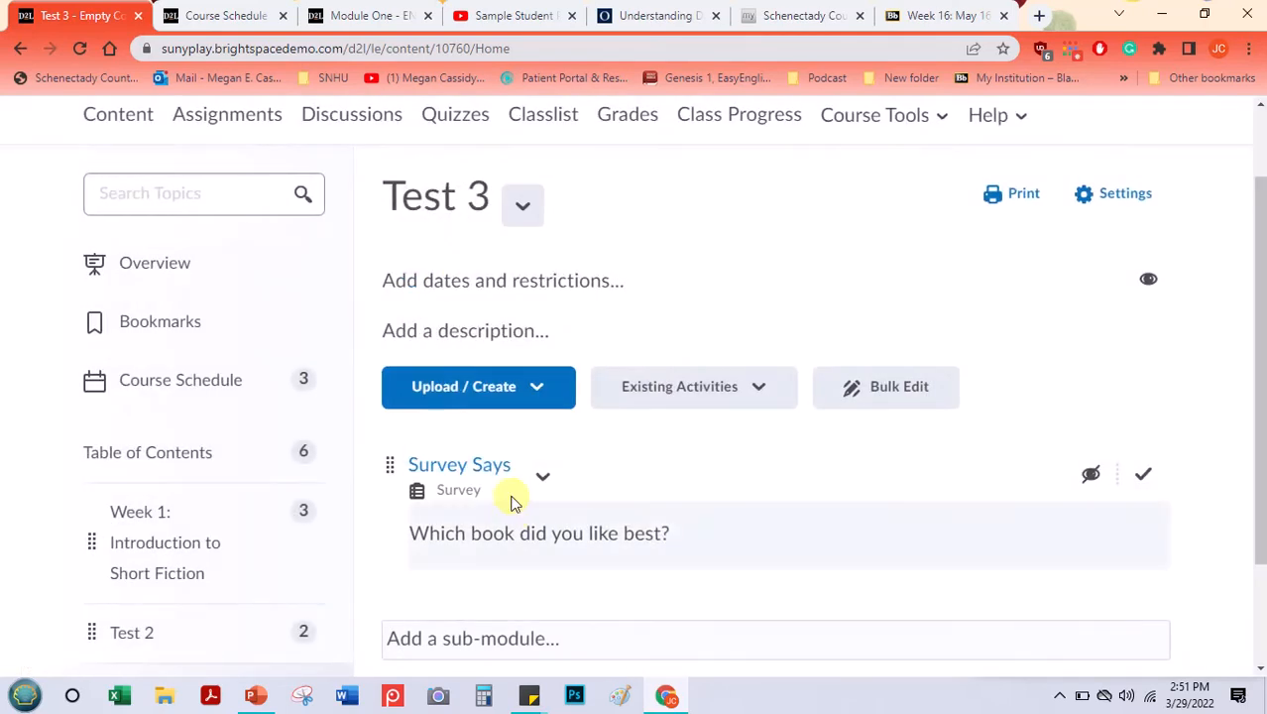
- Delete the Test 3 module from Content while keeping its associated files and activities in the course
left_click(525, 208)
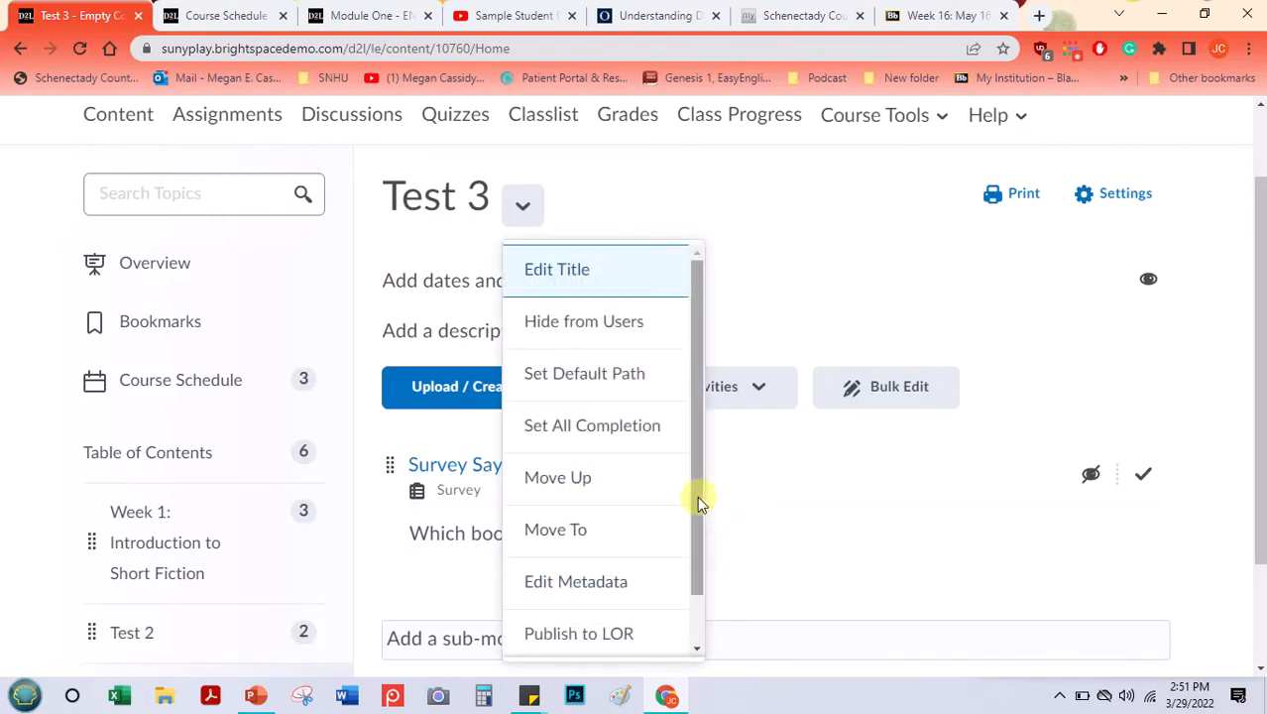
scroll(684, 523, "down", 1)
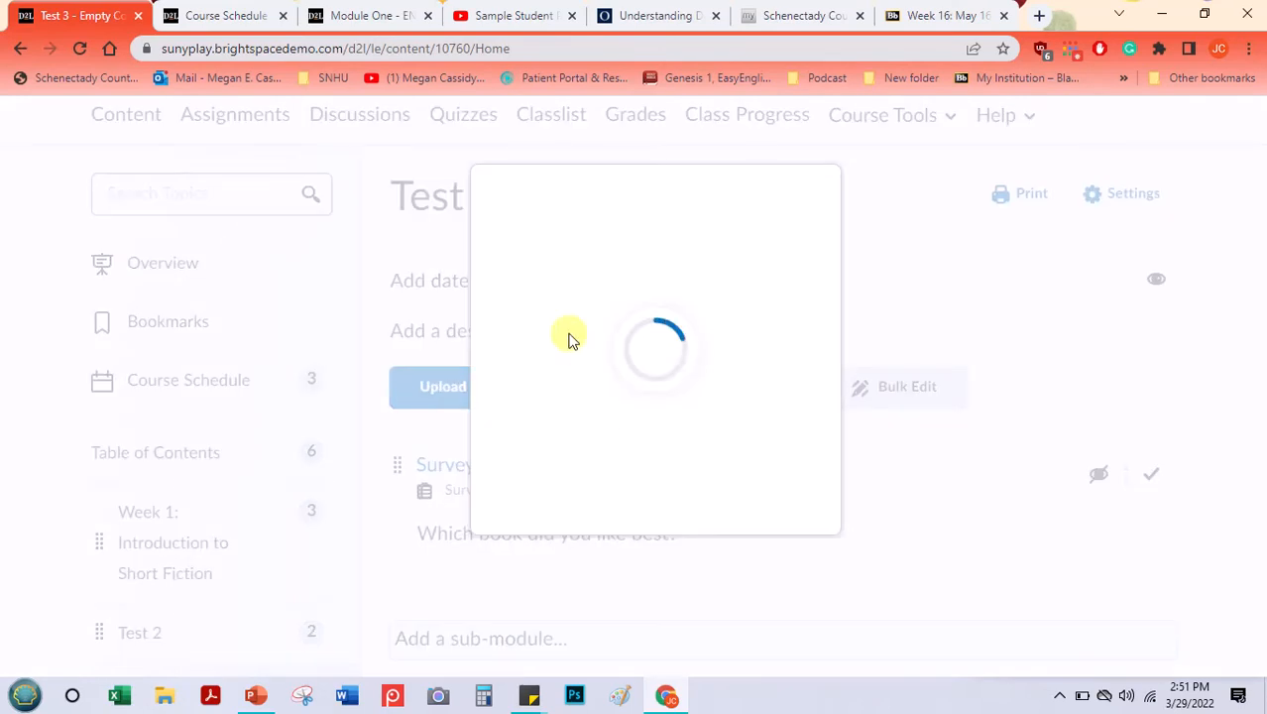
left_click(457, 484)
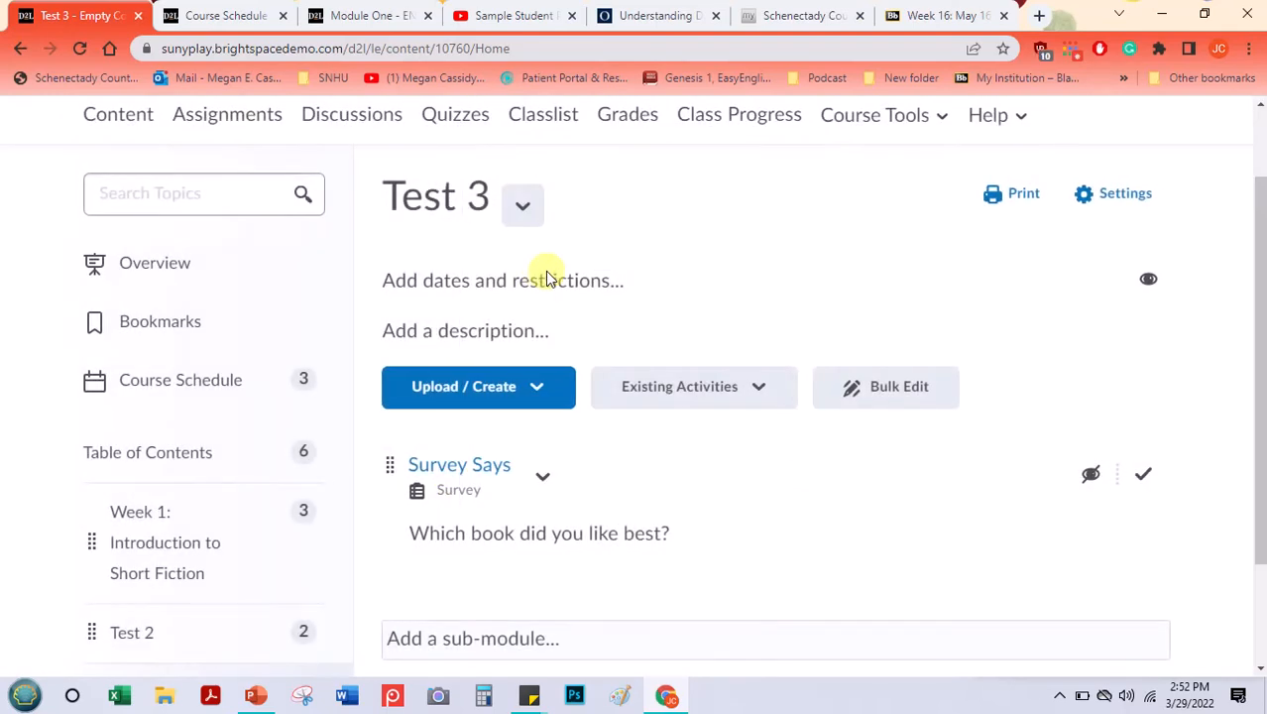
- Add the existing Survey Says survey to the Test 2 module and check it at the end of the module
left_click_drag(1258, 278, 1248, 337)
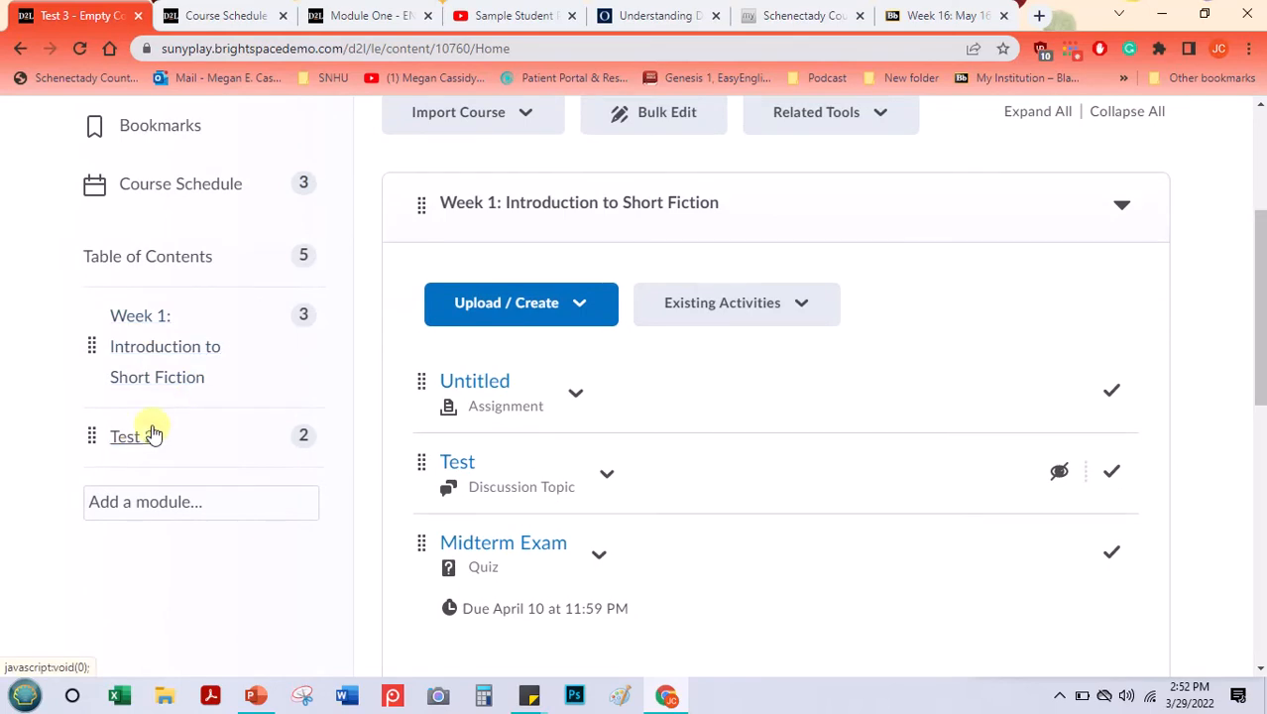
left_click(130, 438)
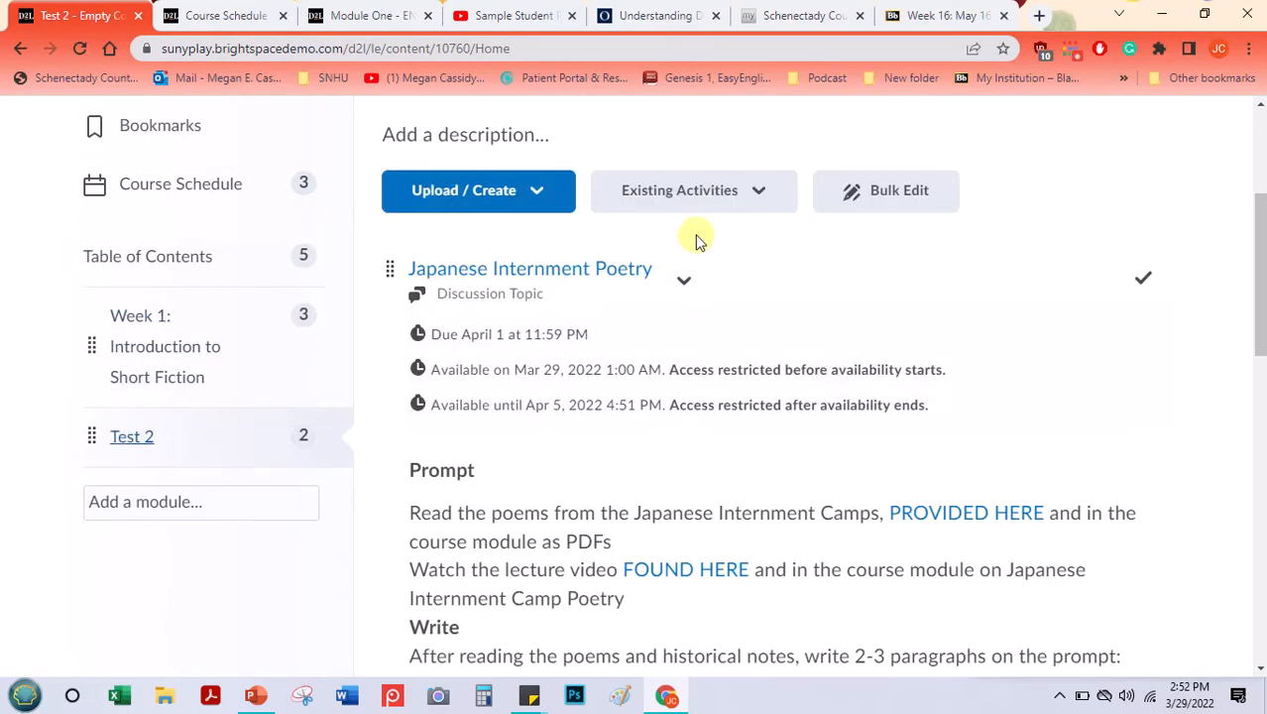
left_click(749, 198)
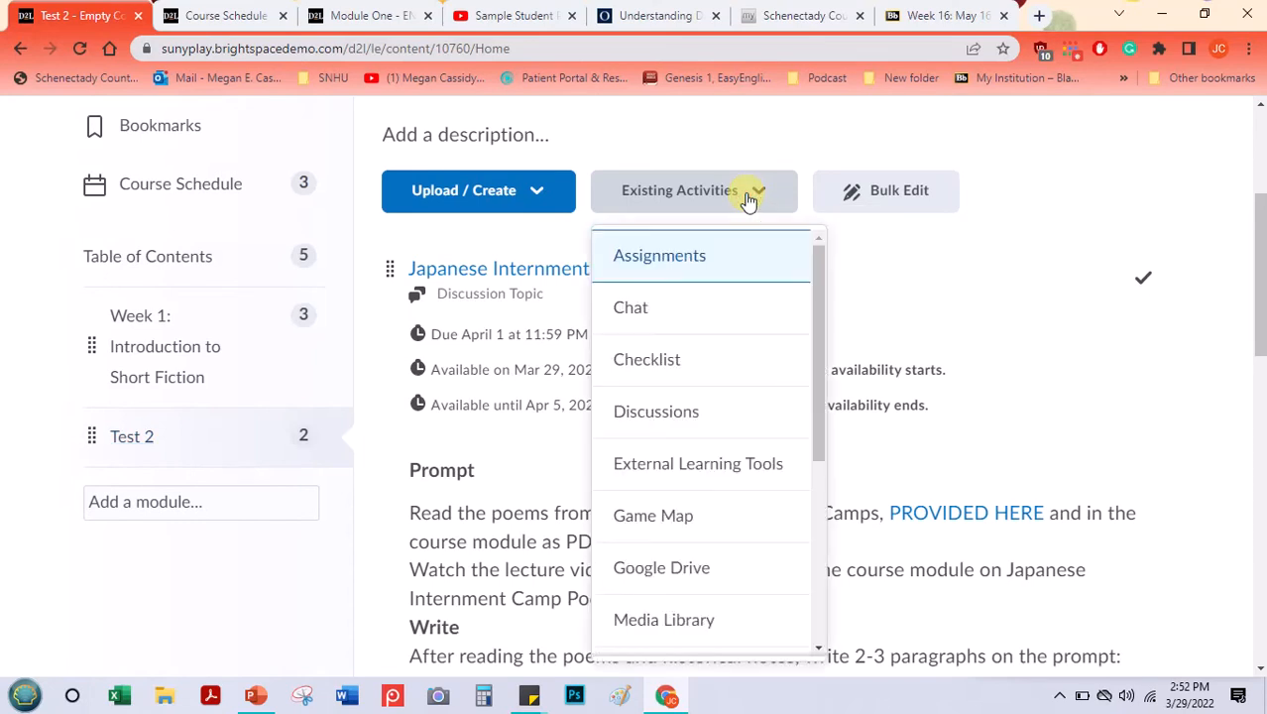
left_click_drag(815, 282, 803, 389)
scroll(716, 520, "down", 4)
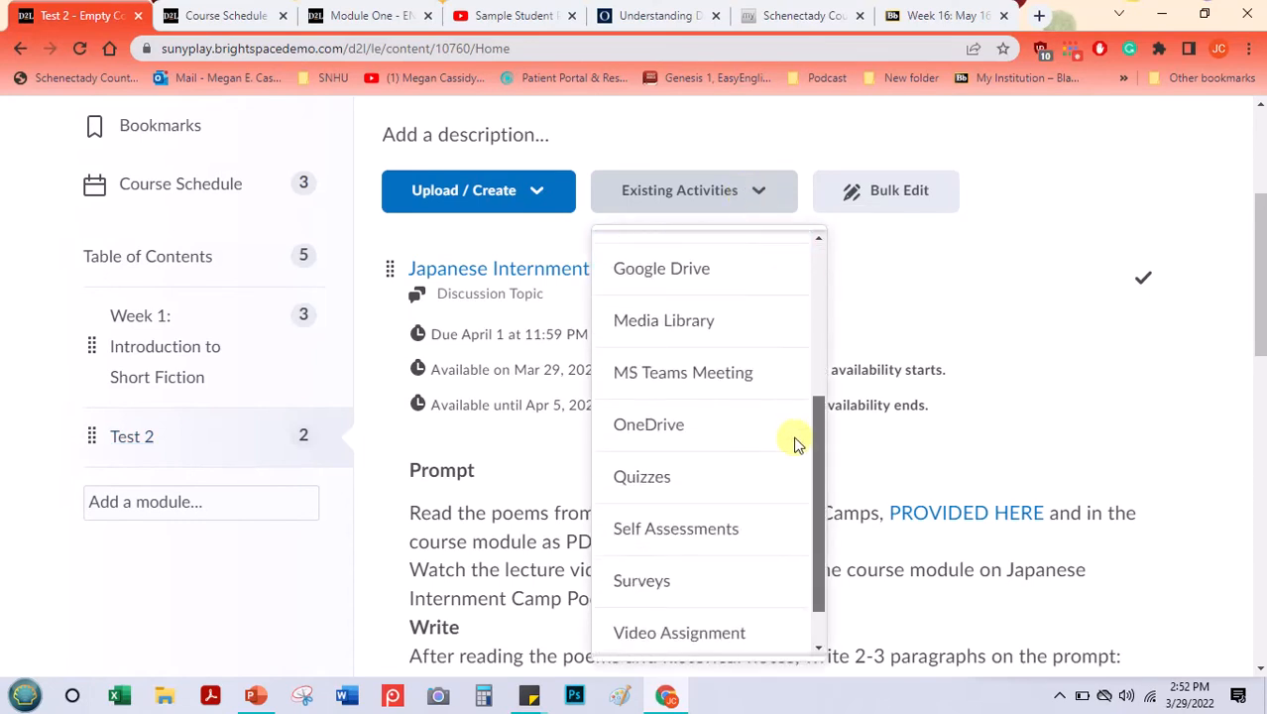
left_click(673, 524)
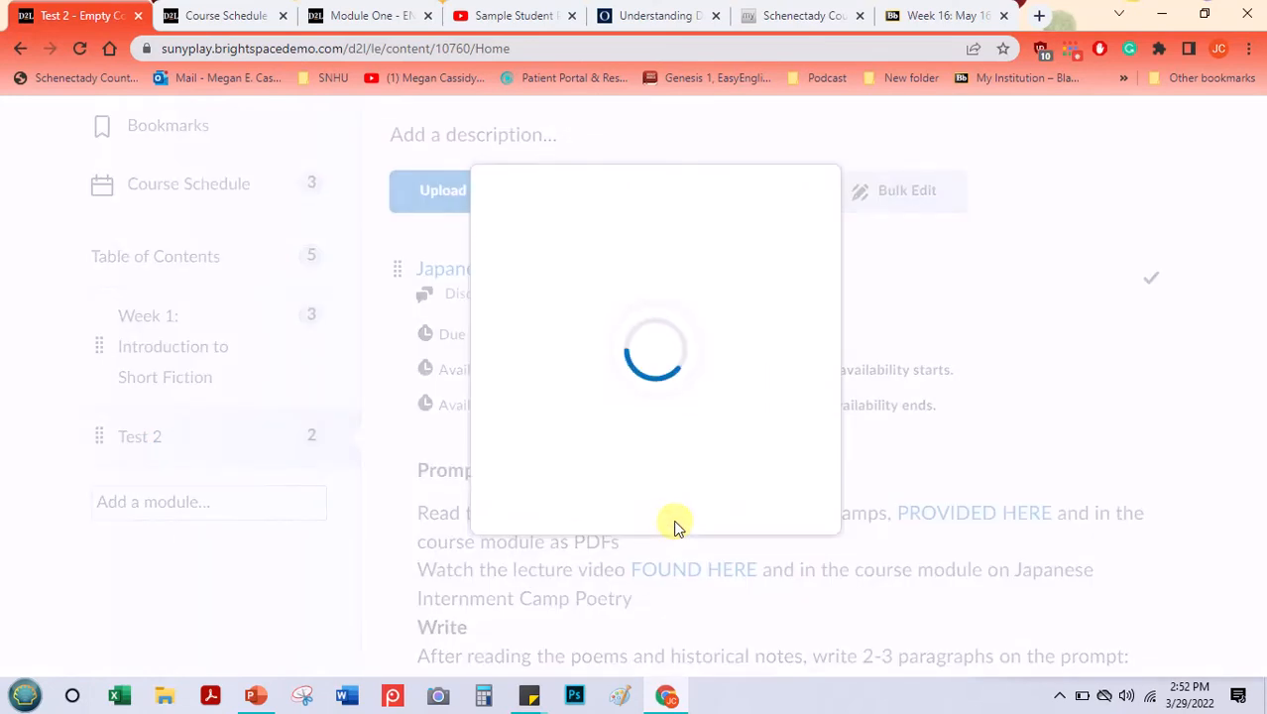
left_click(469, 347)
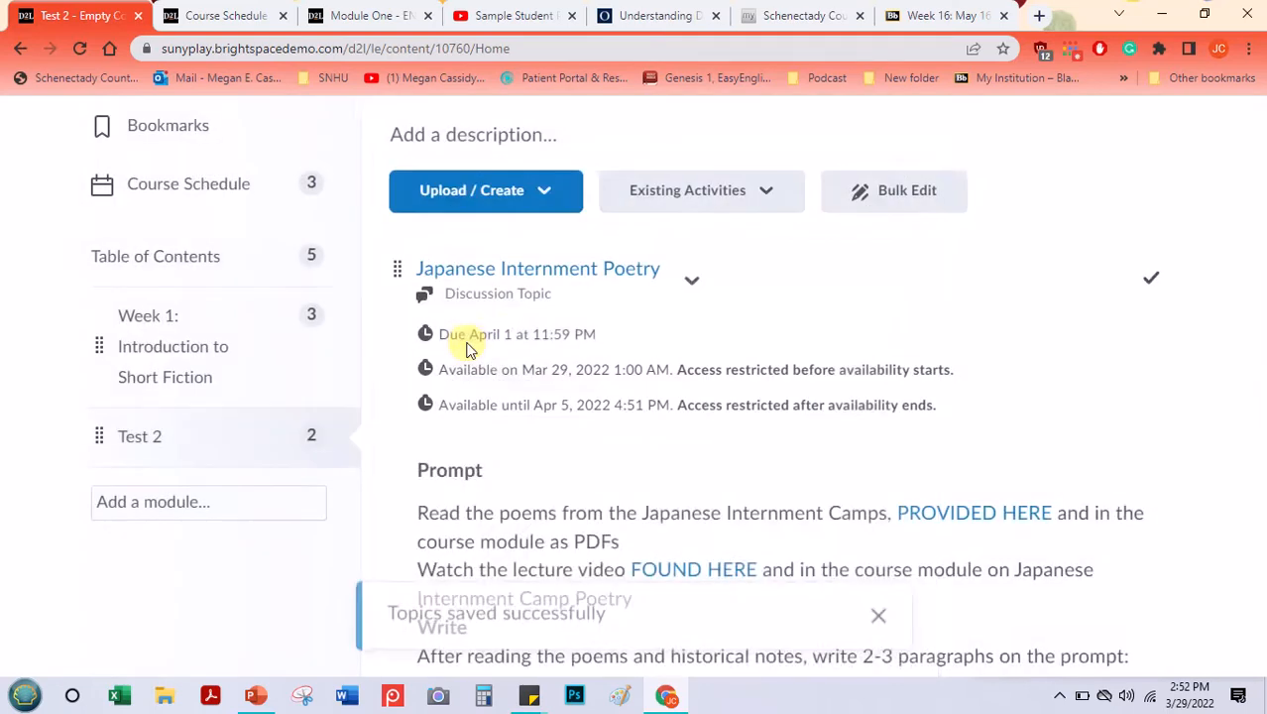
left_click_drag(1263, 290, 1153, 583)
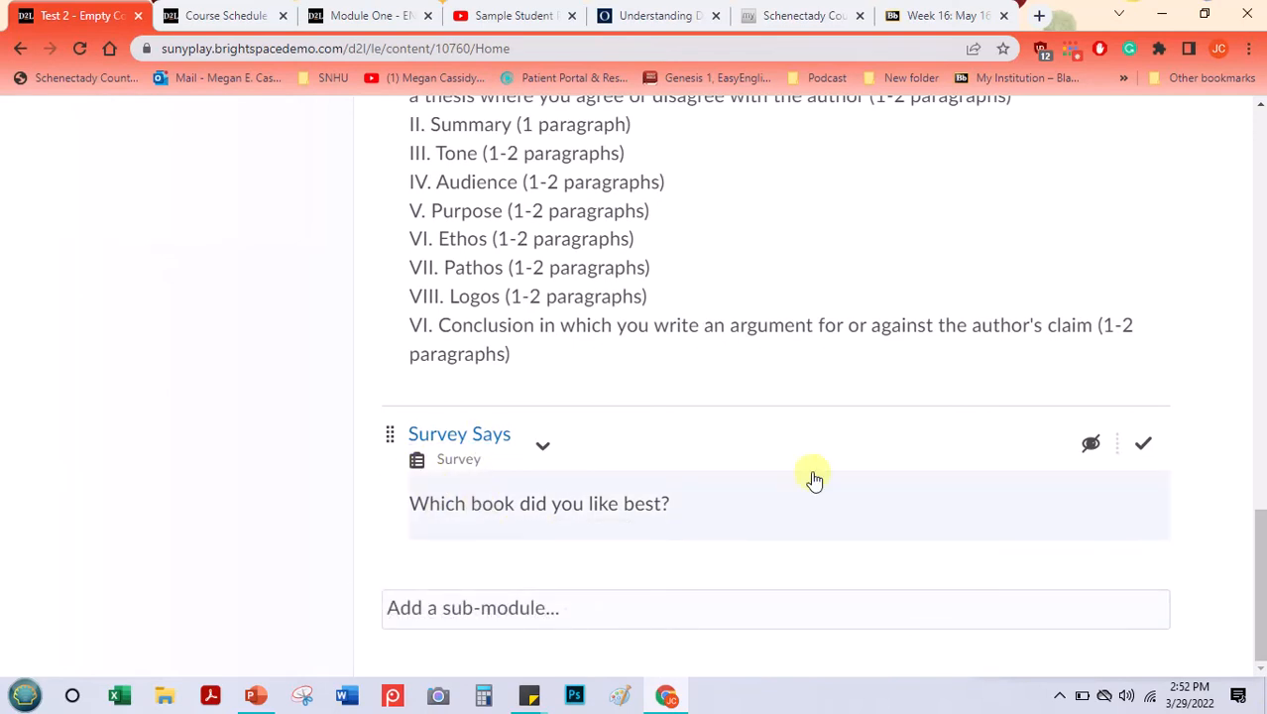
left_click_drag(1259, 541, 1202, 173)
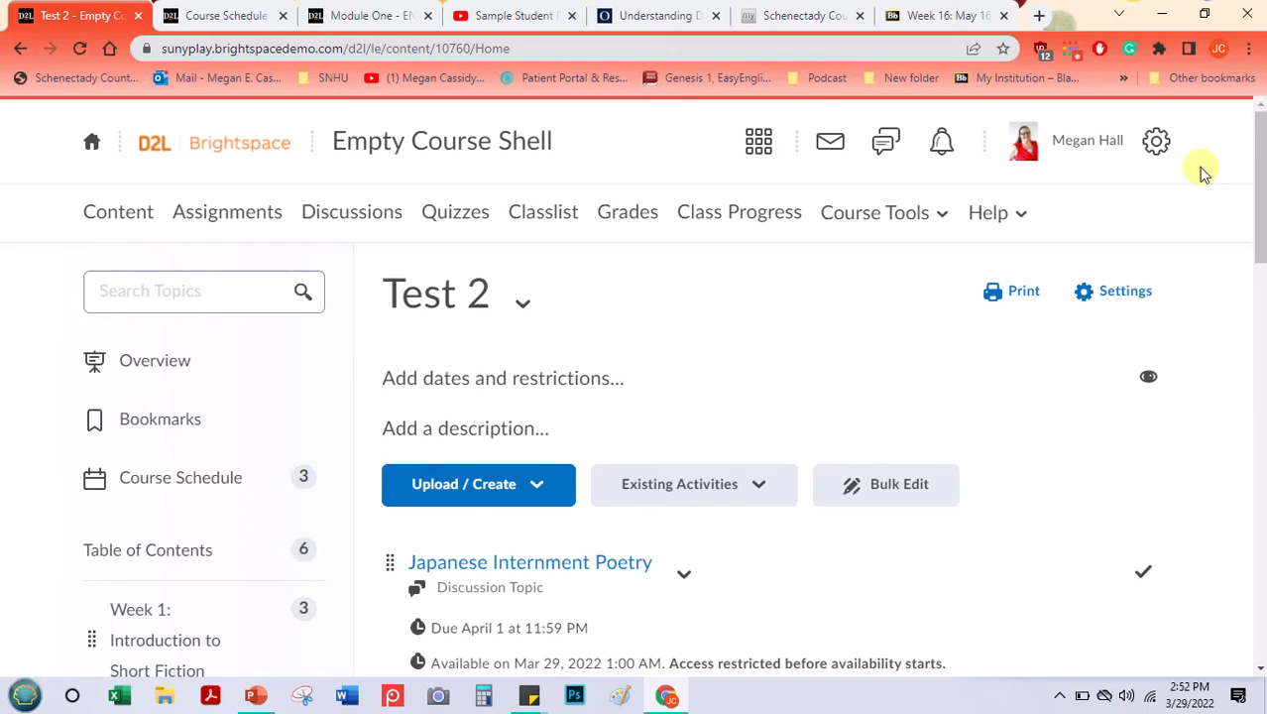
- Add a new module named Module 14 to the table of contents
left_click_drag(1262, 189, 1264, 273)
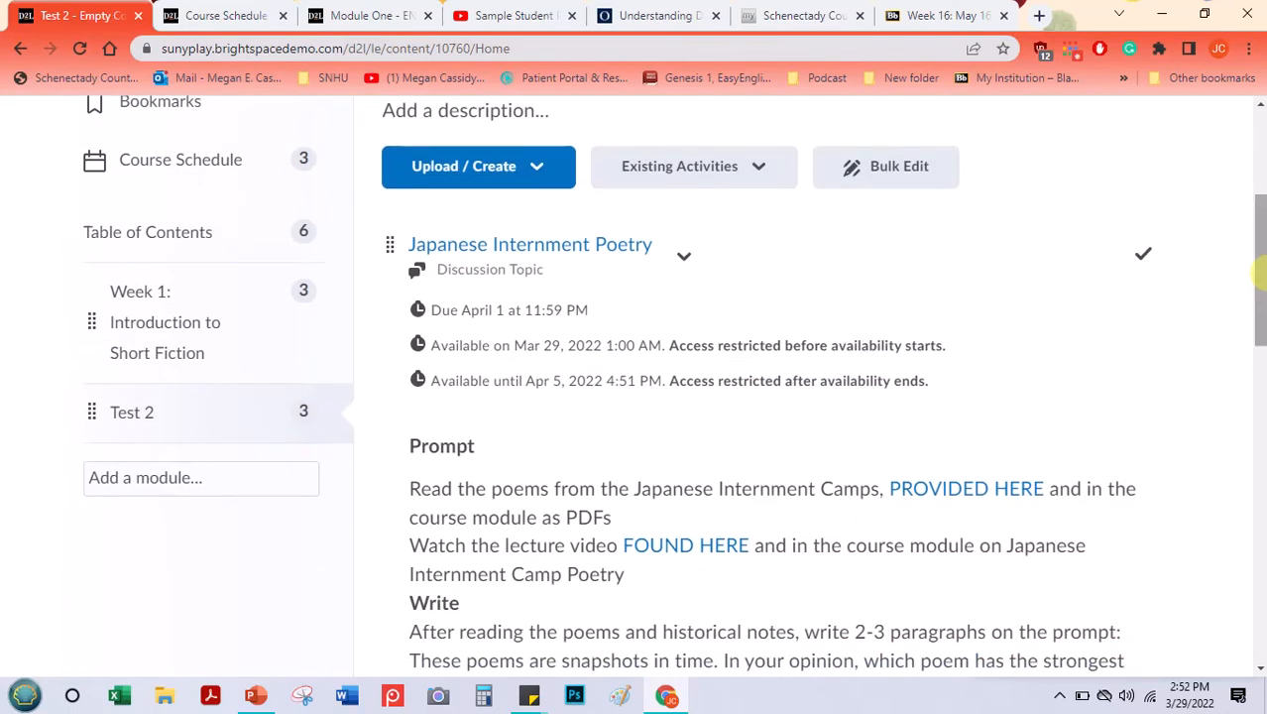
left_click(150, 479)
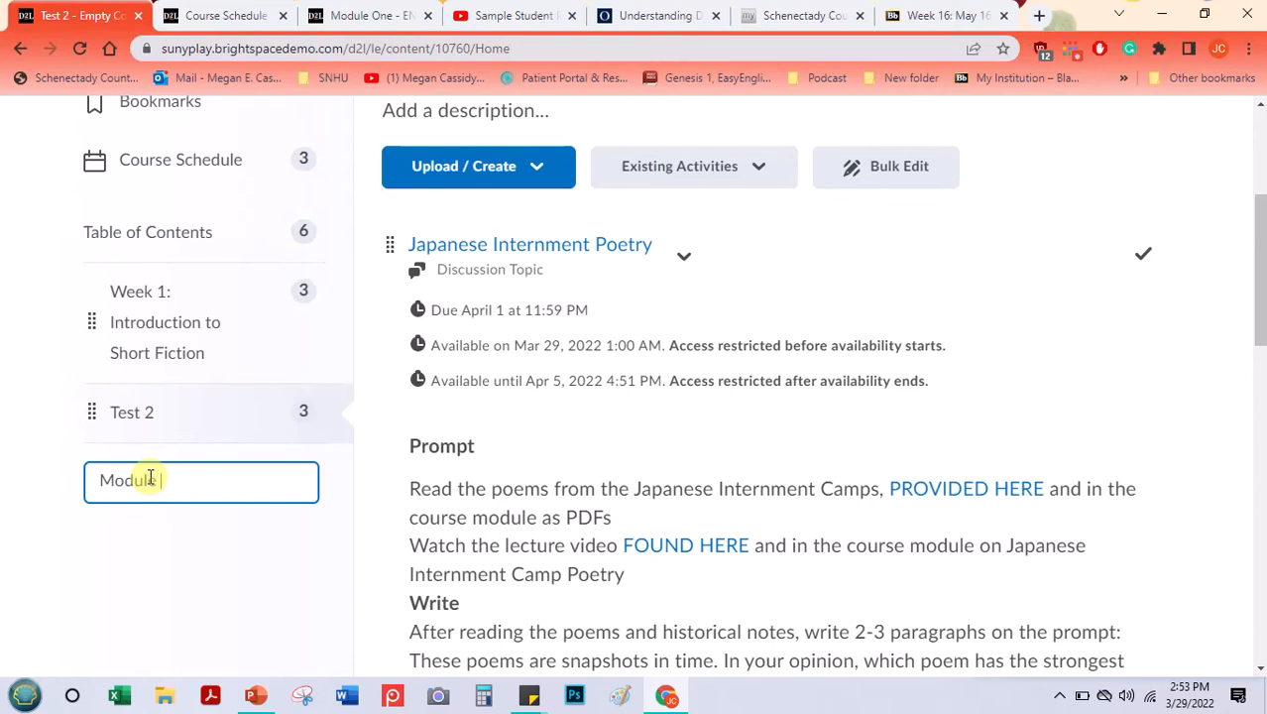
key("Return")
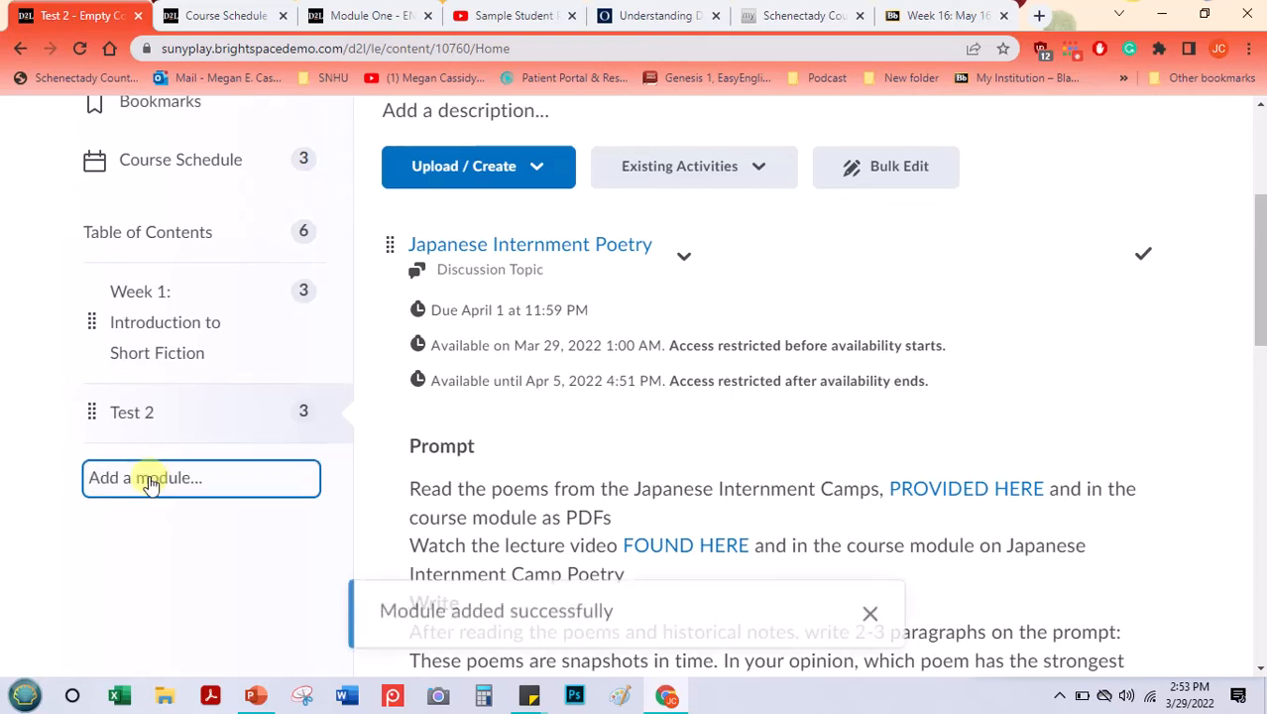
left_click_drag(1260, 339, 1256, 308)
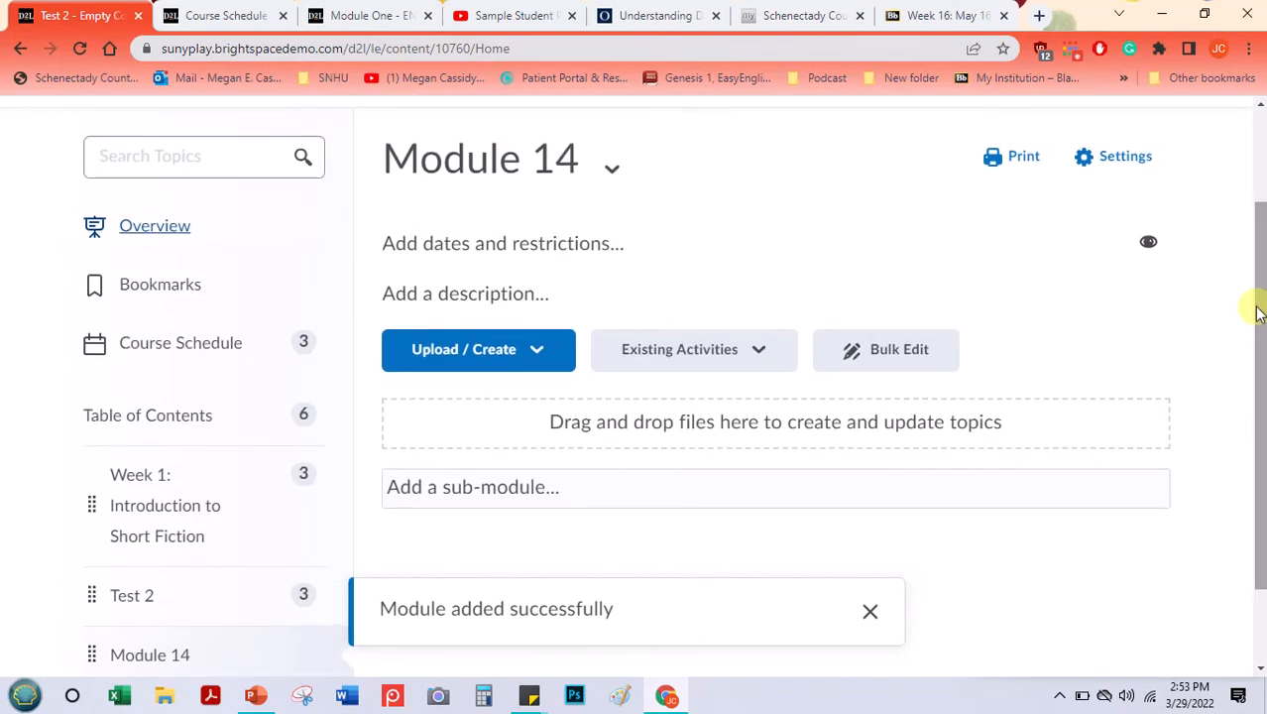
- Review the Content Settings from the Module 14 page down to Completion Tracking and leave without saving
left_click(1111, 177)
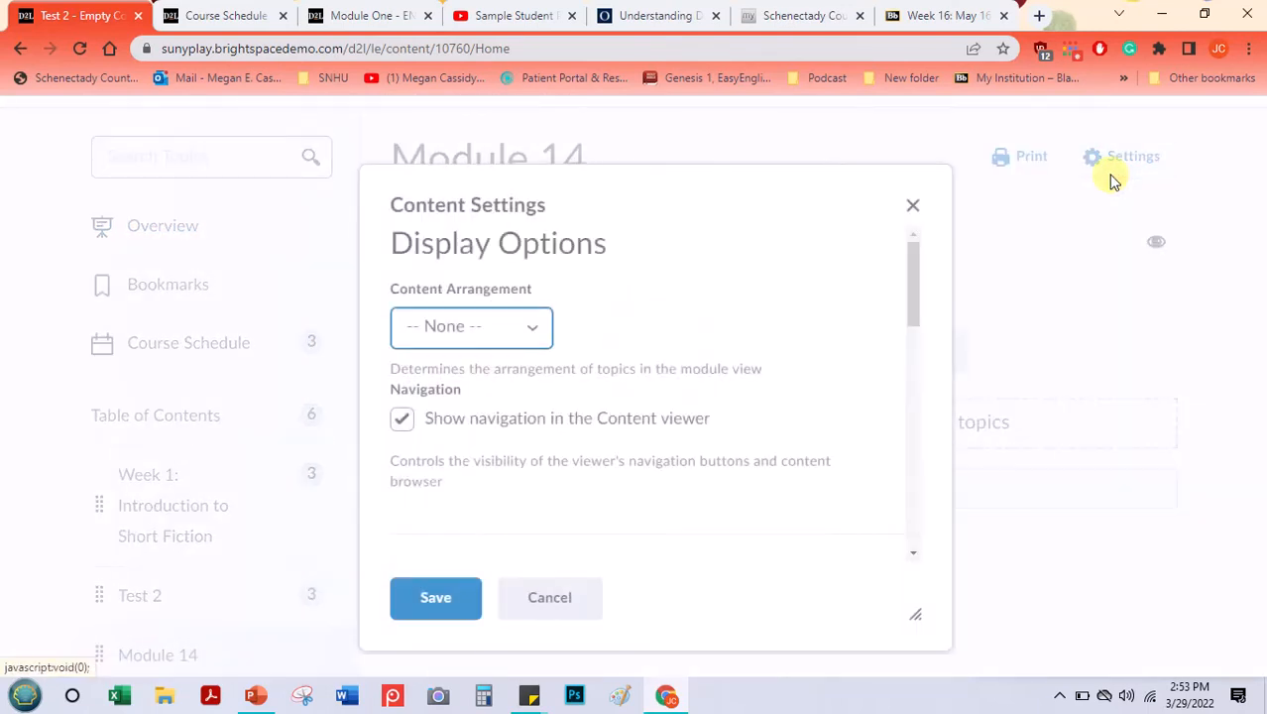
left_click_drag(910, 256, 889, 547)
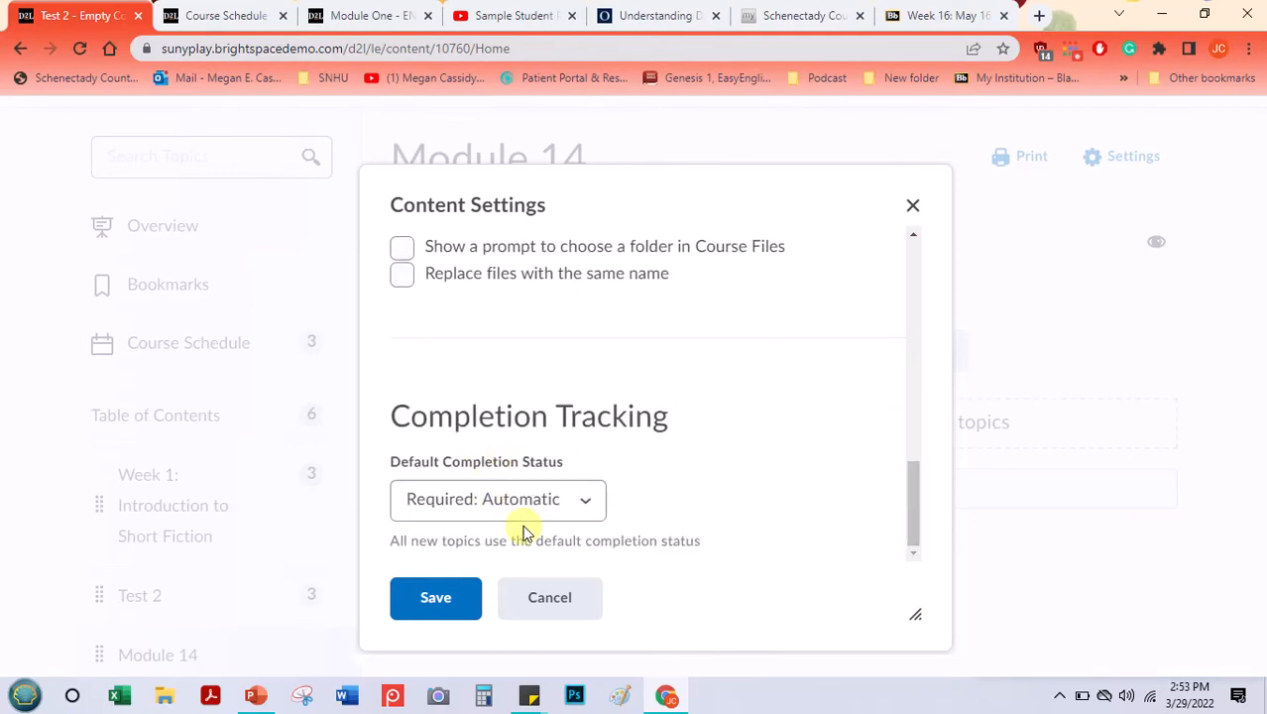
left_click(532, 605)
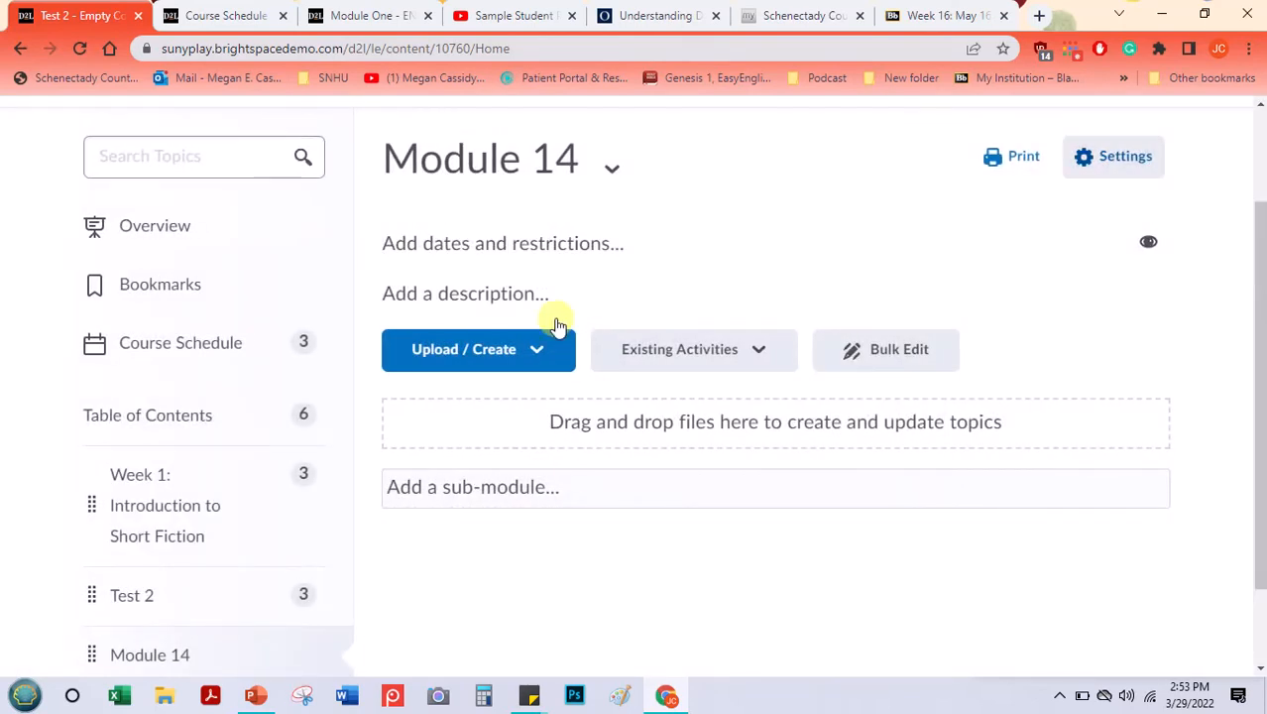
- Add a start date to Module 14 and set it to 4/3/2022
left_click(516, 246)
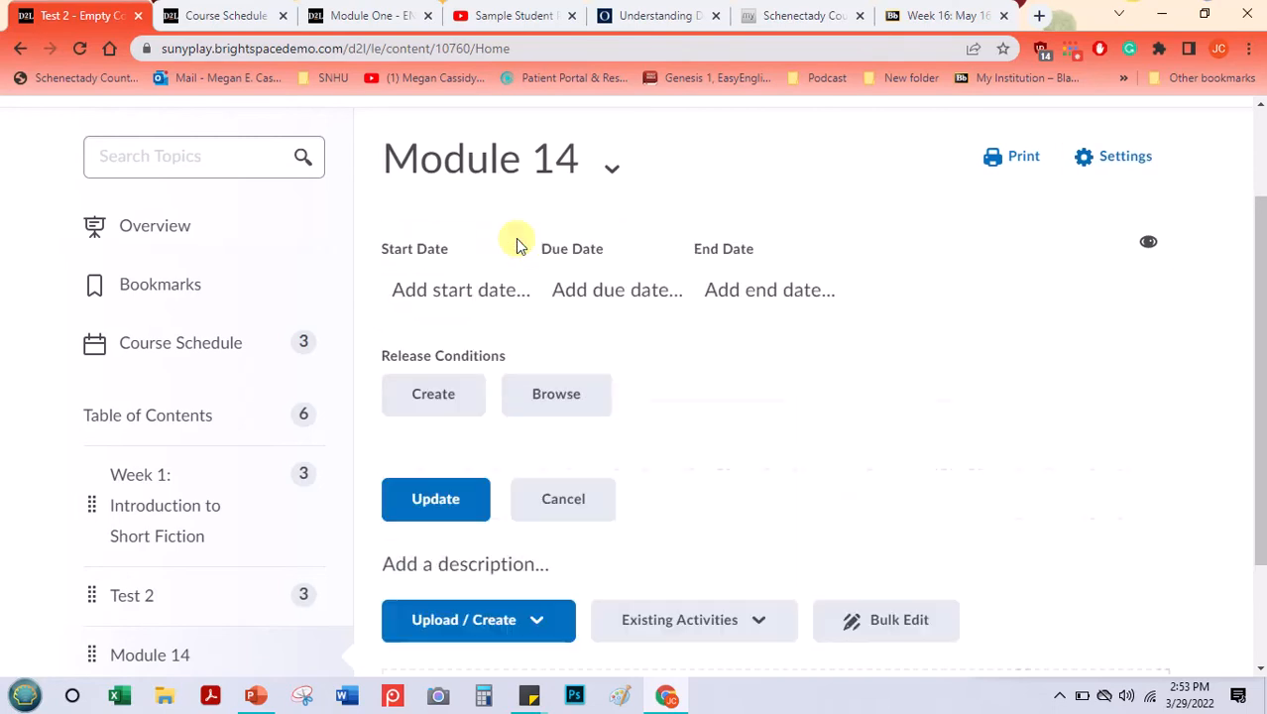
left_click(442, 288)
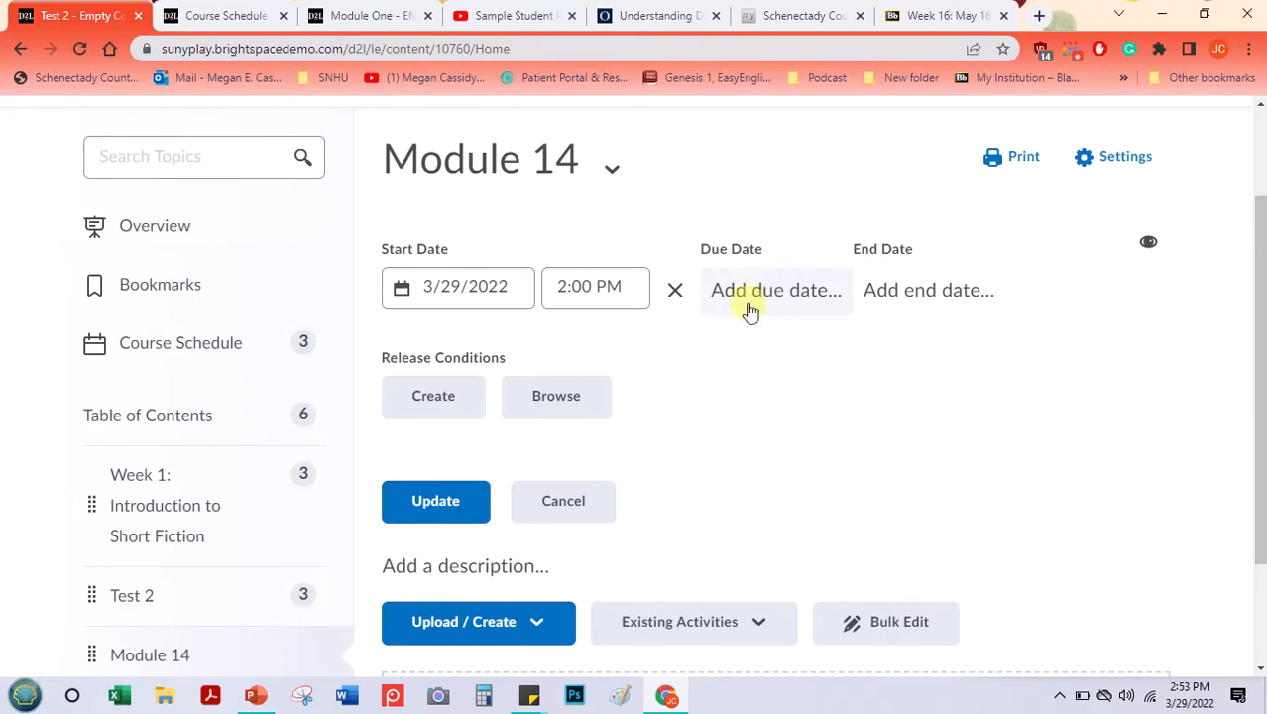
left_click(438, 288)
left_click(437, 288)
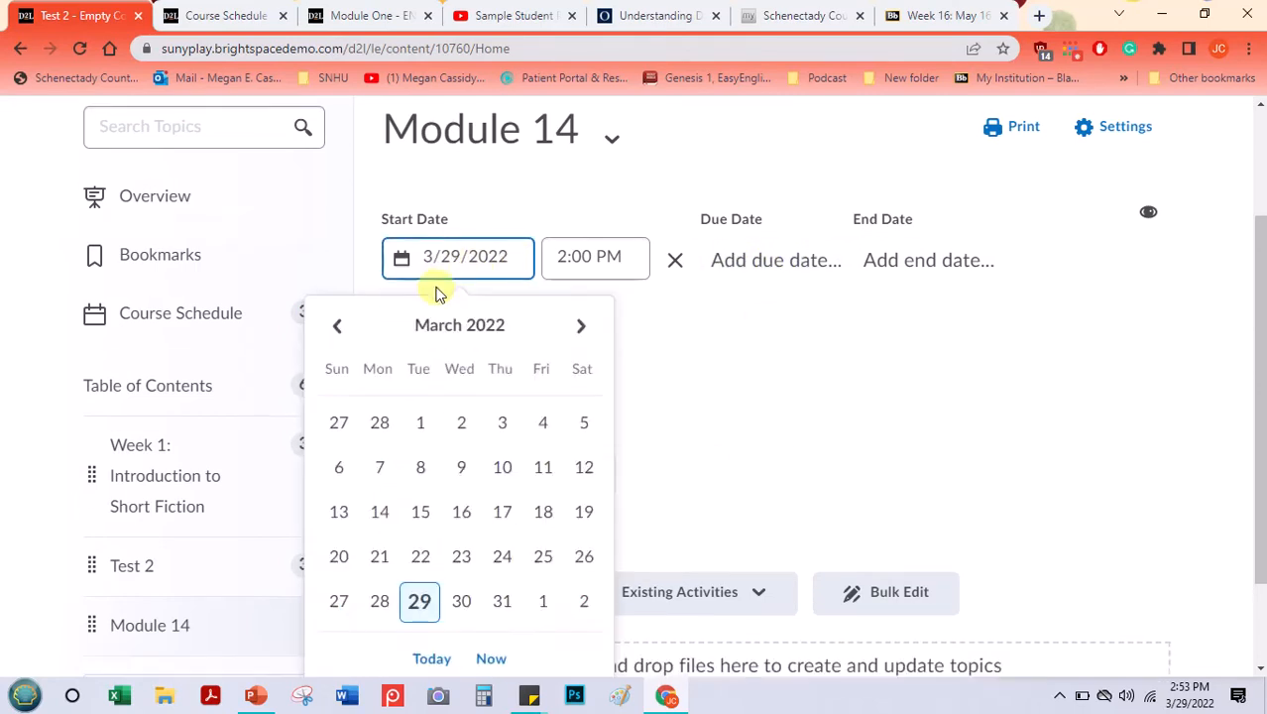
left_click(579, 327)
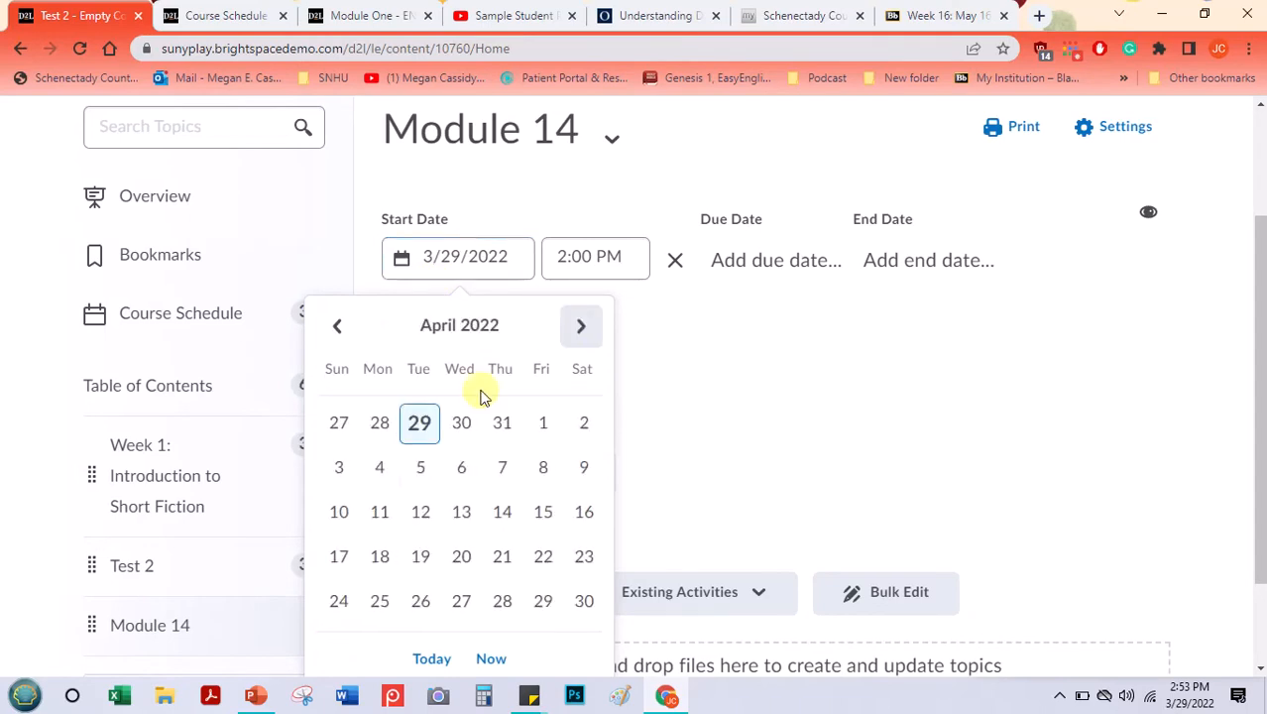
left_click(336, 478)
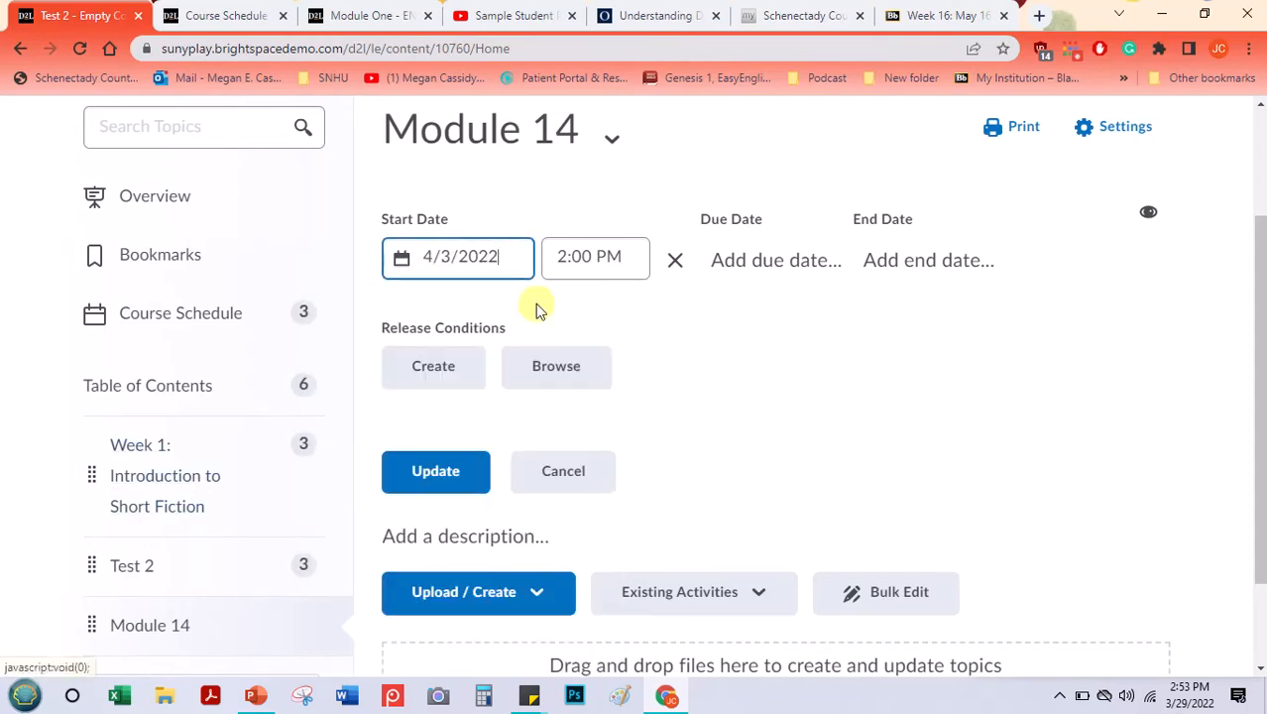
- Add an end date to Module 14 and set it to 4/9/2022 at 11:59 PM
left_click(876, 259)
left_click(792, 406)
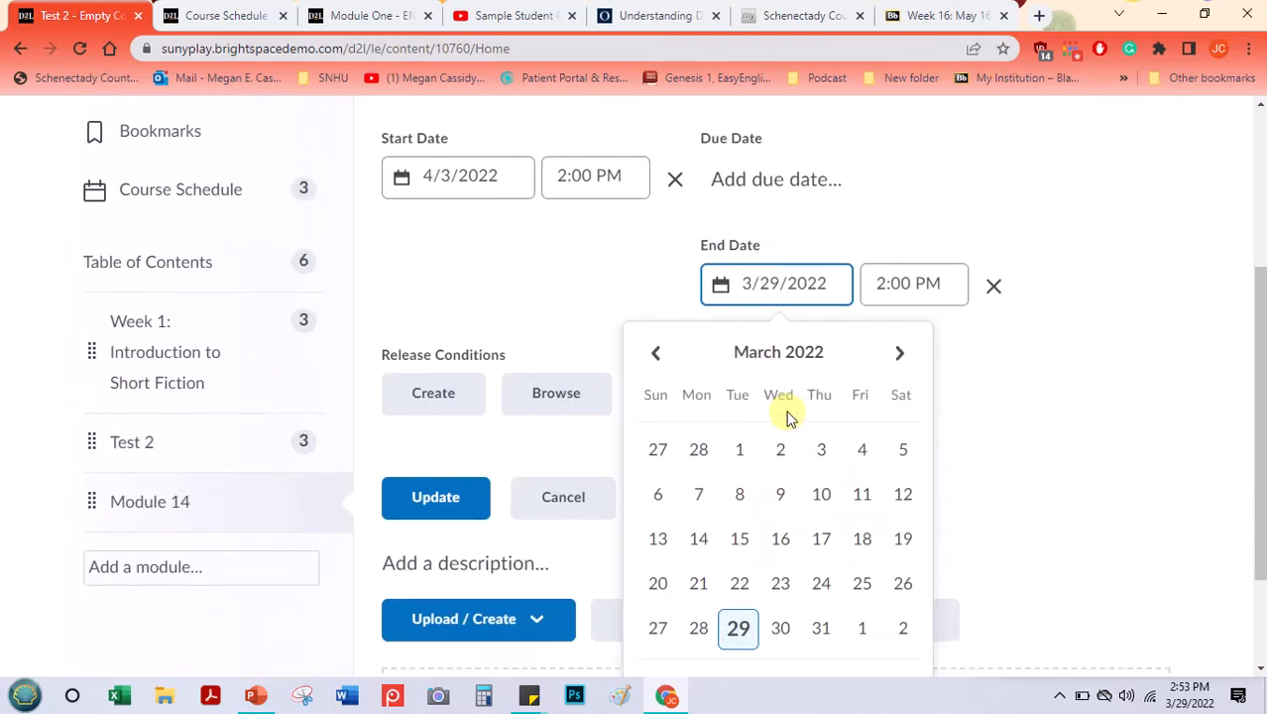
left_click(899, 357)
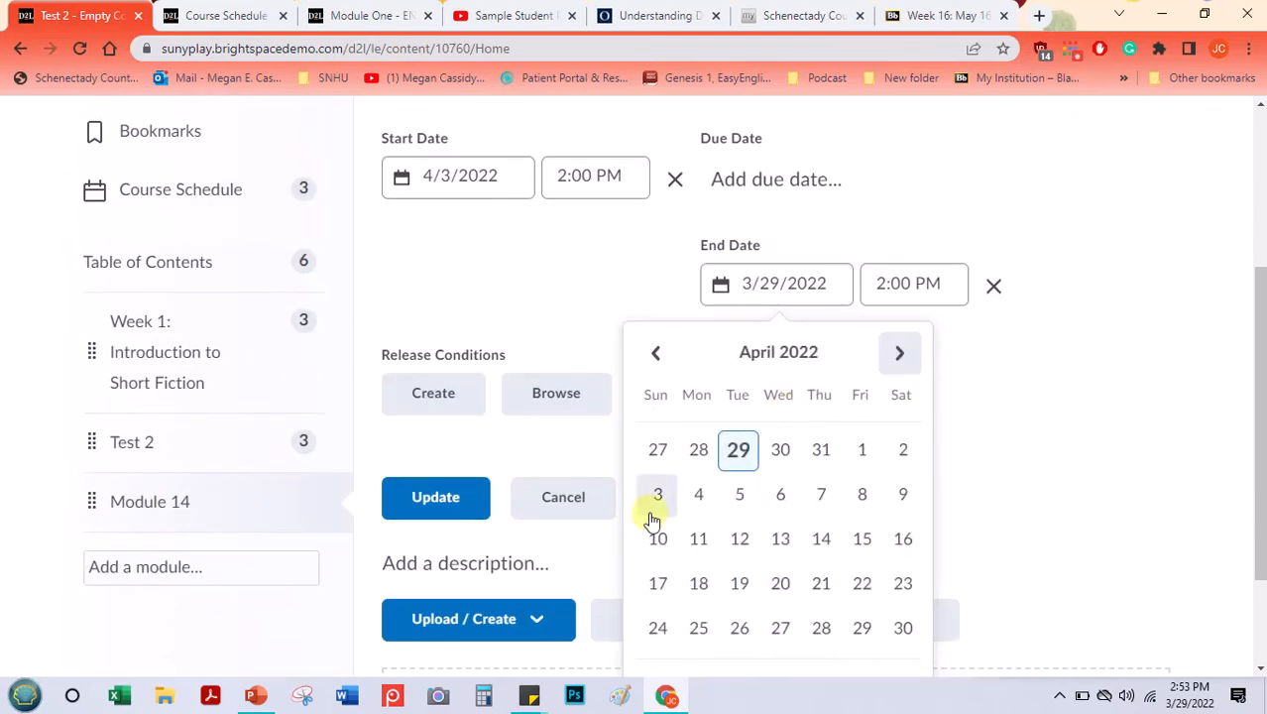
left_click(902, 494)
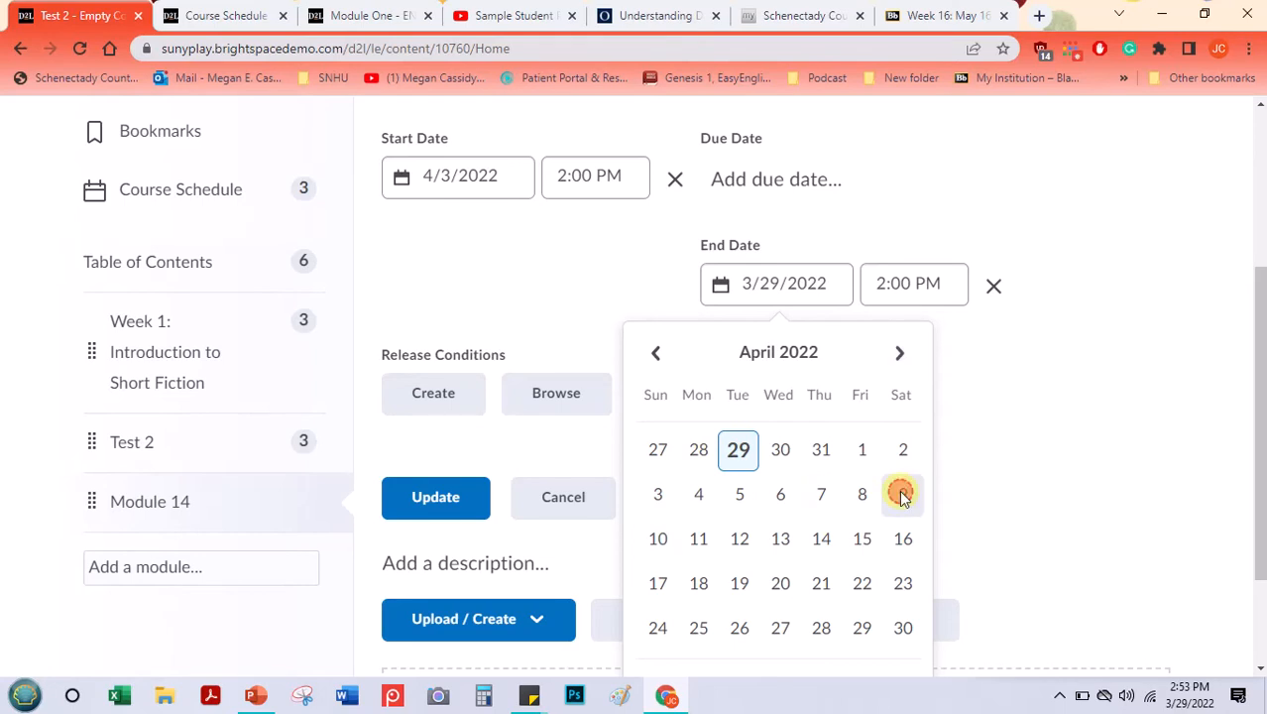
left_click(901, 283)
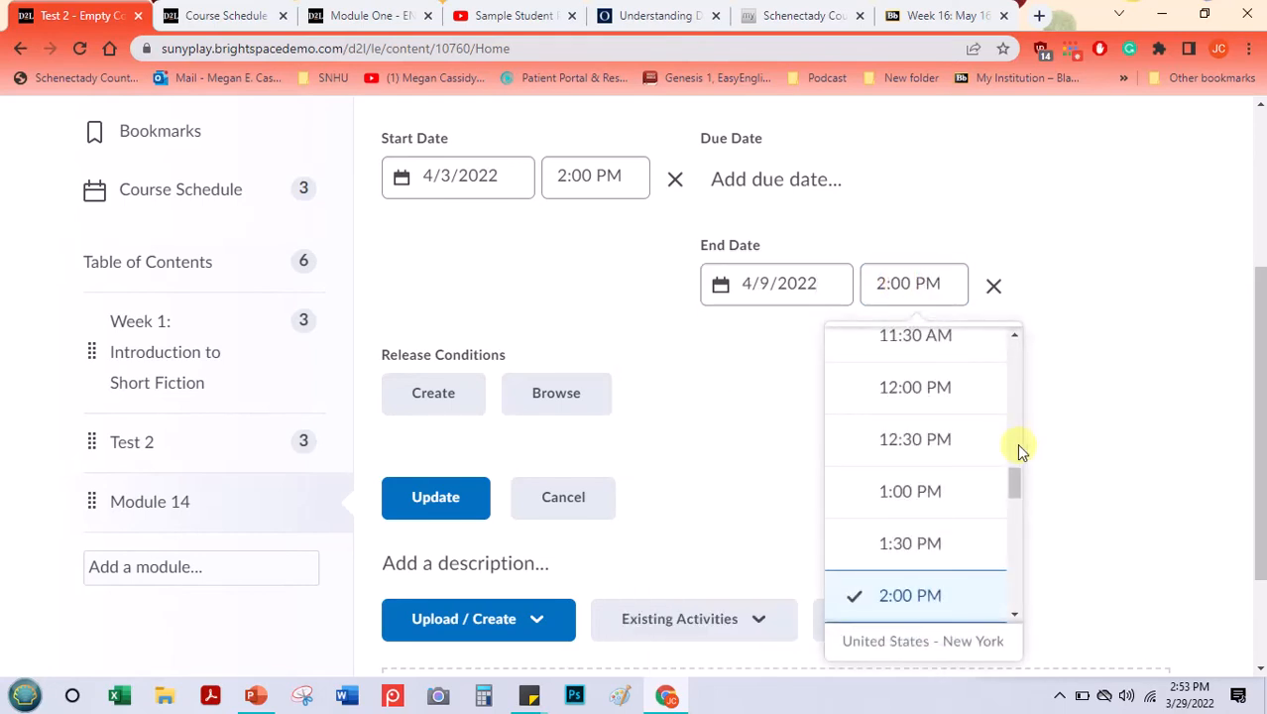
left_click_drag(1014, 480, 1004, 608)
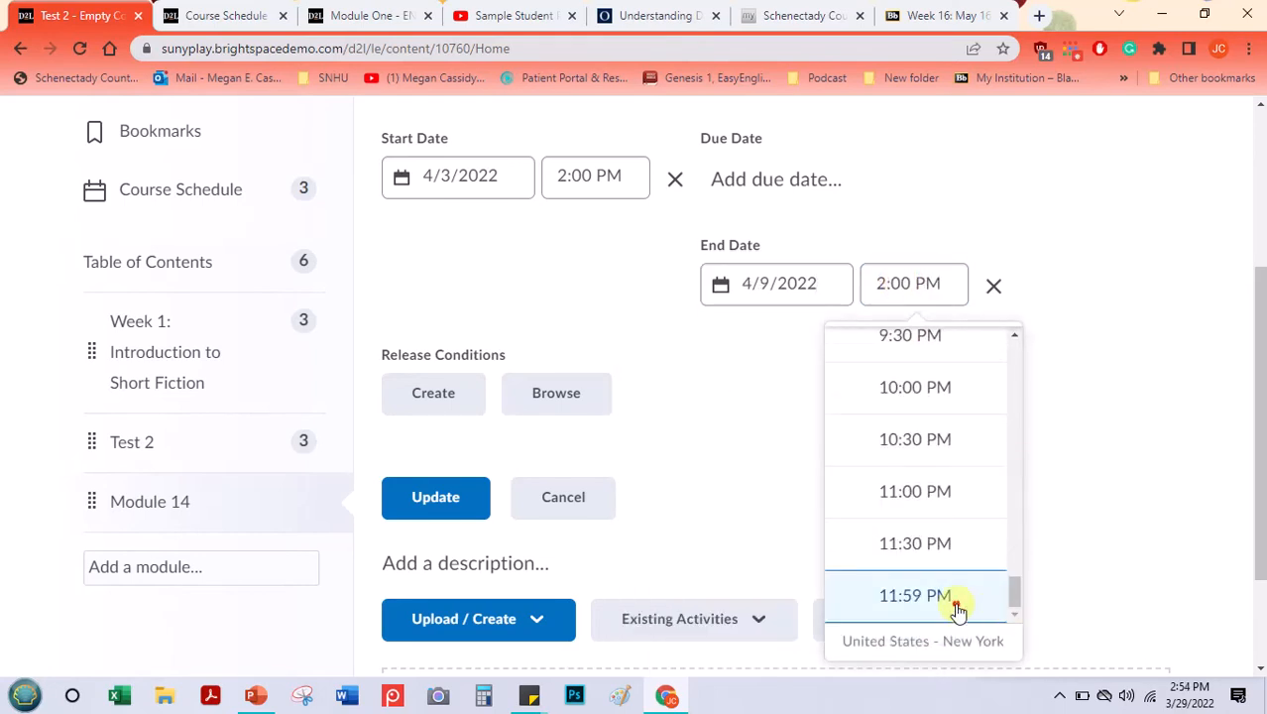
left_click(955, 605)
- Set Module 14's start time to 12:01 AM and save the date restrictions
left_click(579, 175)
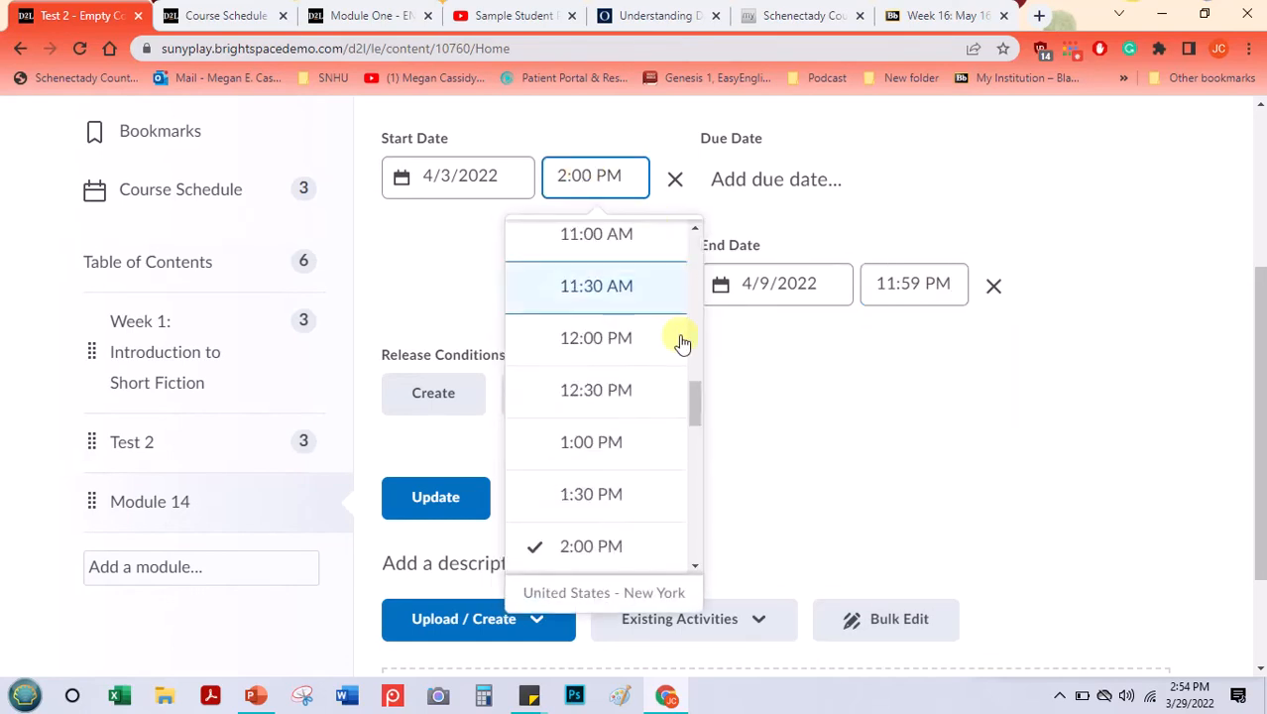
left_click_drag(692, 394, 696, 220)
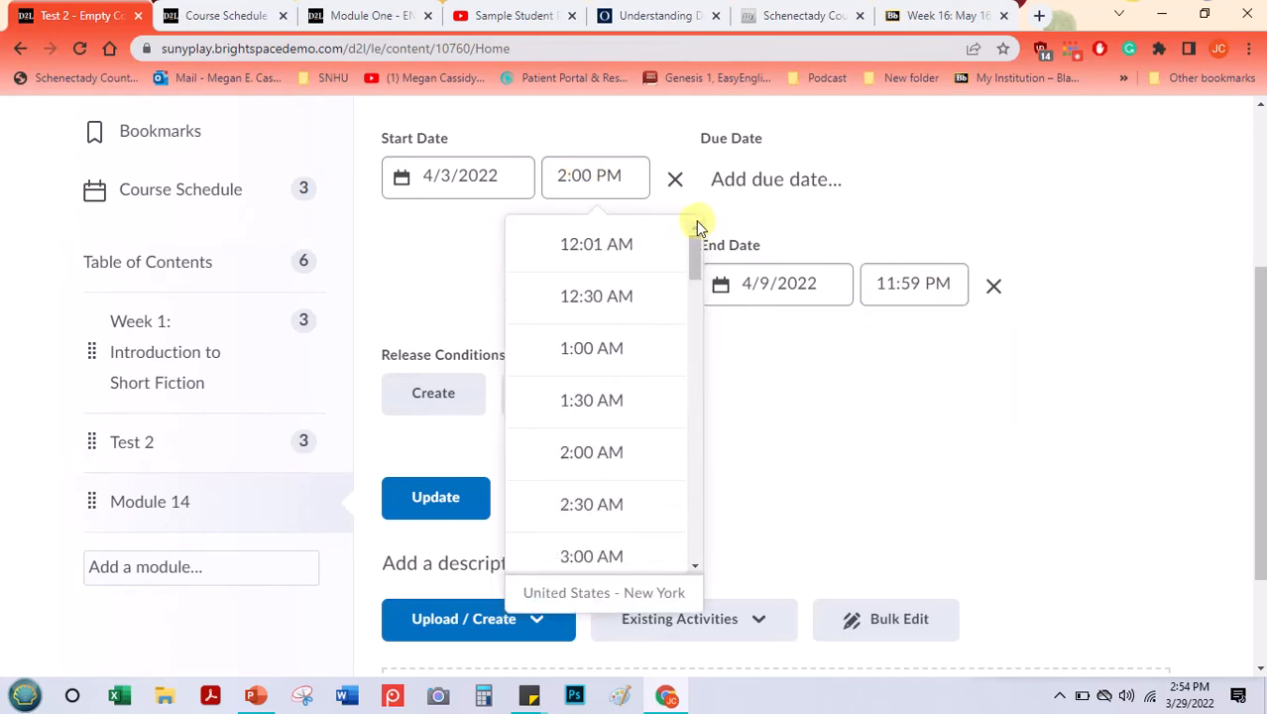
left_click(635, 250)
left_click(846, 387)
scroll(1261, 396, "up", 1)
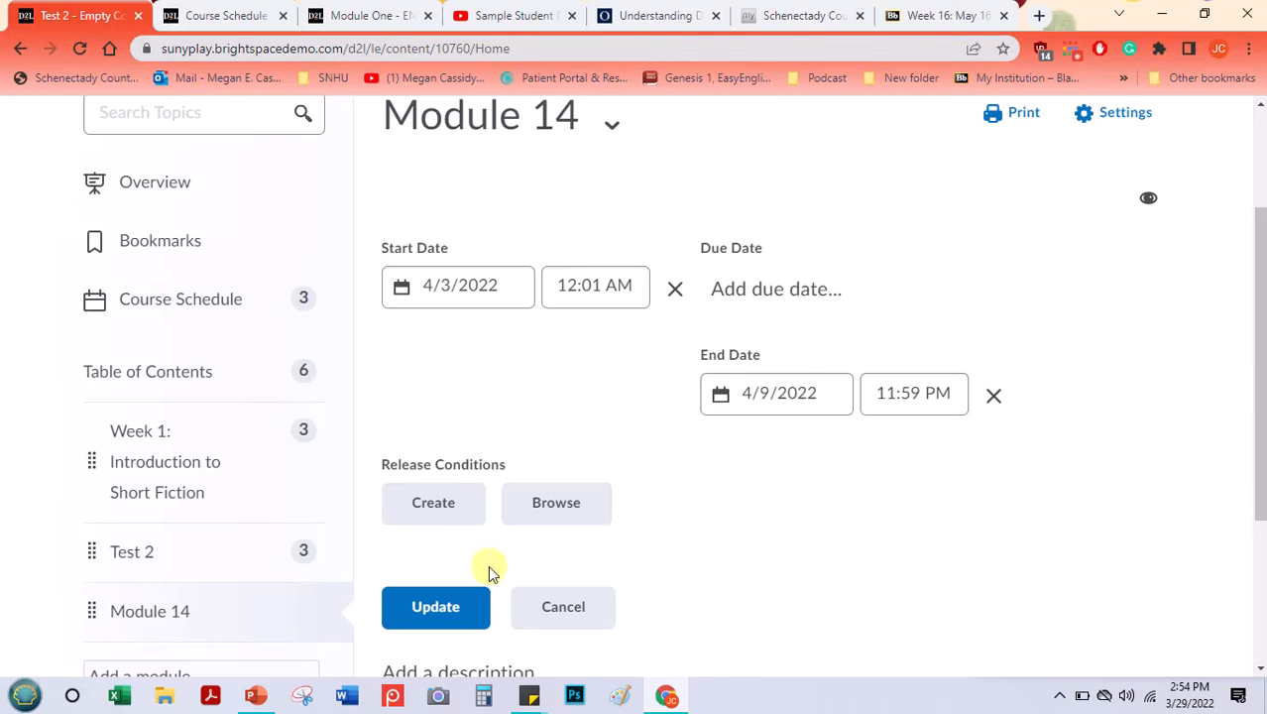
left_click(439, 605)
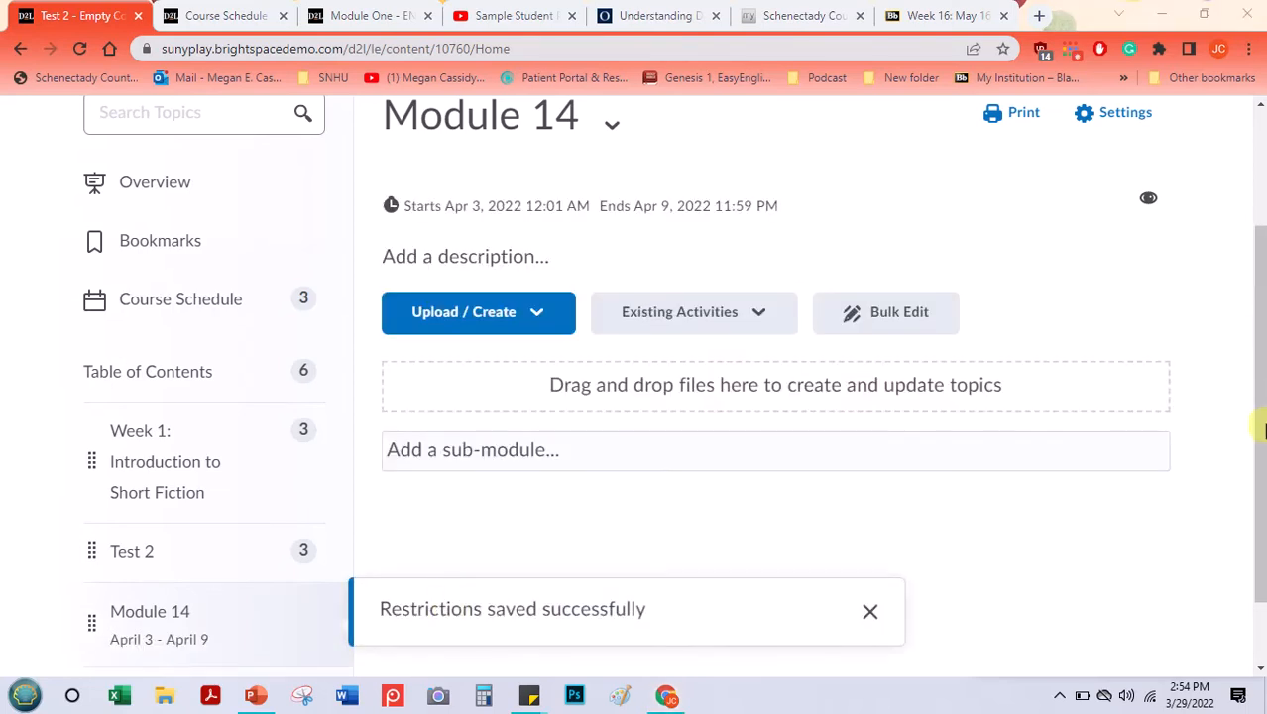
- Open the full Course Schedule and find Module 14's availability dates in it
left_click_drag(1264, 437, 1253, 523)
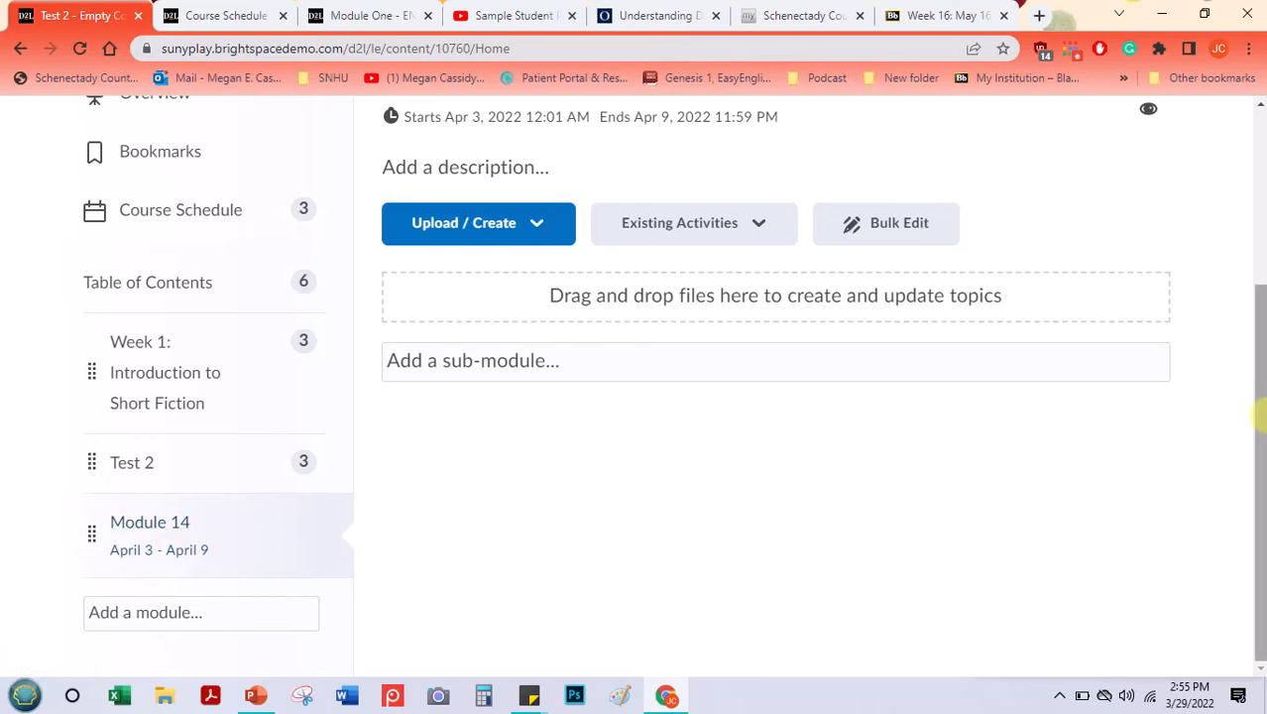
left_click_drag(1258, 315, 1250, 204)
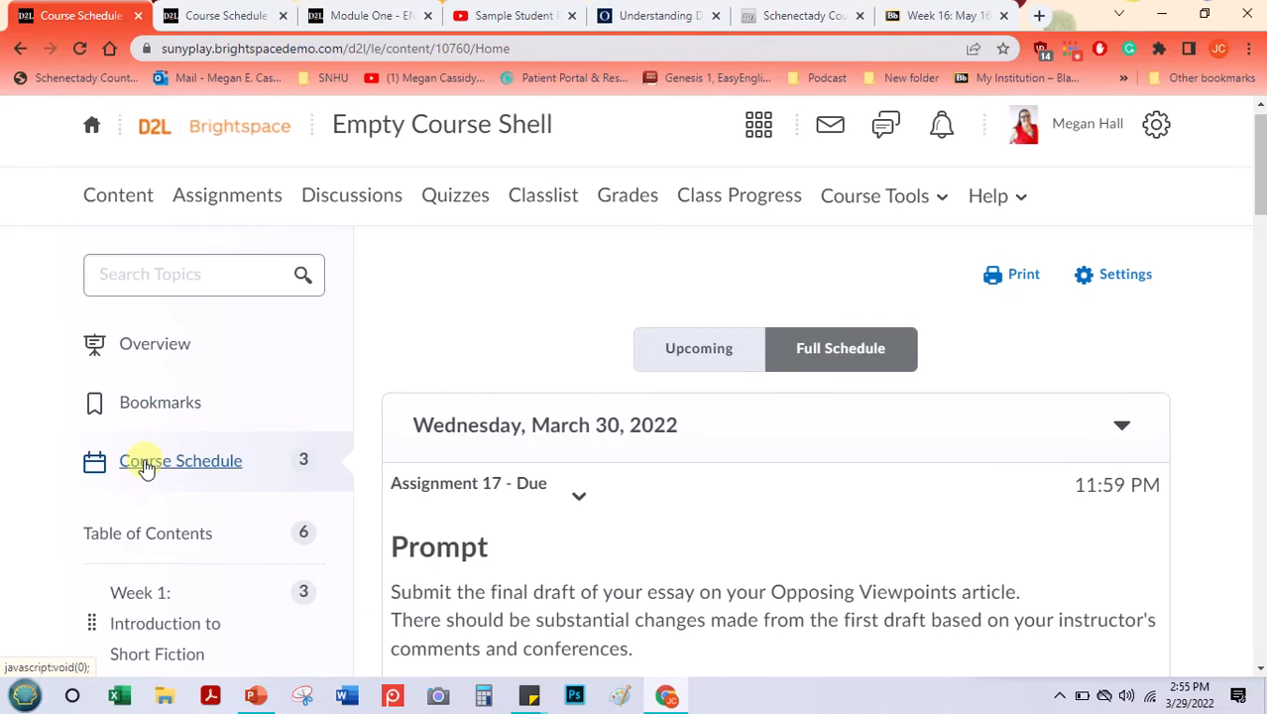
left_click(833, 362)
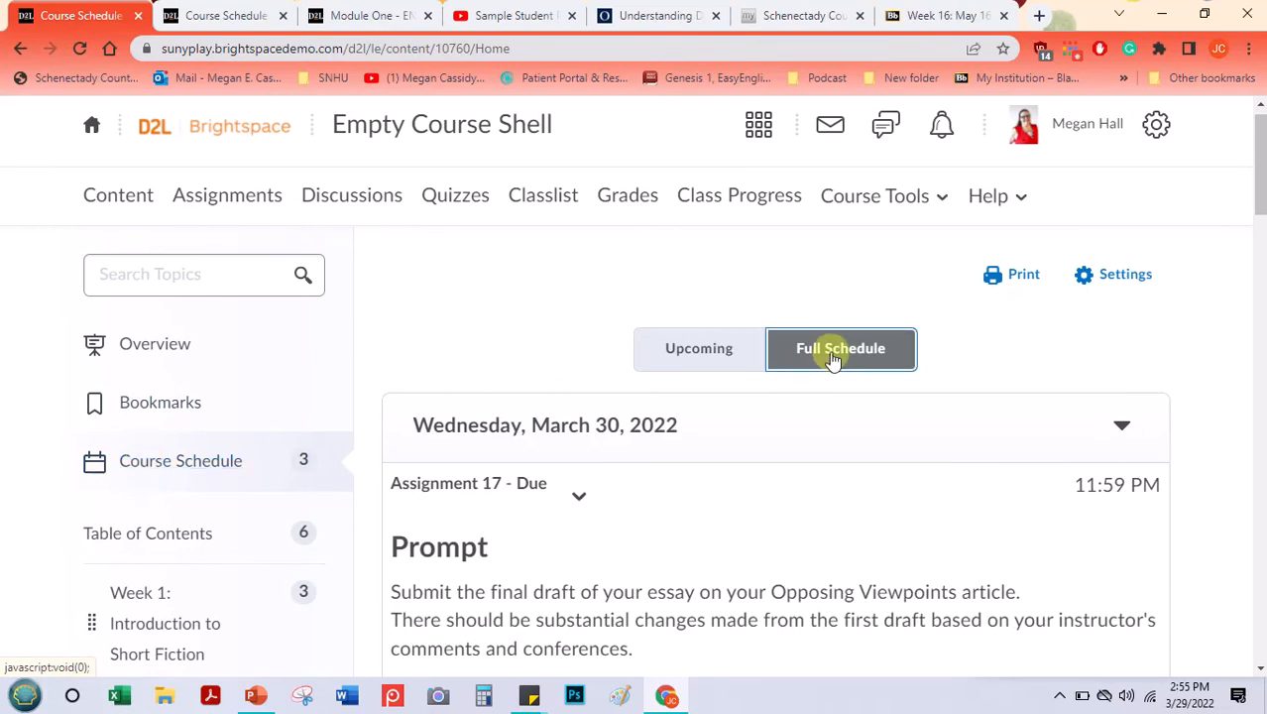
left_click_drag(1261, 194, 1247, 336)
left_click_drag(1246, 357, 1197, 608)
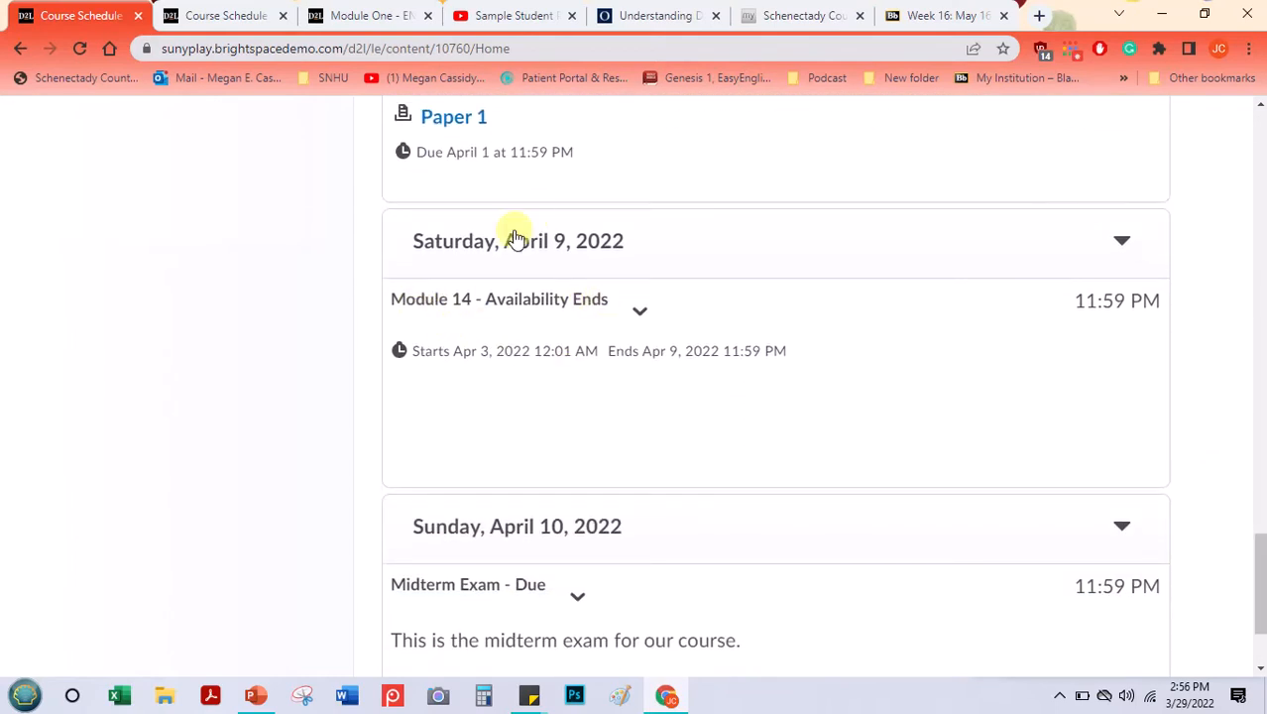
triple_click(470, 354)
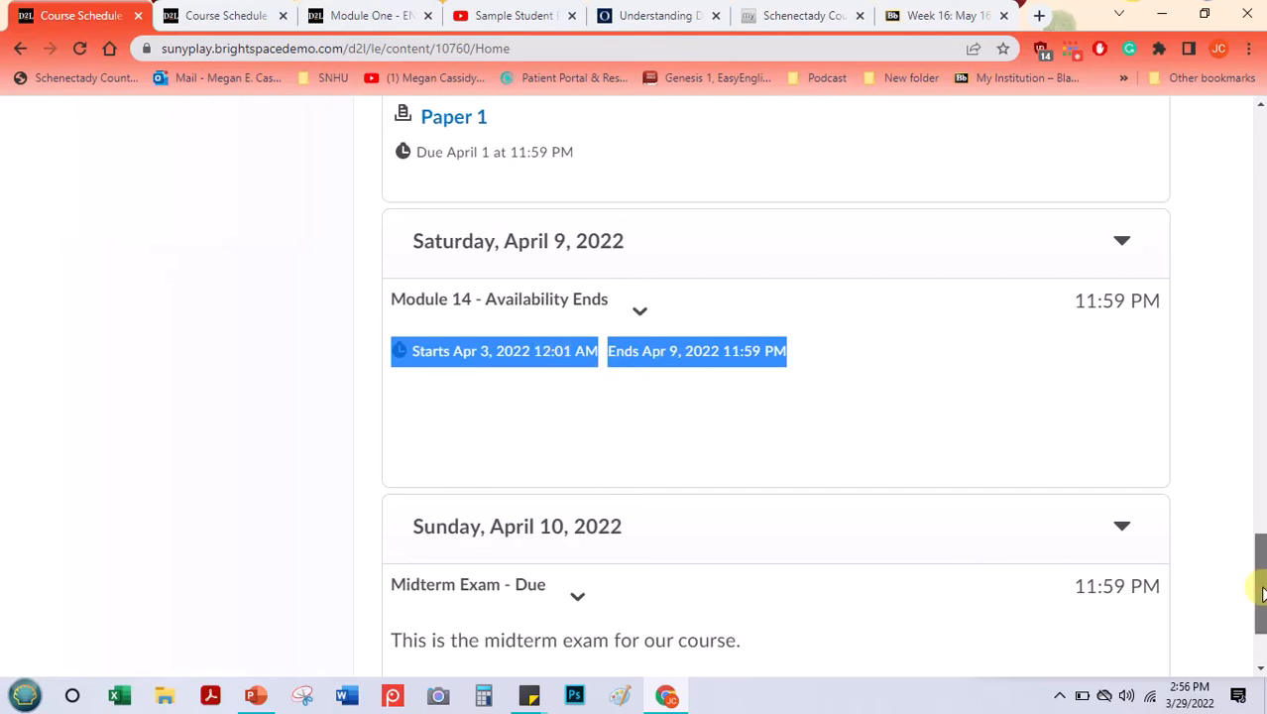
- Return to Module 14 and review all the content types that can be uploaded or created there
left_click_drag(1259, 593, 1259, 195)
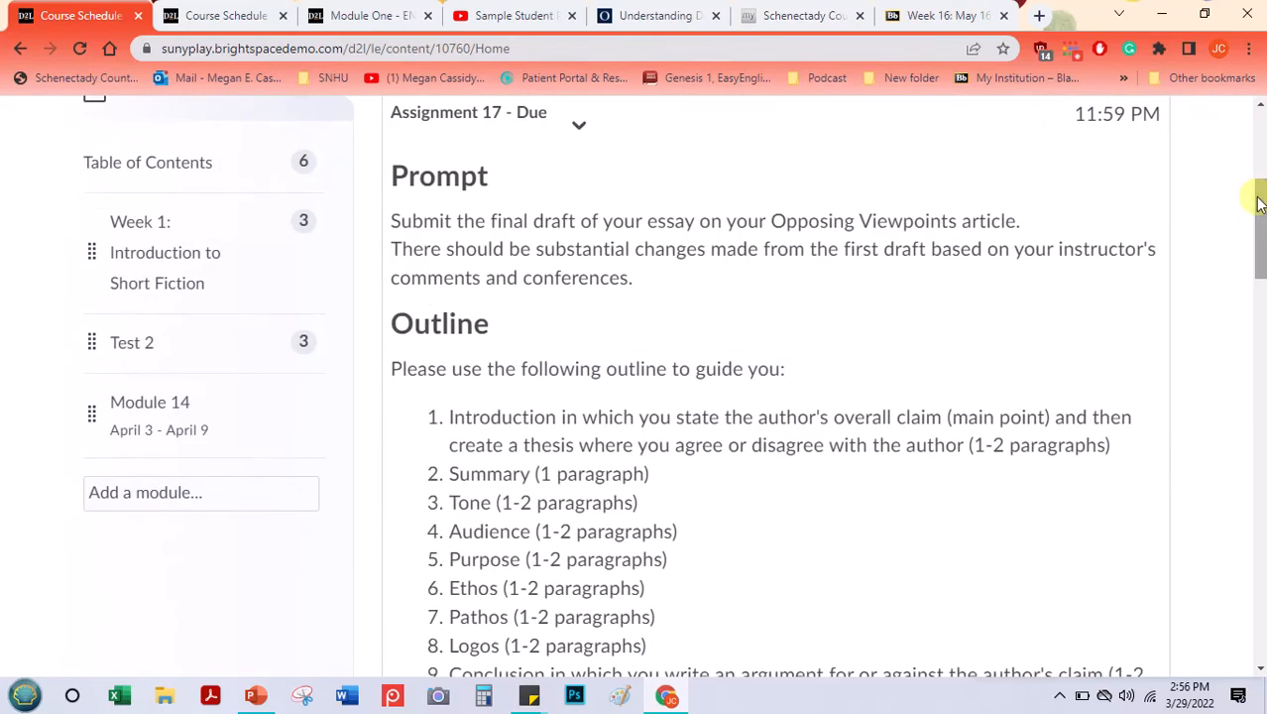
left_click(156, 406)
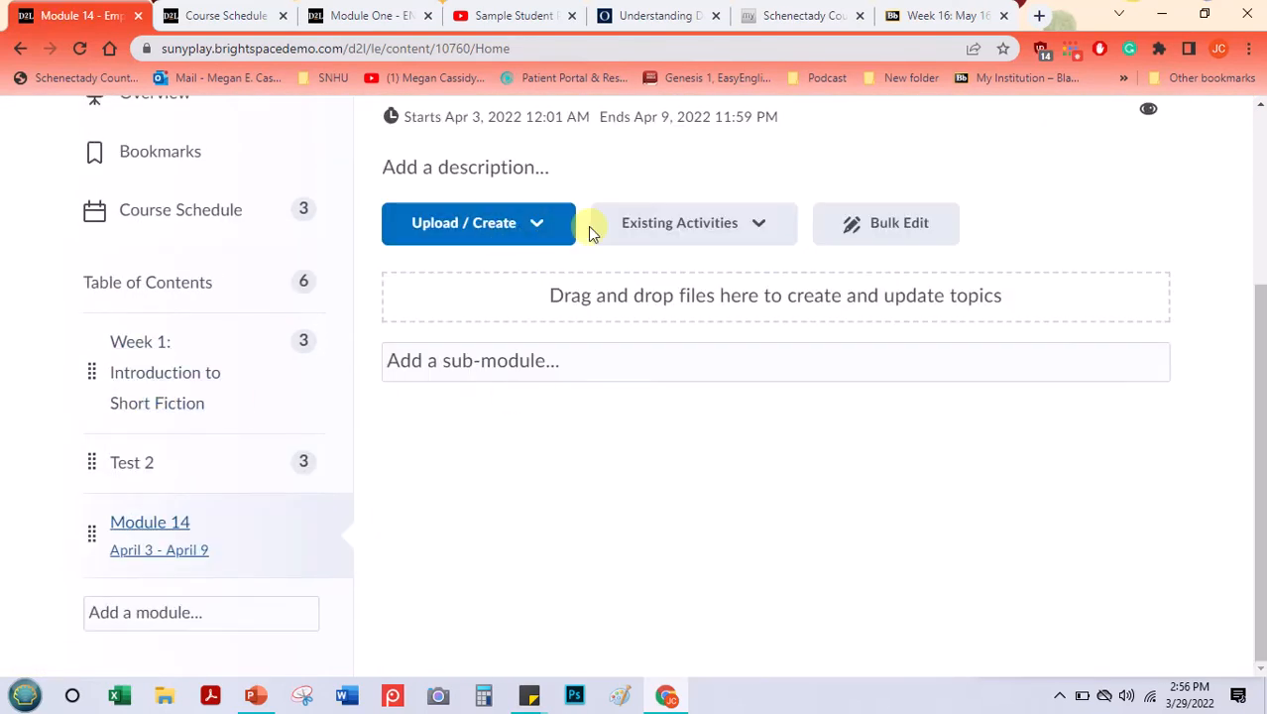
left_click(536, 236)
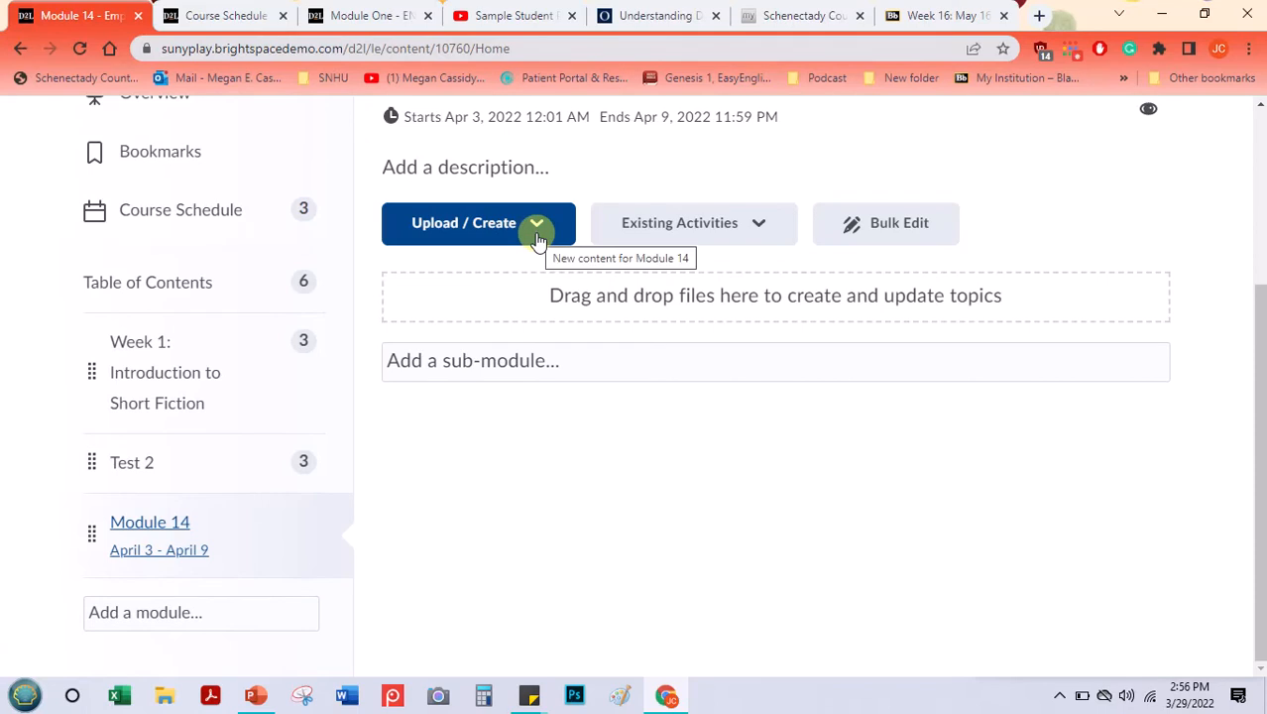
left_click(536, 236)
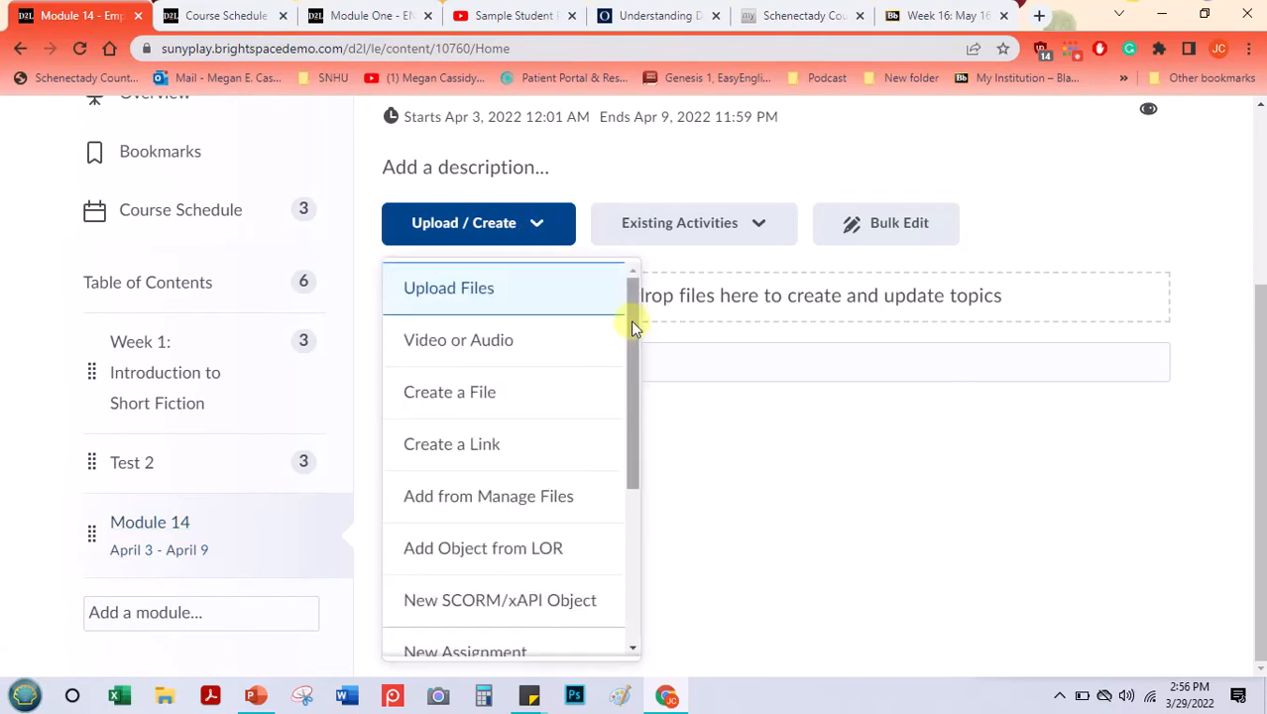
mouse_move(636, 324)
left_mouse_down()
mouse_move(628, 346)
mouse_move(622, 329)
left_mouse_up()
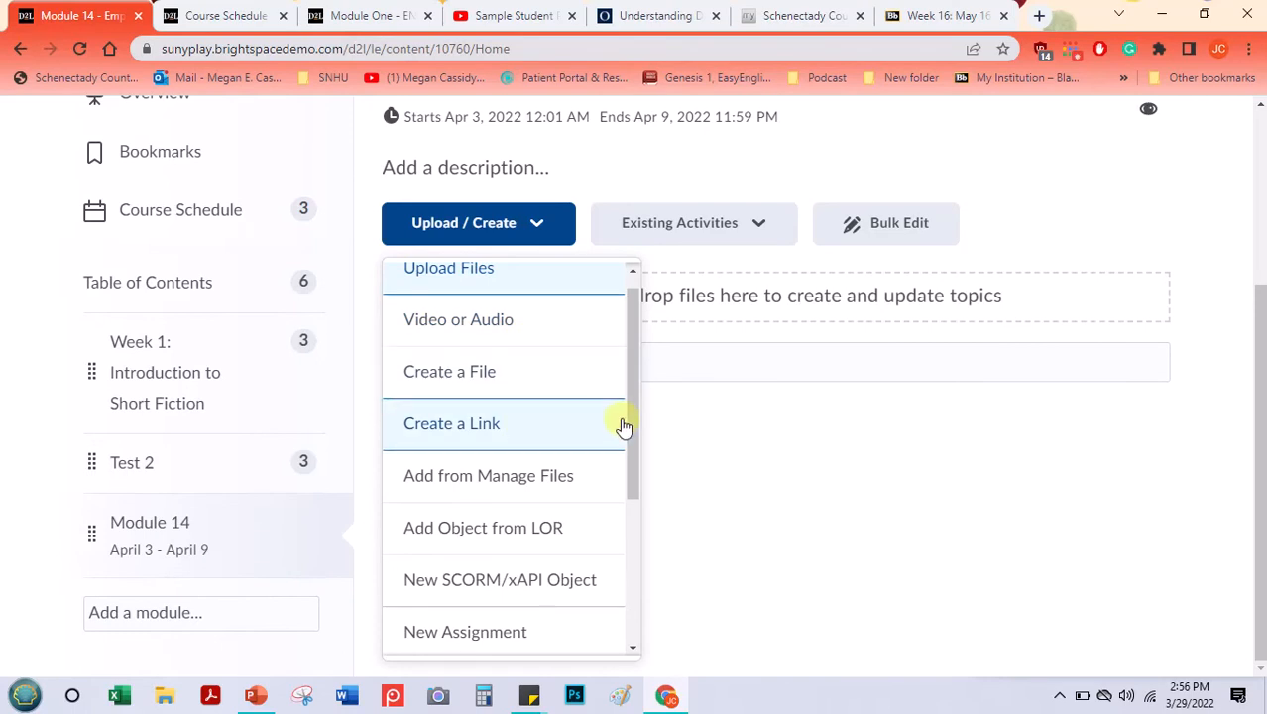
left_click_drag(634, 419, 619, 562)
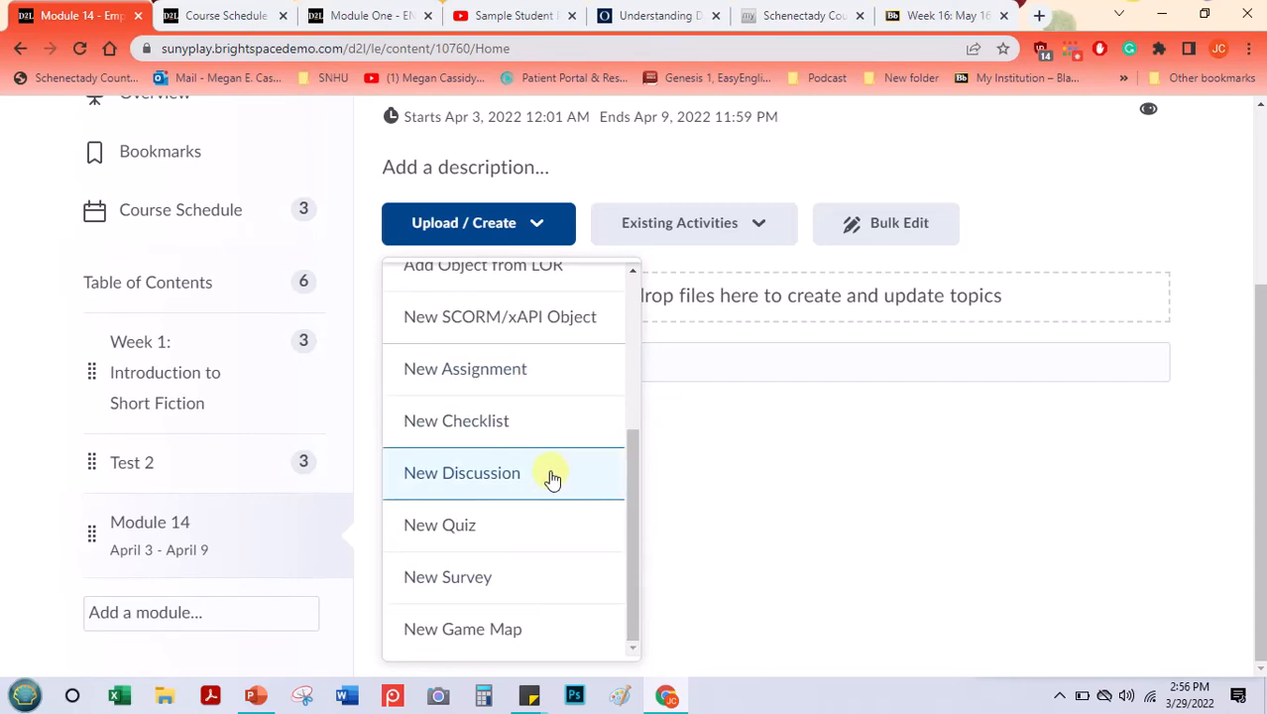
left_click(640, 525)
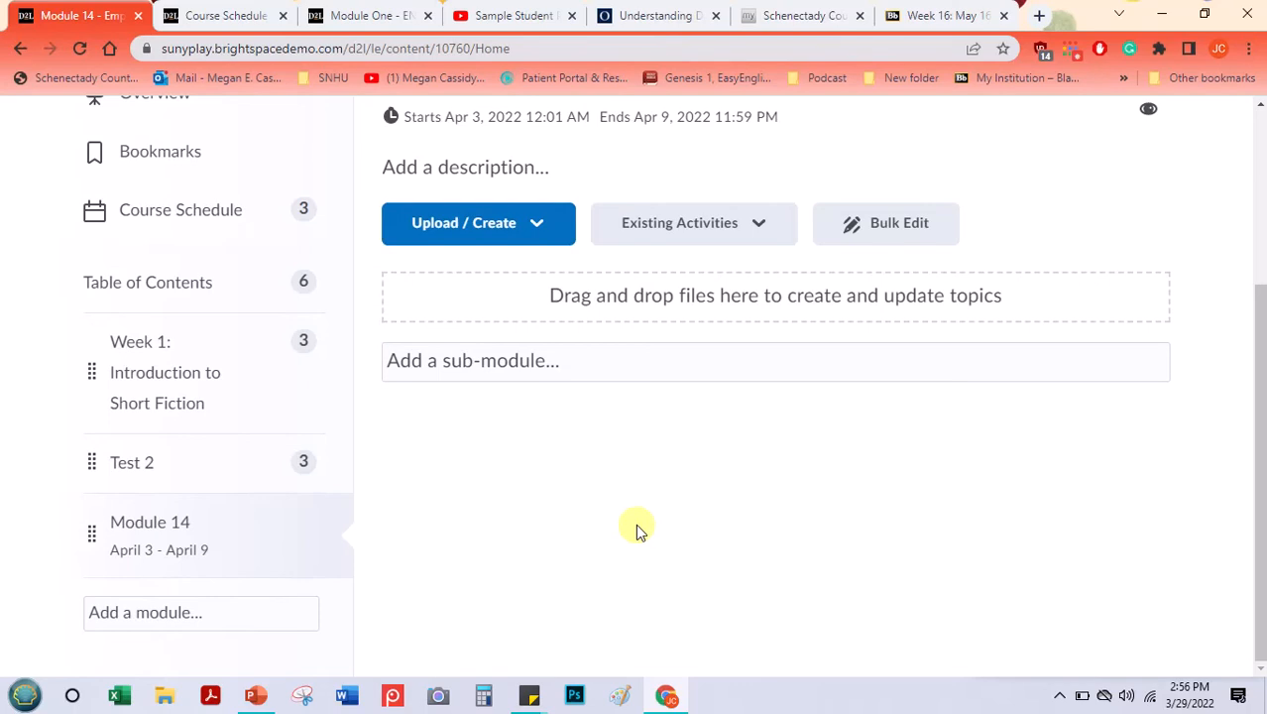
- Upload the PDF "Study Guide for Who's Afraid of Virginia Wolf" from the ENG 124 folder and add it to Module 14
left_click(537, 226)
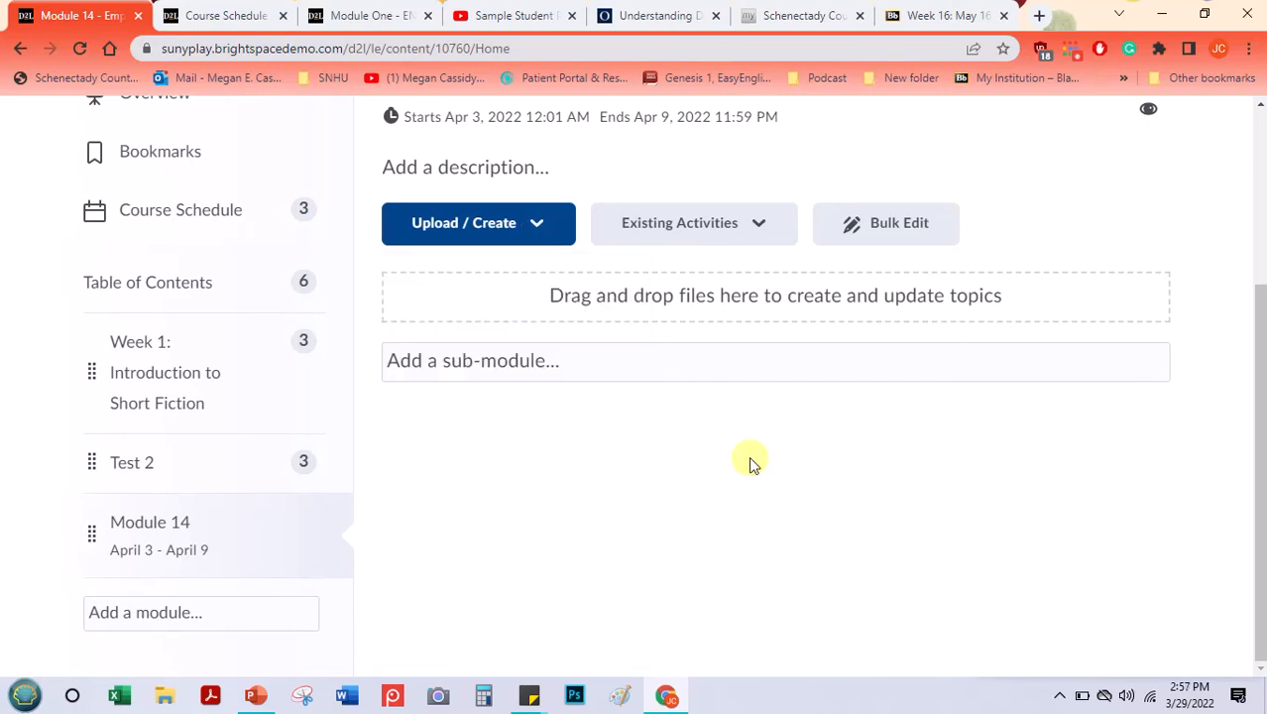
left_click(536, 230)
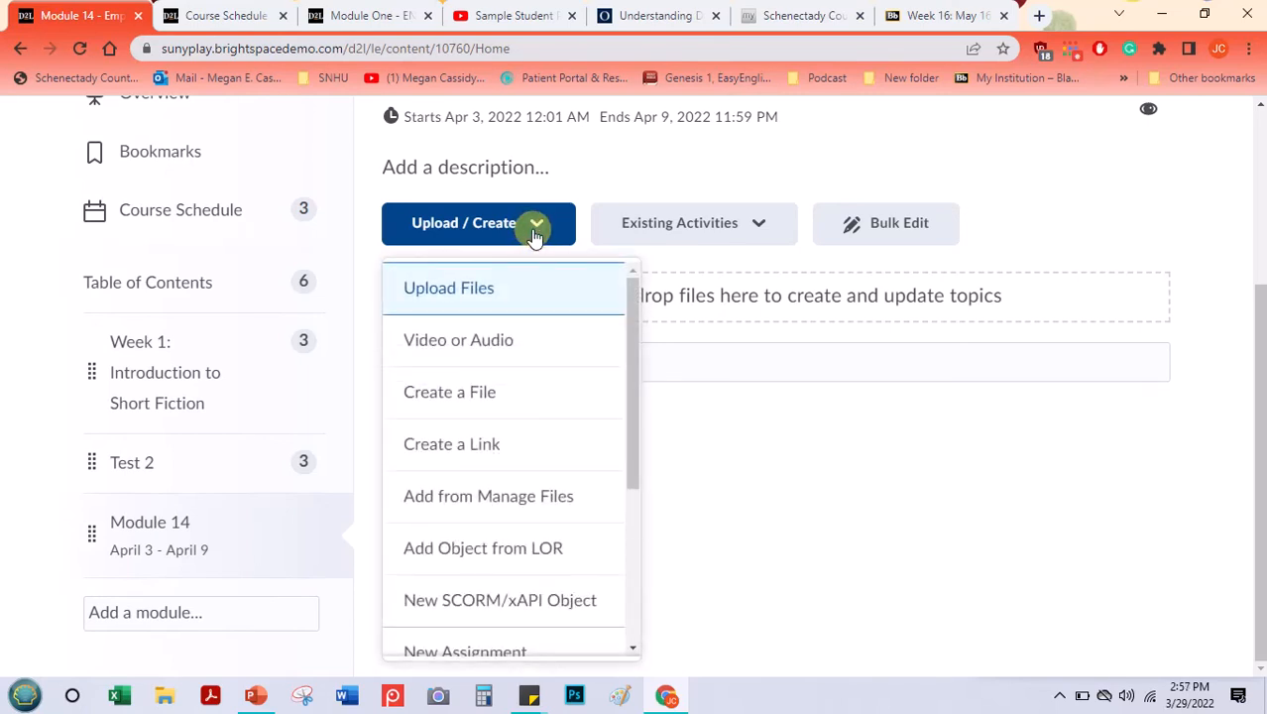
left_click(501, 290)
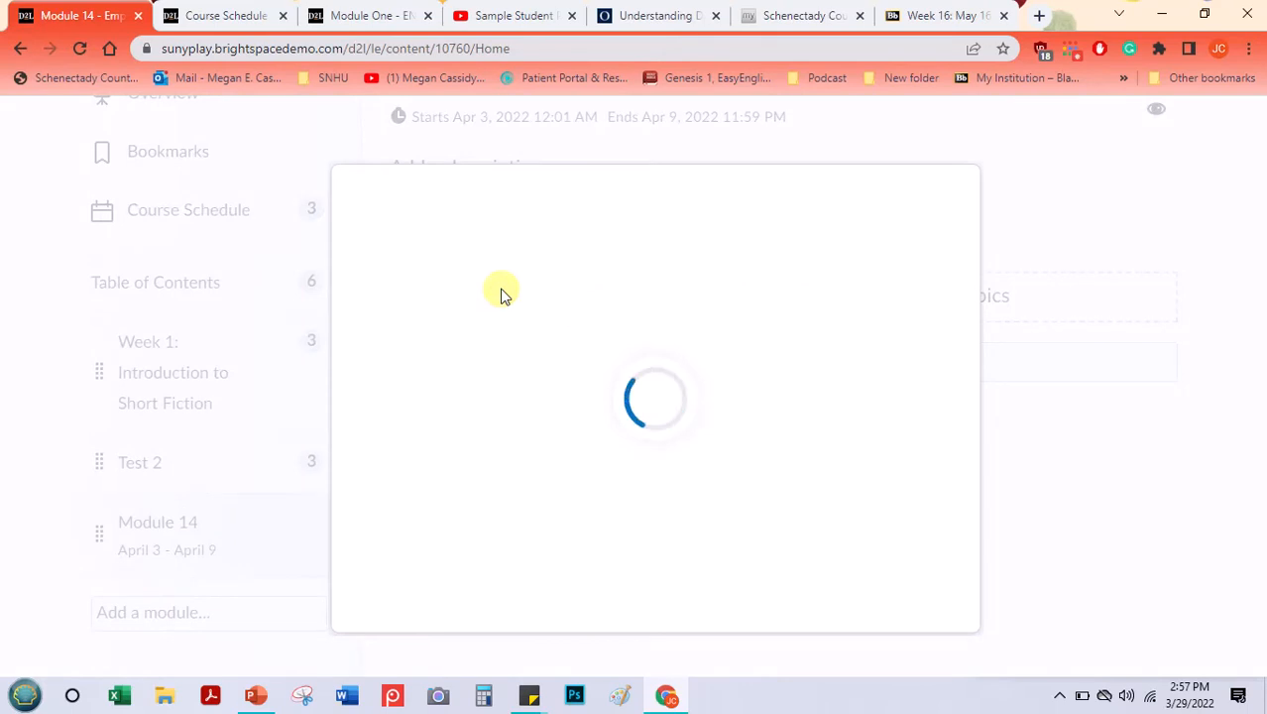
left_click(488, 282)
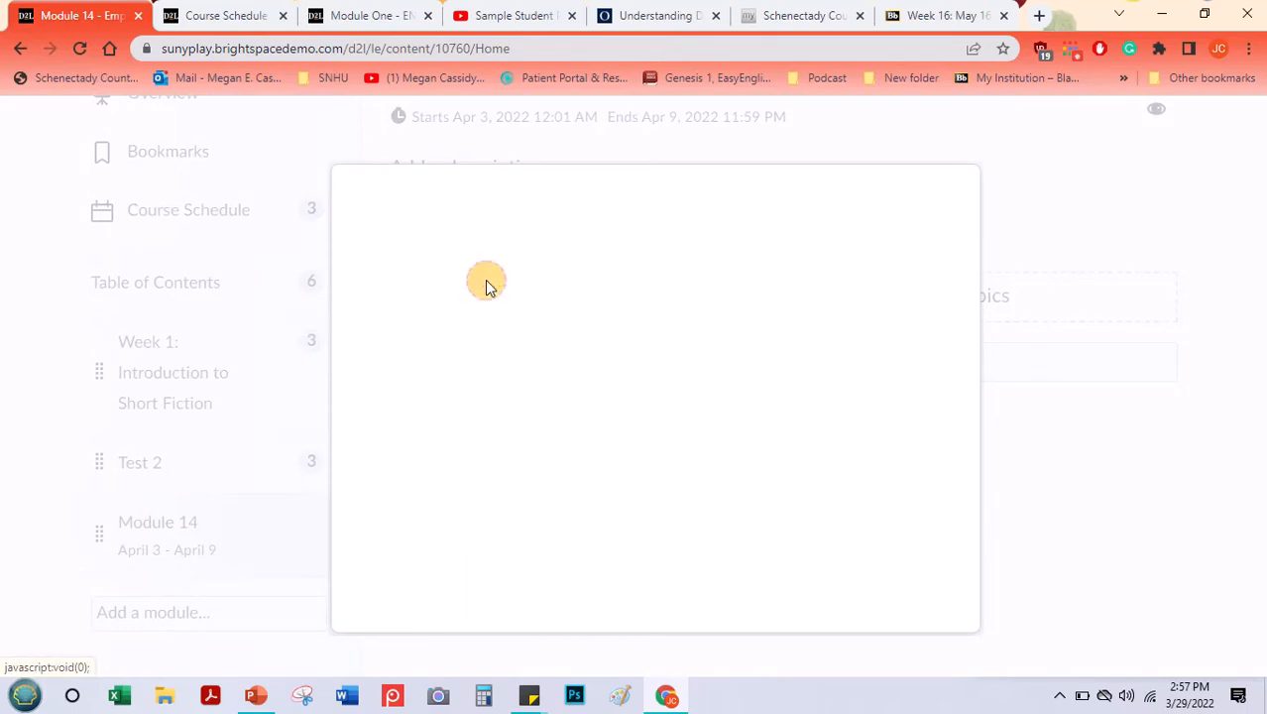
left_click(467, 308)
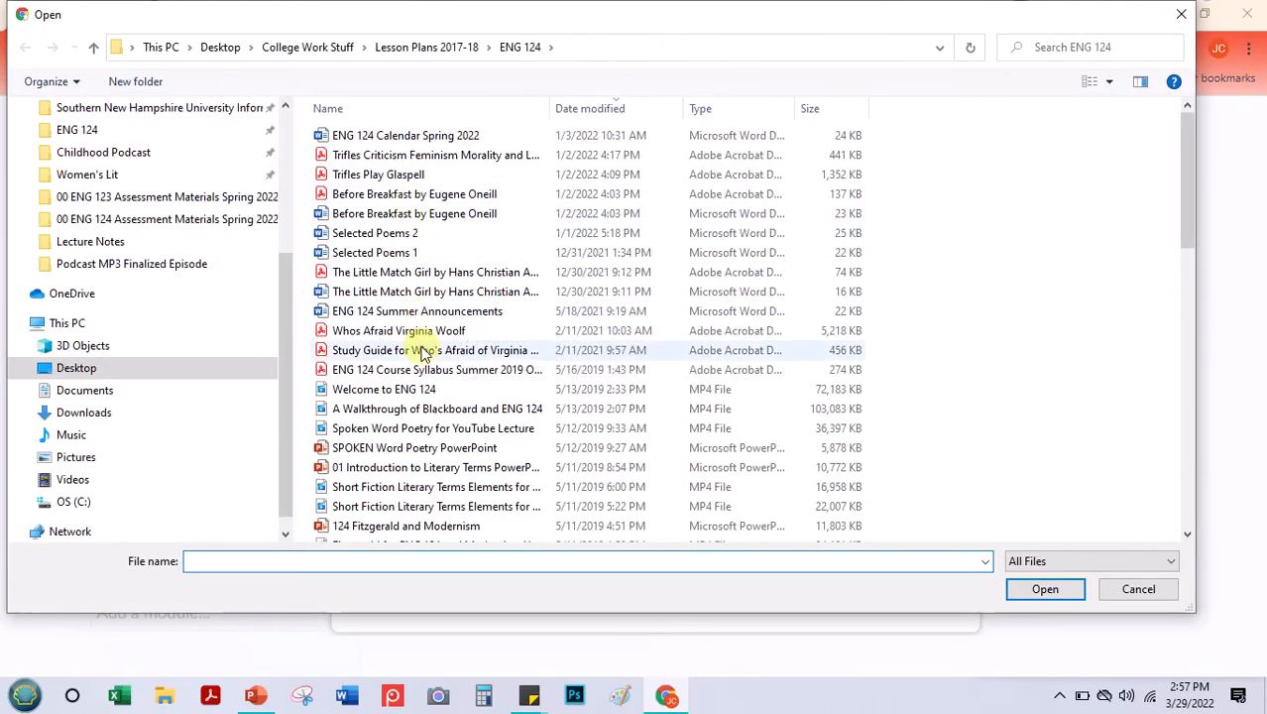
left_click(407, 352)
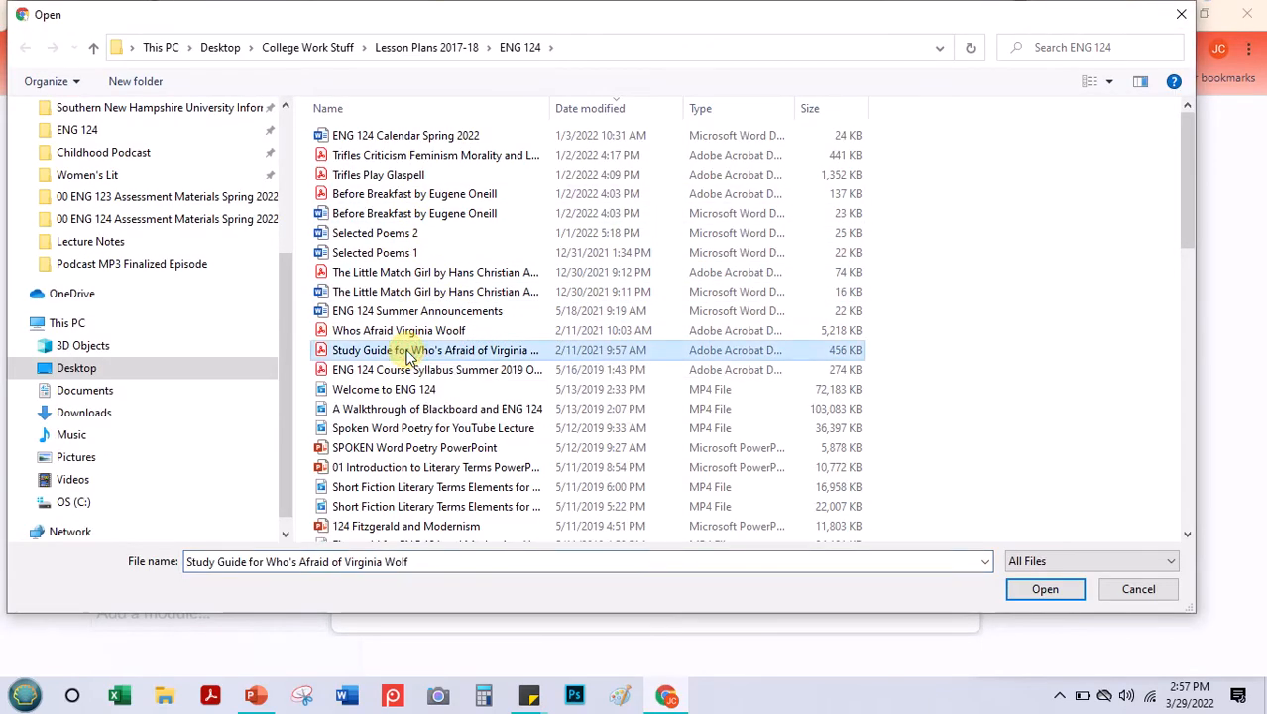
left_click(1045, 589)
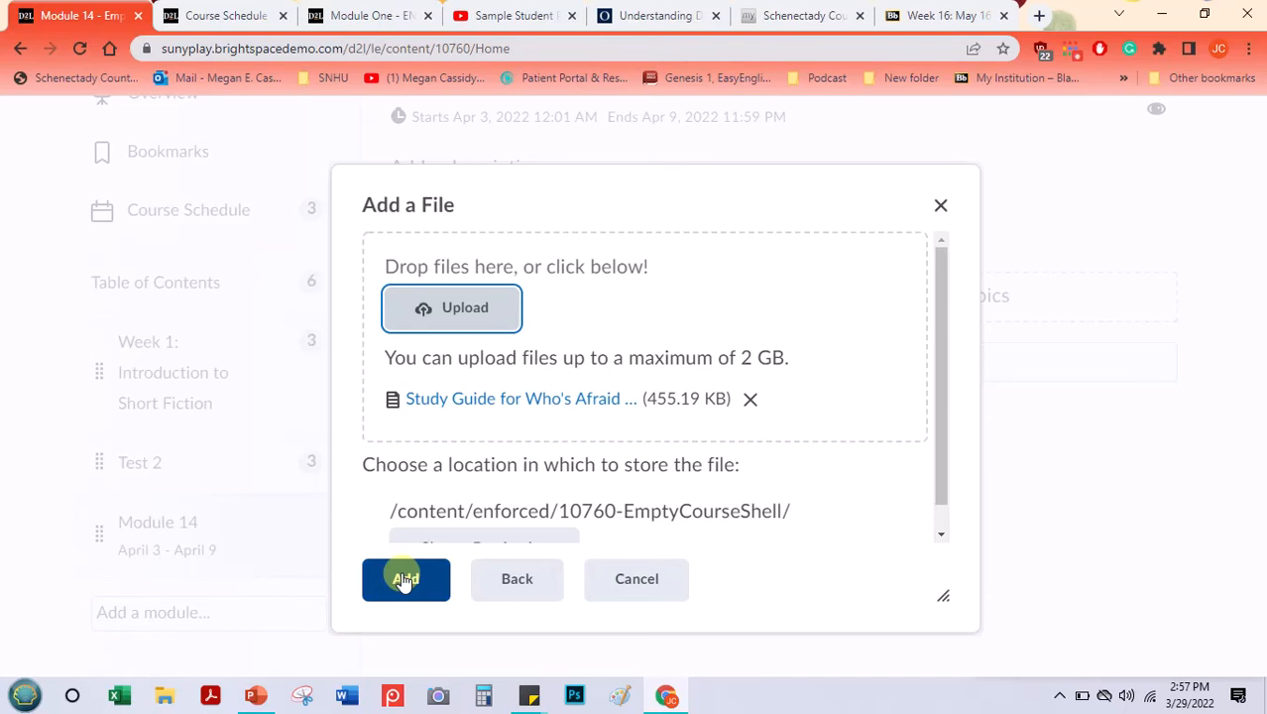
left_click_drag(943, 384, 941, 473)
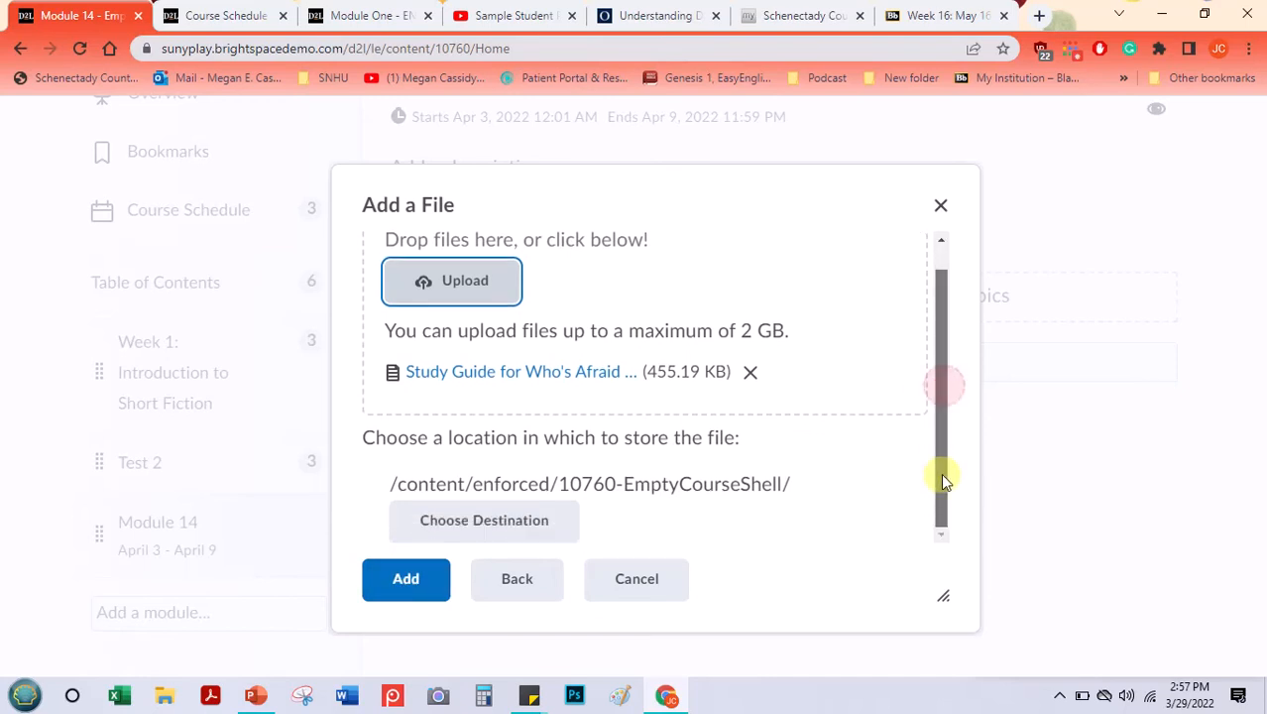
left_click(384, 589)
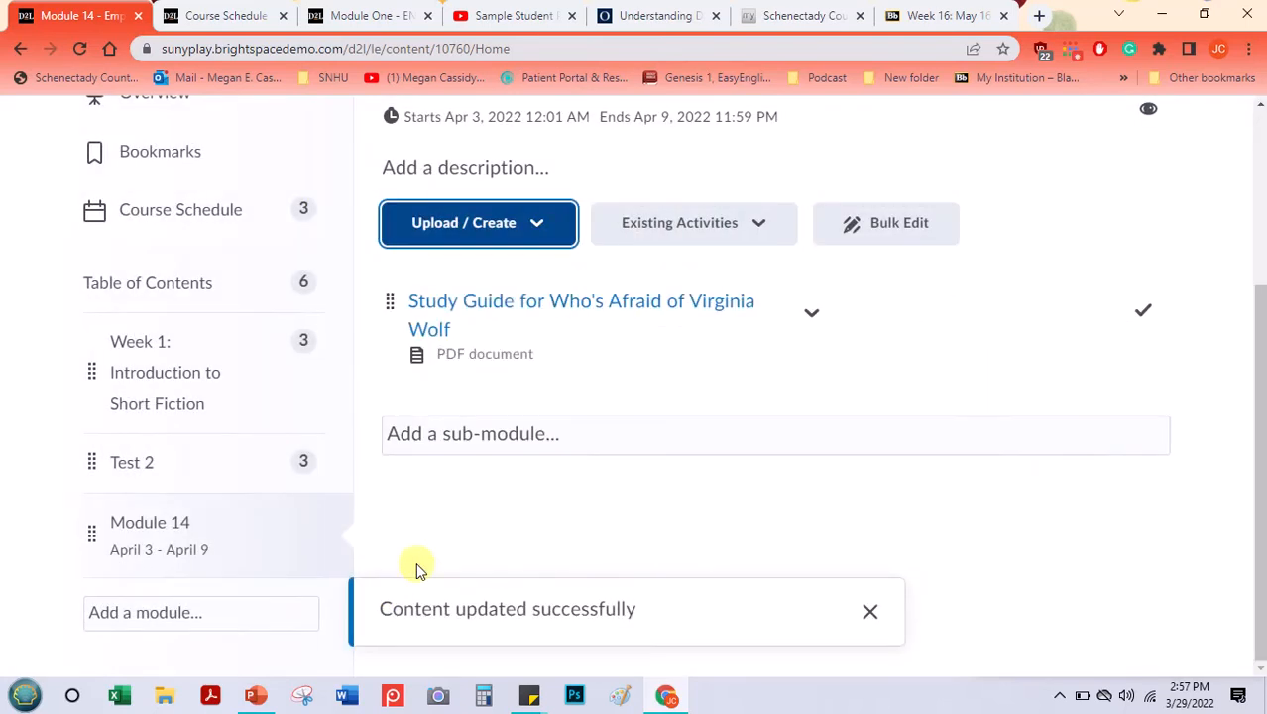
- Open the Virginia Wolf study guide's properties for in-place editing and try out the editable title
left_click(486, 226)
left_click(805, 313)
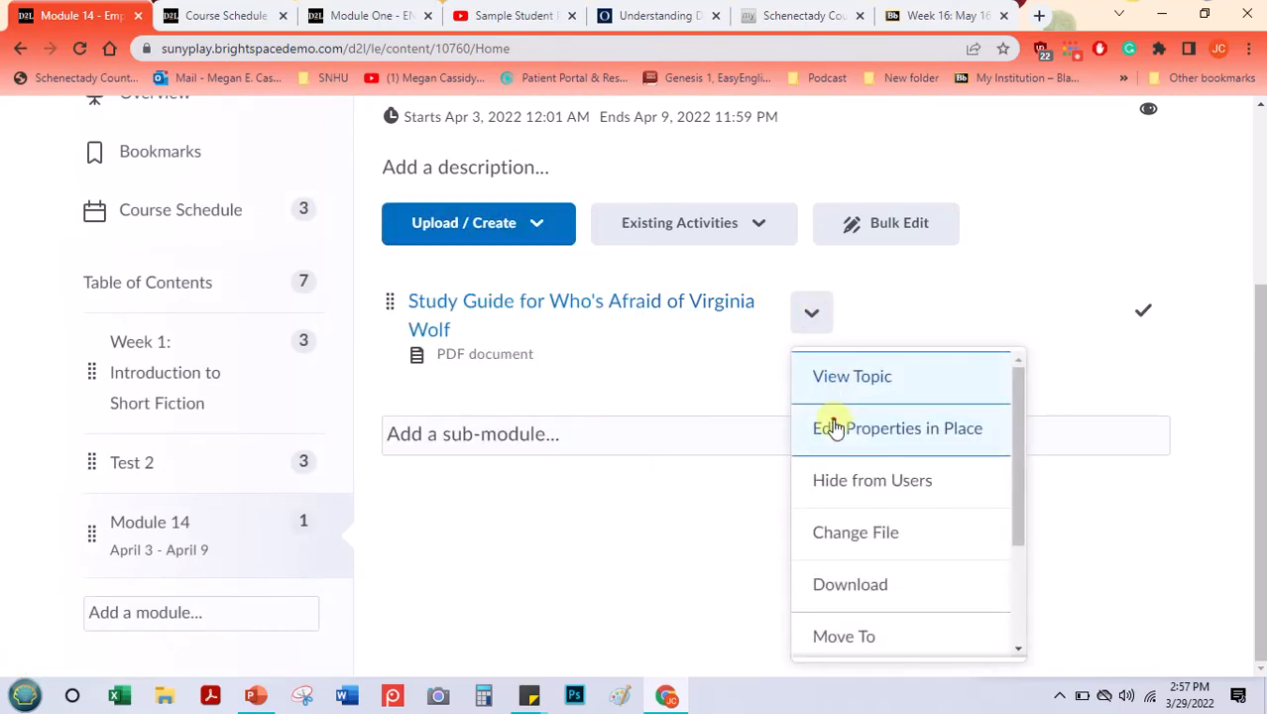
left_click(836, 427)
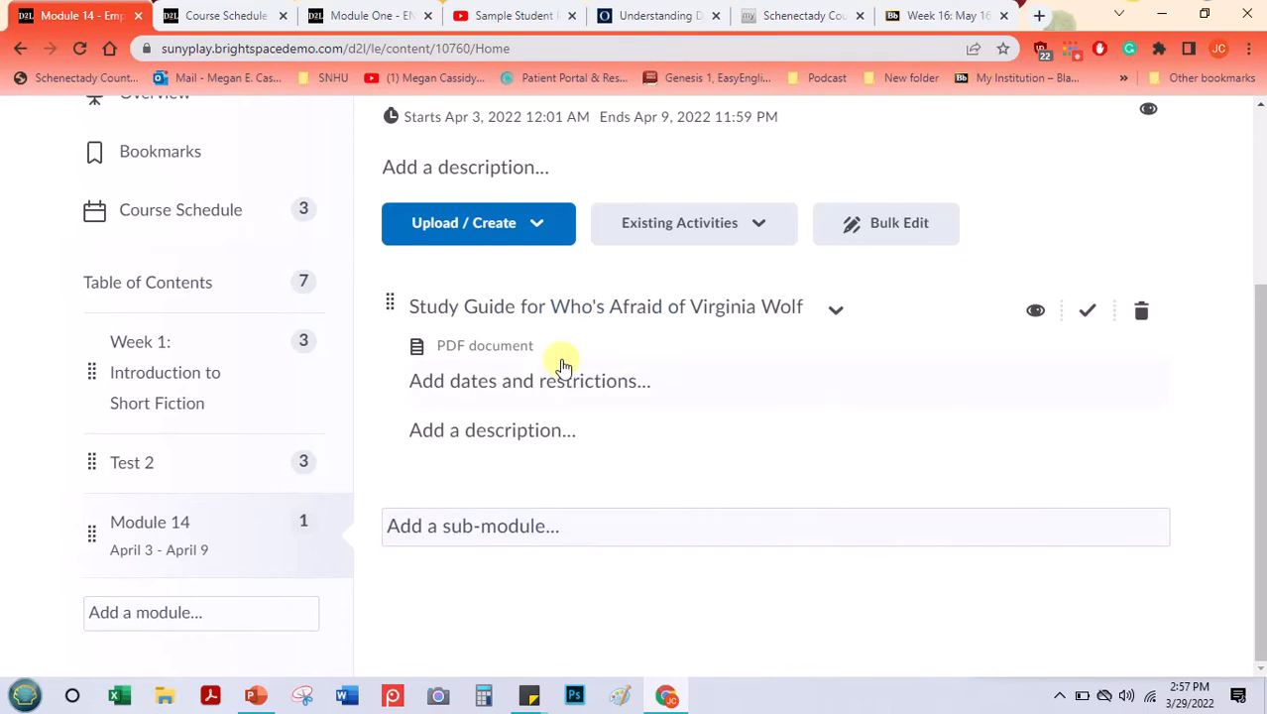
left_click(528, 310)
left_click(526, 307)
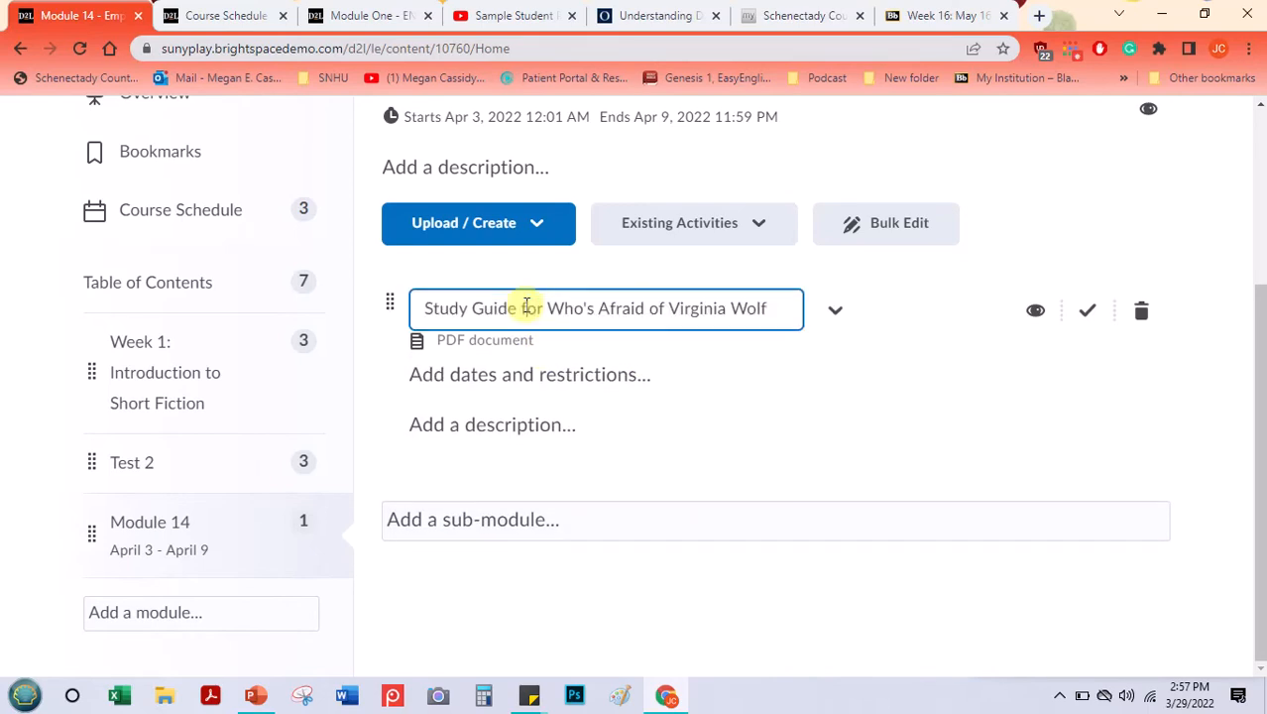
left_click_drag(520, 307, 806, 303)
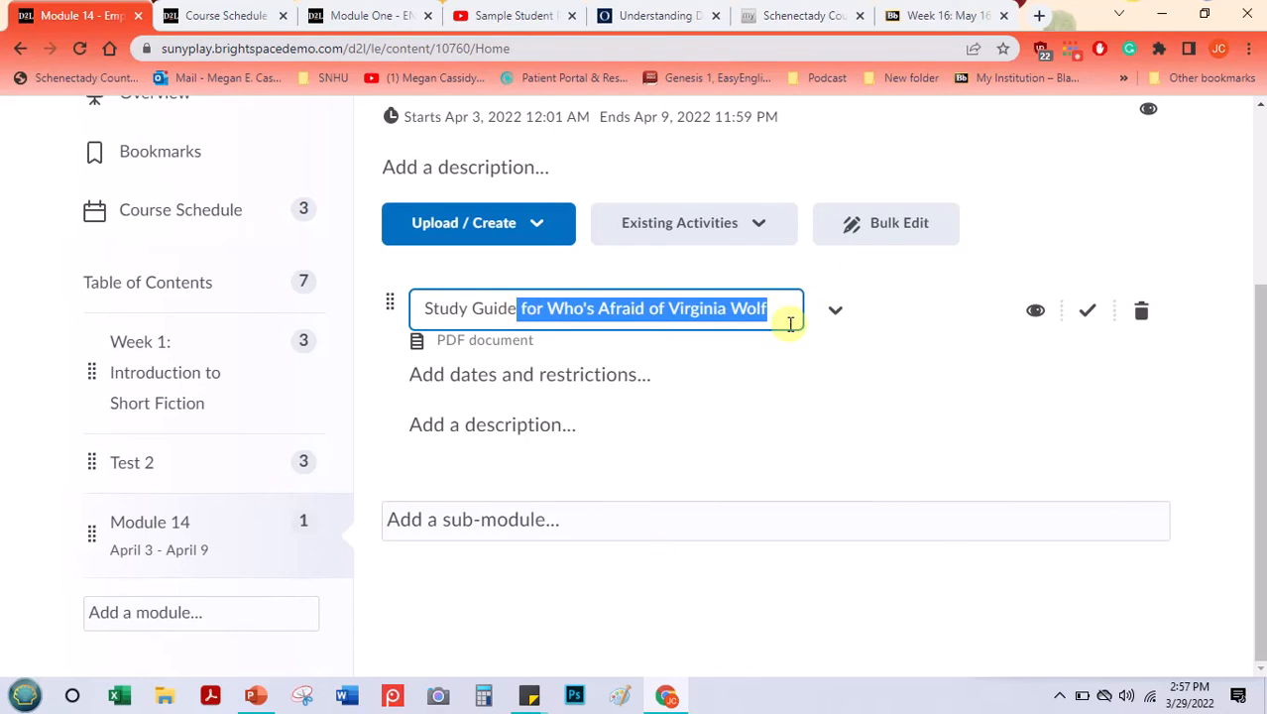
left_click(789, 307)
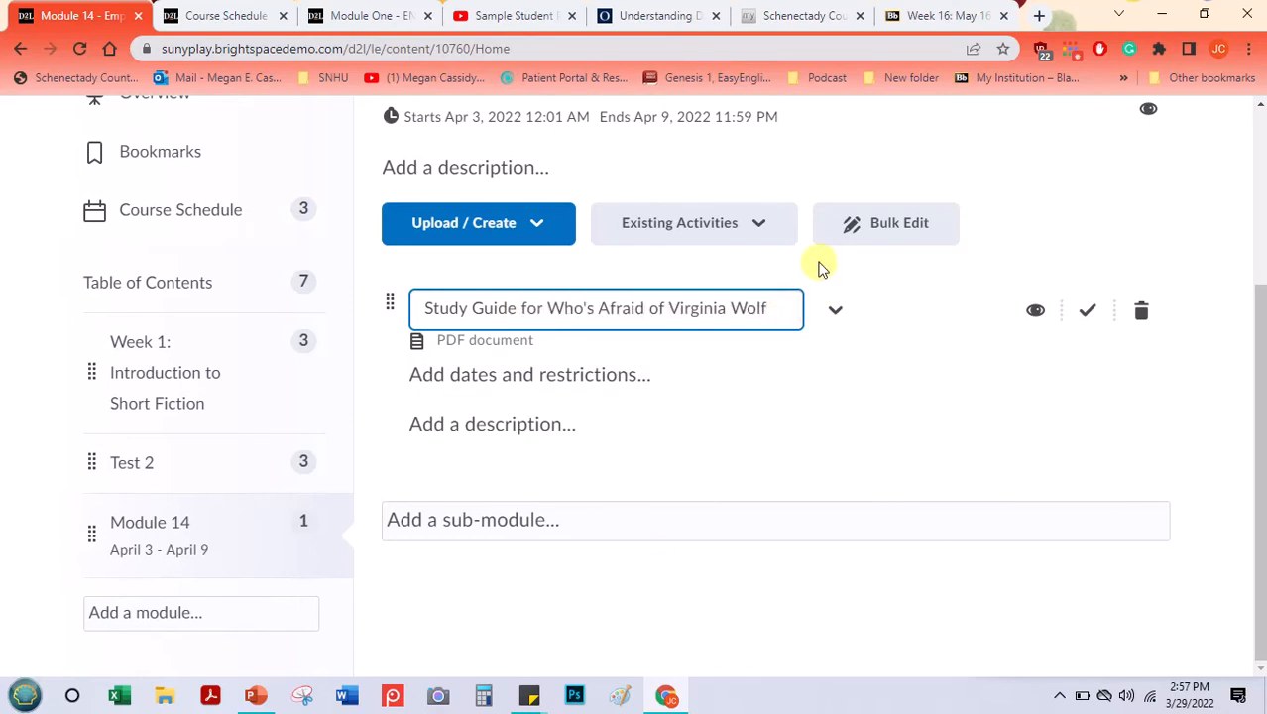
- Review the further actions available for the study guide, such as viewing, changing, downloading or moving the file
left_click(829, 311)
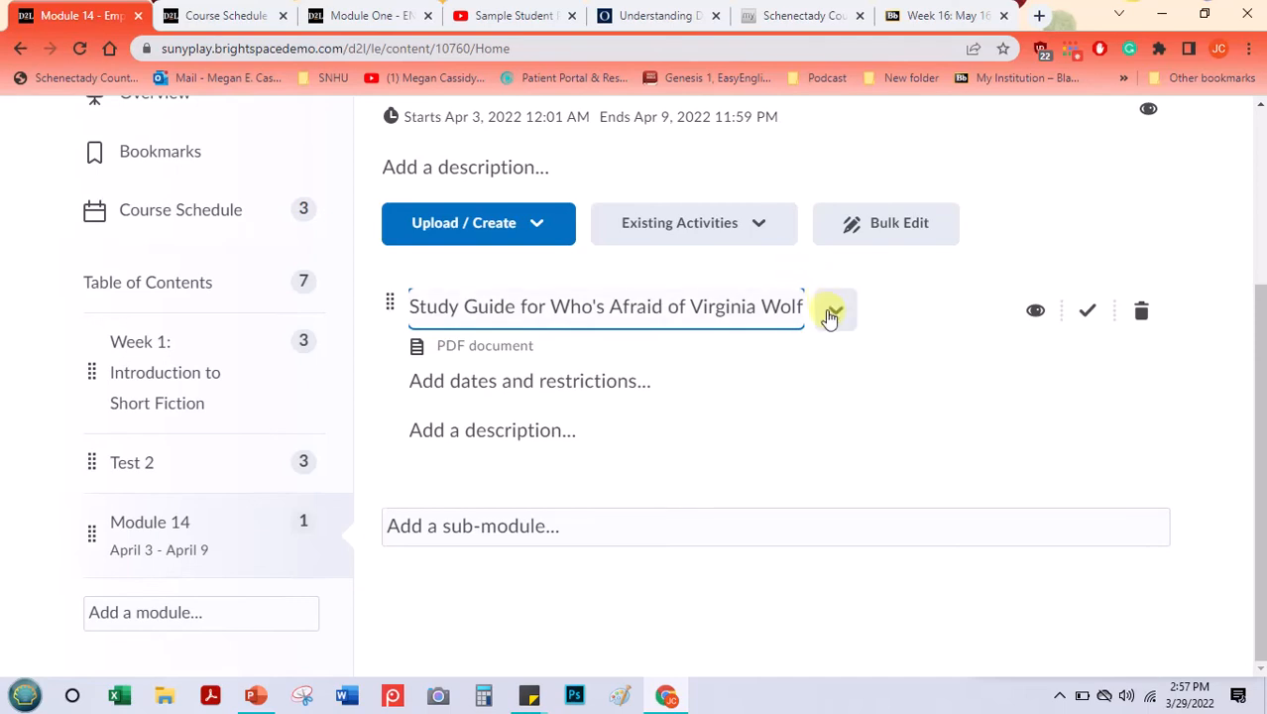
left_click(830, 312)
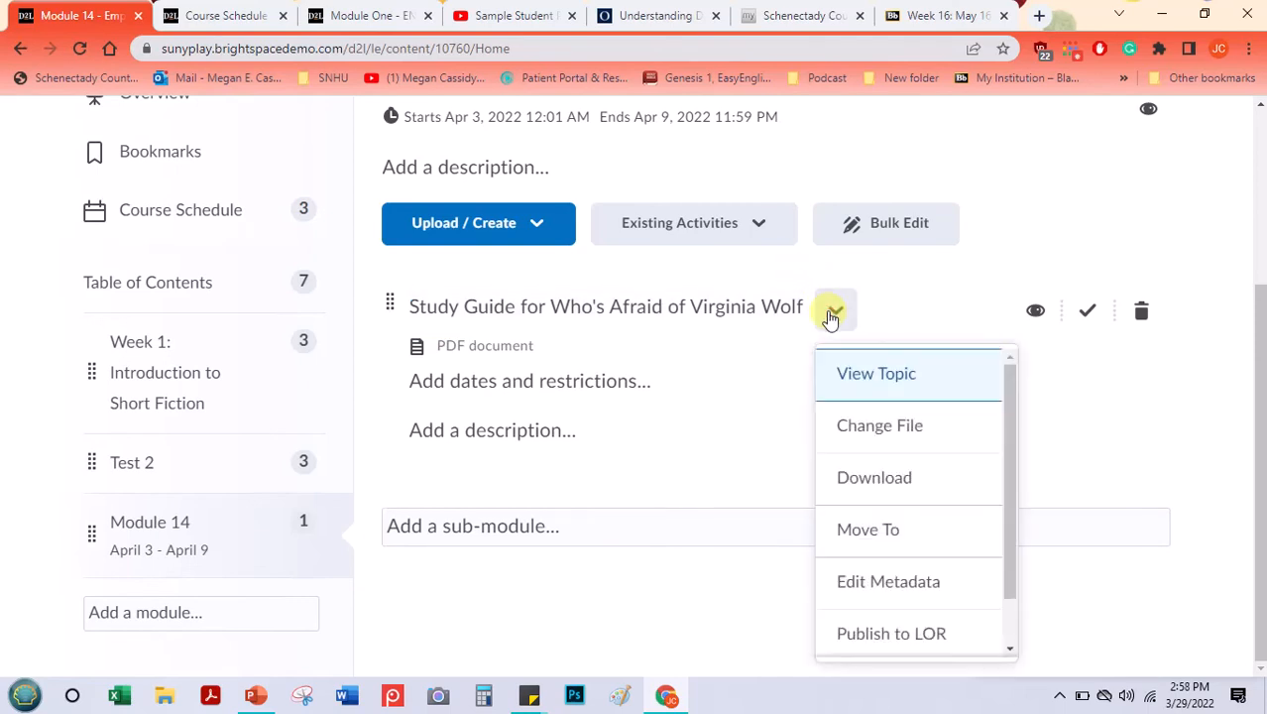
left_click(850, 266)
left_click(838, 309)
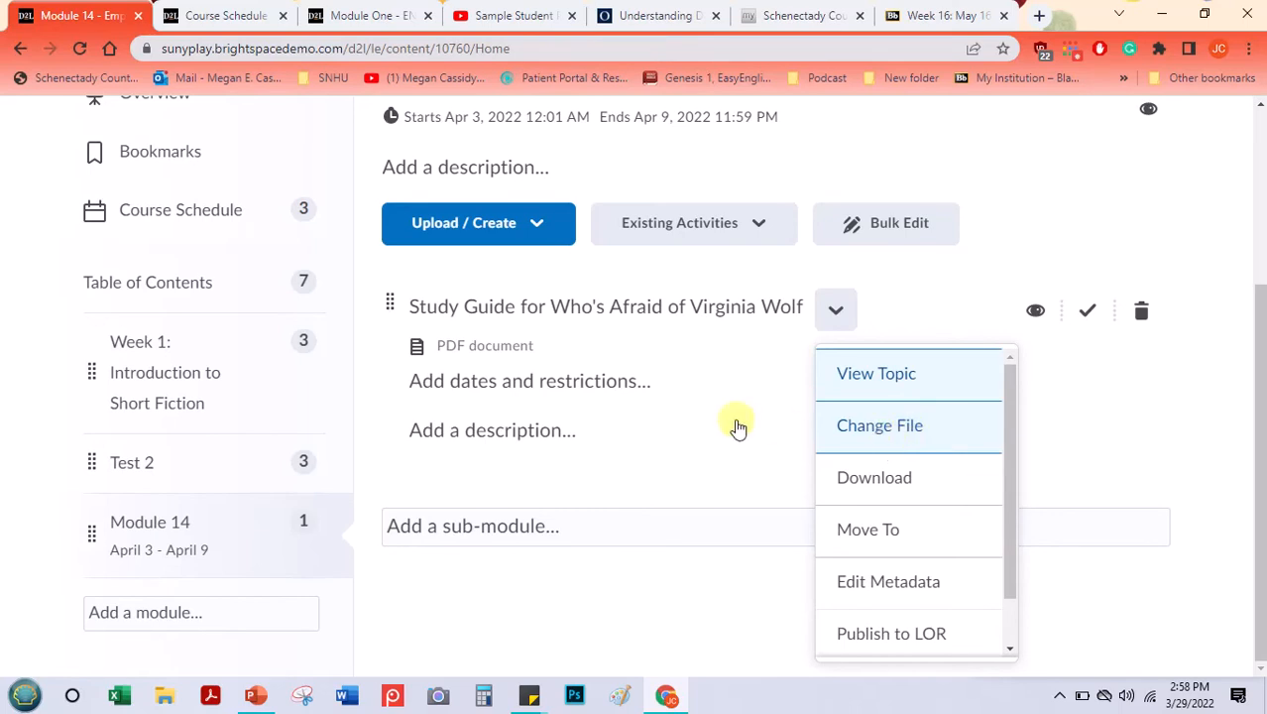
- Open the page for creating a new file in Module 14 and return to the module
left_click(539, 228)
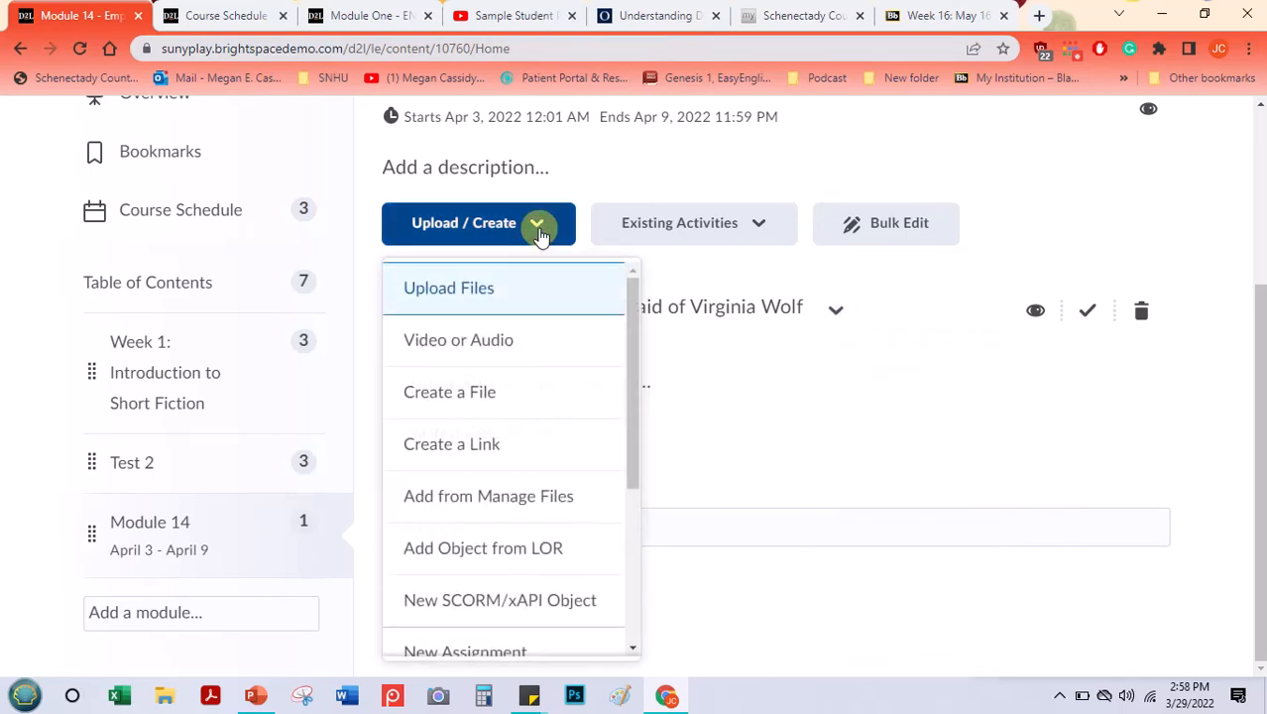
left_click(493, 406)
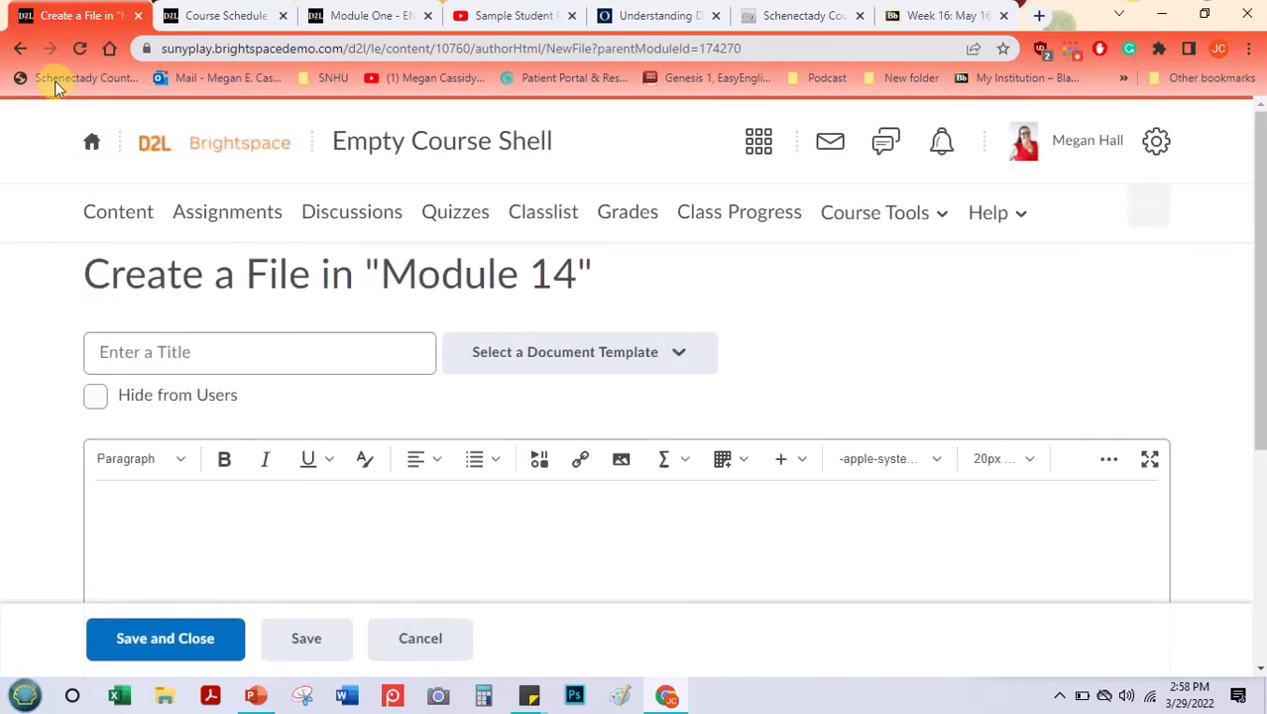
left_click(20, 49)
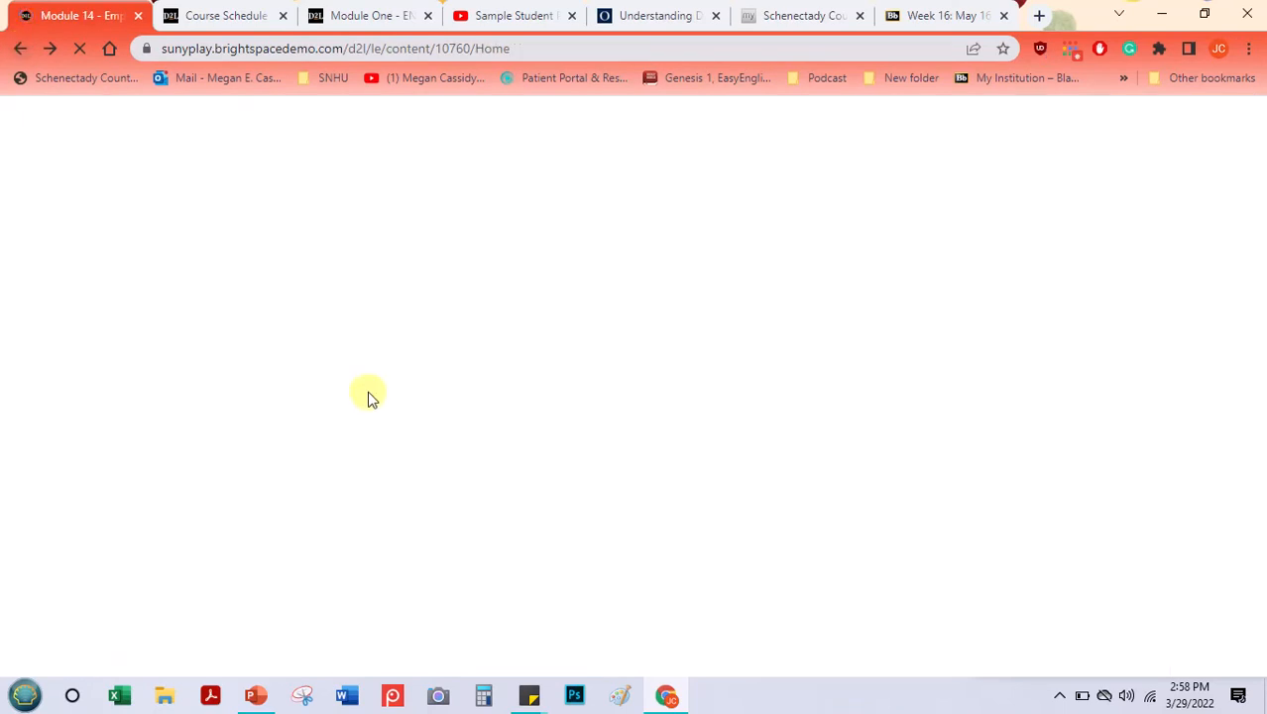
- Upload the PDF "Whos Afraid Virginia Woolf" from the ENG 124 folder on the computer and add it to Module 14
left_click(521, 223)
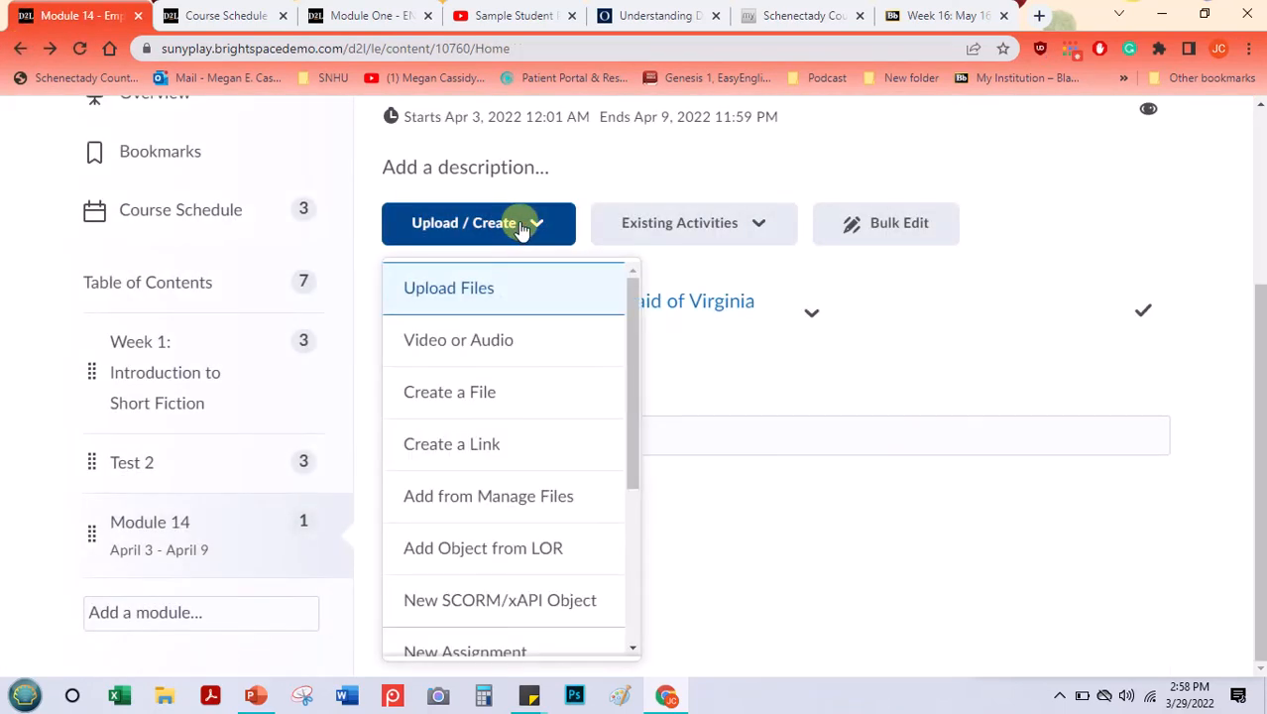
left_click_drag(628, 338, 630, 371)
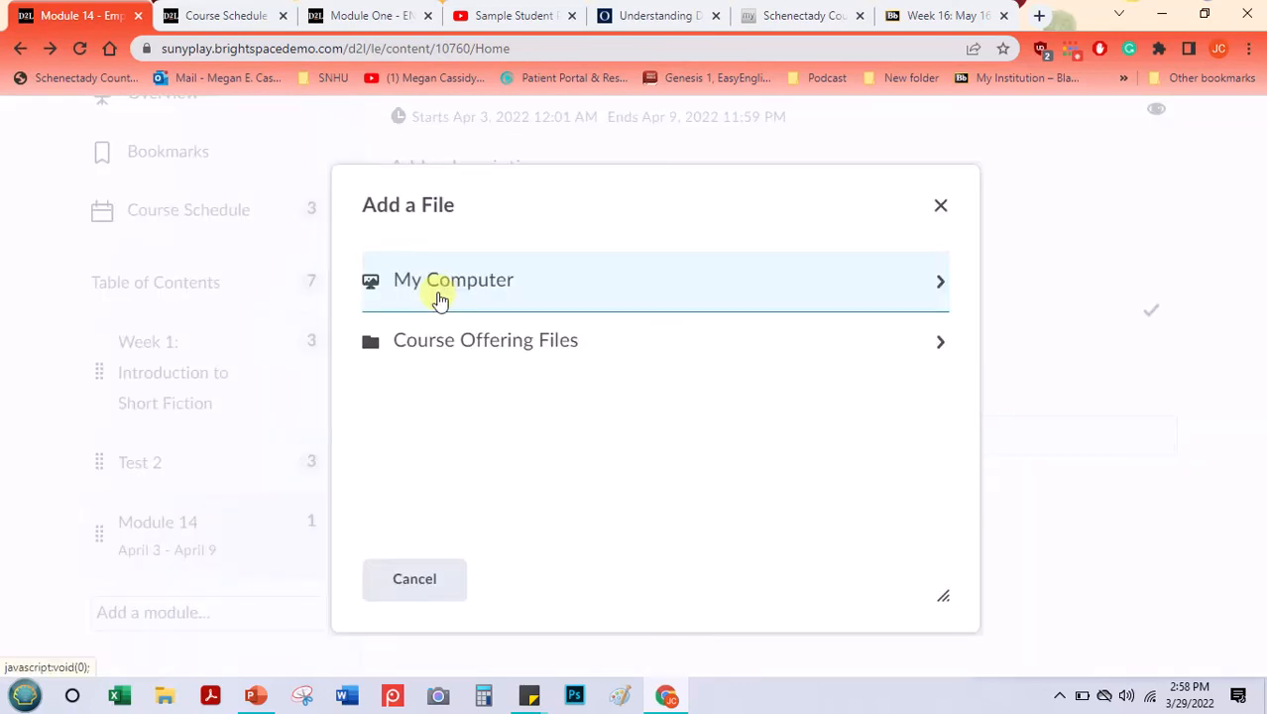
left_click(439, 288)
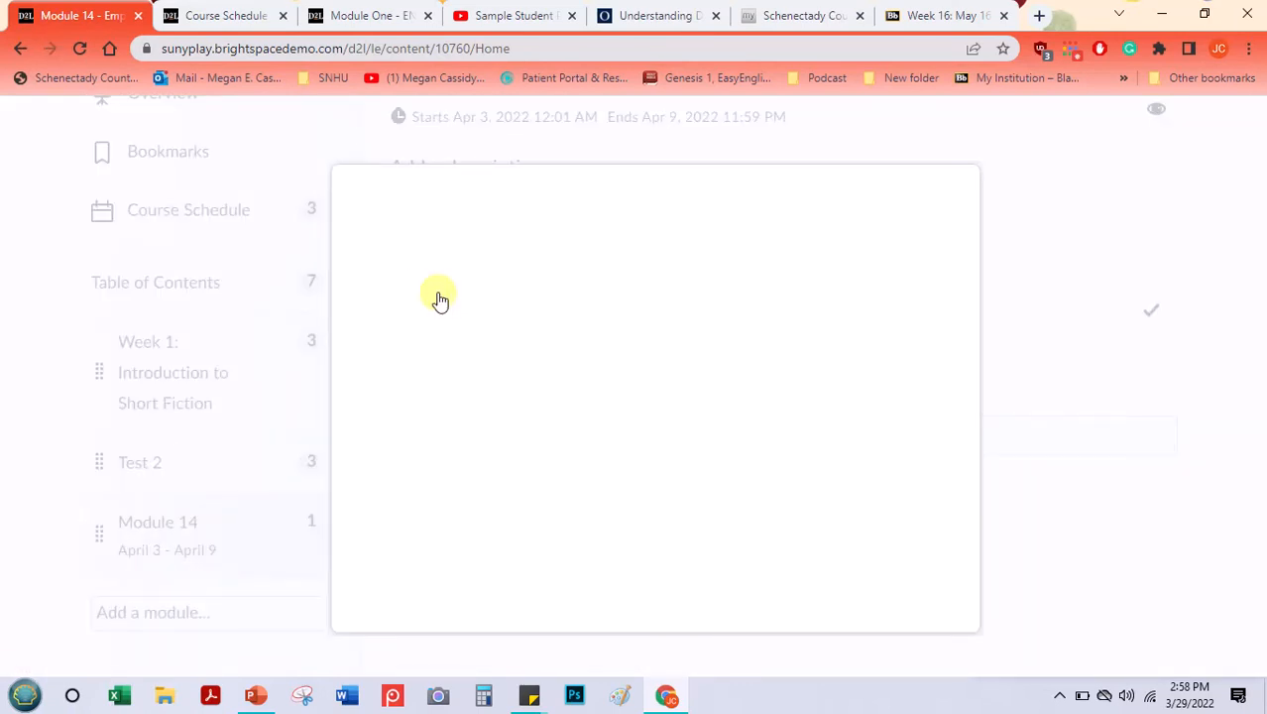
left_click(453, 319)
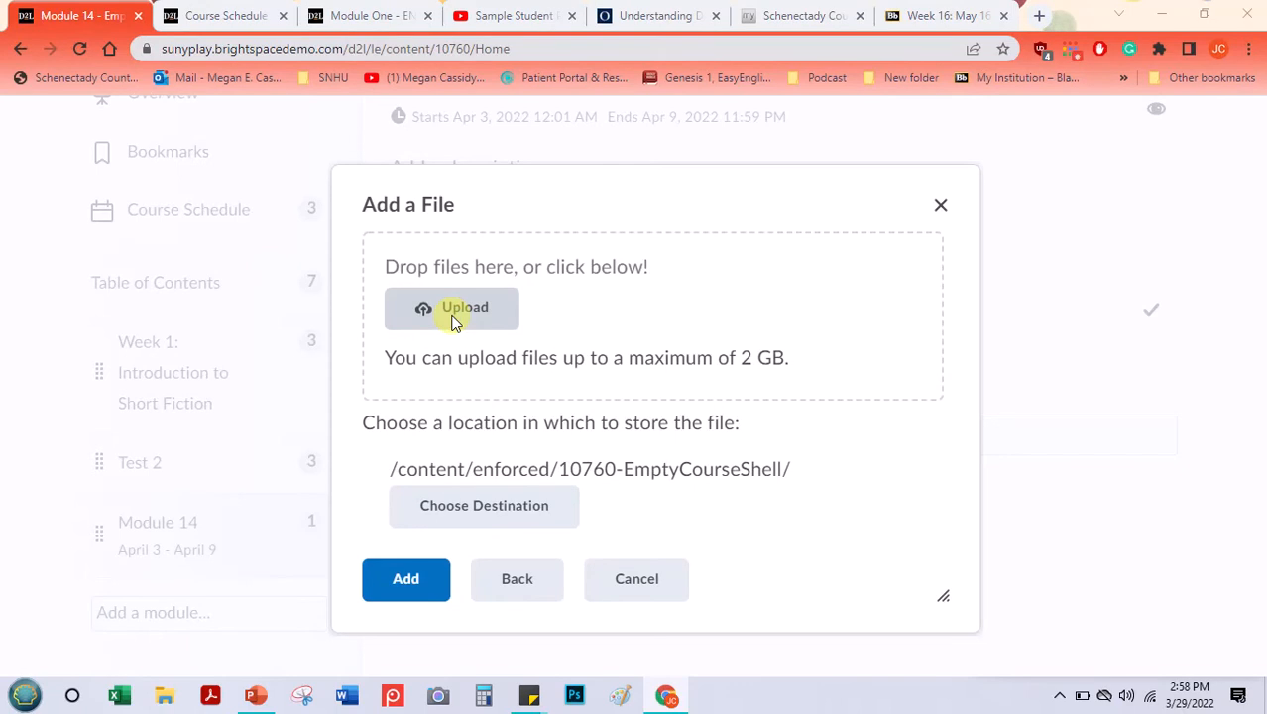
left_click(424, 330)
left_click(1041, 591)
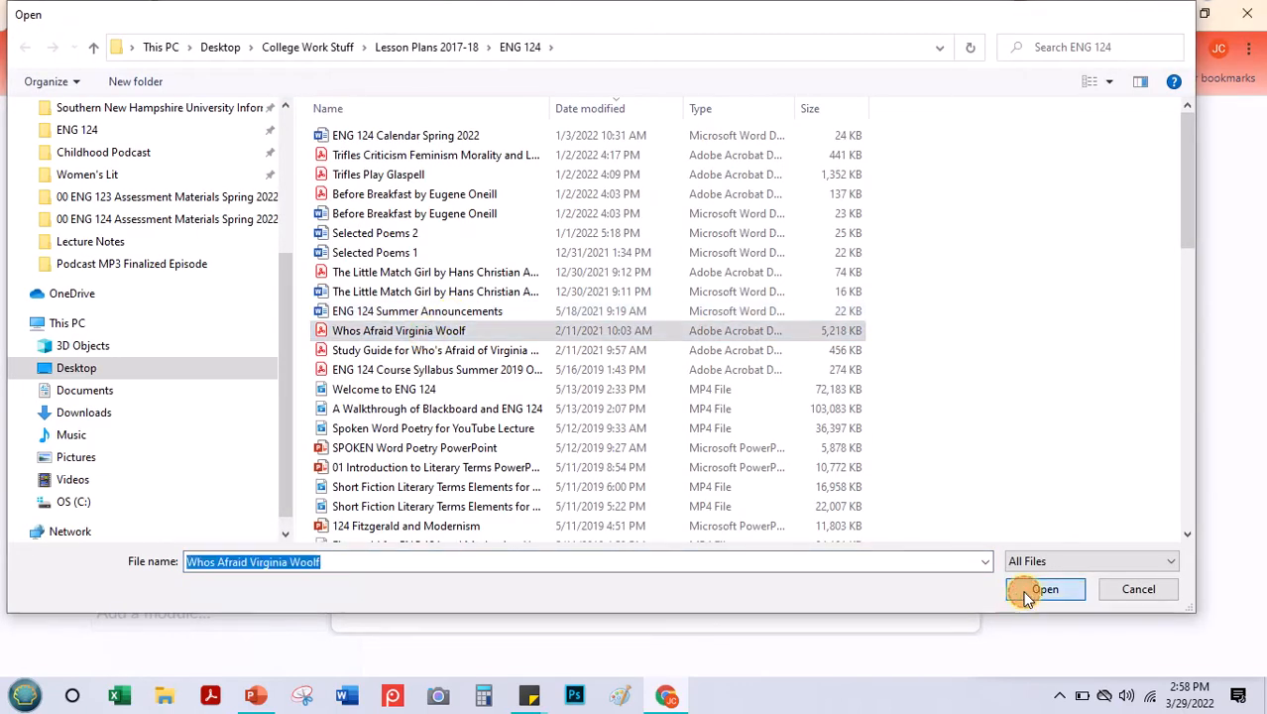
left_click(422, 577)
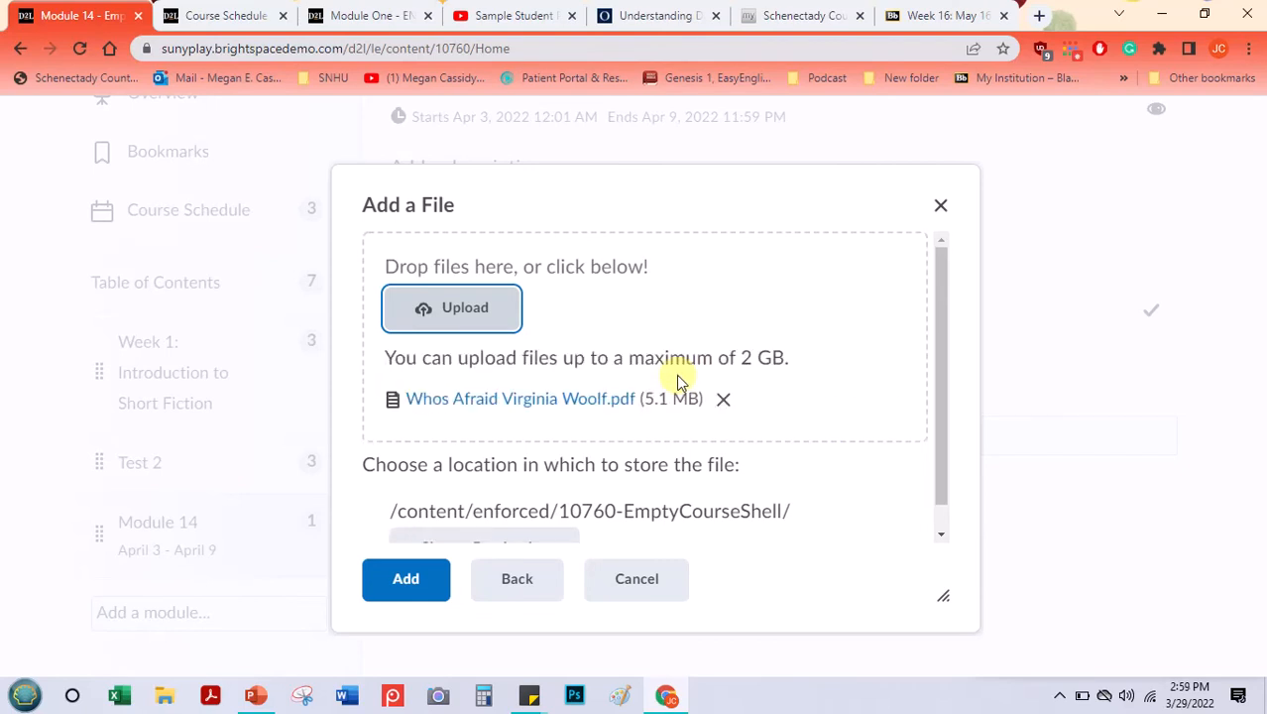
left_click(406, 584)
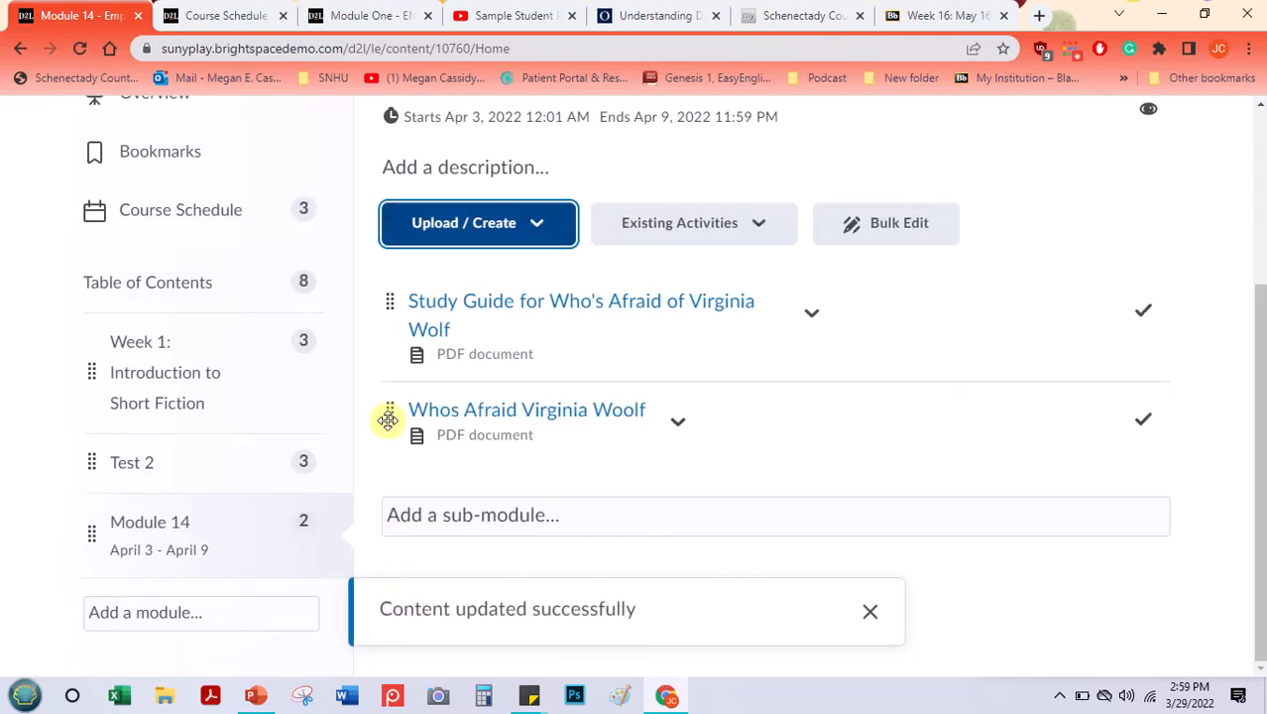
- Move the "Whos Afraid Virginia Woolf" PDF above the study guide in Module 14
left_click_drag(387, 419, 387, 300)
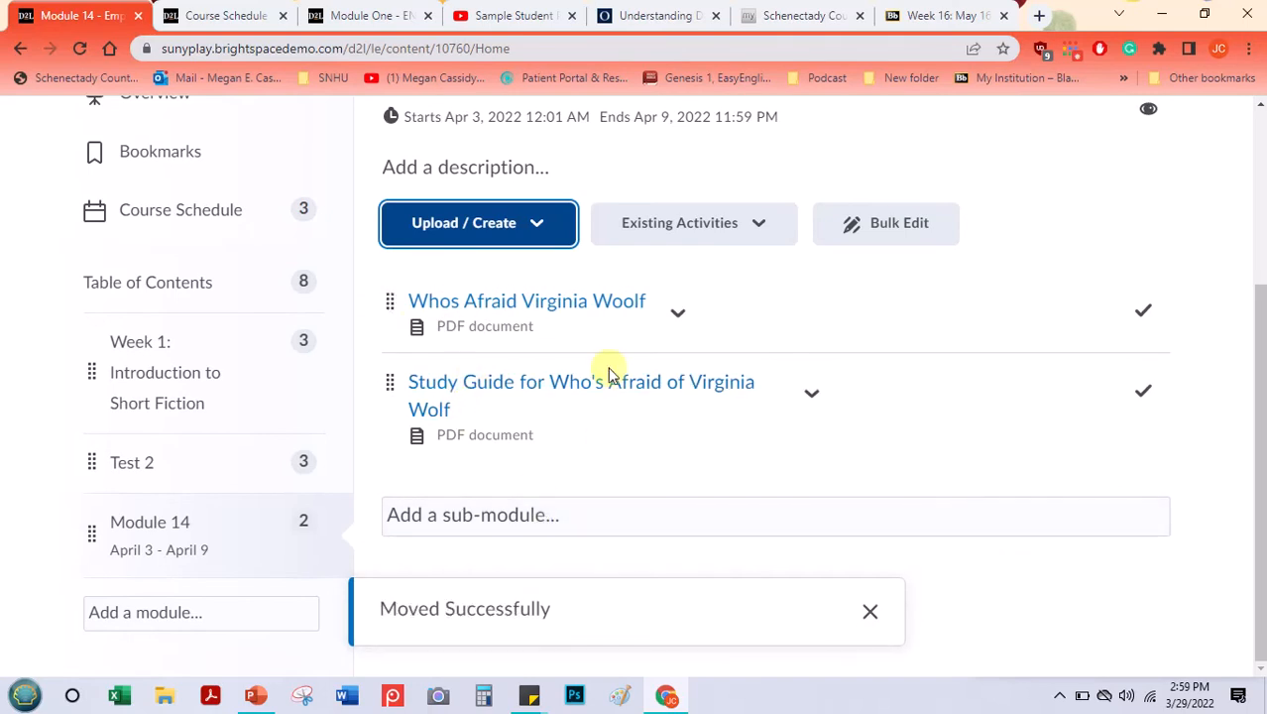
left_click(537, 224)
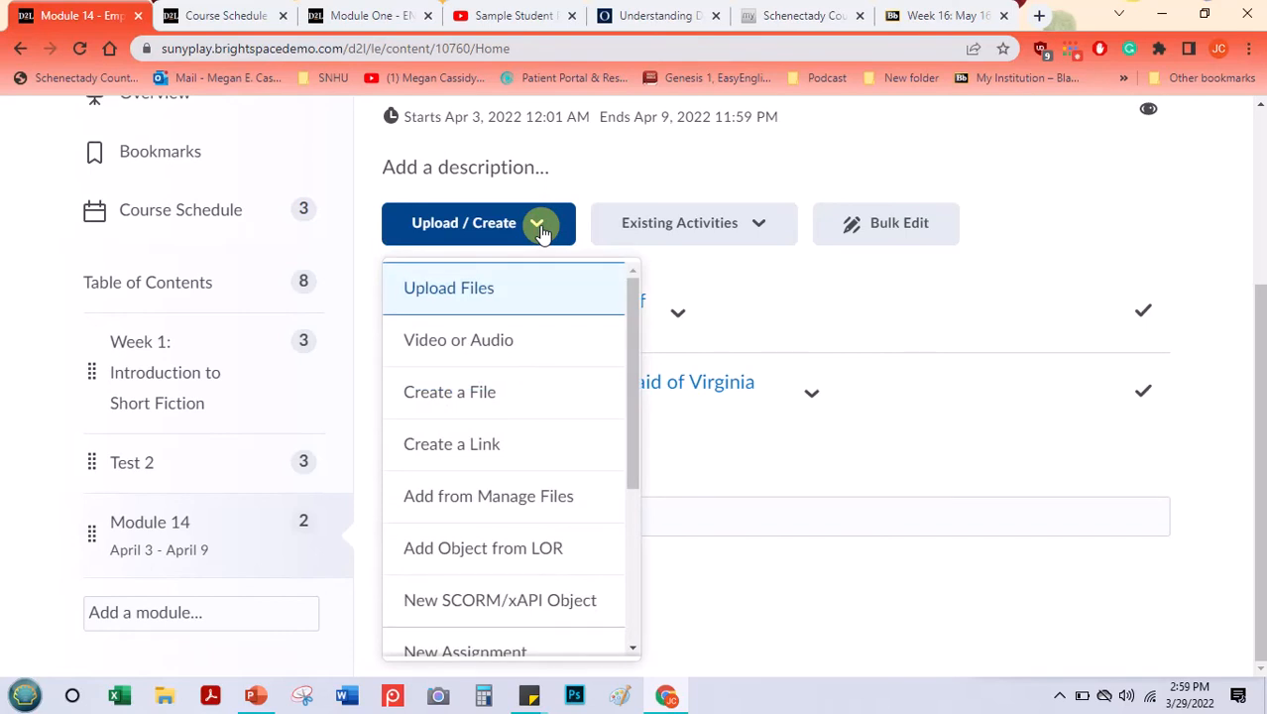
left_click(537, 224)
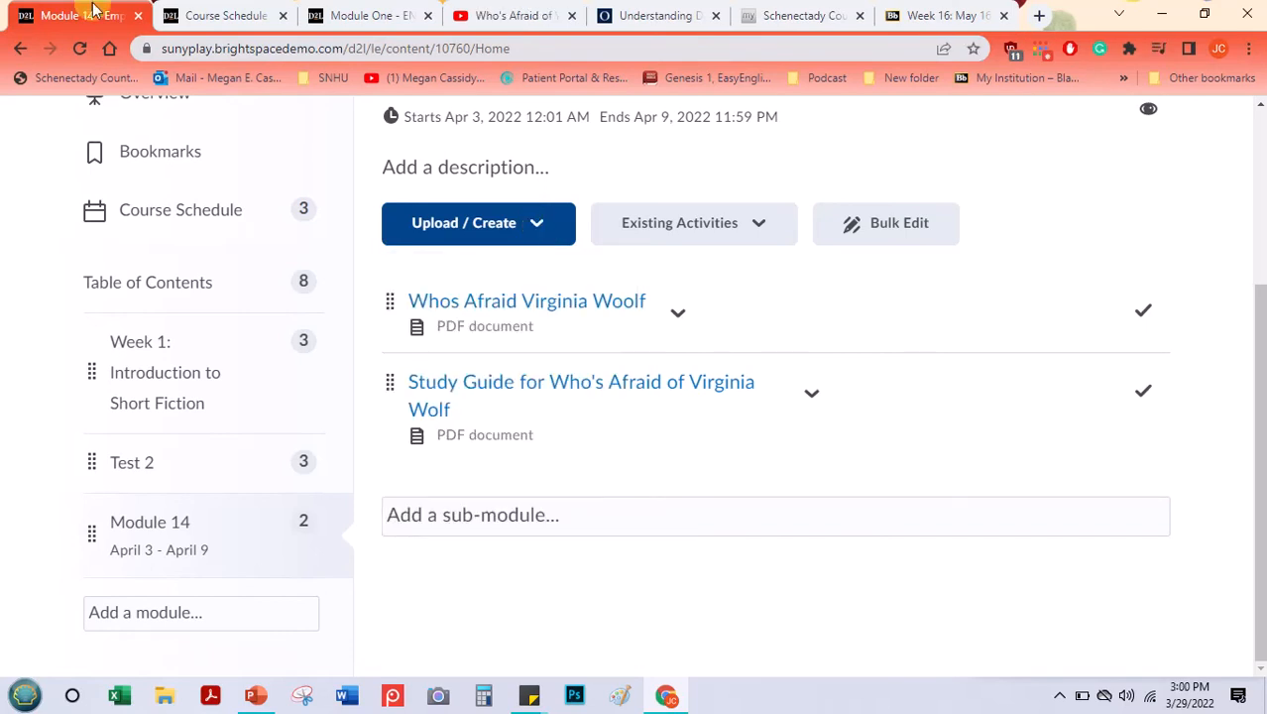
- Edit the study guide's properties in place and correct its title to "Study Guide for Who's Afraid of Virginia Woolf"
left_click(808, 396)
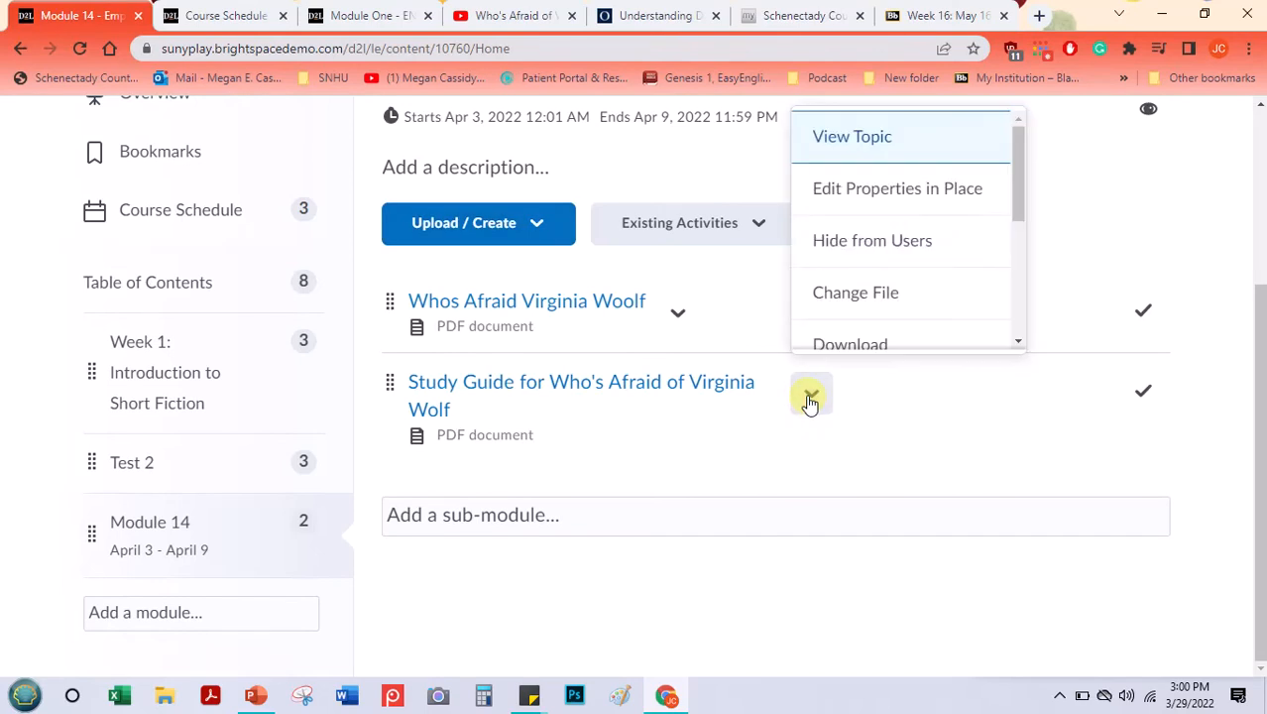
left_click(905, 189)
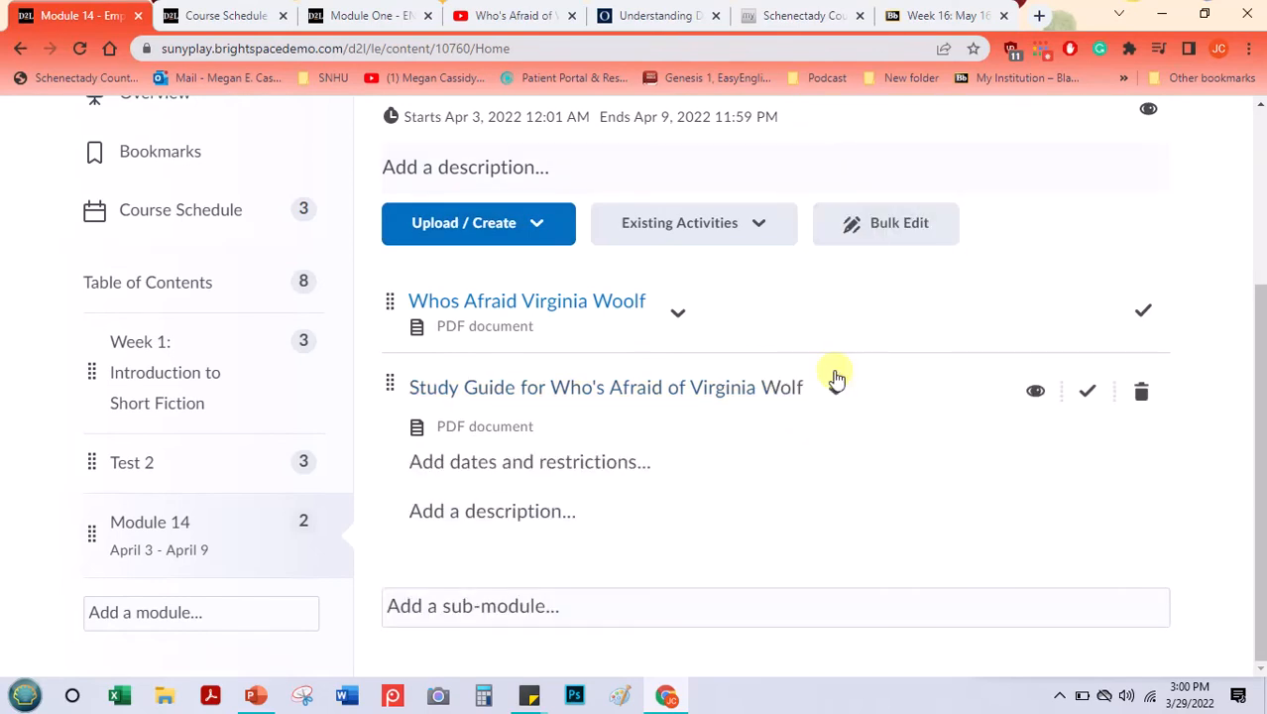
left_click(781, 388)
left_click(750, 388)
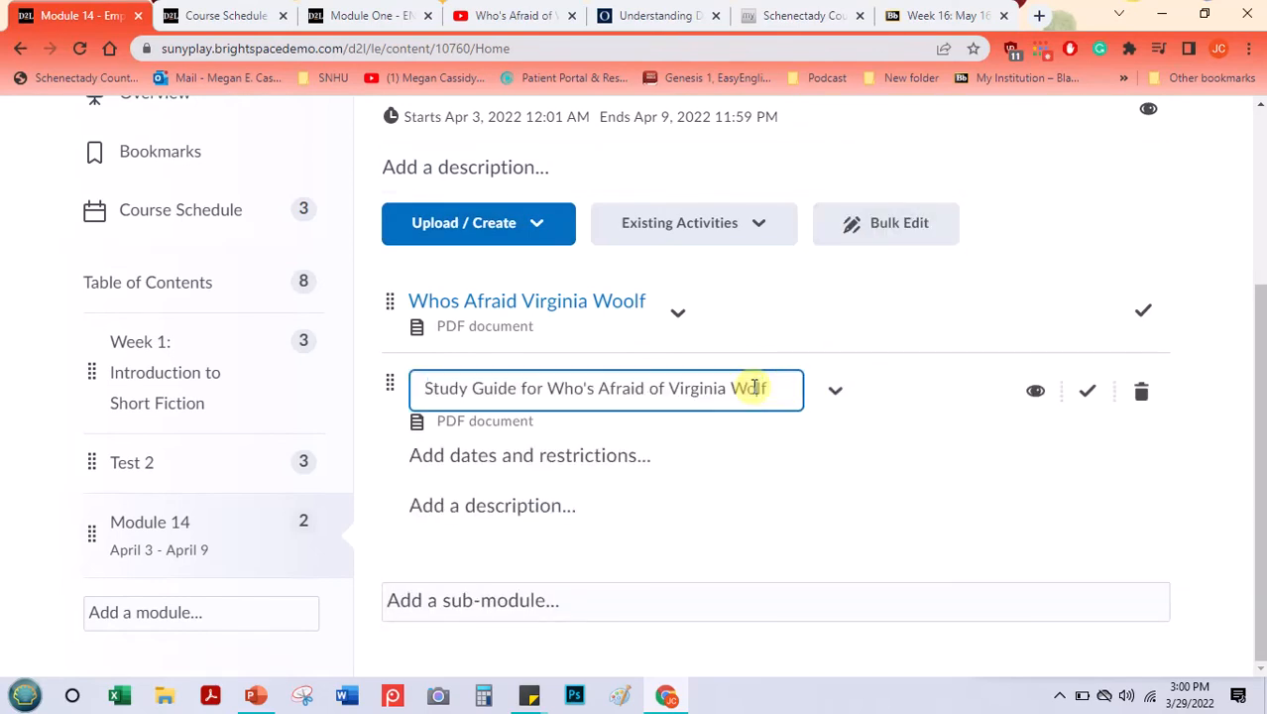
left_click(766, 443)
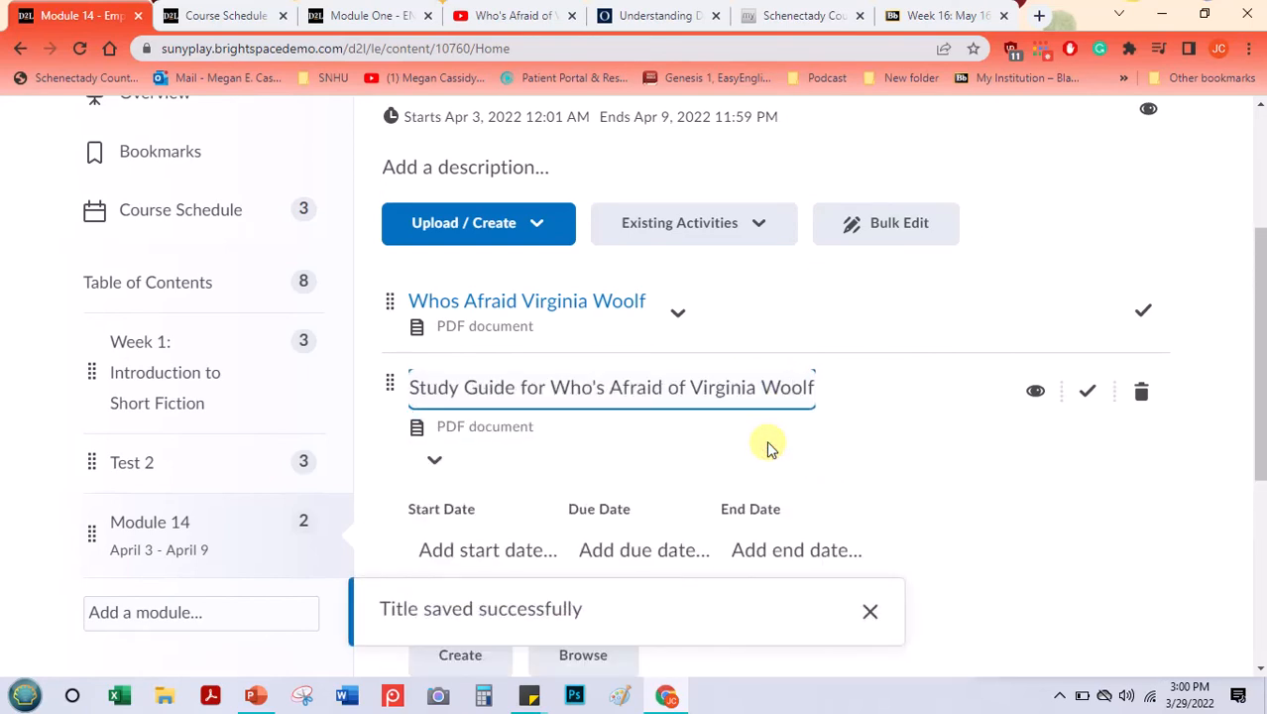
- Start adding a web video or audio item to Module 14, ready for its URL or embed code
left_click(525, 224)
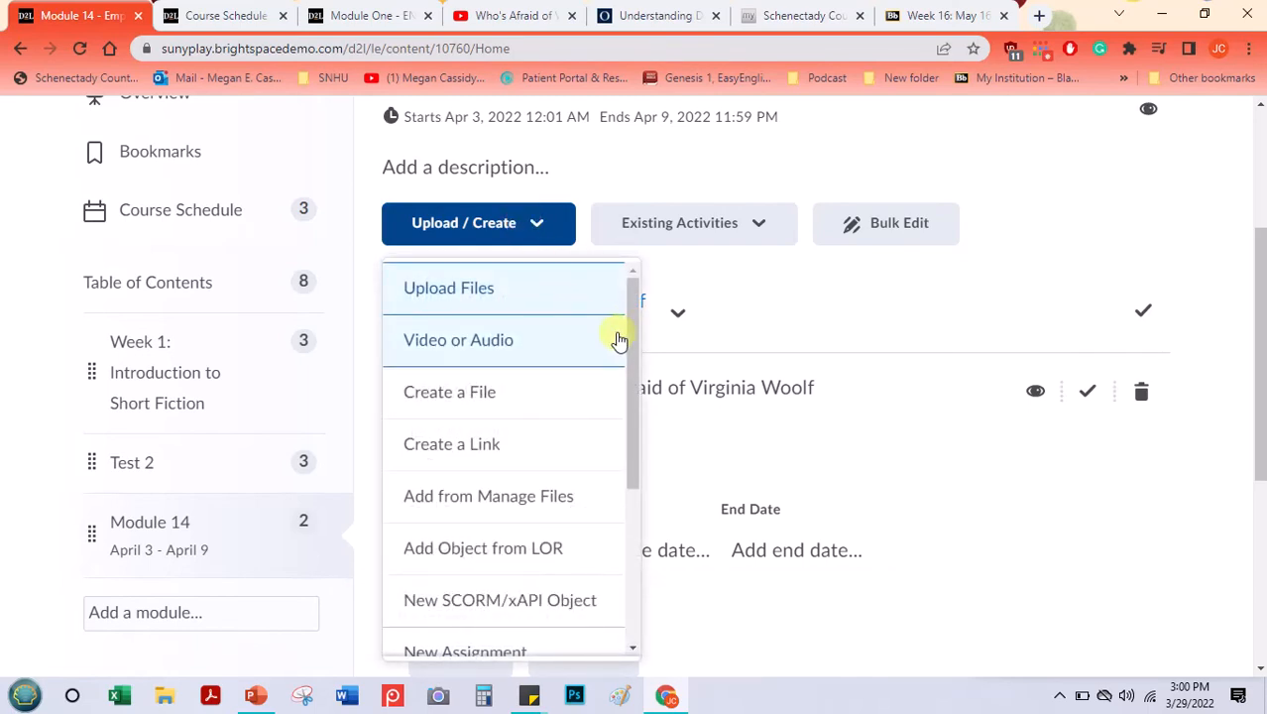
mouse_move(631, 331)
left_mouse_down()
mouse_move(632, 500)
mouse_move(624, 309)
left_mouse_up()
left_click(472, 342)
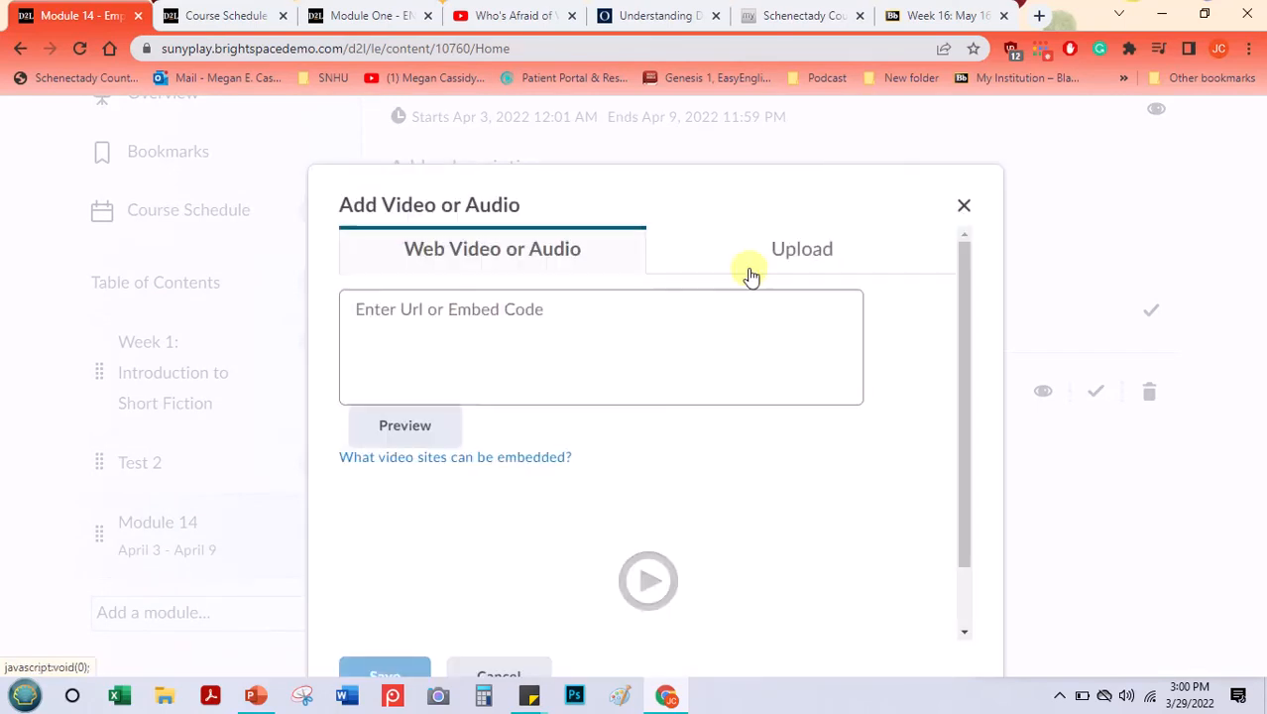
left_click(643, 312)
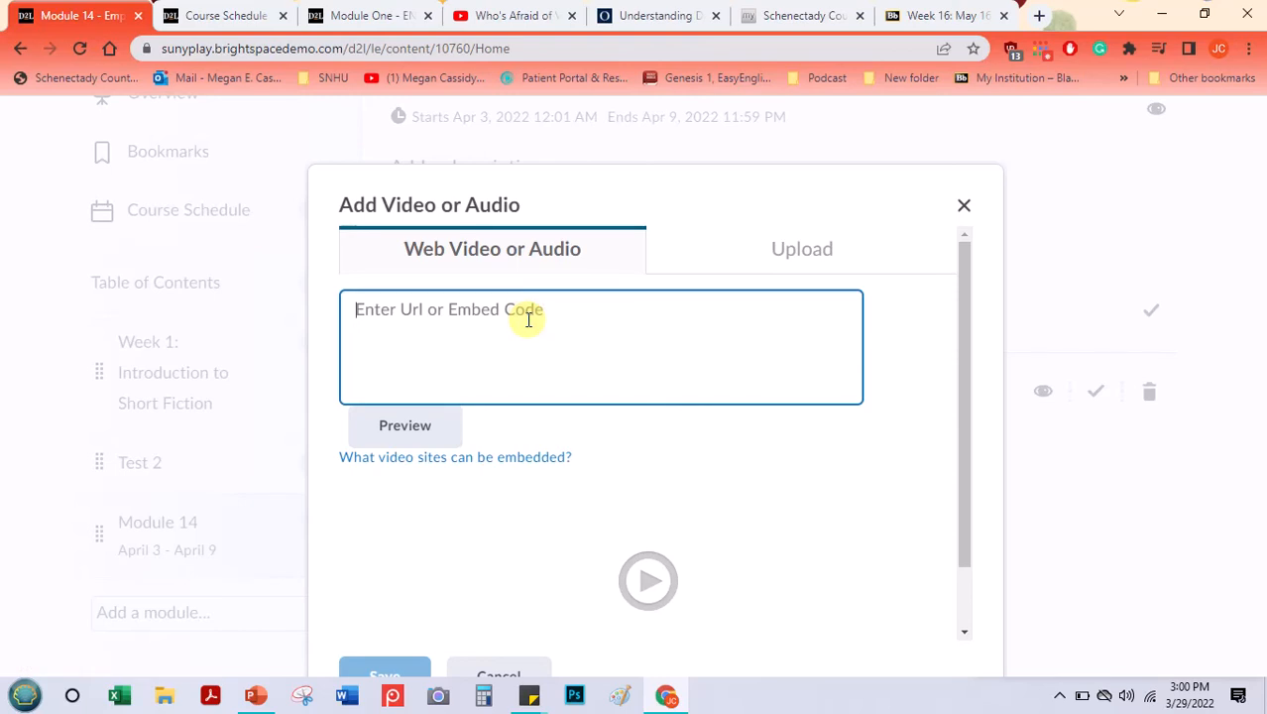
- Copy the embed code of the YouTube trailer for "Who's Afraid of Virginia Woolf?" and paste it into Brightspace's web video entry
left_click(508, 16)
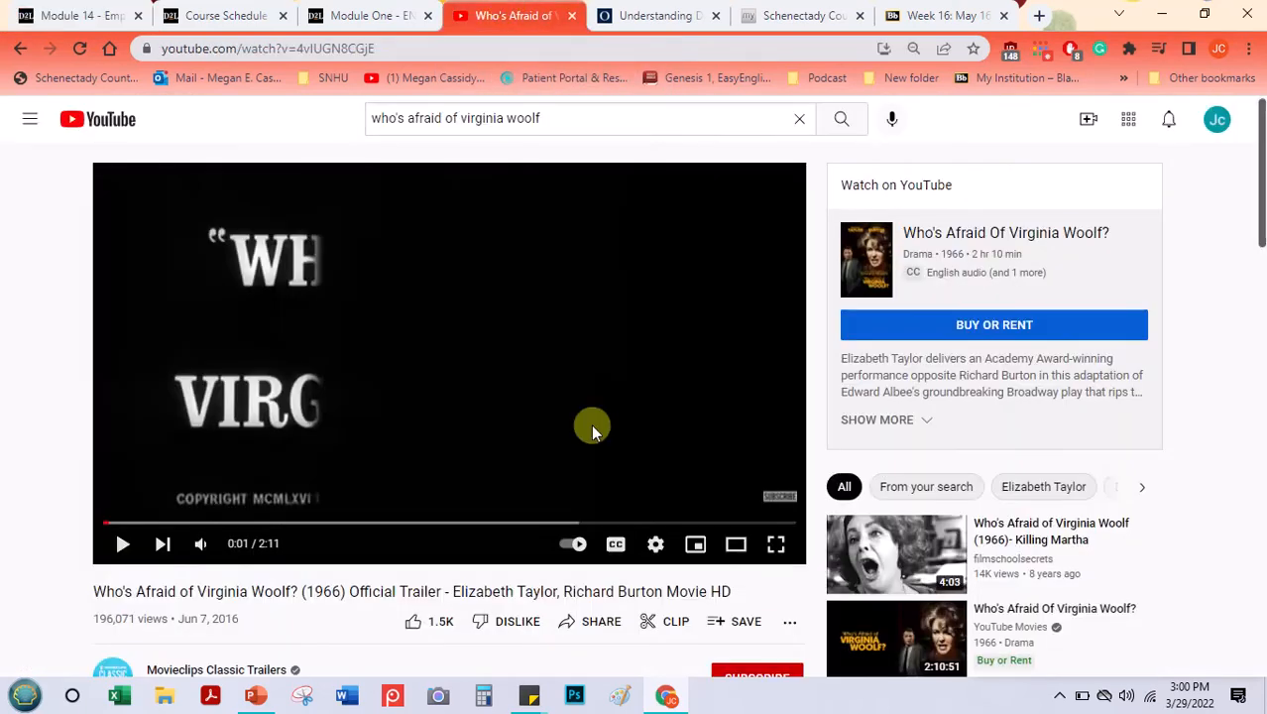
left_click(578, 624)
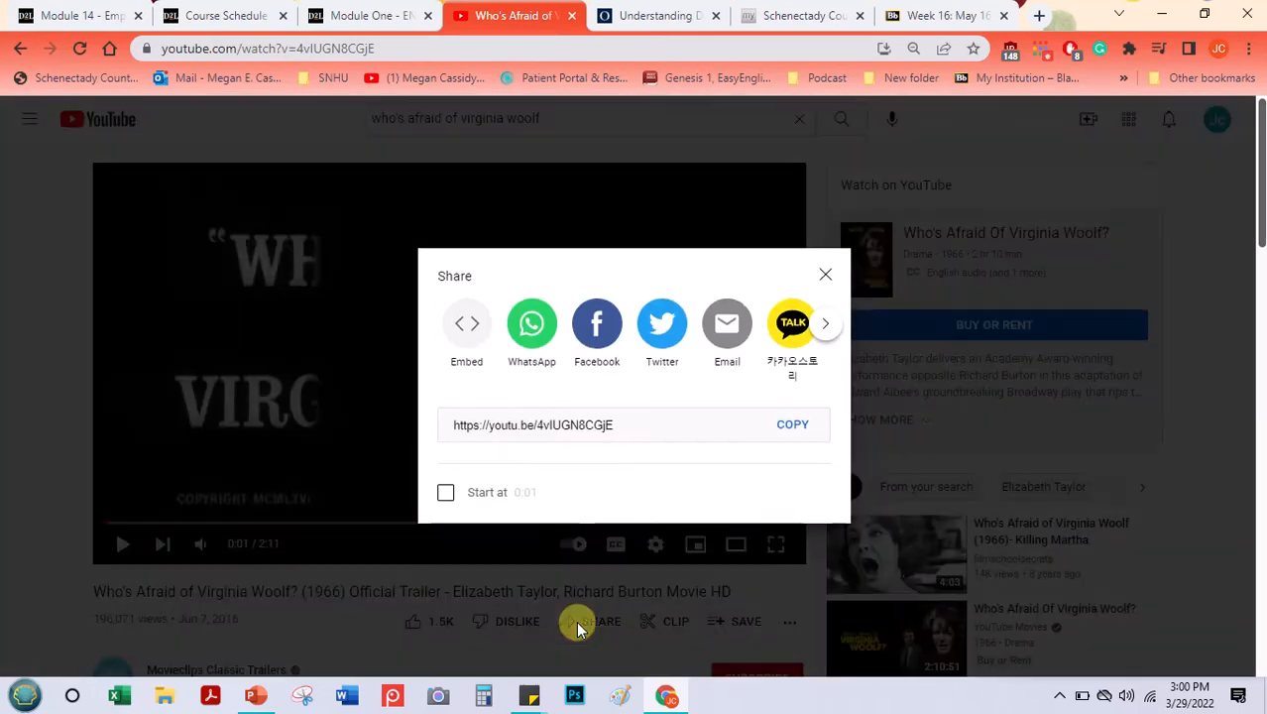
left_click(472, 331)
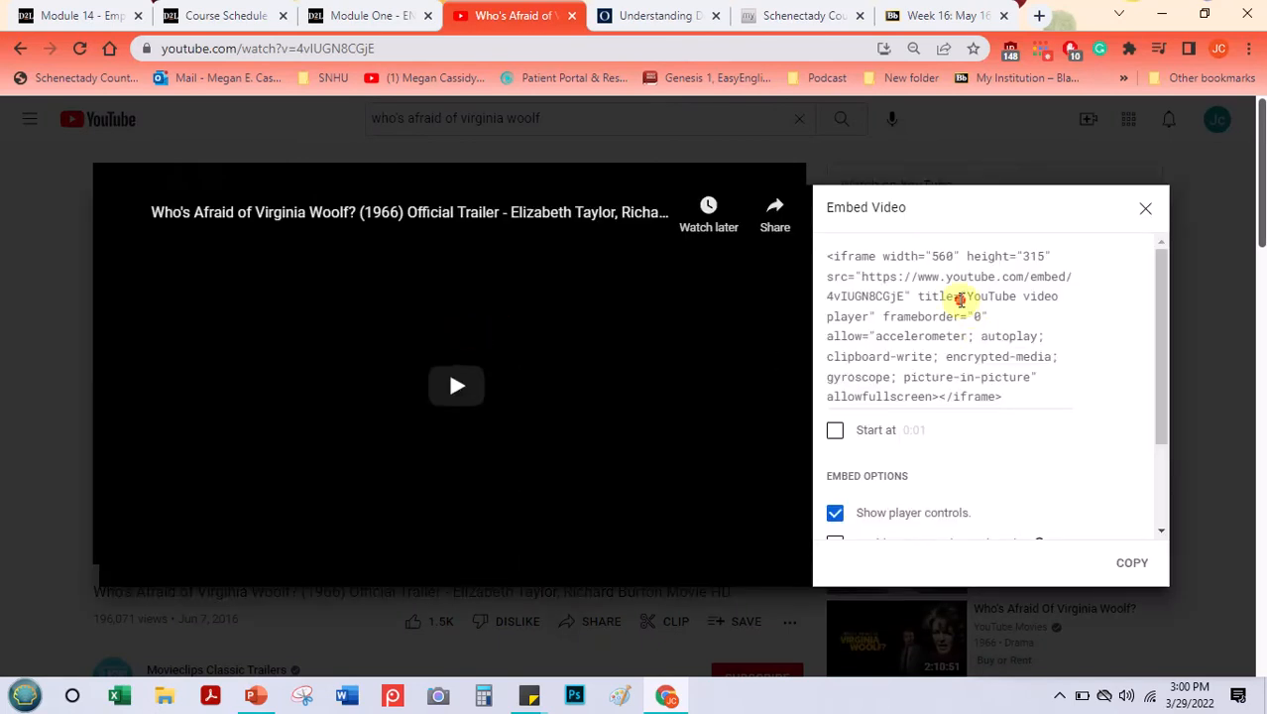
left_click(960, 298)
key("ctrl+c")
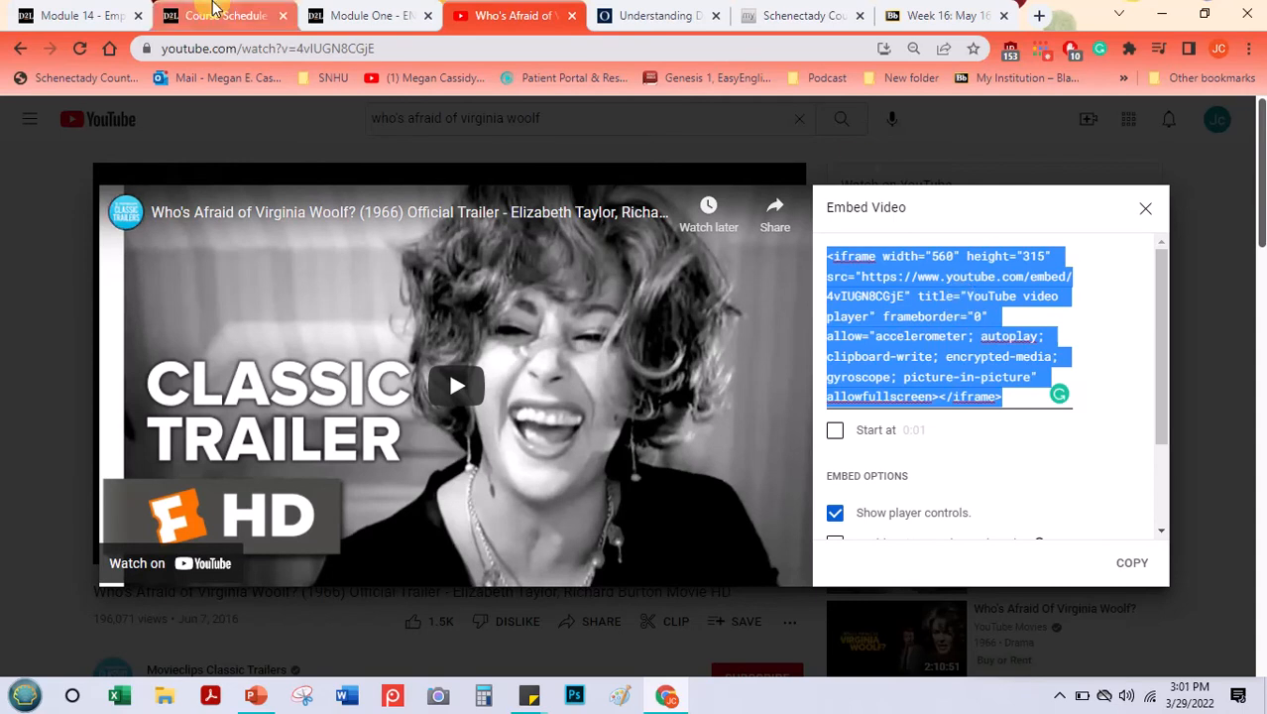
left_click(79, 15)
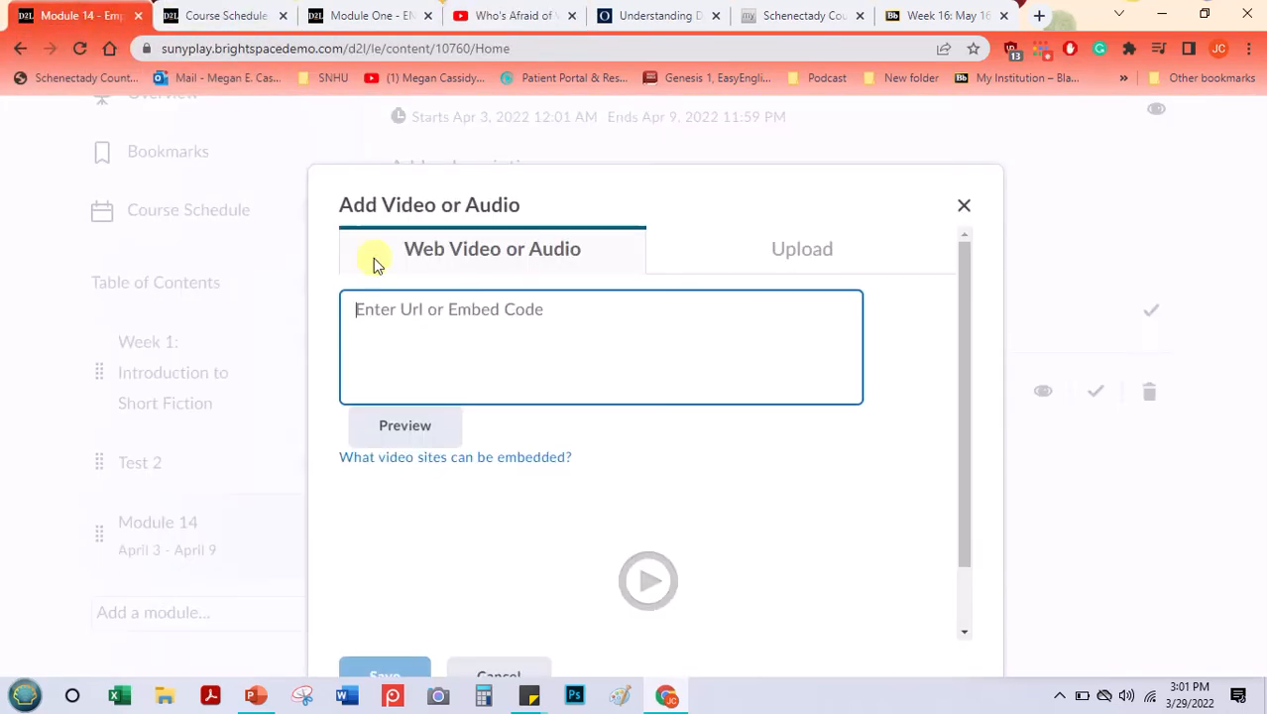
key("ctrl+v")
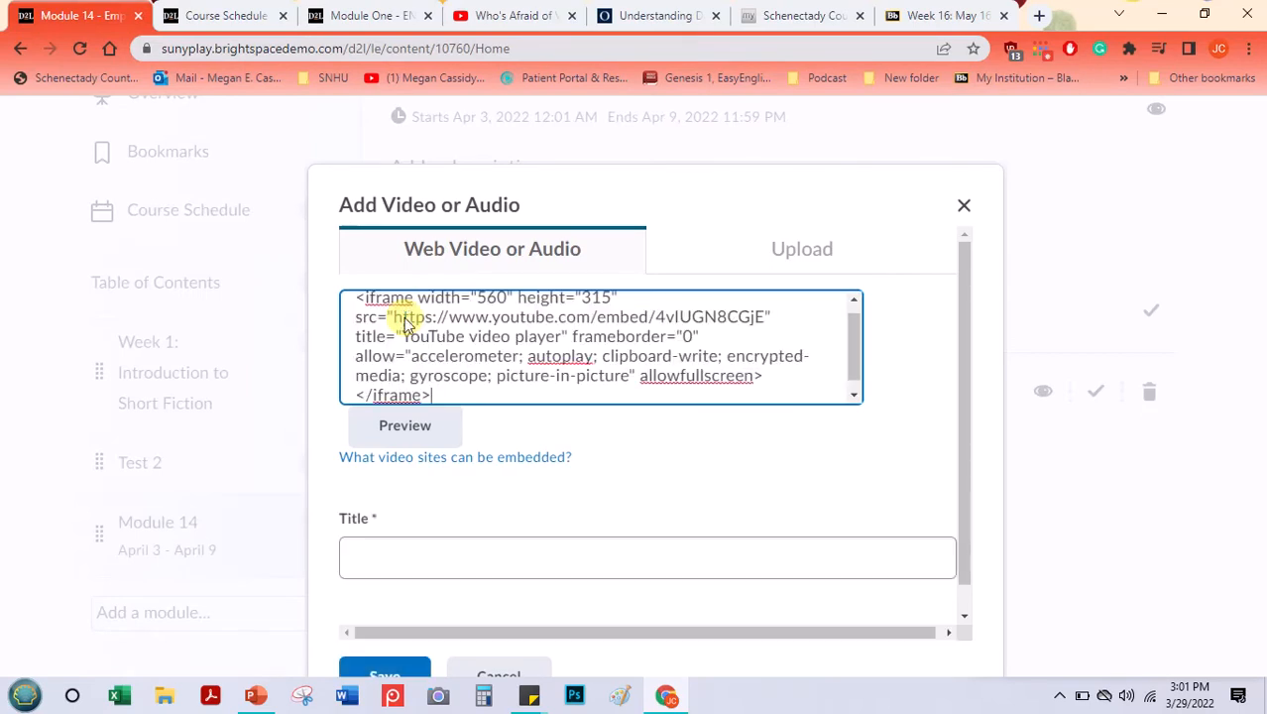
- Remove "(1966)" from the embedded trailer's title
left_click_drag(957, 276, 958, 453)
left_click_drag(597, 324, 663, 325)
key("BackSpace")
key("BackSpace")
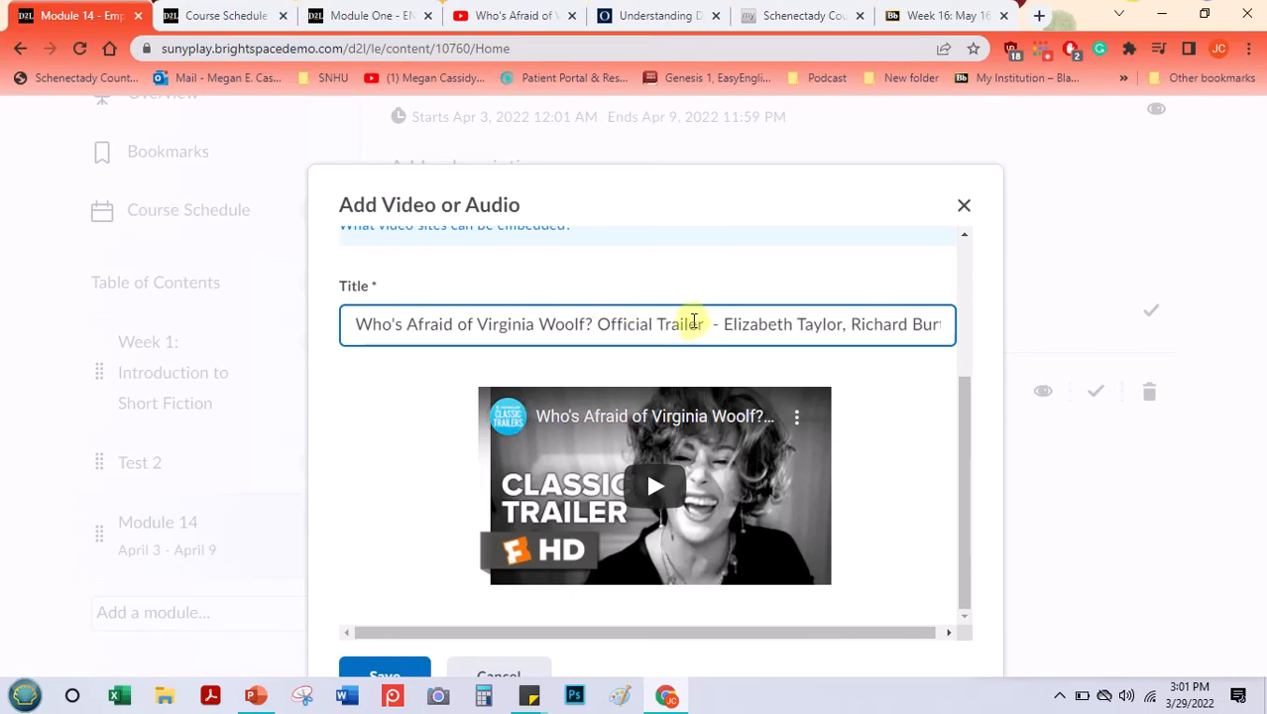
- Shorten the trailer's title to "Who's Afraid of Virginia Woolf? Official Trailer", save the video, and return to Module 14's content list
left_click_drag(709, 323, 1016, 327)
key("BackSpace")
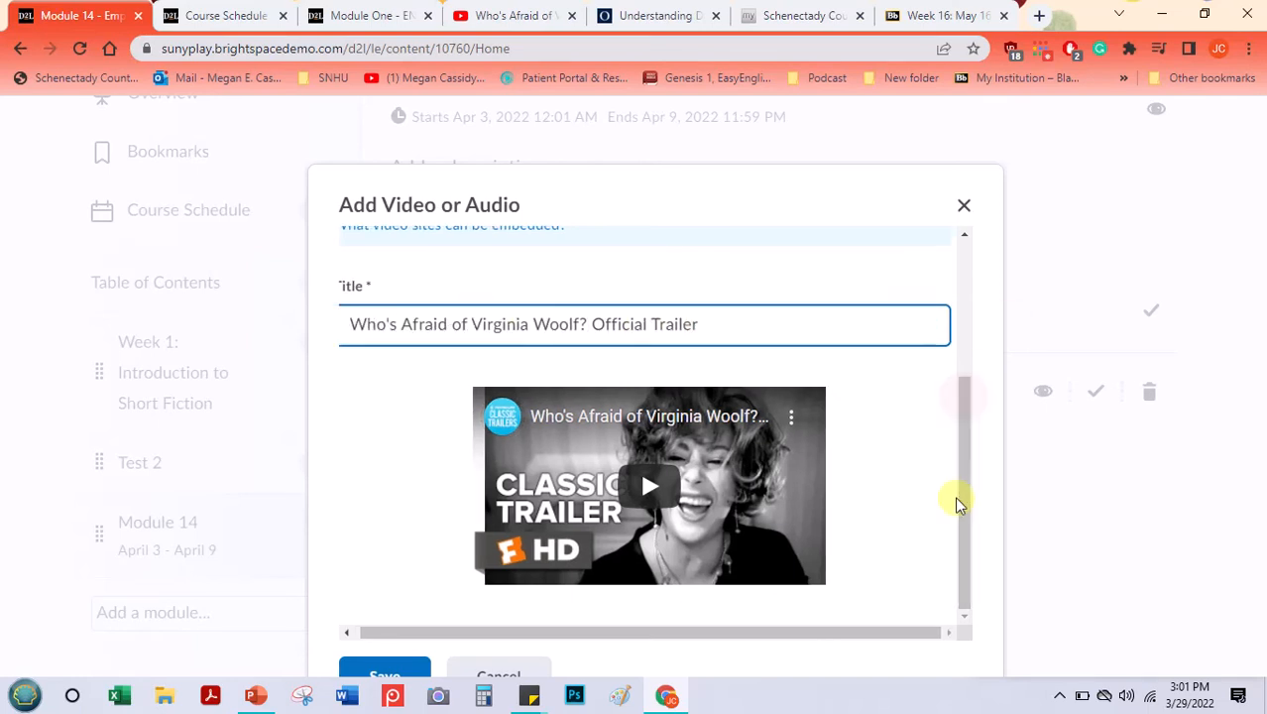
left_click(388, 668)
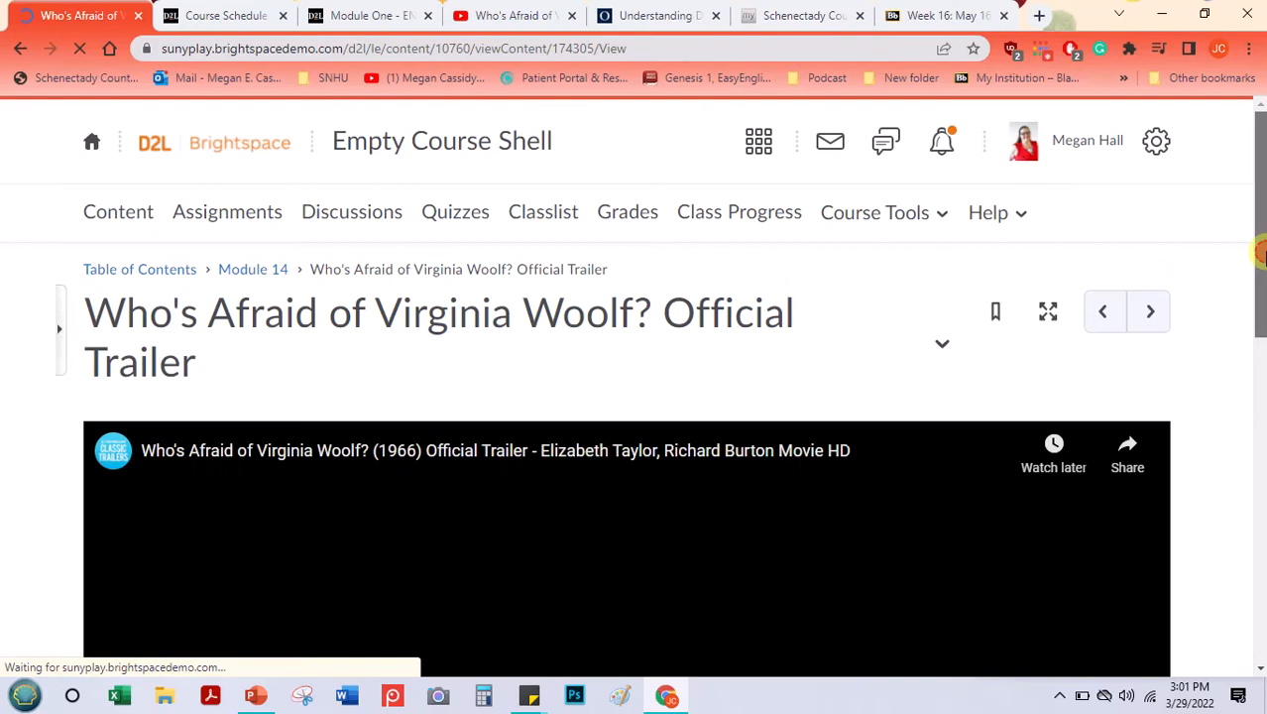
left_click_drag(1261, 255, 1256, 283)
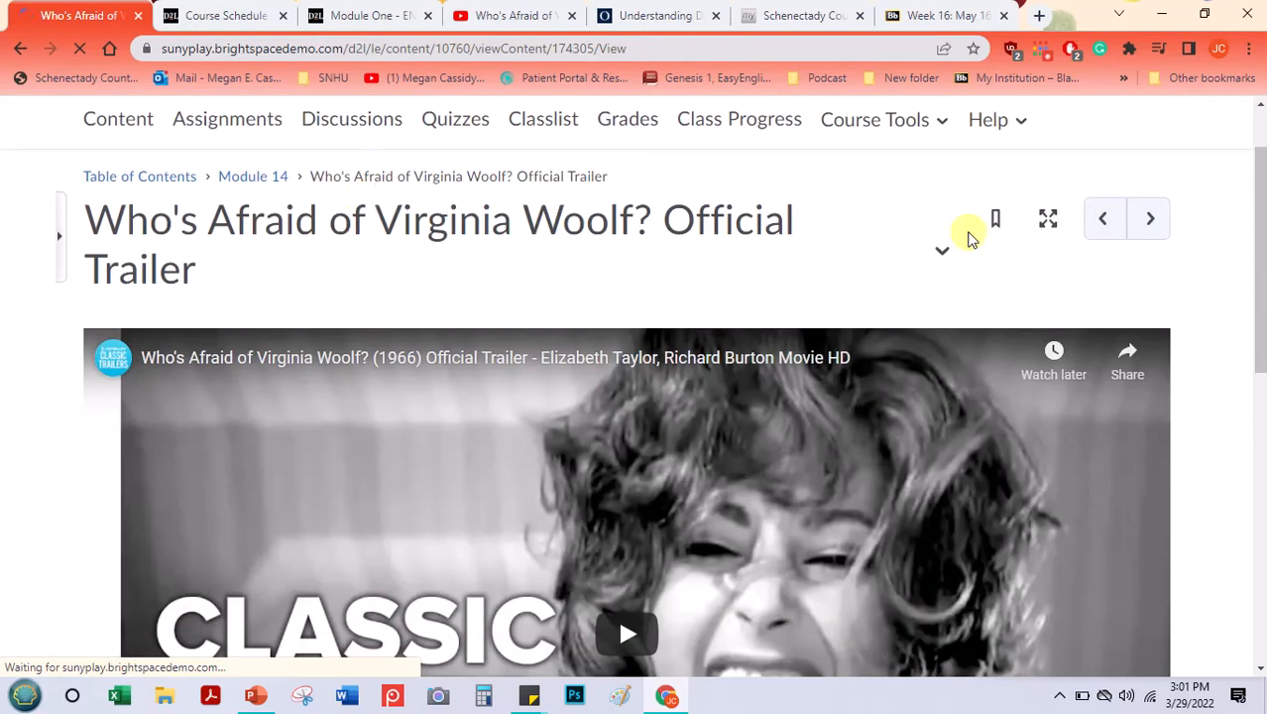
left_click(254, 177)
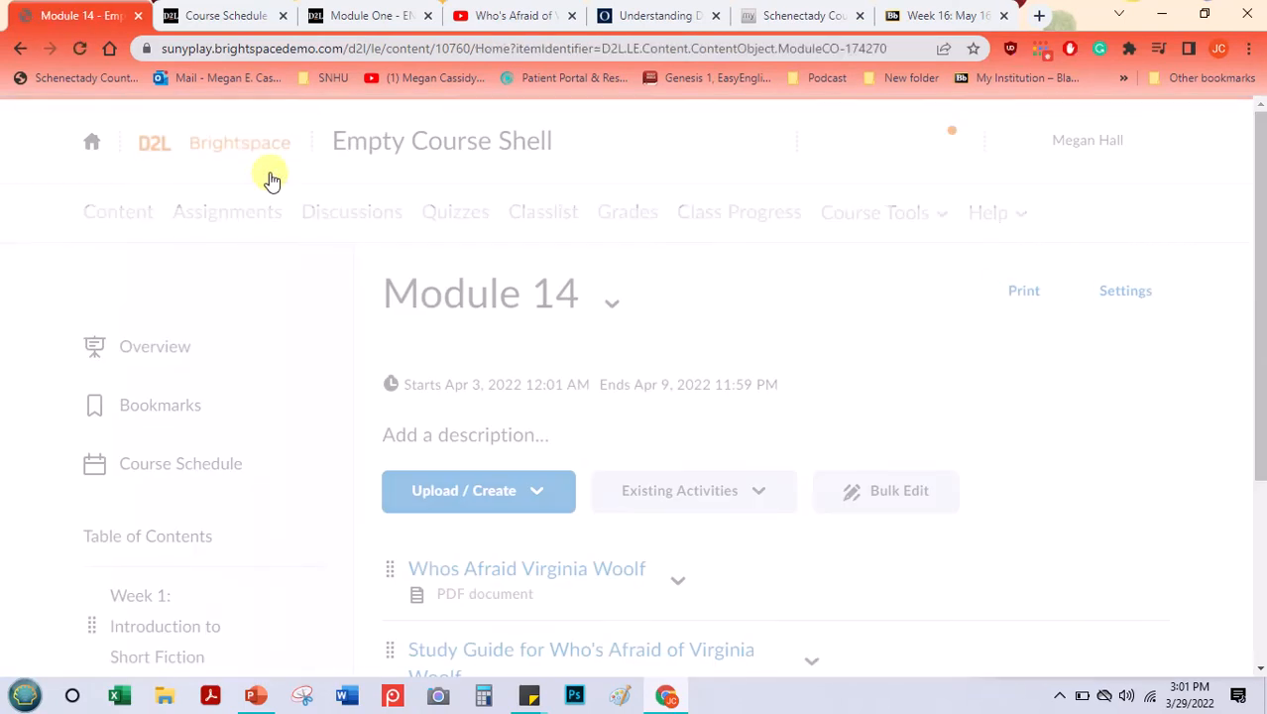
left_click_drag(1257, 277, 1253, 405)
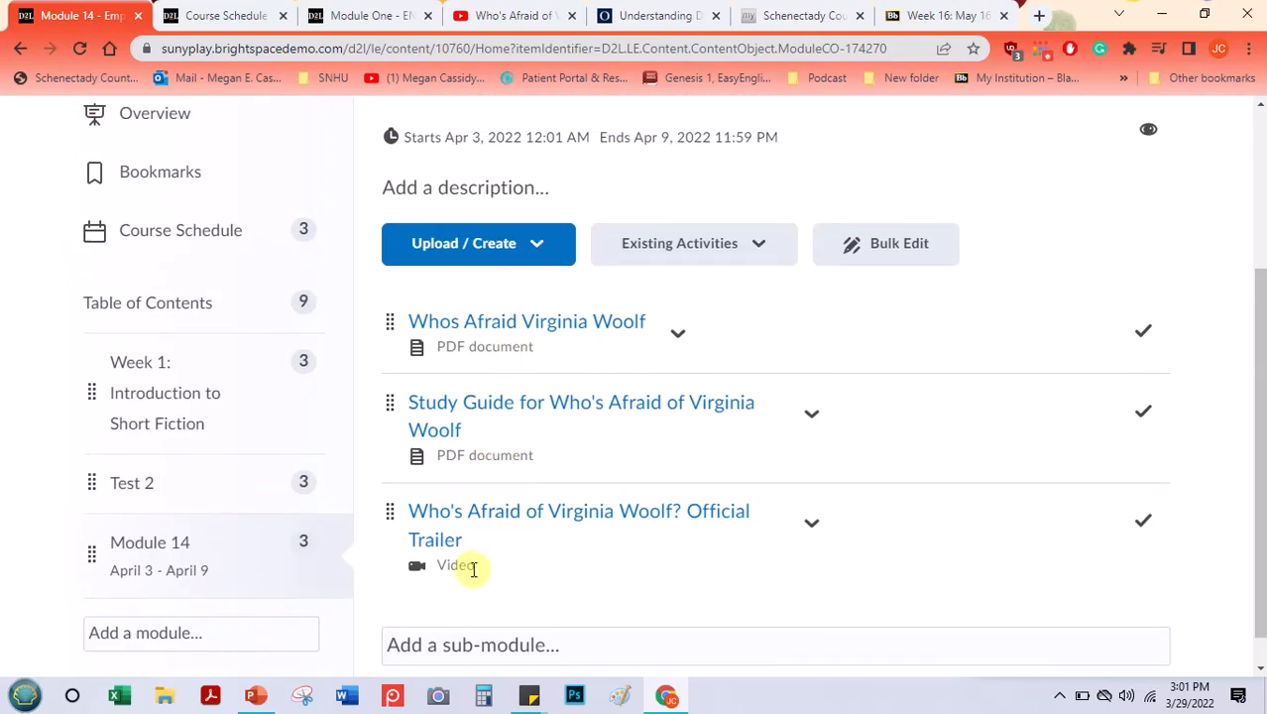
- Start a new link in Module 14 and title it "Article about the Playwright"
left_click(540, 248)
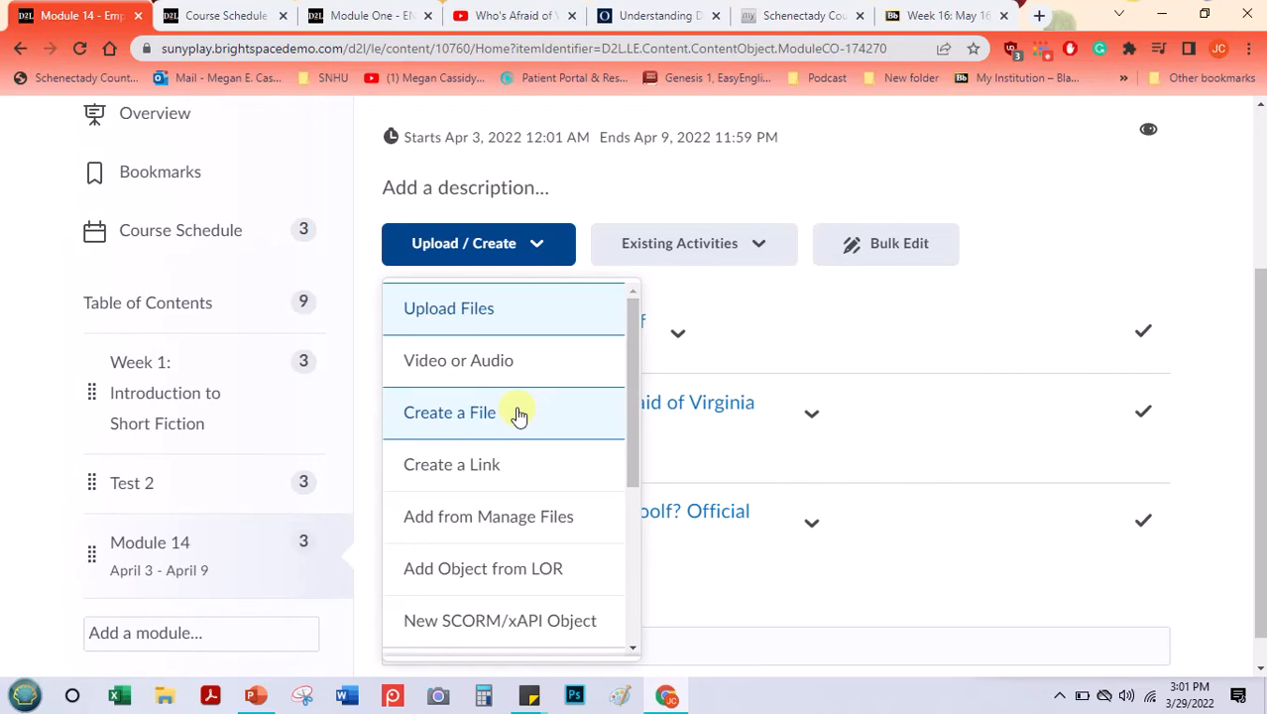
left_click(474, 468)
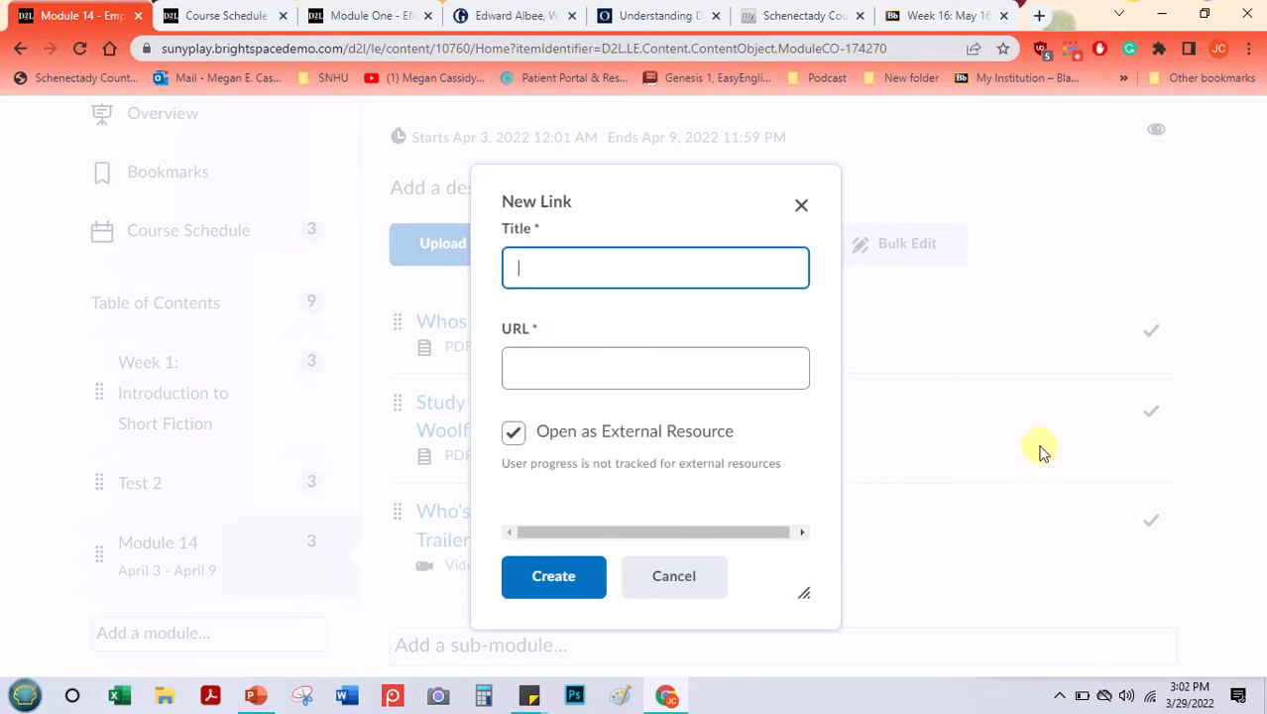
left_click(689, 261)
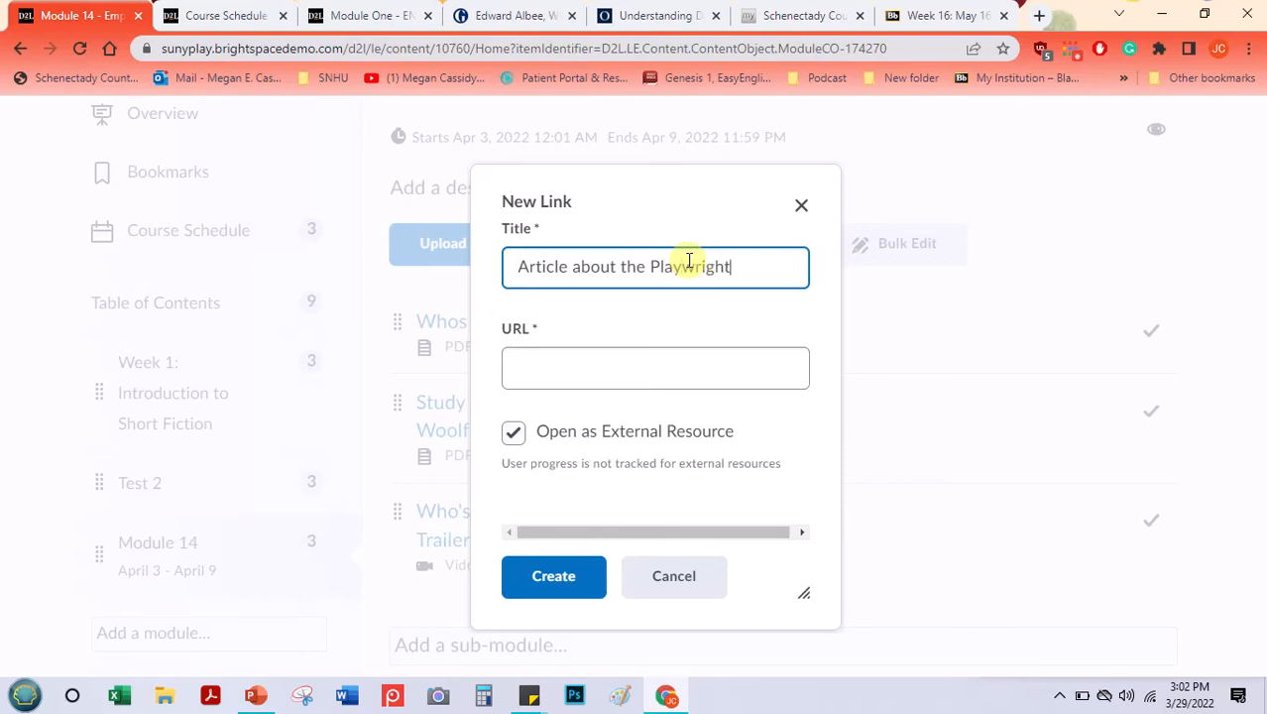
- Copy the web address of the Guardian article on Edward Albee and paste it as the new link's URL
left_click(639, 361)
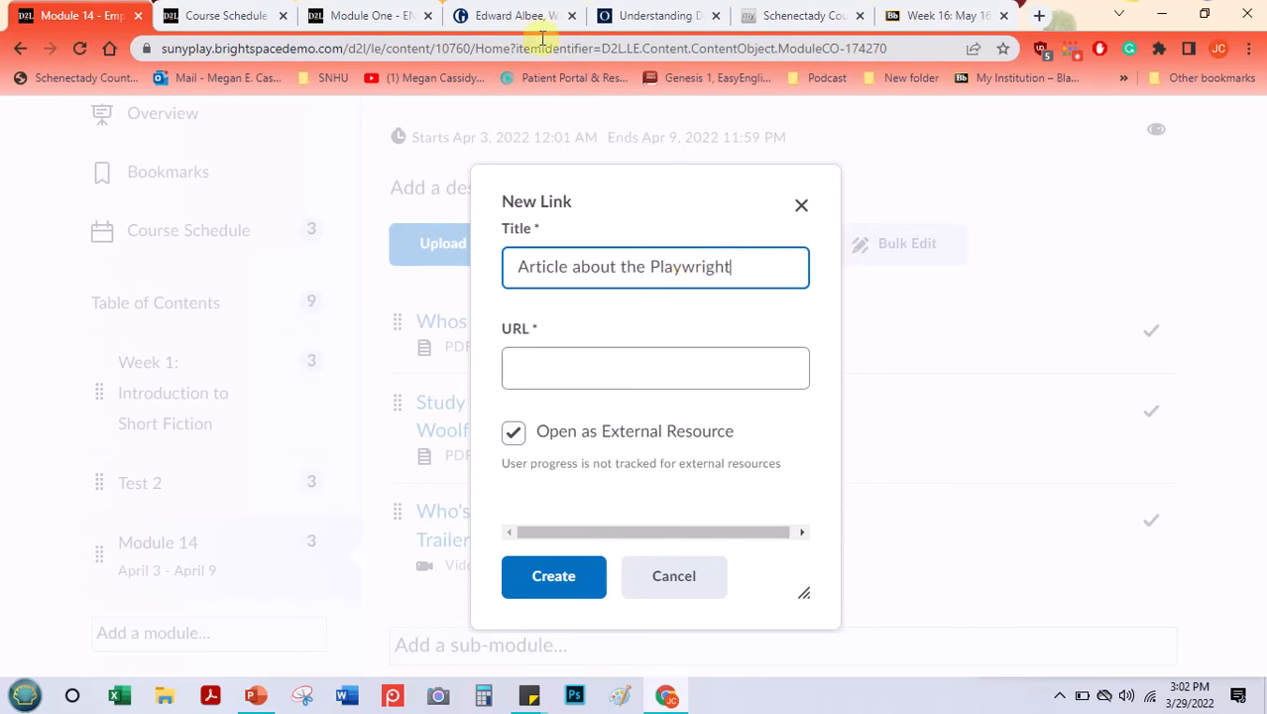
left_click(466, 16)
left_click(461, 49)
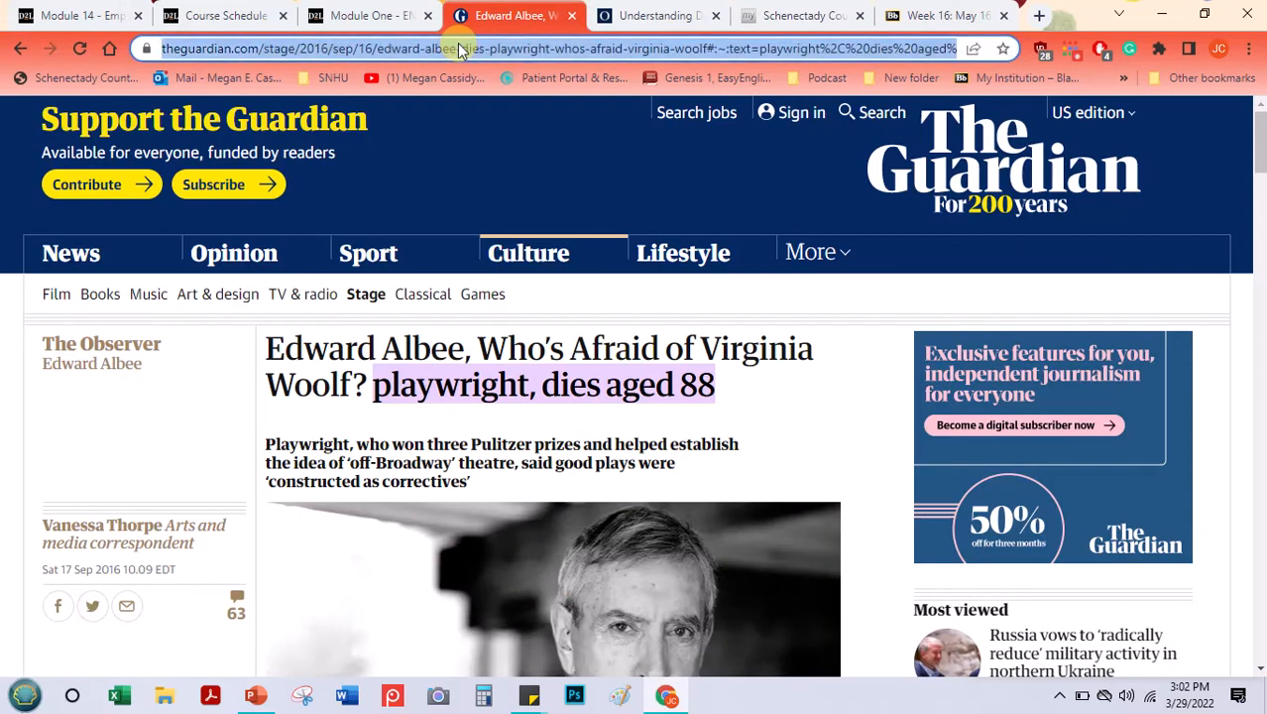
left_click(69, 16)
left_click(643, 374)
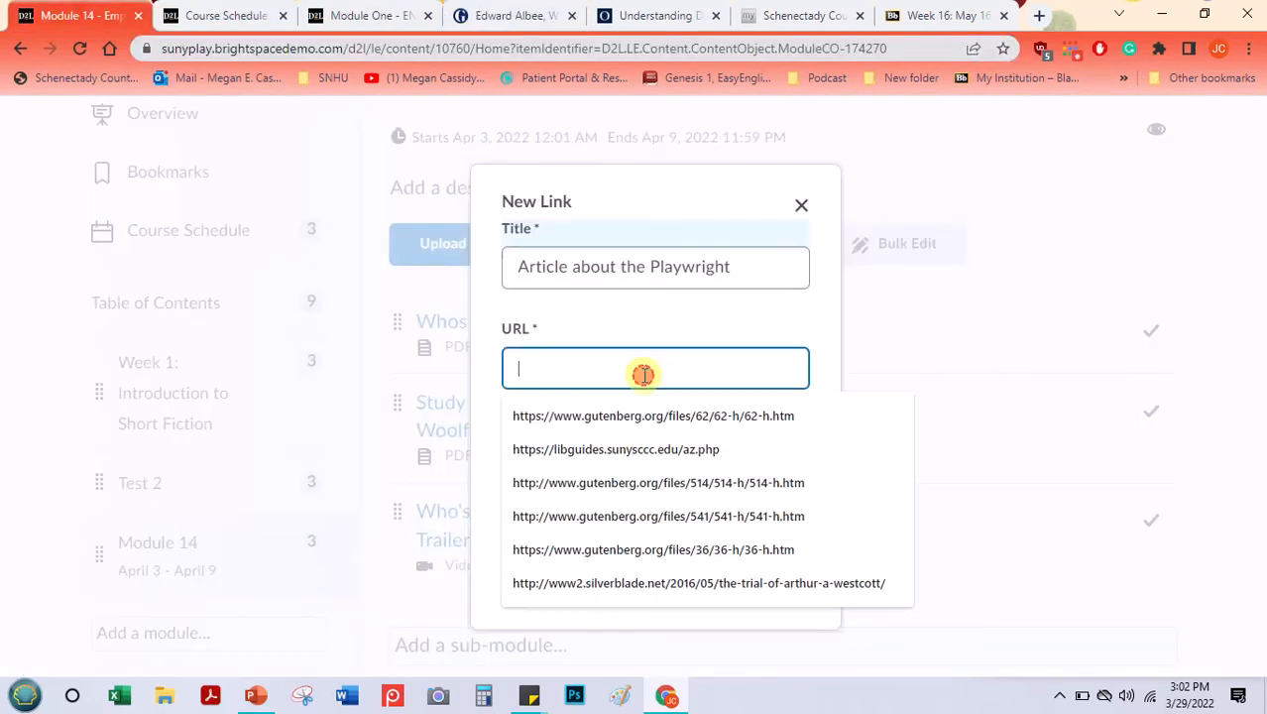
key("ctrl+v")
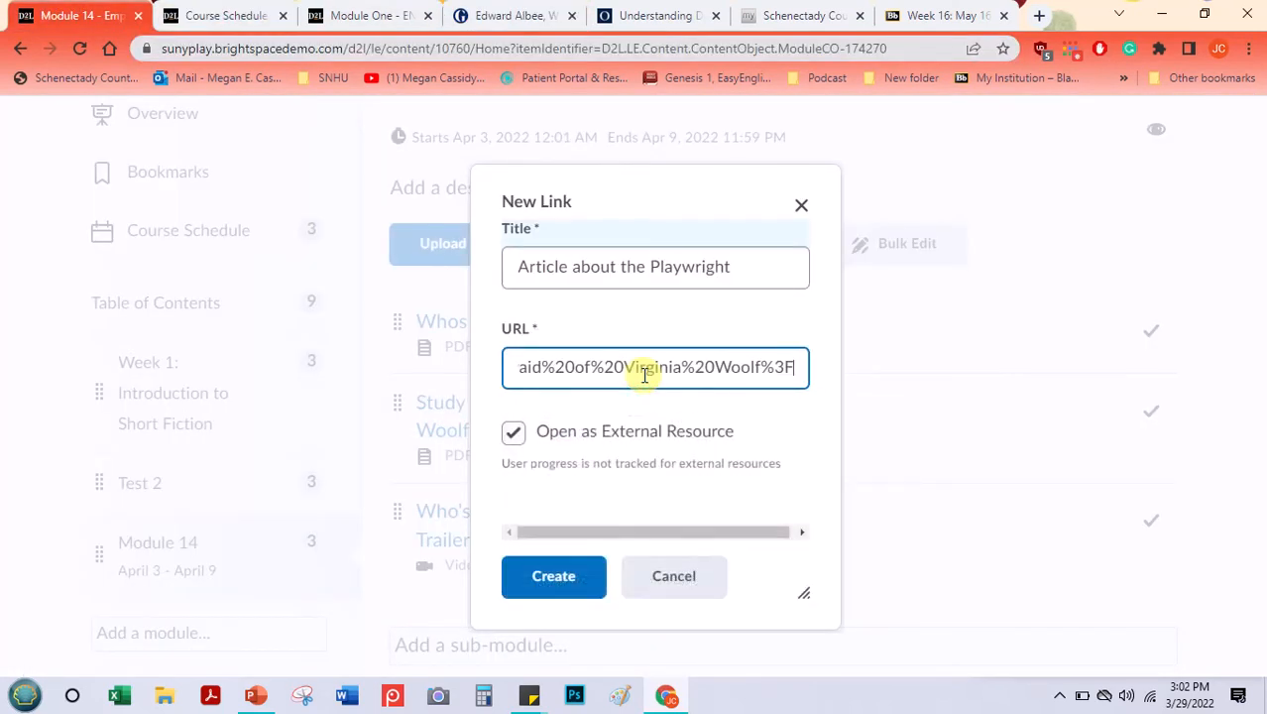
- Try turning off Open as External Resource, dismiss the change so it stays on, and create the link
left_click(513, 433)
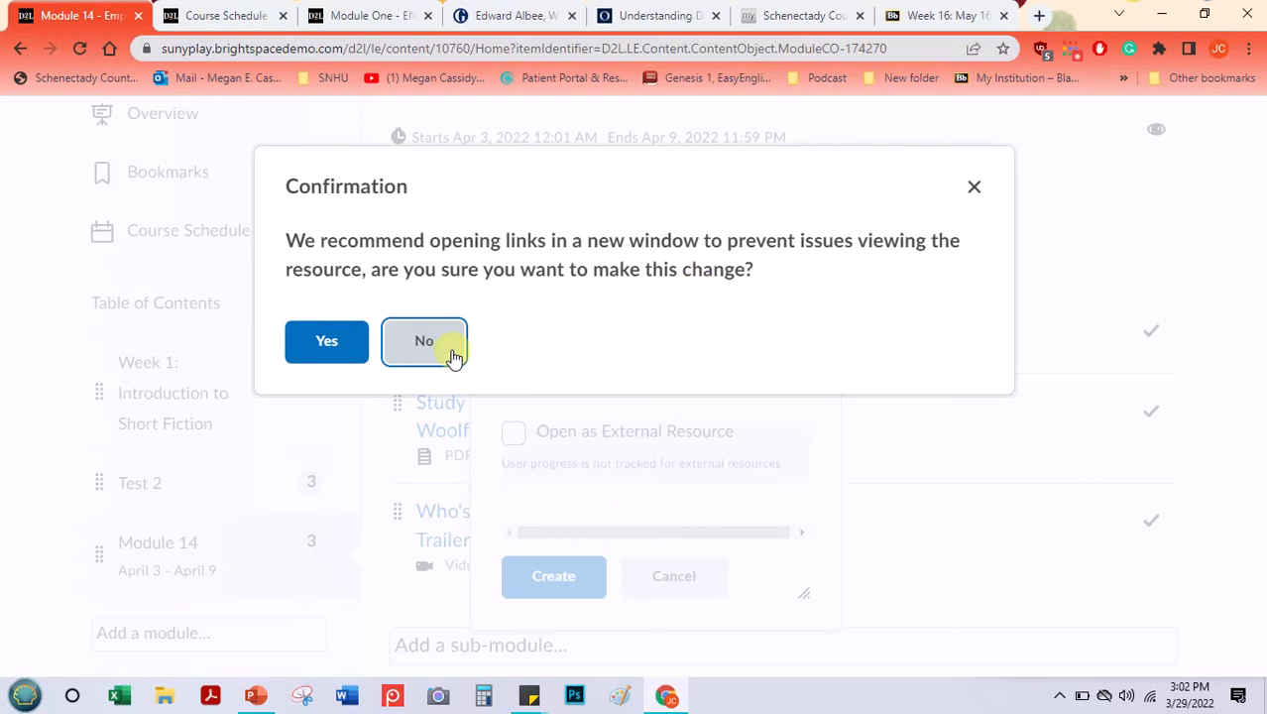
left_click(974, 189)
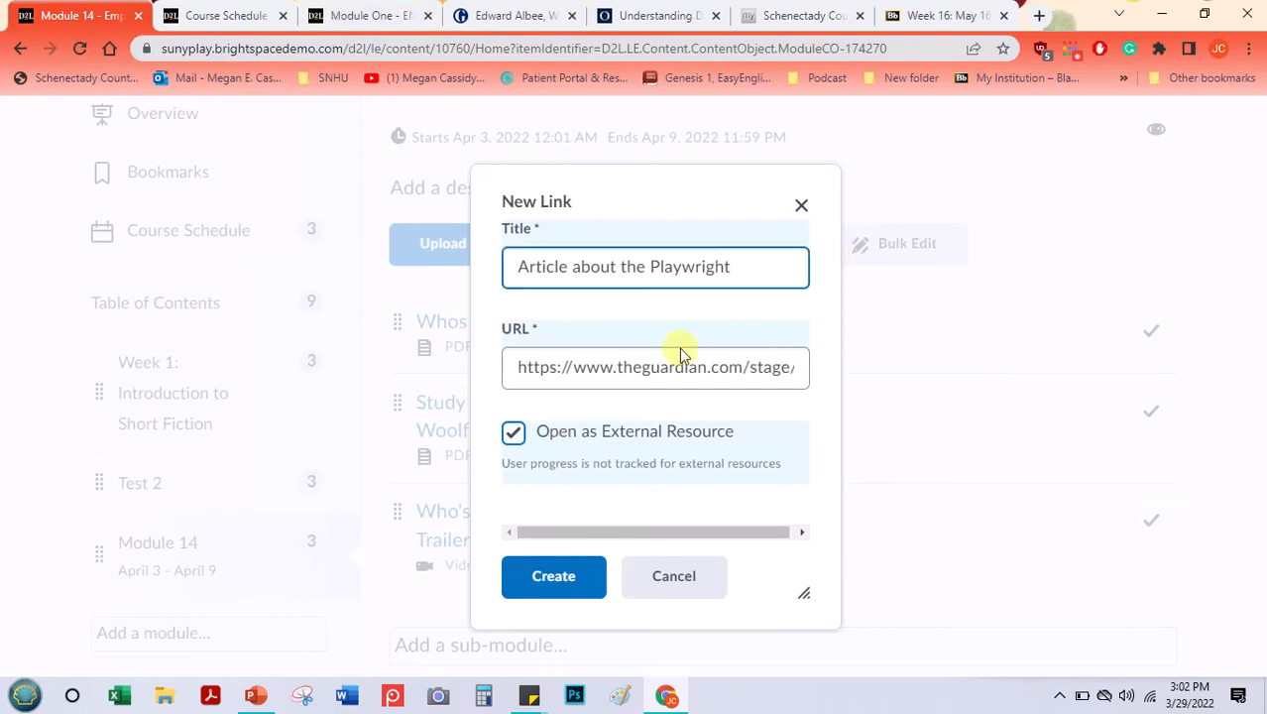
left_click(581, 577)
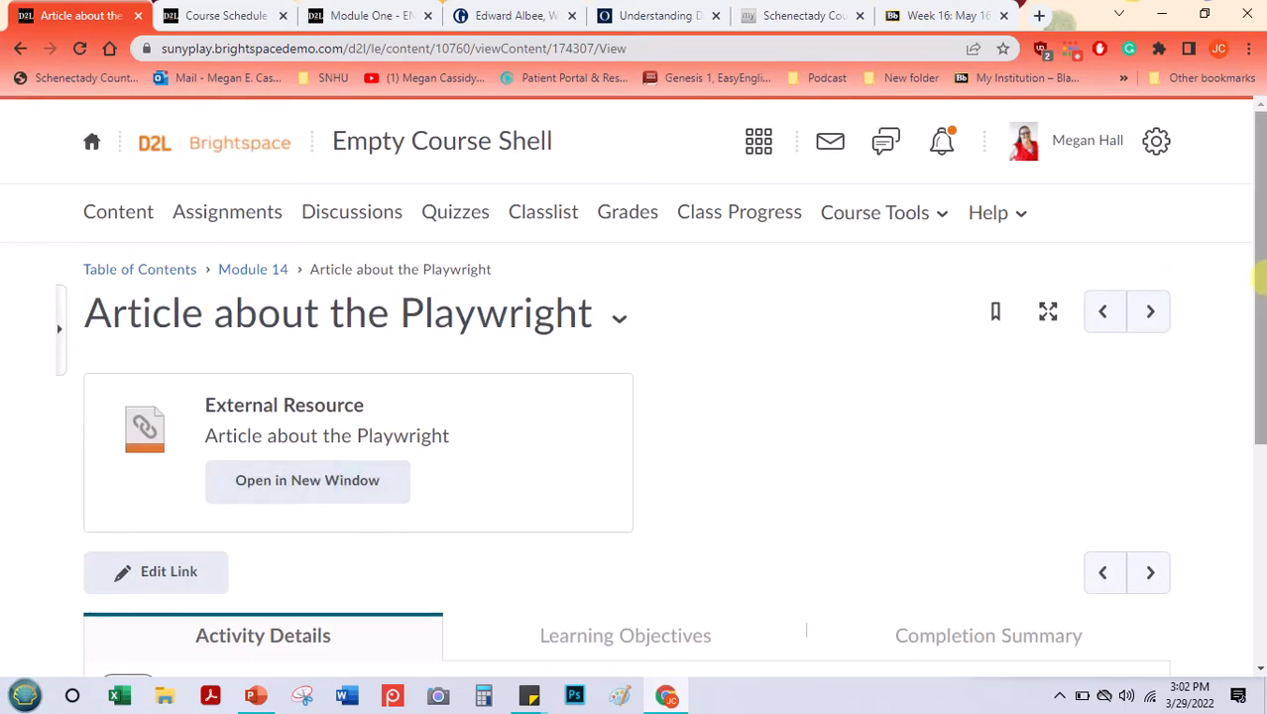
- Examine the new link's page, including its external resource box, activity details, and source address
left_click_drag(1259, 274, 1261, 367)
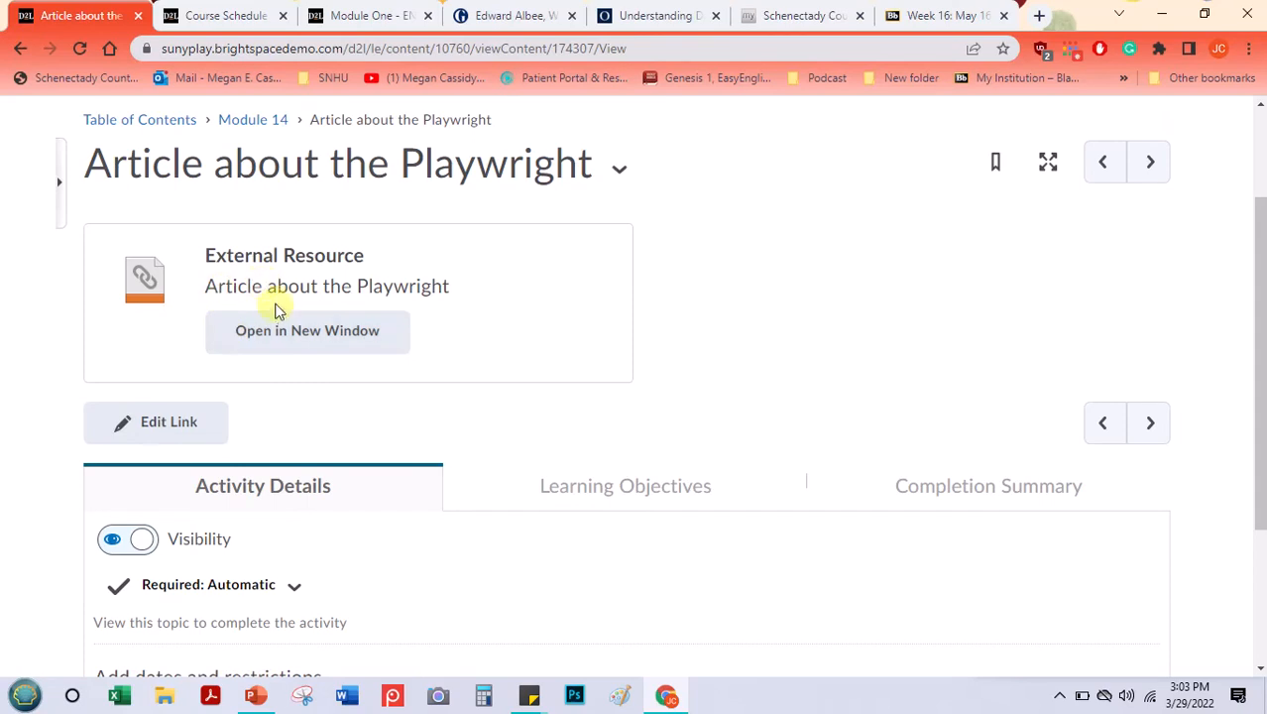
left_click_drag(1262, 308, 1257, 505)
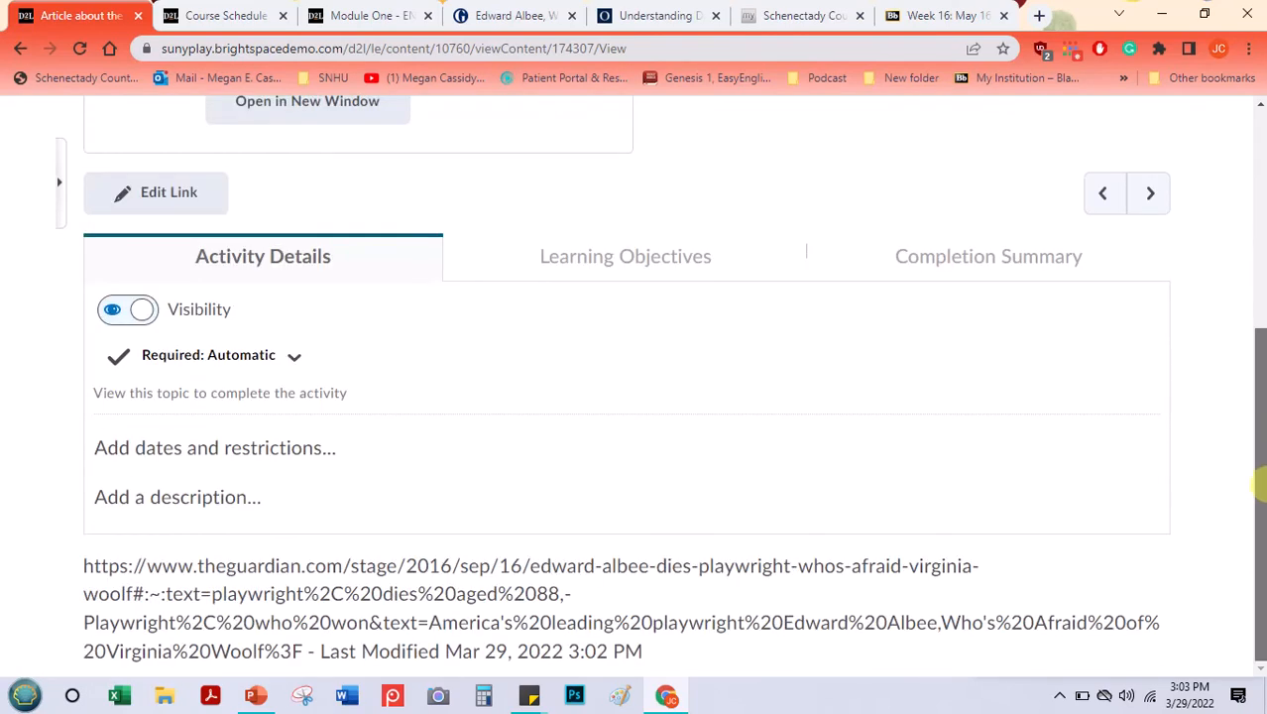
left_click_drag(1254, 425, 1259, 302)
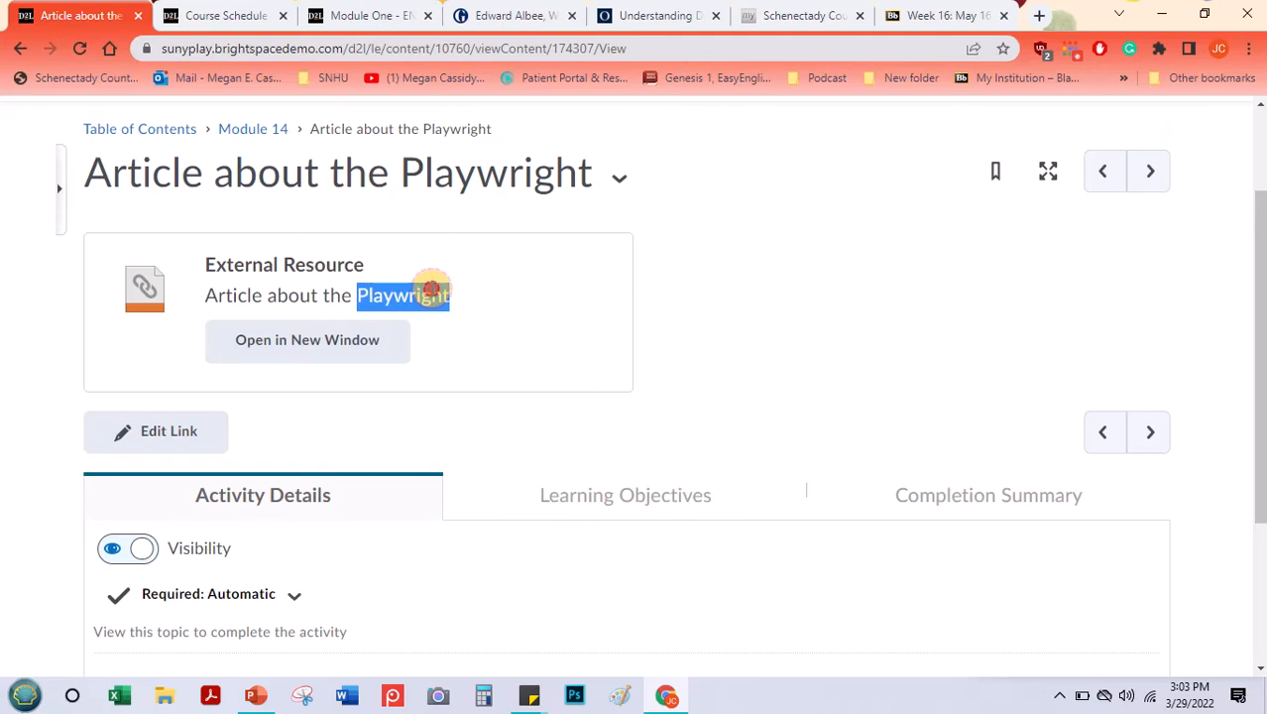
triple_click(432, 290)
left_click(402, 293)
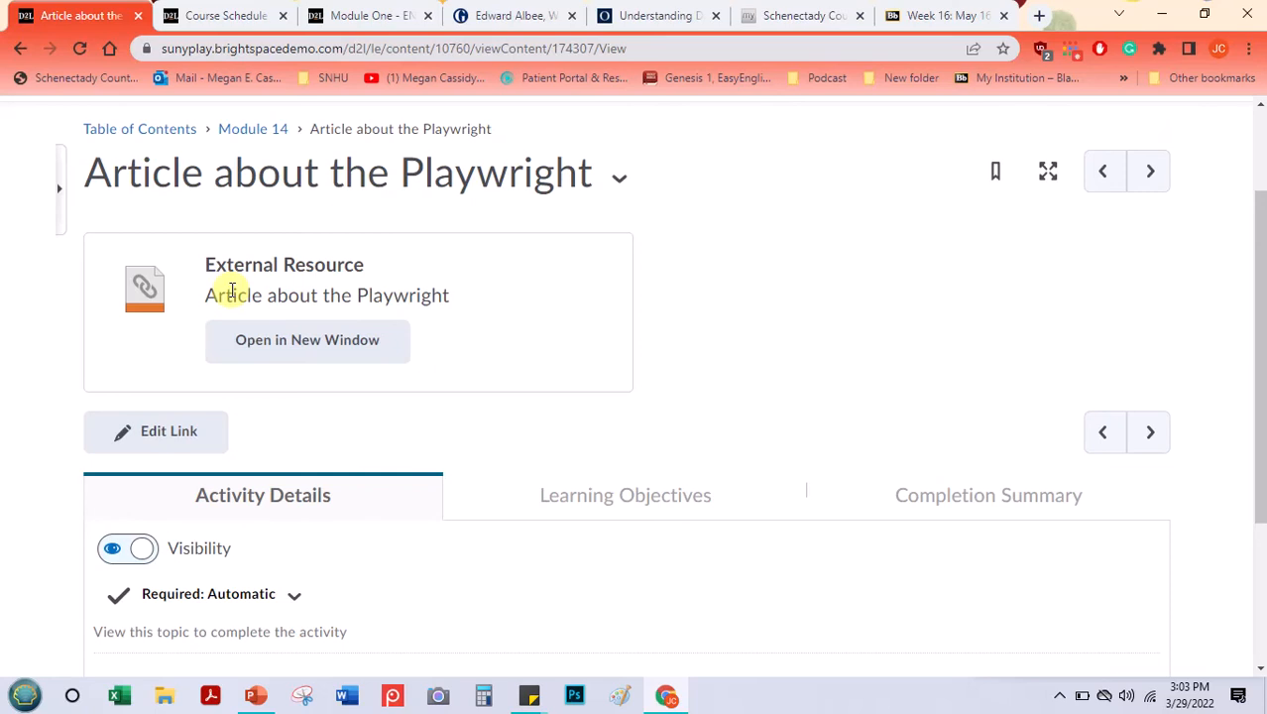
- Step back through Module 14's trailer, study guide, and play topics, and return to the module page
left_click(1101, 176)
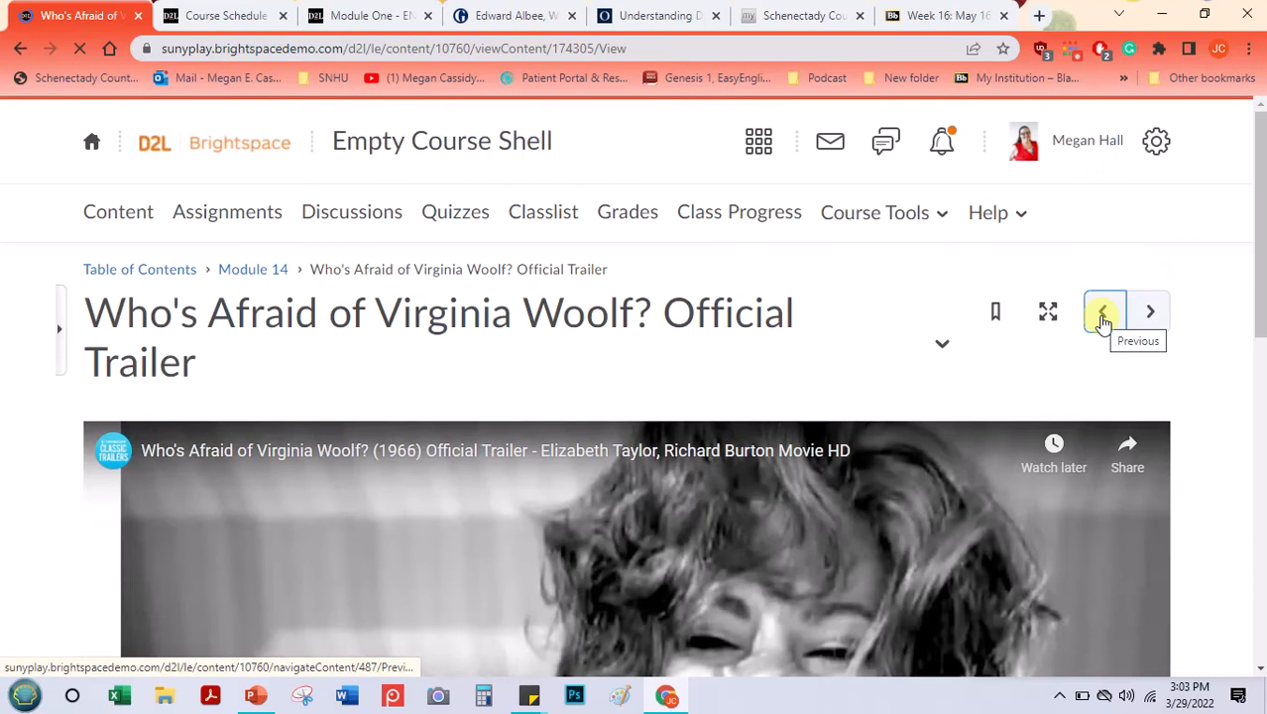
left_click(1102, 319)
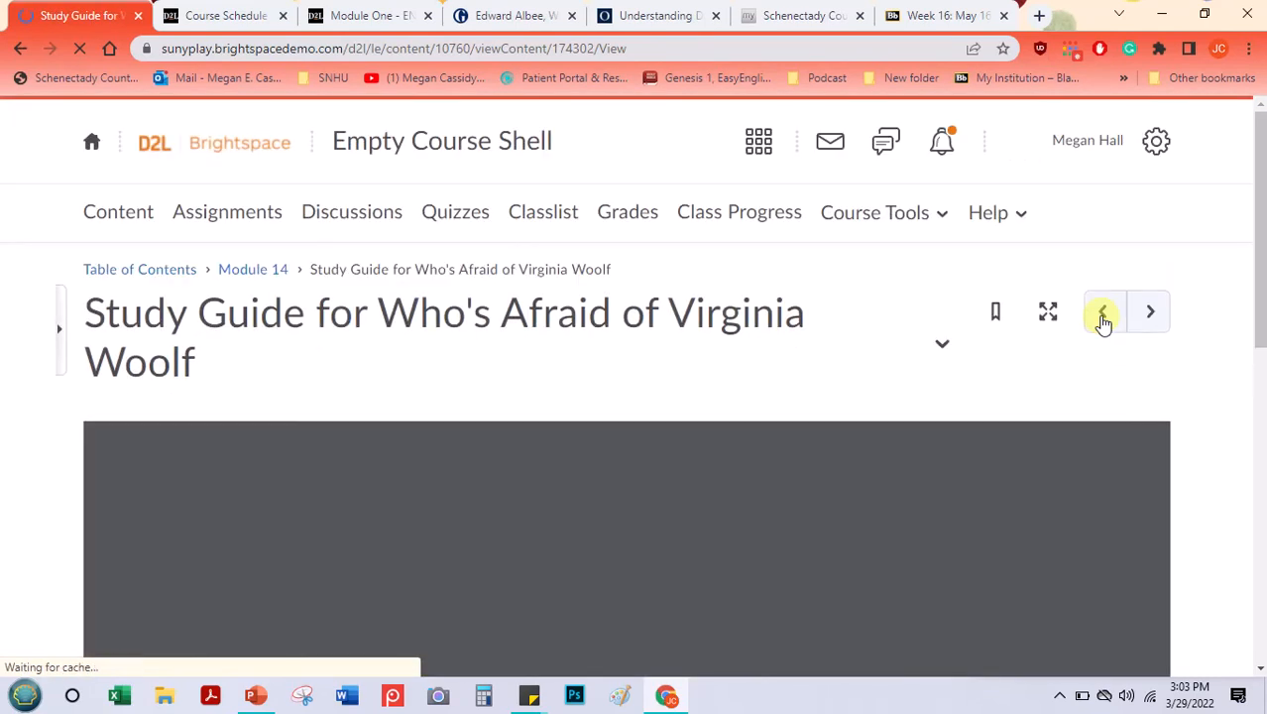
mouse_move(1261, 236)
left_mouse_down()
mouse_move(1261, 414)
mouse_move(1261, 225)
left_mouse_up()
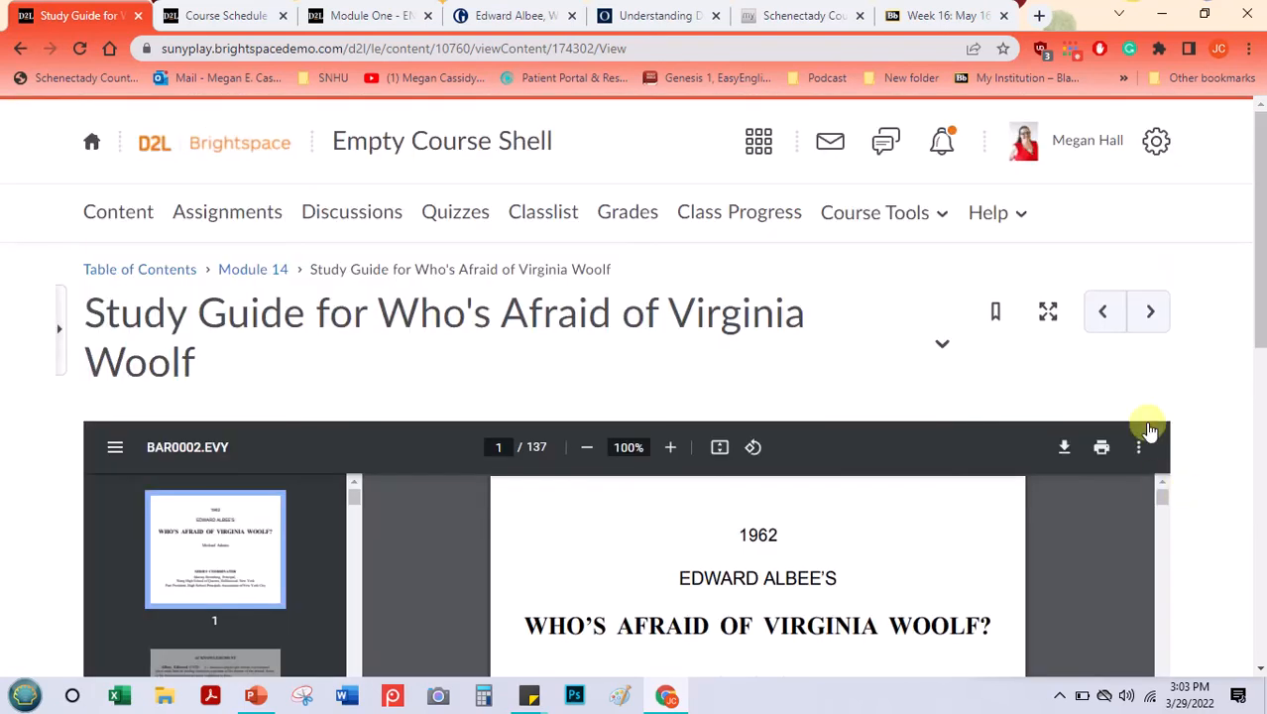
left_click(1103, 310)
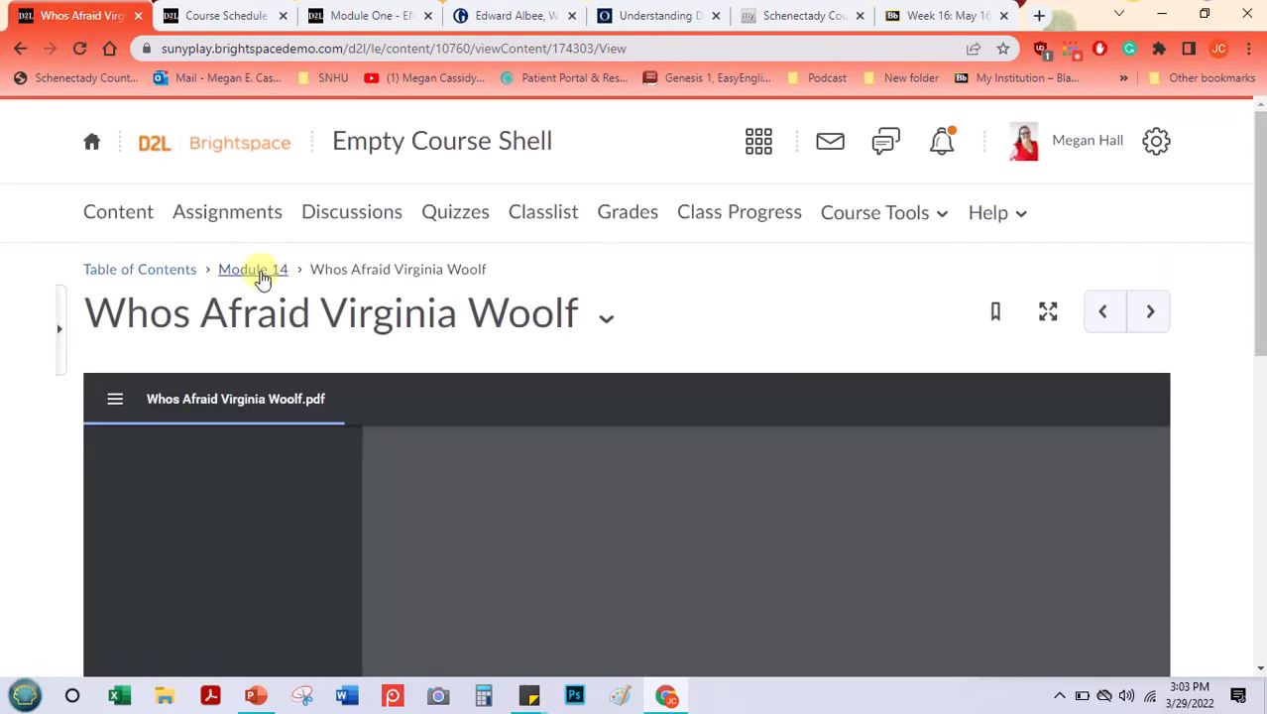
left_click(261, 275)
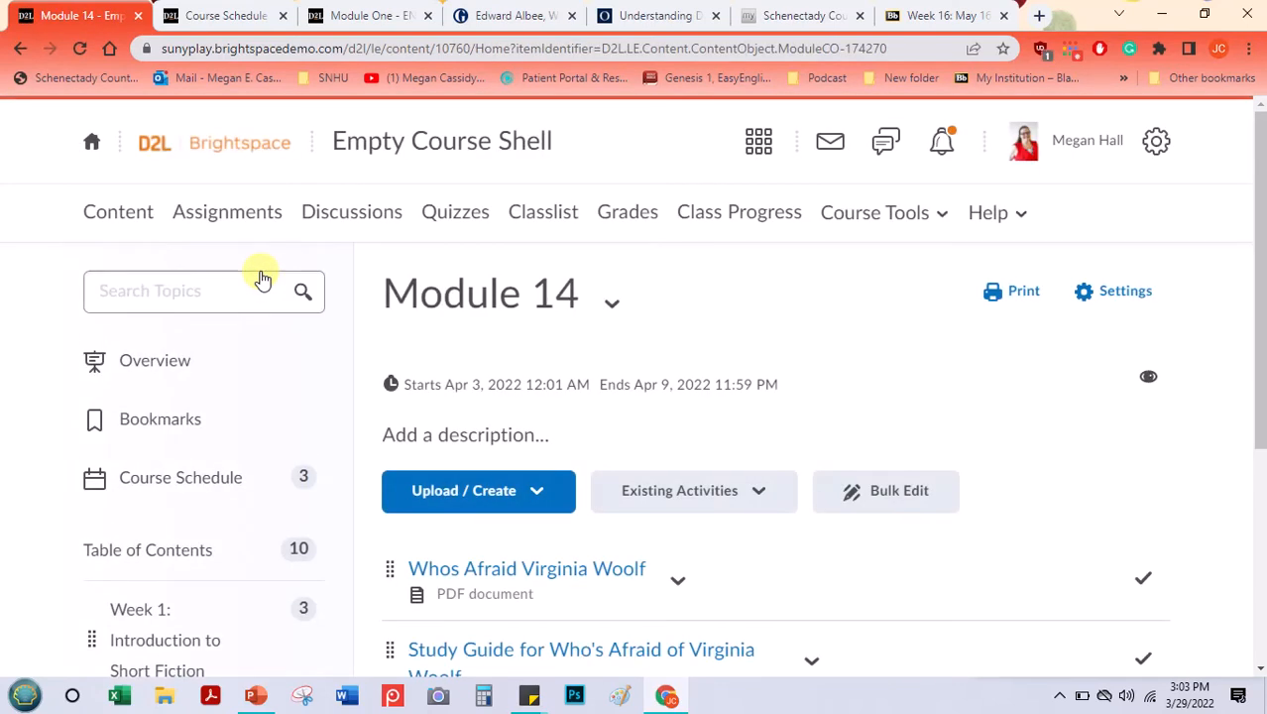
- Move "Article about the Playwright" above the official trailer in Module 14 and dismiss the notification
left_click_drag(1258, 226, 1254, 374)
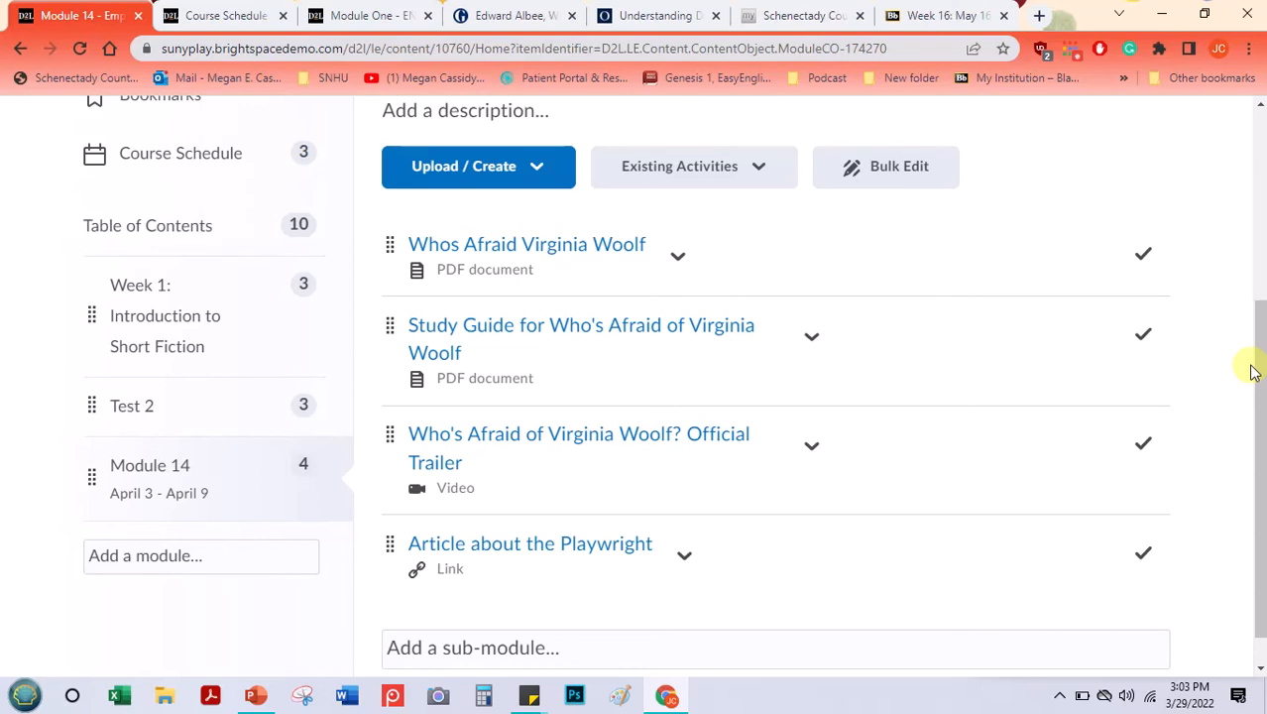
left_click_drag(386, 544, 388, 435)
left_click_drag(386, 507, 384, 400)
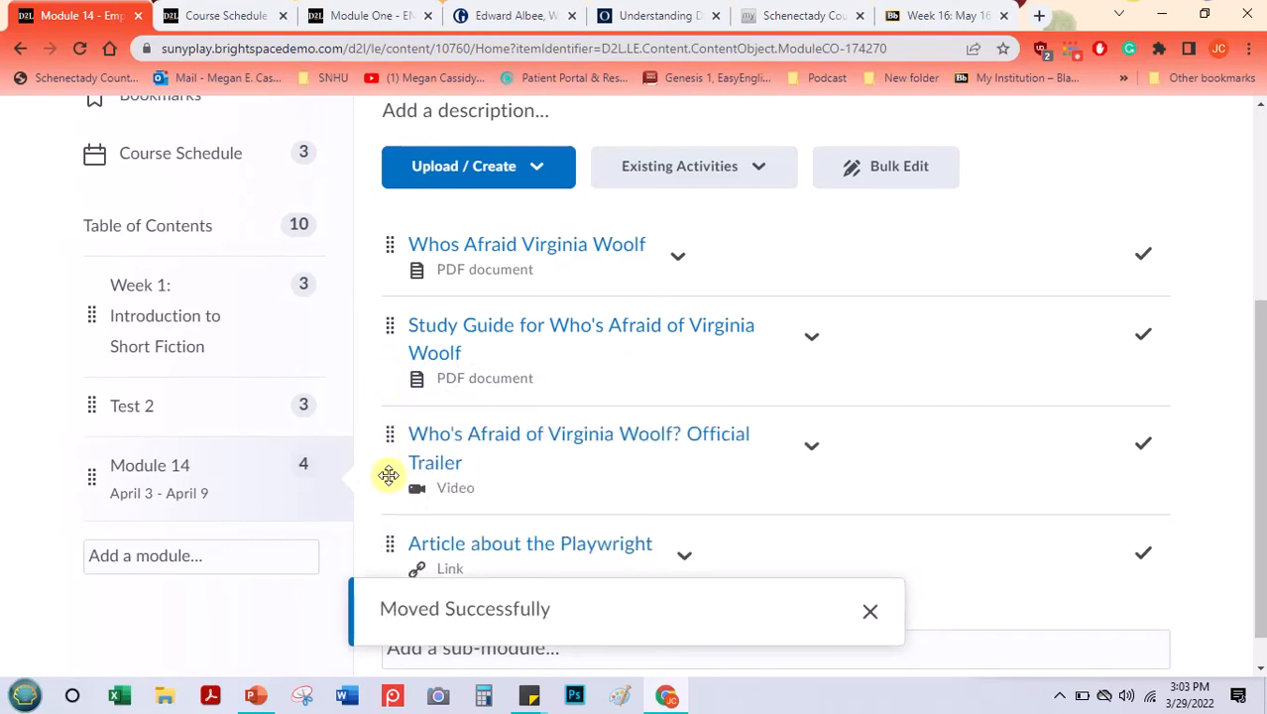
left_click_drag(385, 542, 393, 427)
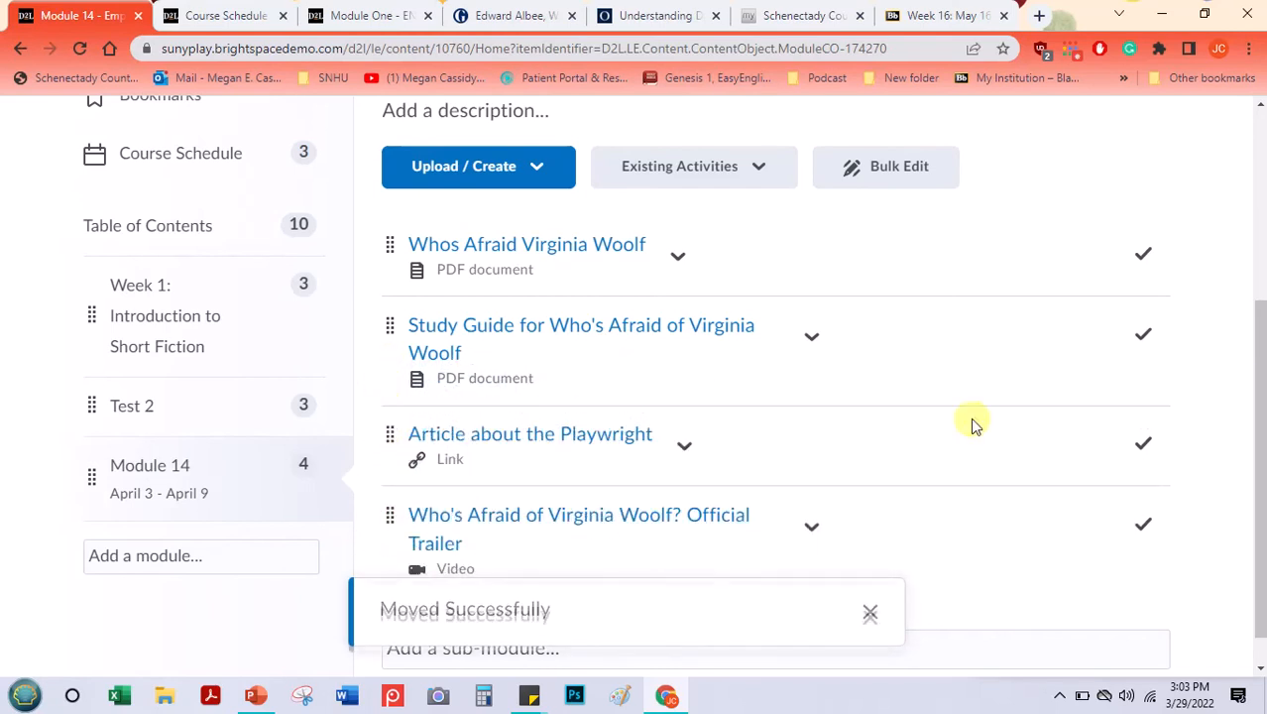
left_click_drag(1260, 379, 1256, 445)
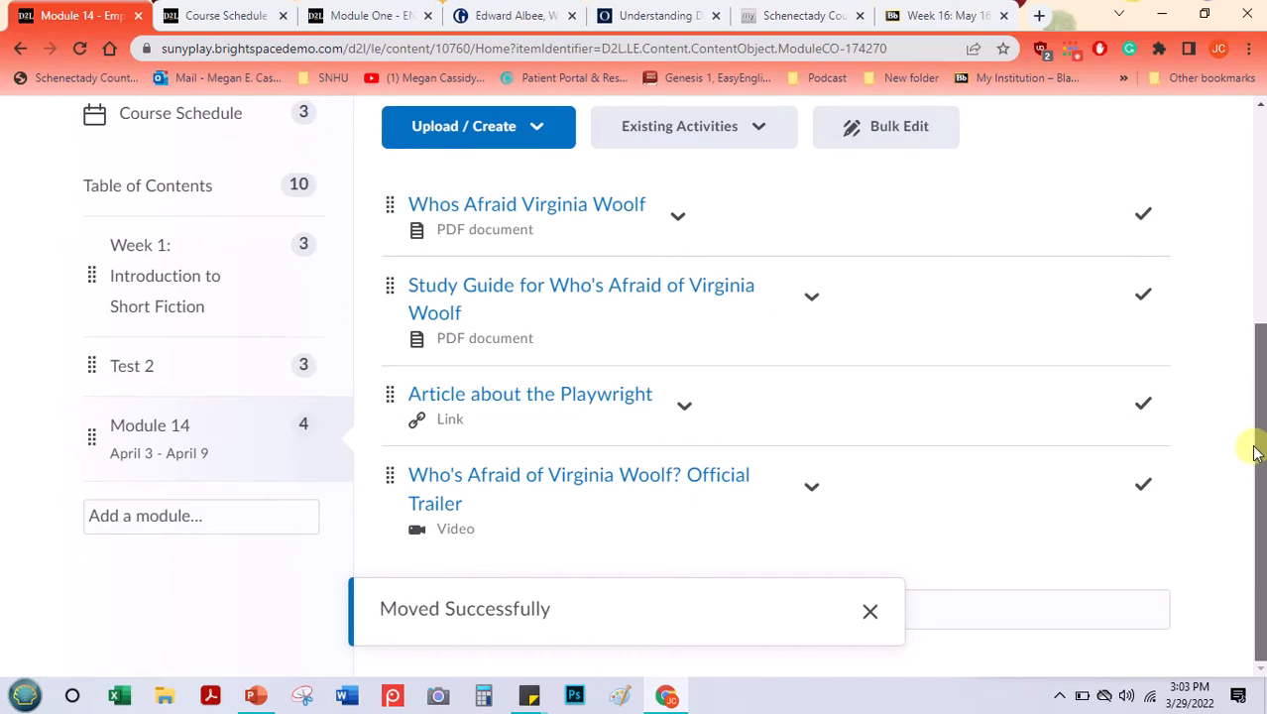
left_click(871, 610)
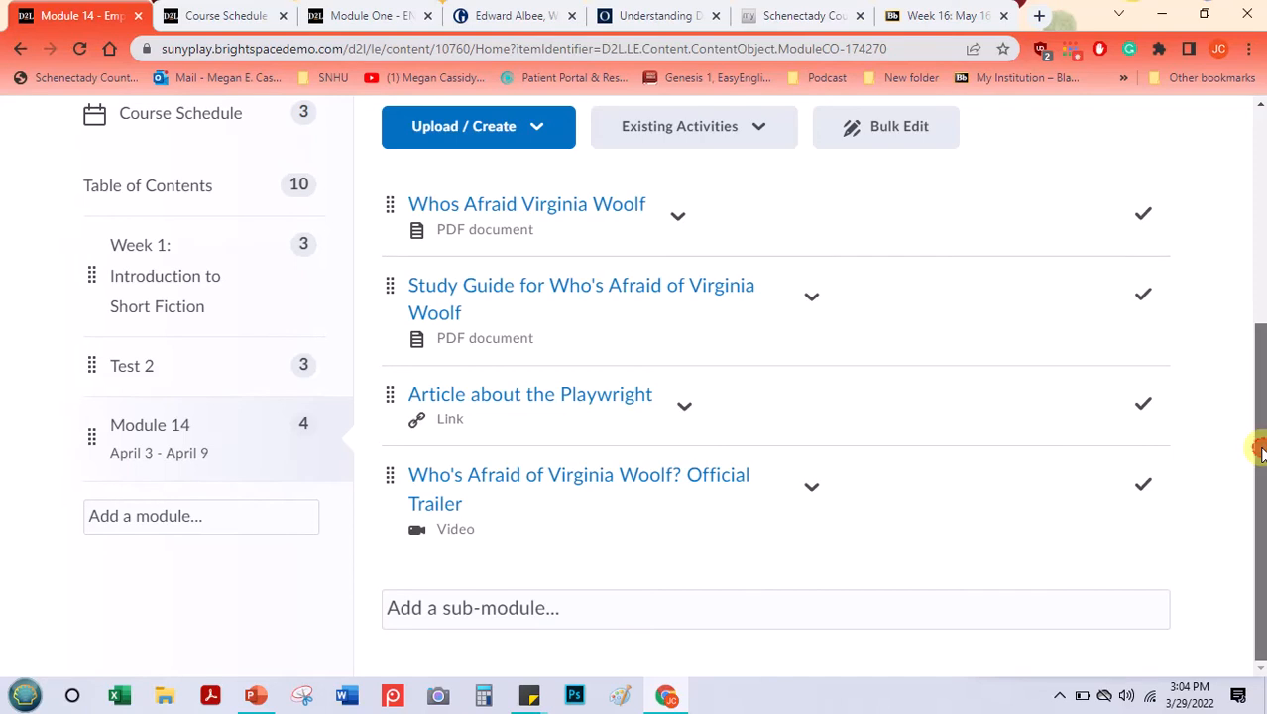
- Create a new file in Module 14 titled "About the Movie Who's Afraid of Virginia Woolf" and start its body text
left_click_drag(1261, 451, 1261, 435)
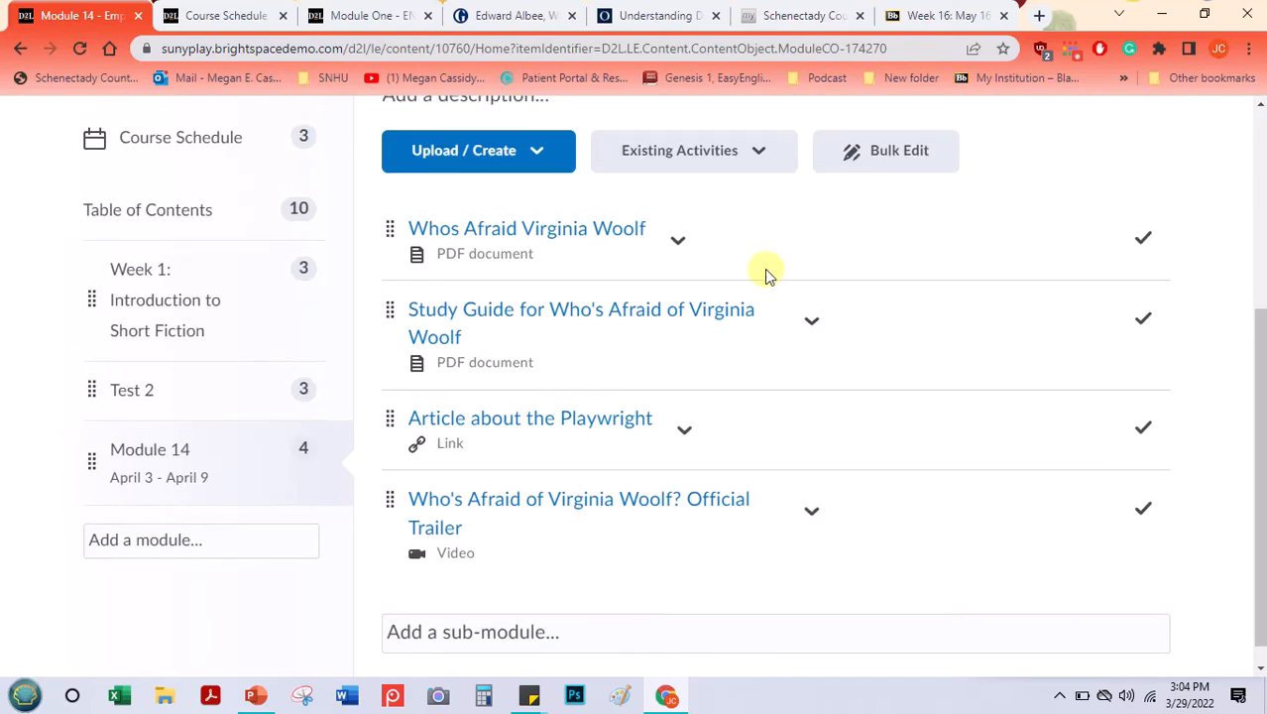
left_click(548, 157)
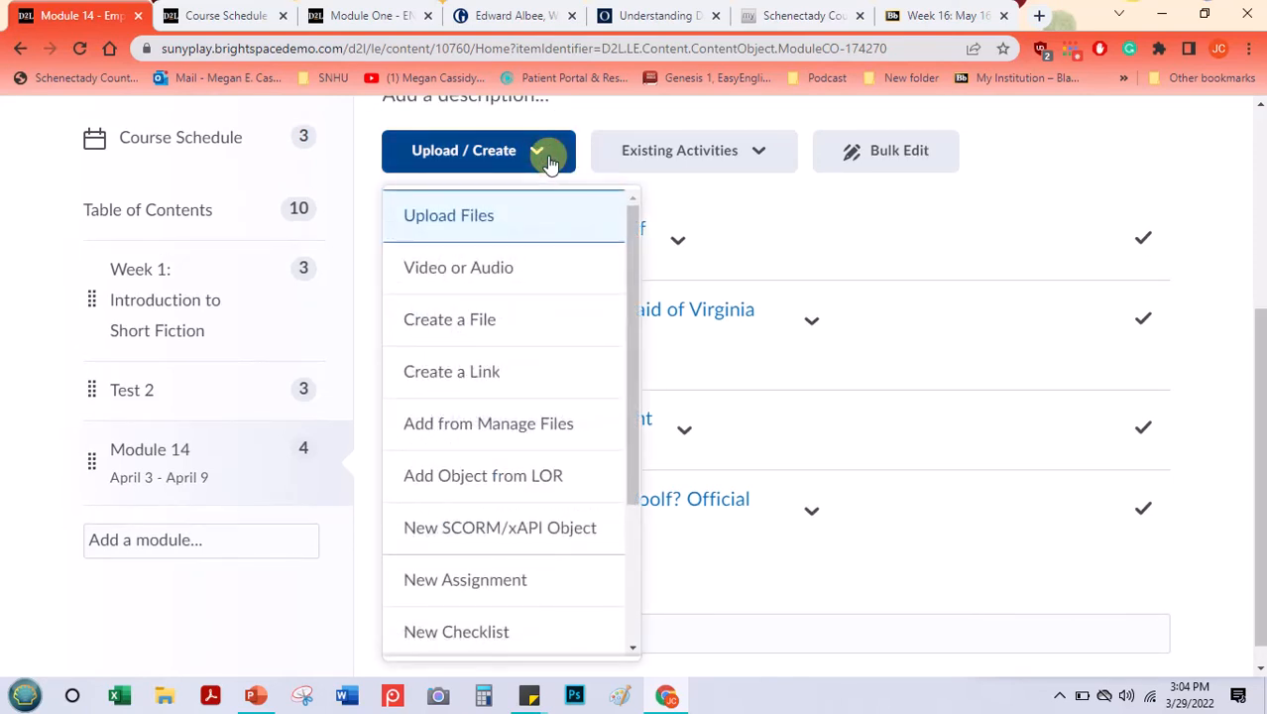
left_click(487, 322)
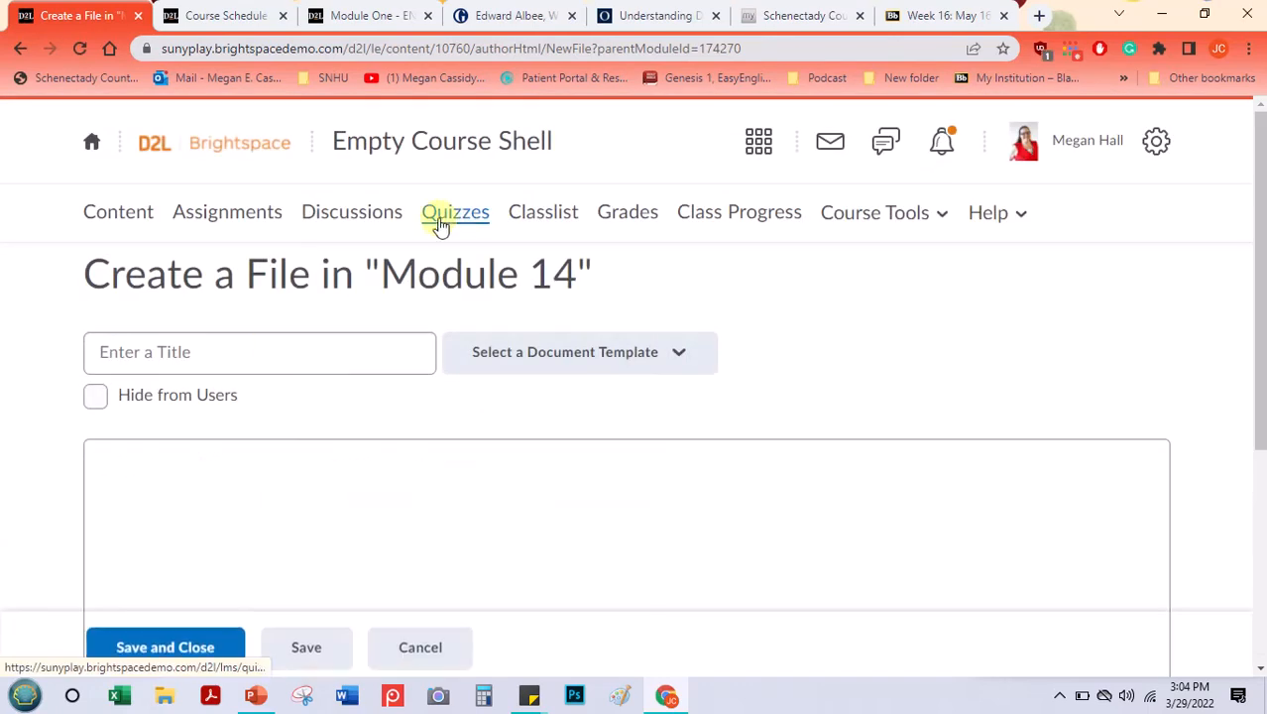
left_click(231, 364)
left_click_drag(1255, 253, 1255, 365)
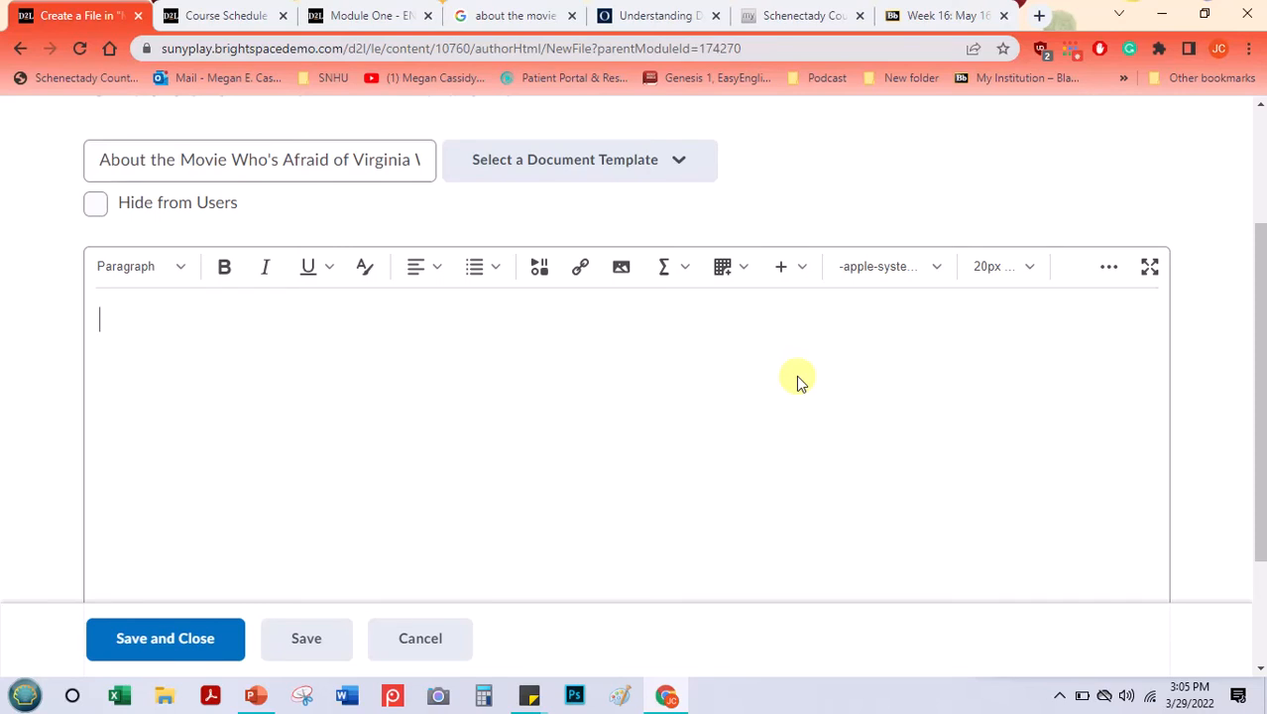
- Paste a description of the 1966 film "Who's Afraid of Virginia Woolf?" into the file's body and undo the paste
type("Who's Afraid of Virginia Woolf? is a 1966 American drama film directed by Mike Nichols in his directorial debut. The screenplay by Ernest Lehman is an adaptation of Edward Albee's 1962 play of the same name. It stars Elizabeth Taylor as Martha, Richard Burton as George, George Segal as Nick, and Sandy Dennis as Honey.")
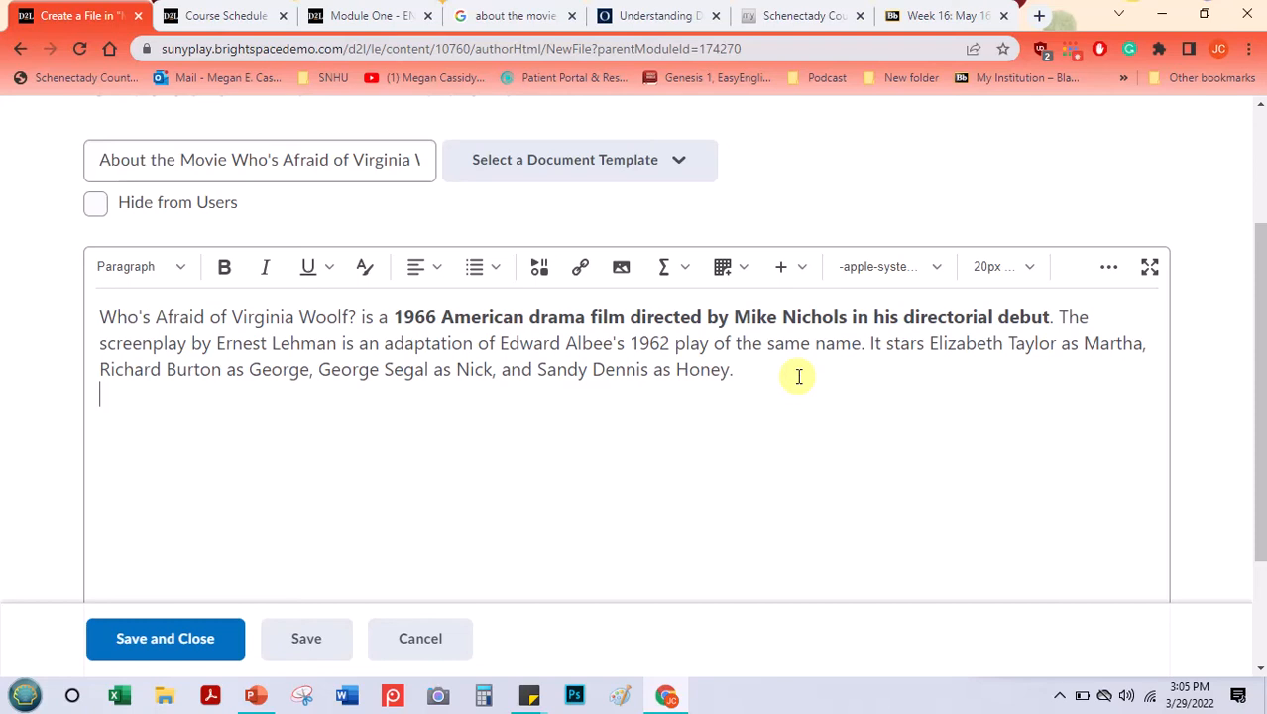
key("ctrl+z")
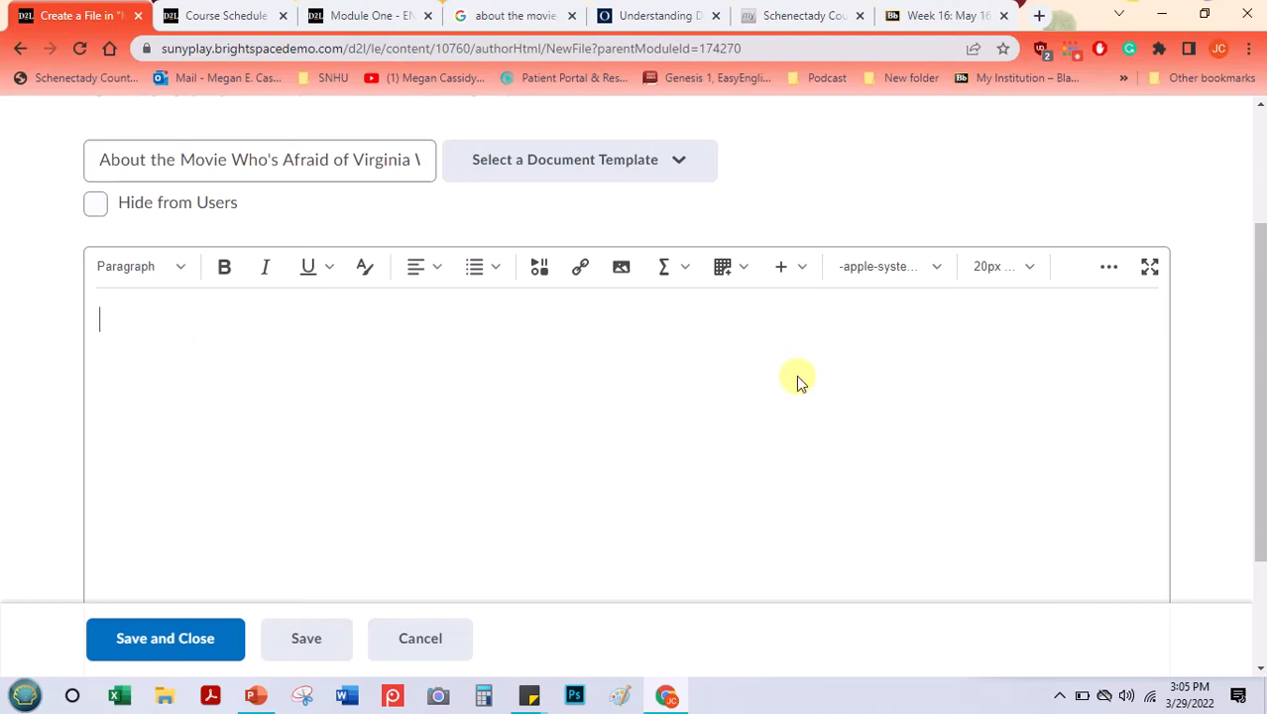
- Insert the 1966 film description in the file's body, with the Los Angeles Times film still copied from the image search beneath it
type("Who's Afraid of Virginia Woolf? is a 1966 American drama film directed by Mike Nichols in his directorial debut. The screenplay by Ernest Lehman is an adaptation of Edward Albee's 1962 play of the same name. It stars Elizabeth Taylor as Martha, Richard Burton as George, George Segal as Nick, and Sandy Dennis as Honey.")
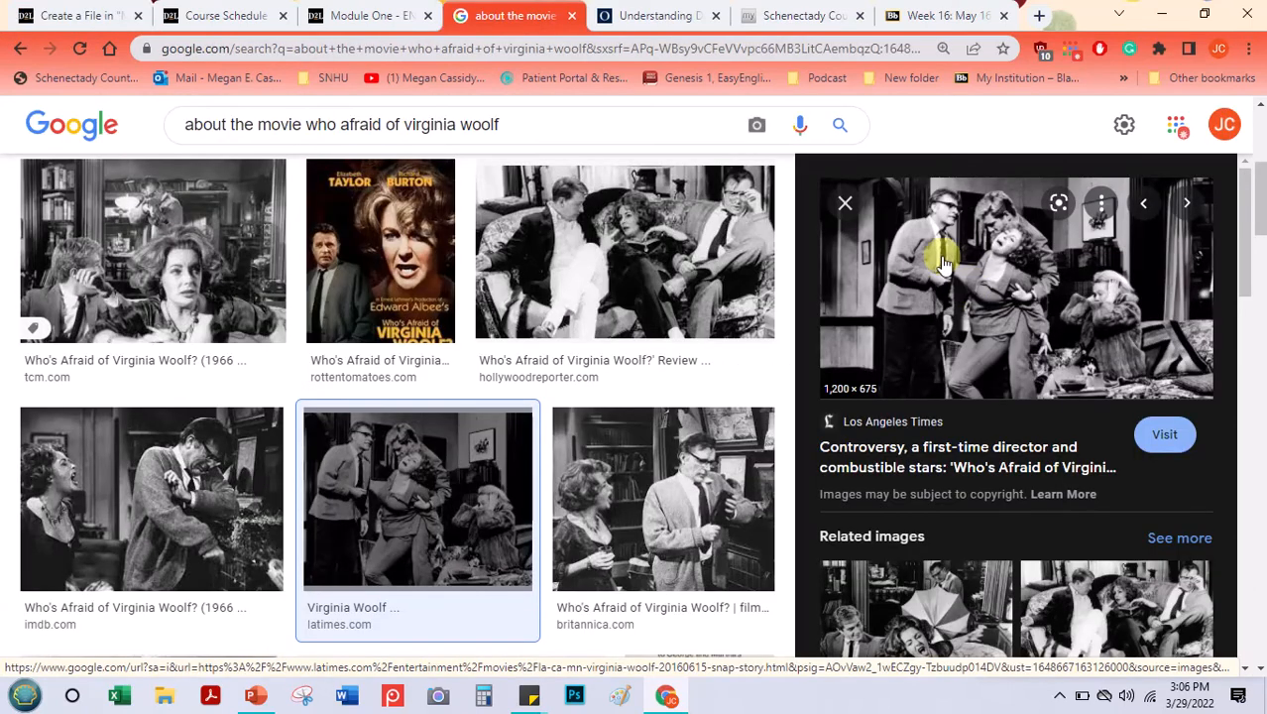
right_click(942, 263)
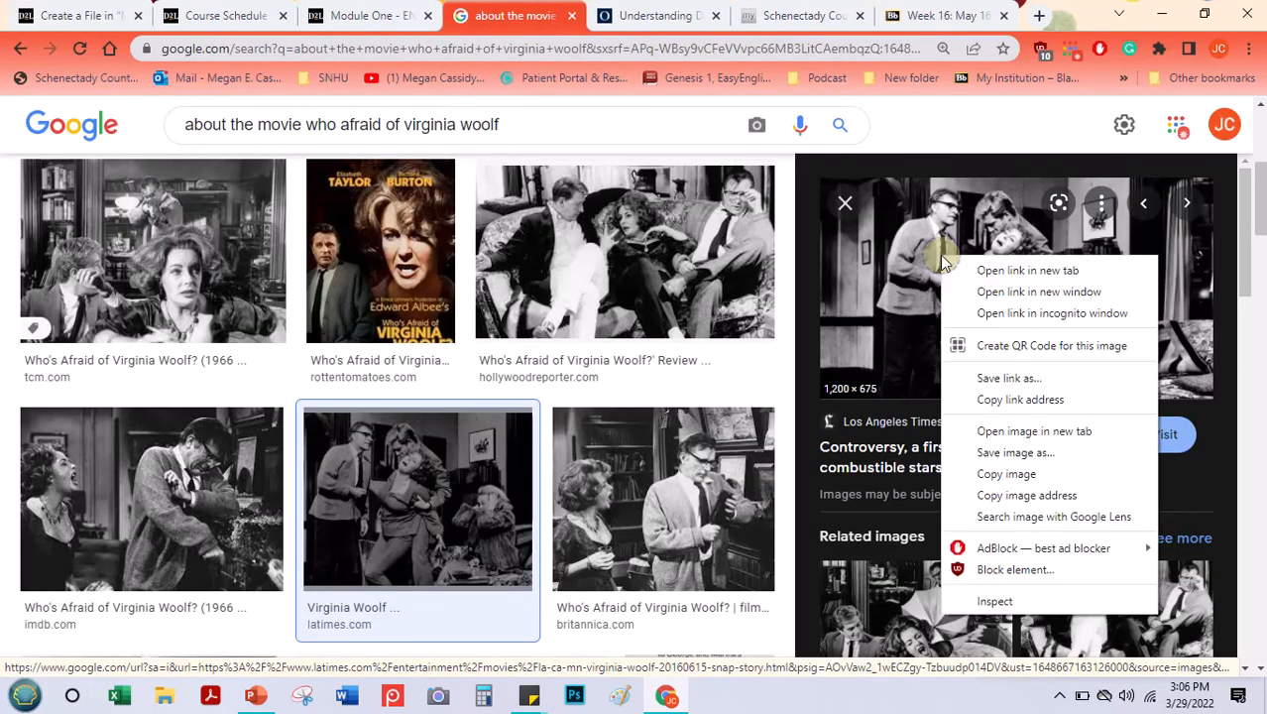
left_click(1008, 475)
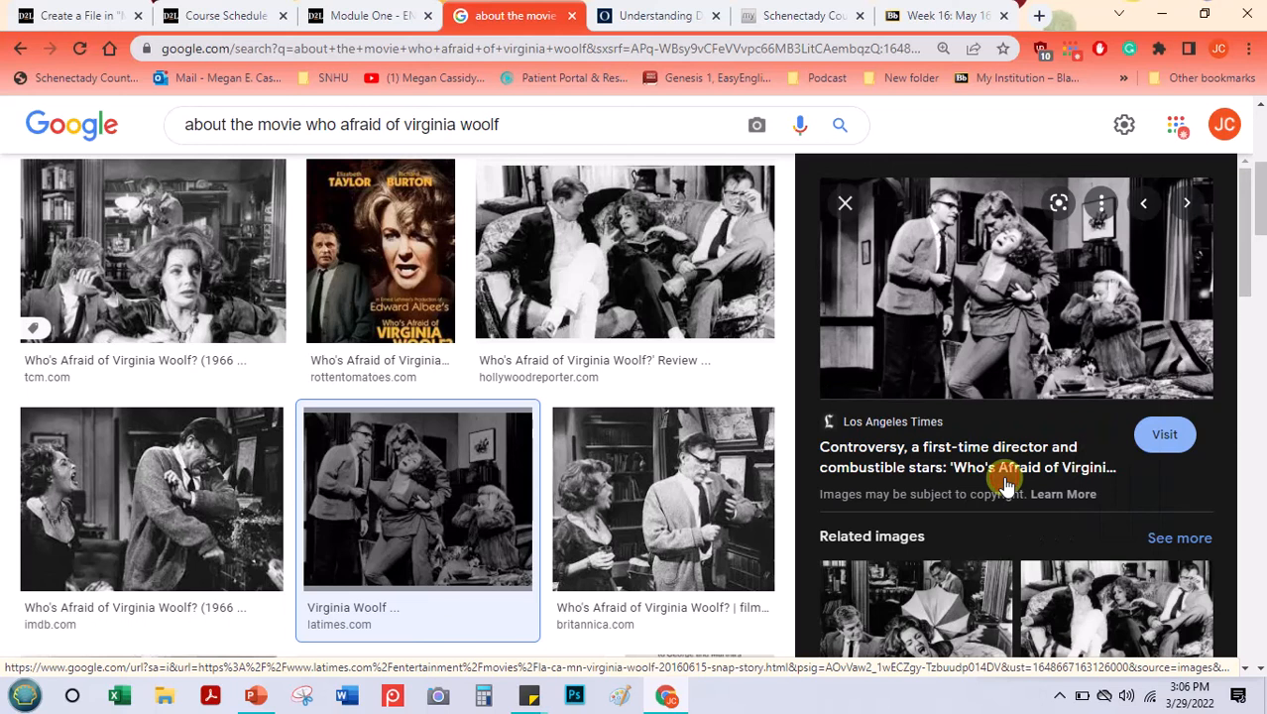
left_click(228, 15)
left_click(83, 12)
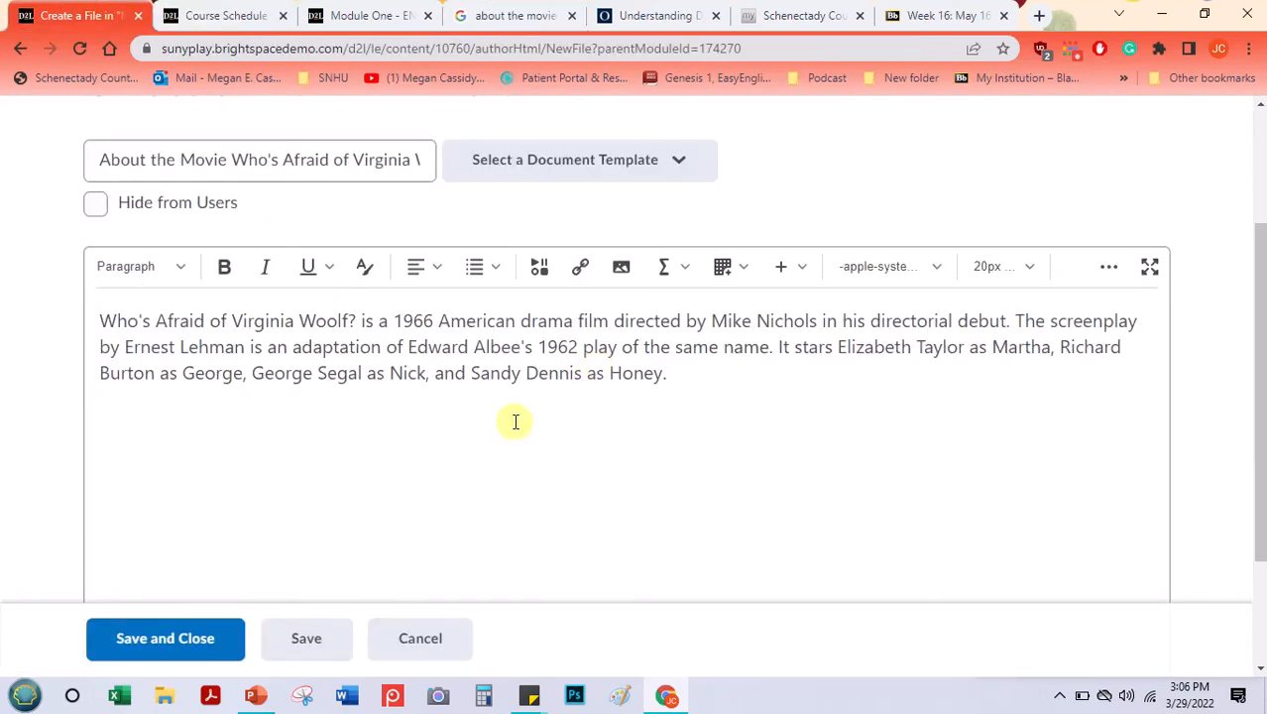
key("ctrl+v")
left_click(394, 483)
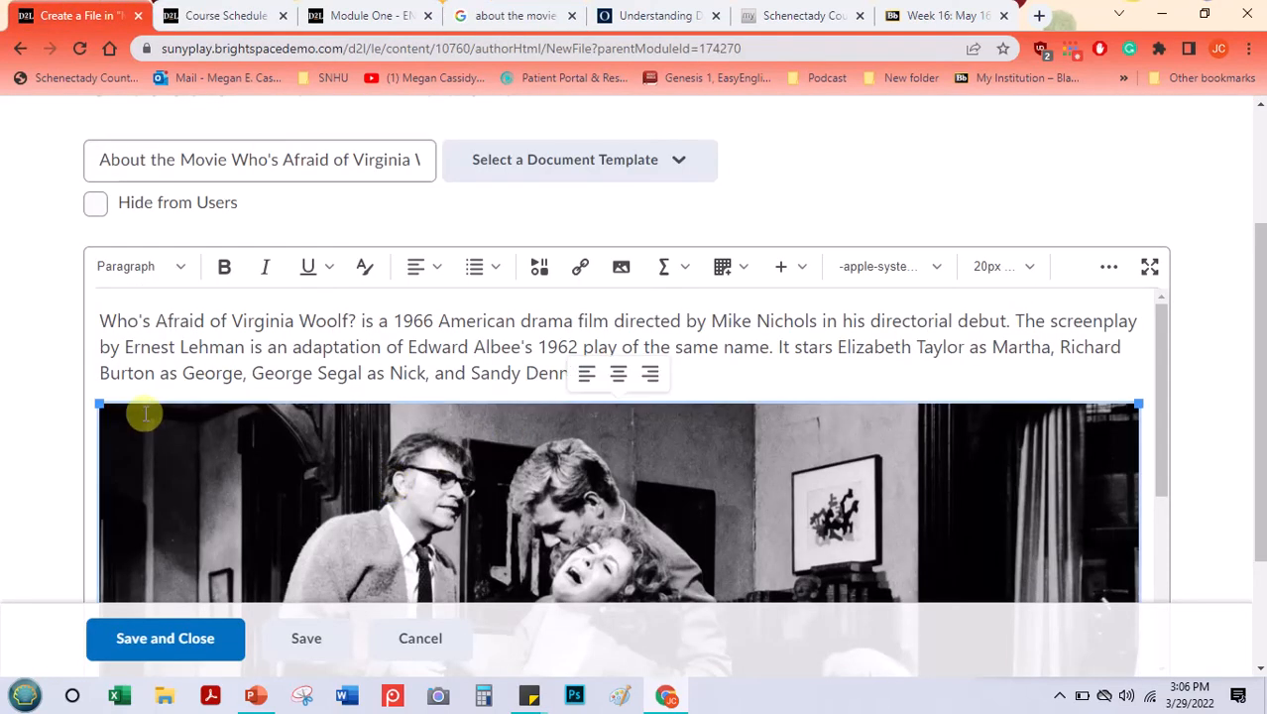
- Shrink the film still to about 40% of its pasted width and align it right
left_click_drag(99, 404, 520, 439)
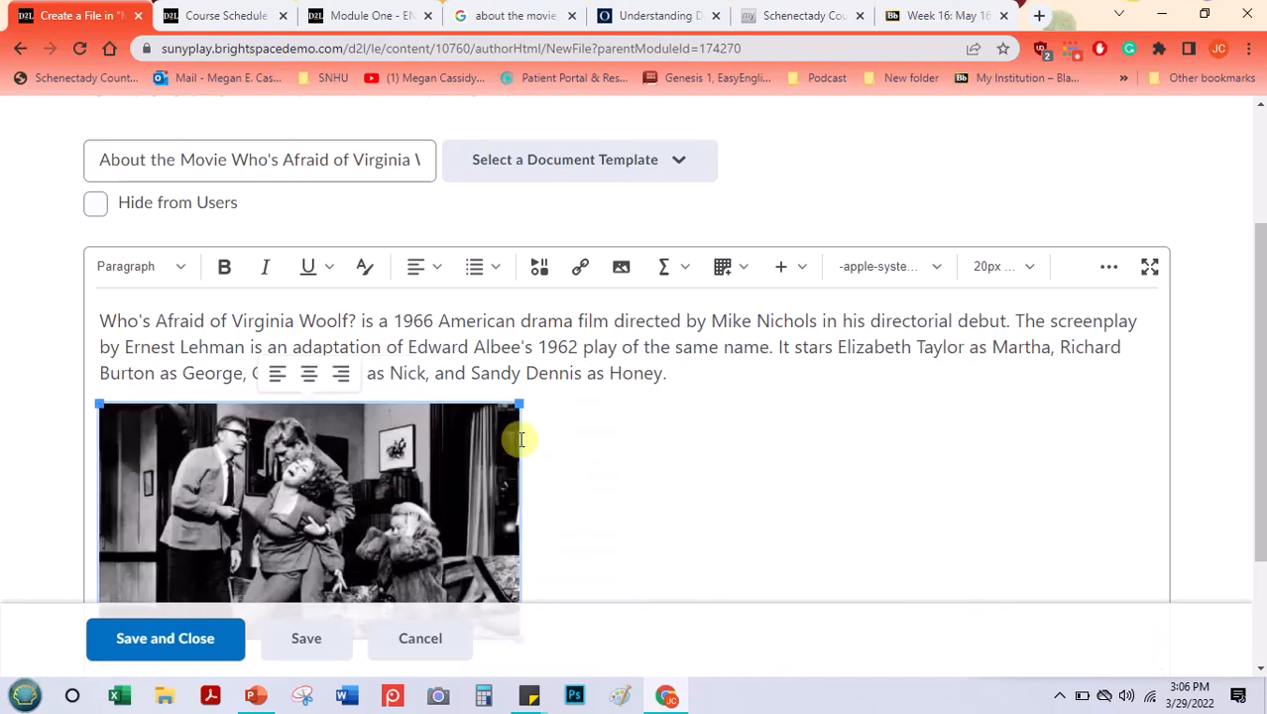
left_click(341, 373)
- Try adding two more copies of the film description between the first paragraph and the image
left_click_drag(698, 373, 47, 326)
left_click(153, 409)
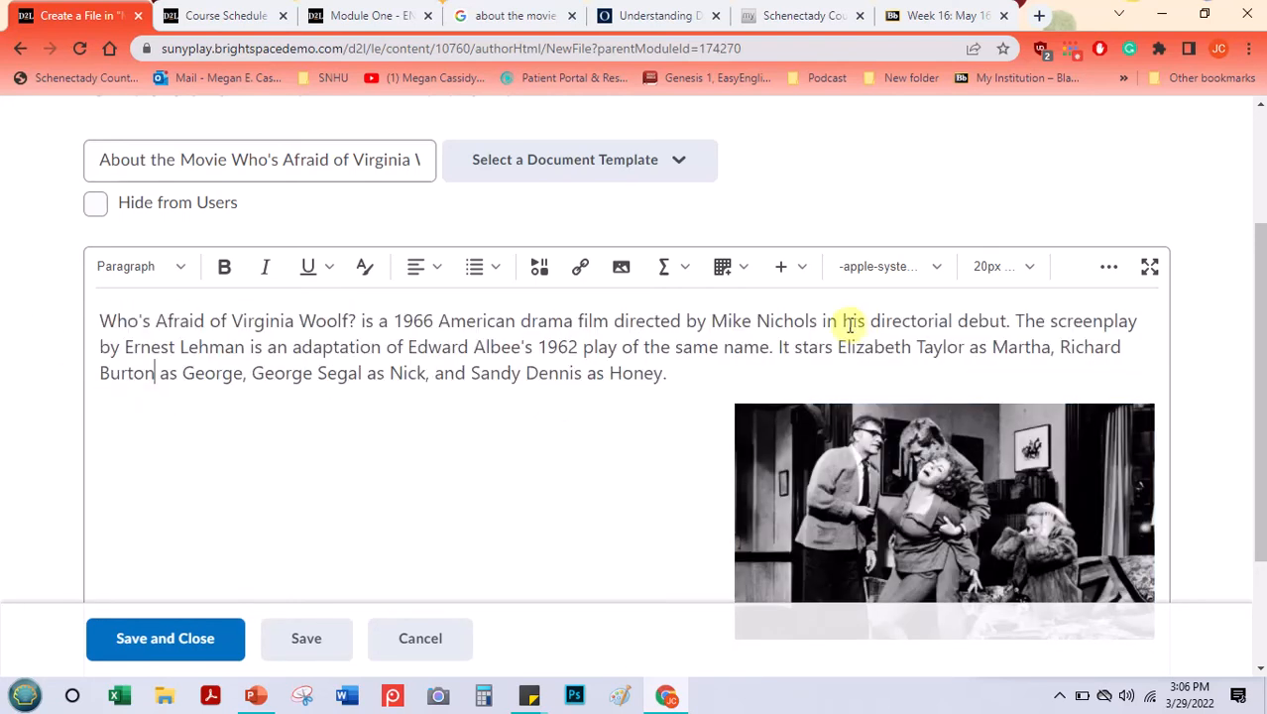
left_click(709, 384)
key("Return")
key("ctrl+v")
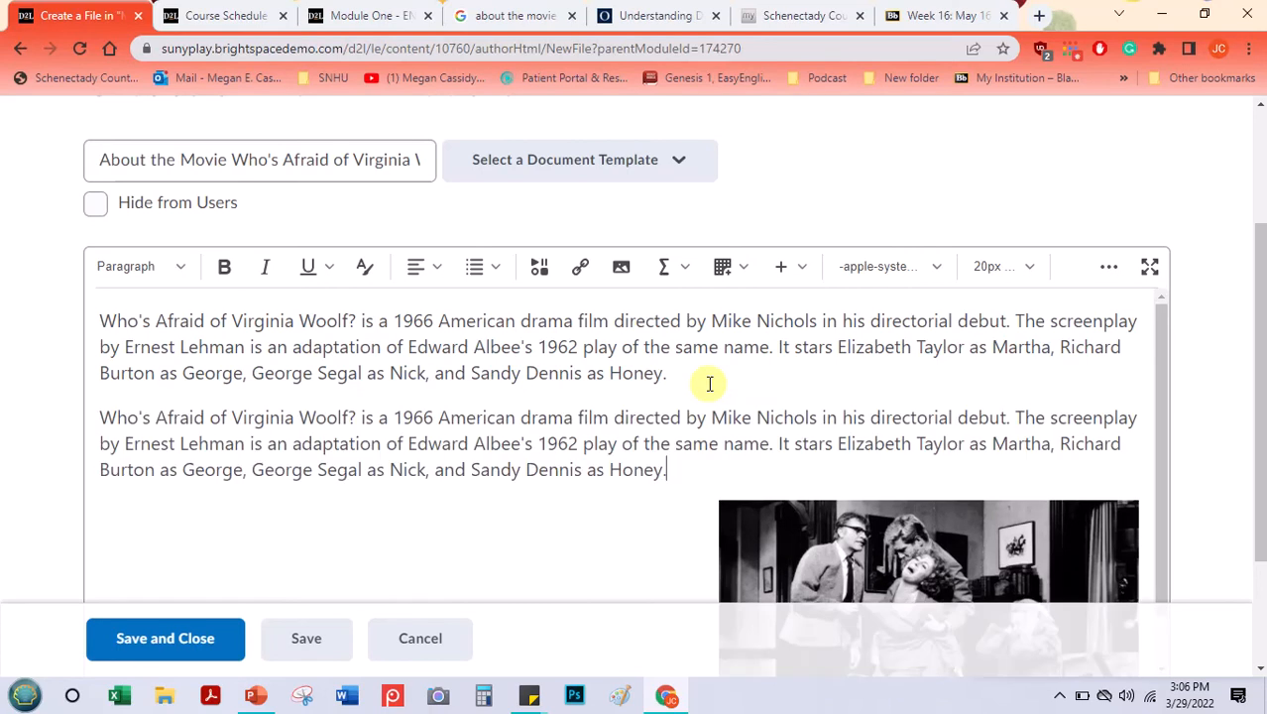
key("ctrl+v")
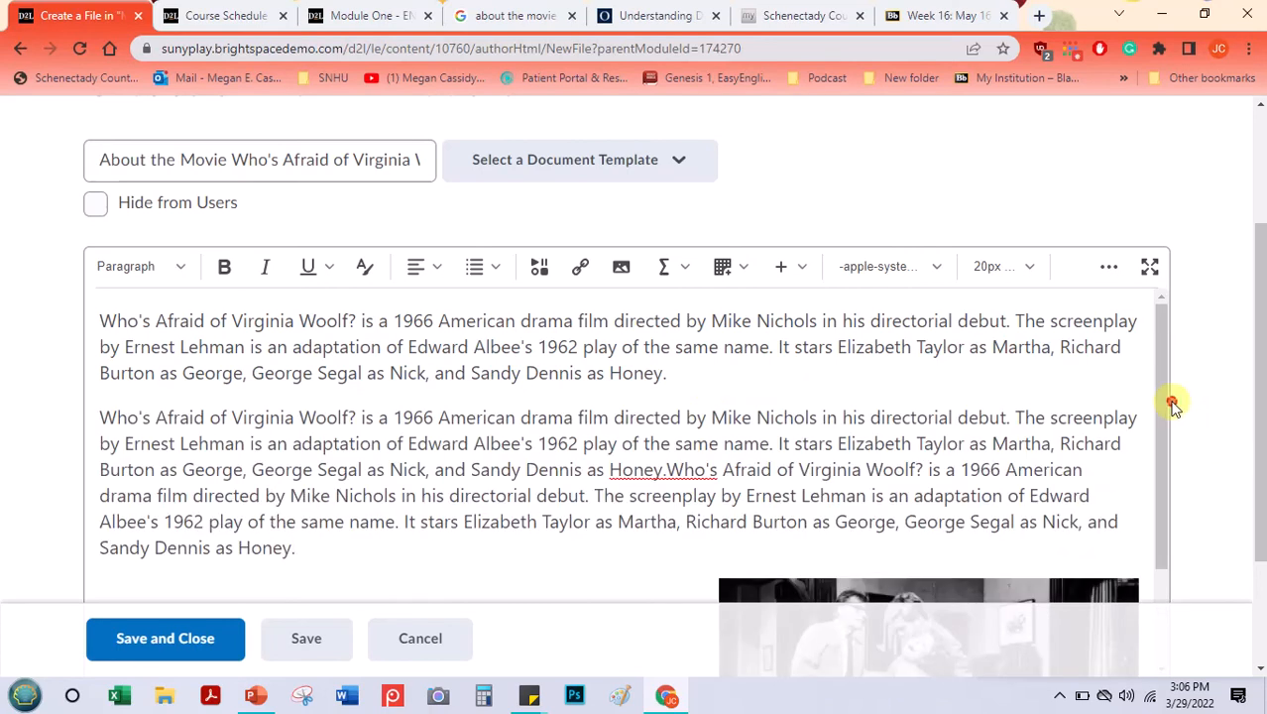
left_click_drag(1162, 424, 1152, 506)
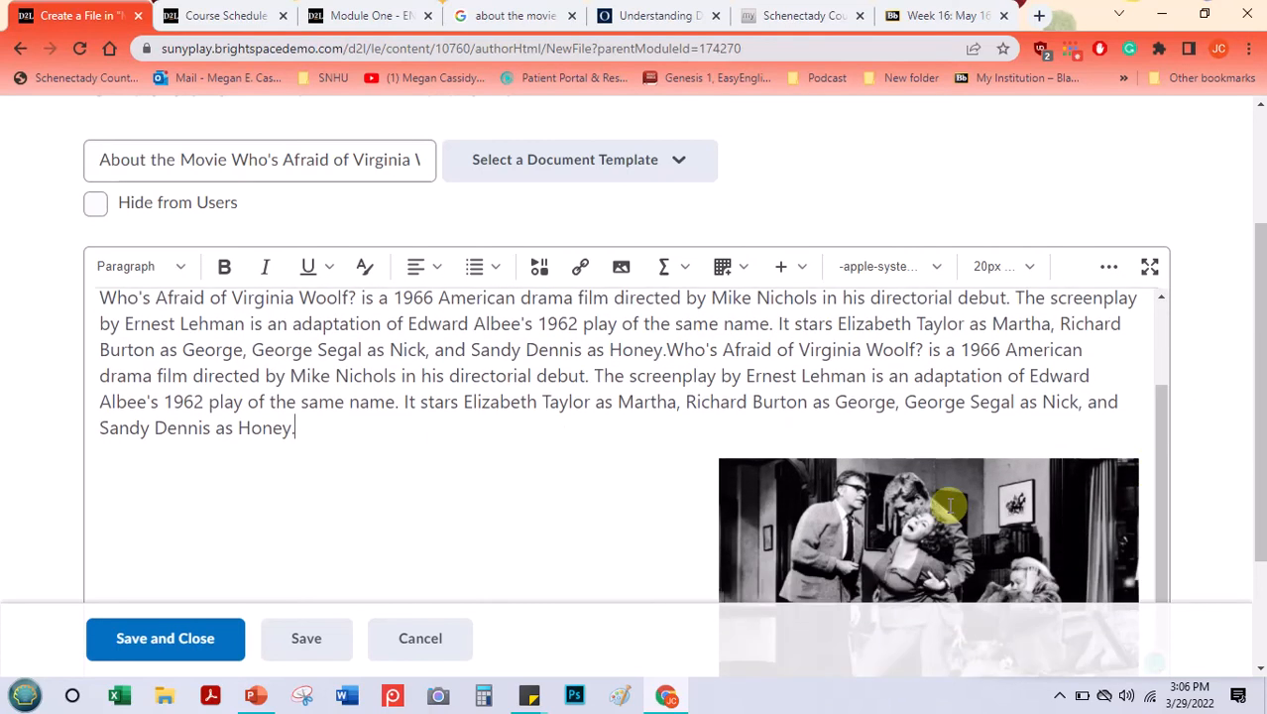
left_click(947, 504)
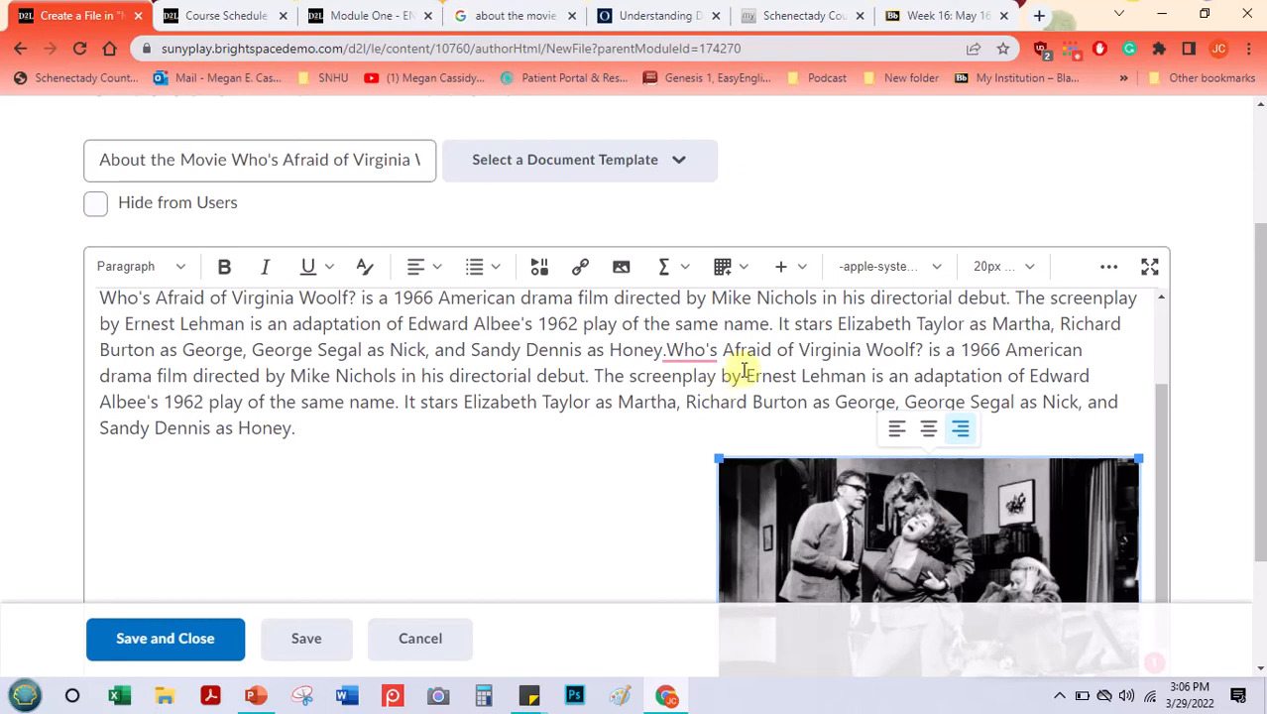
- Undo the extra copies of the description and remove the blank line above the image
key("ctrl+z")
key("Return")
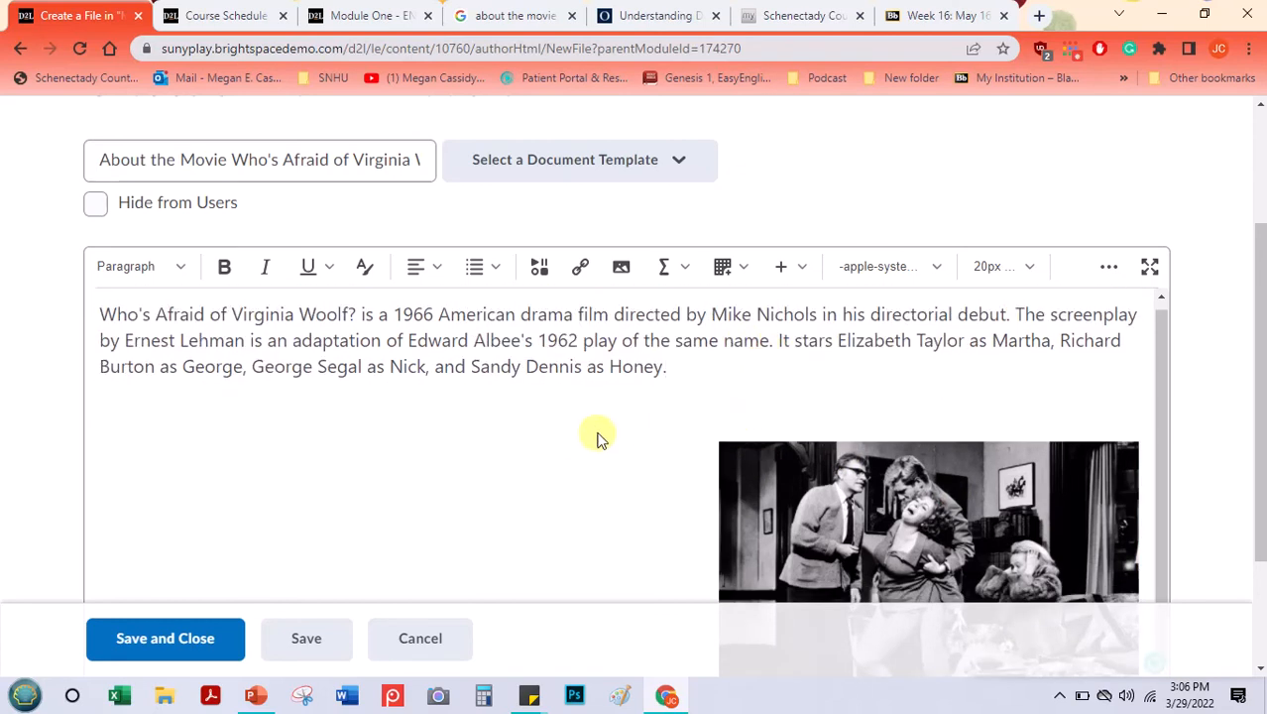
key("BackSpace")
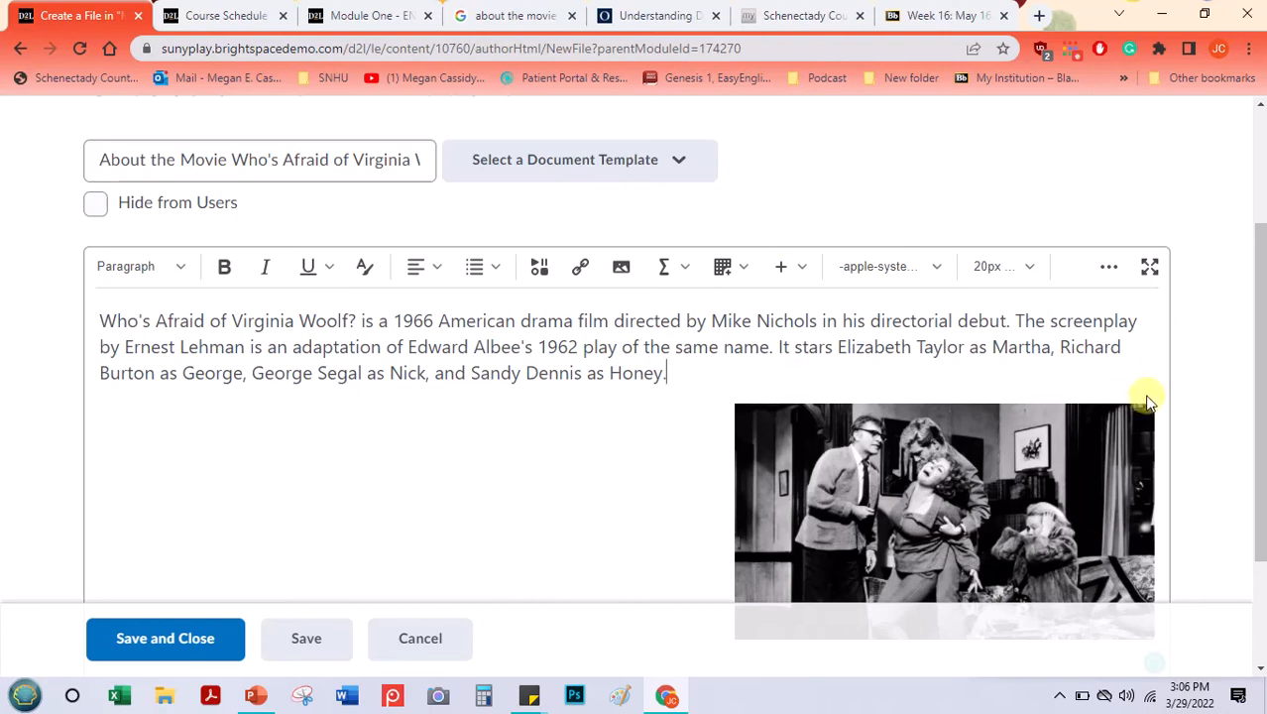
- Look over the editor's font choices and its additional editing tools with the image selected
left_click(877, 436)
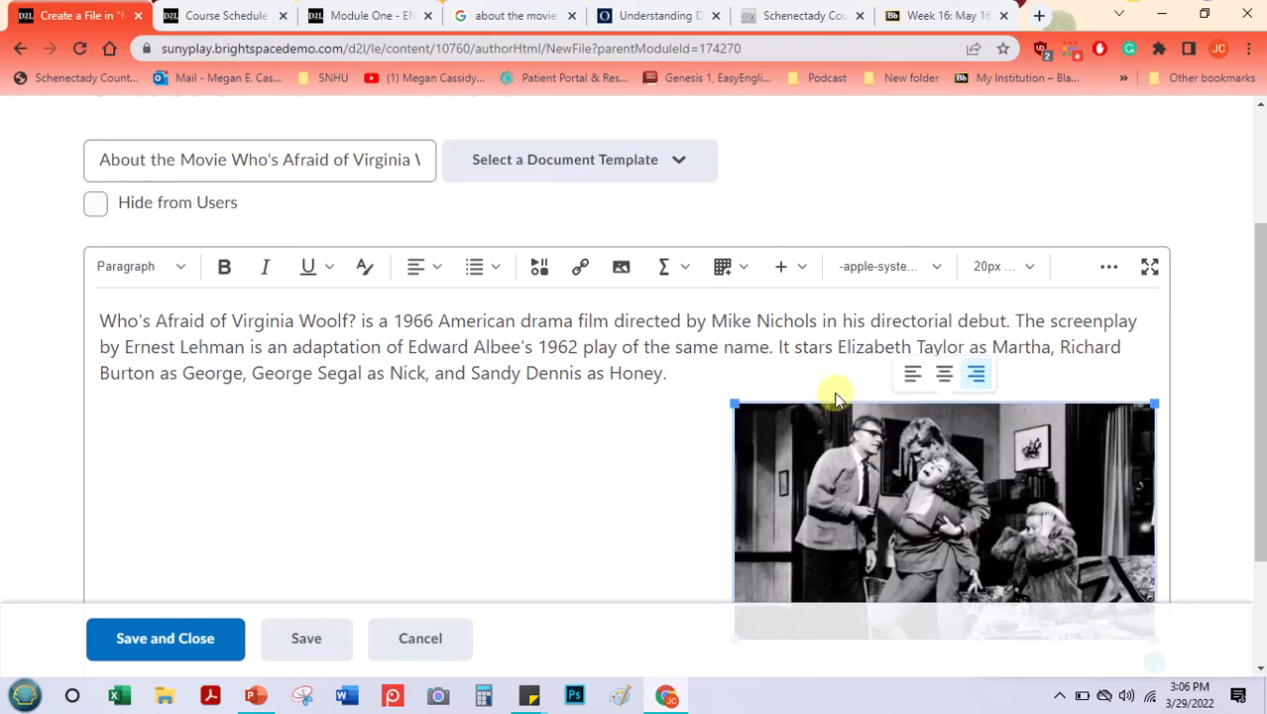
left_click(937, 270)
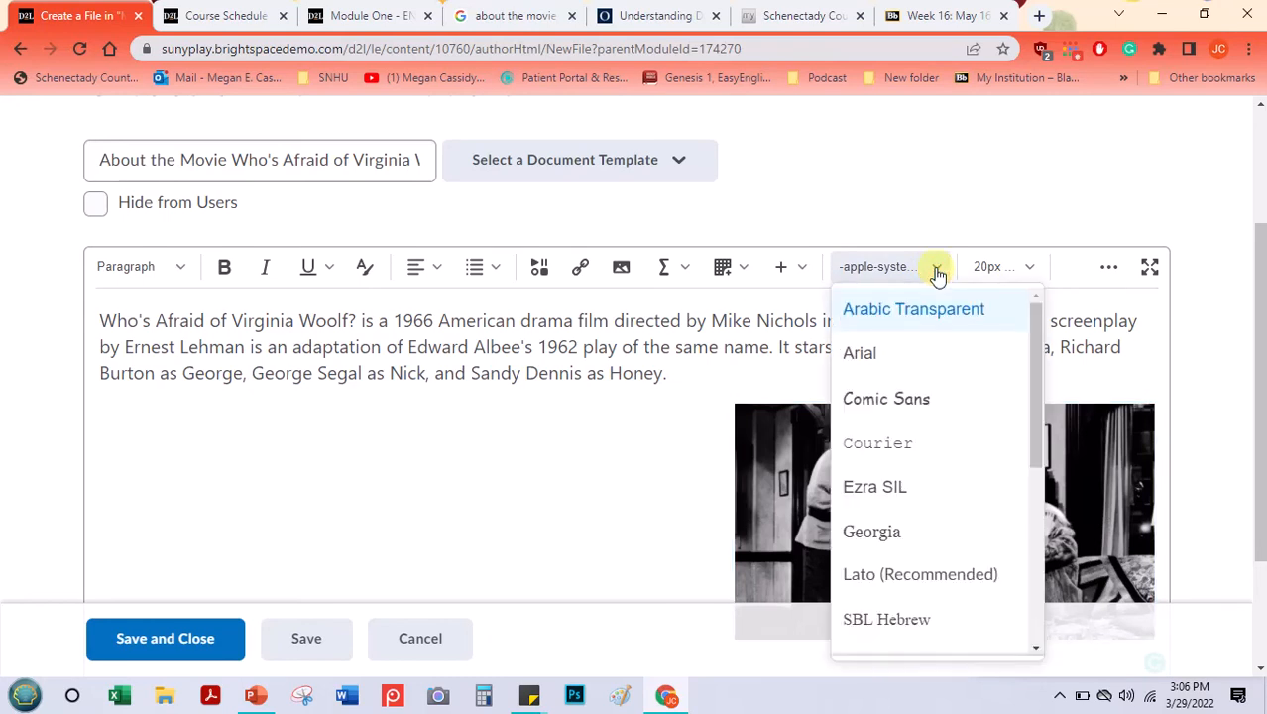
left_click(937, 270)
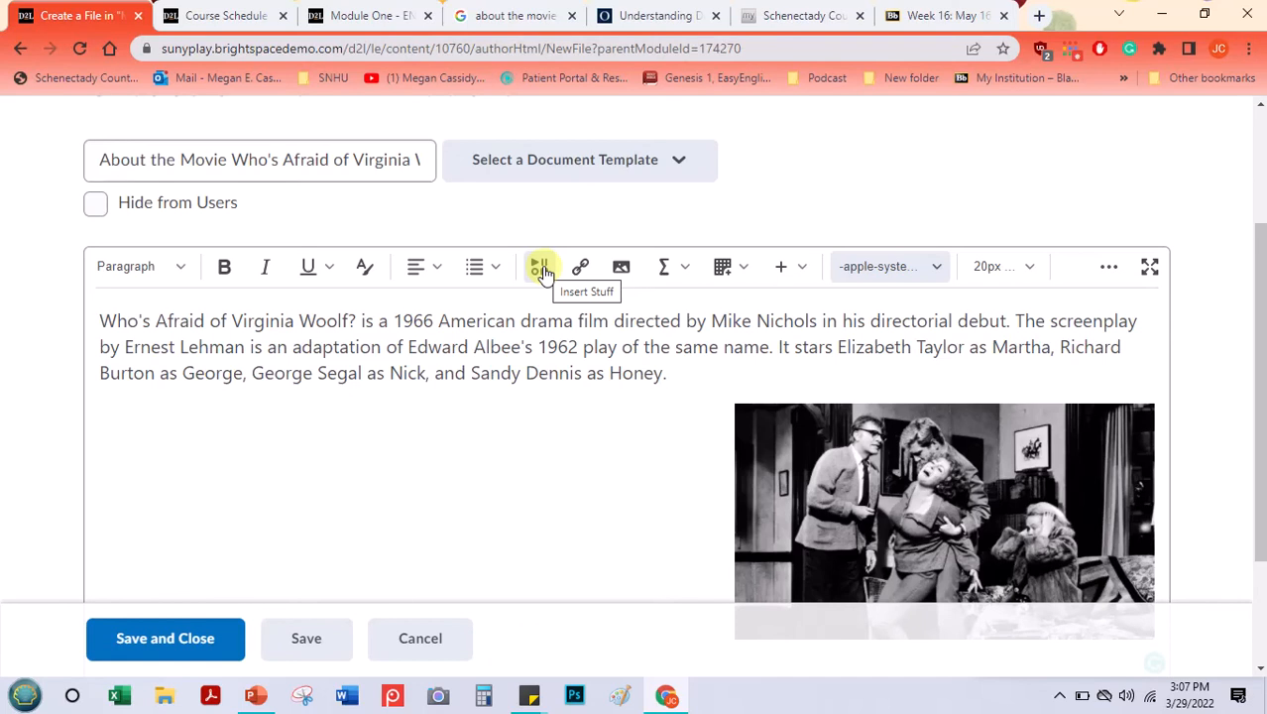
left_click(1107, 268)
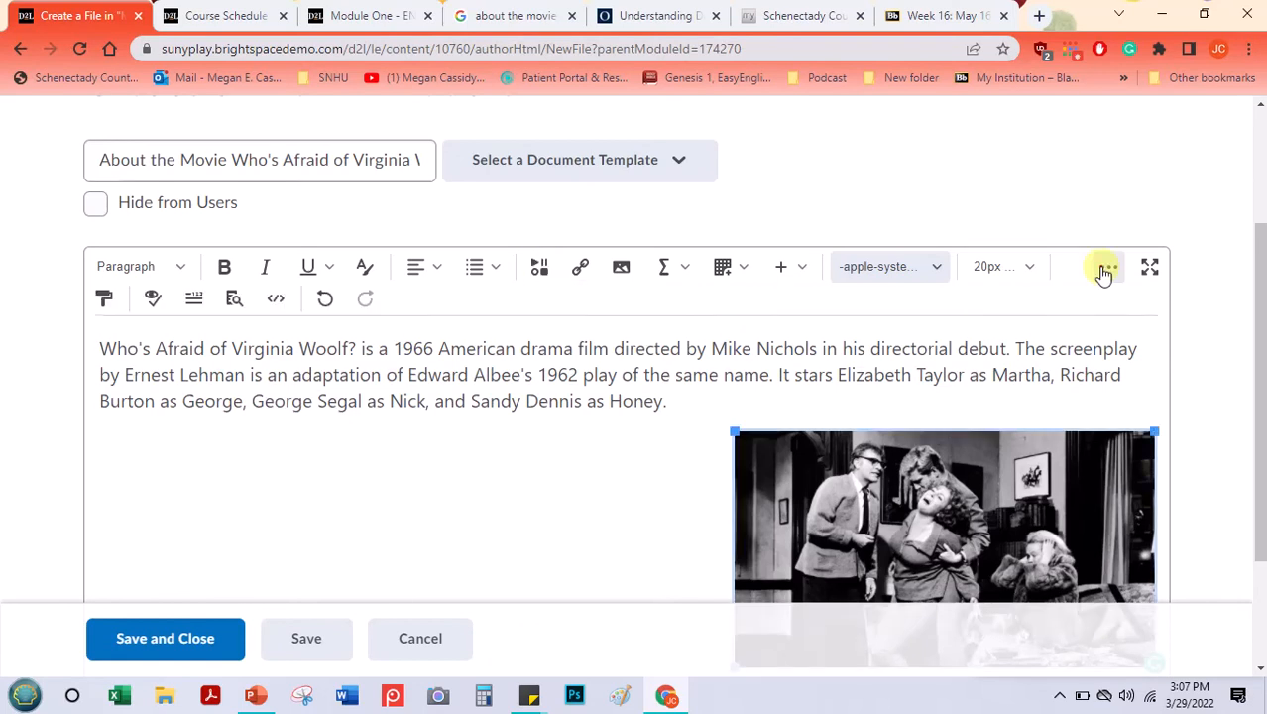
left_click(1105, 272)
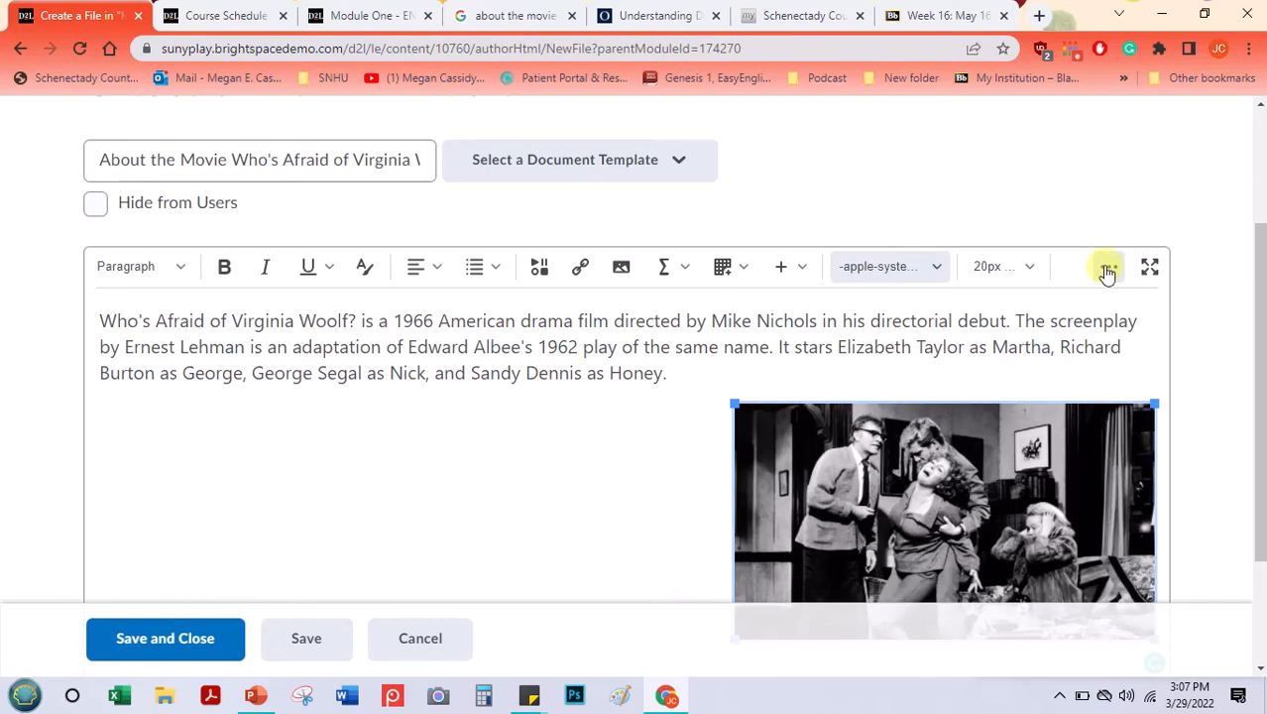
- Run the Accessibility Checker on the file's content and dismiss its report
left_click(1104, 270)
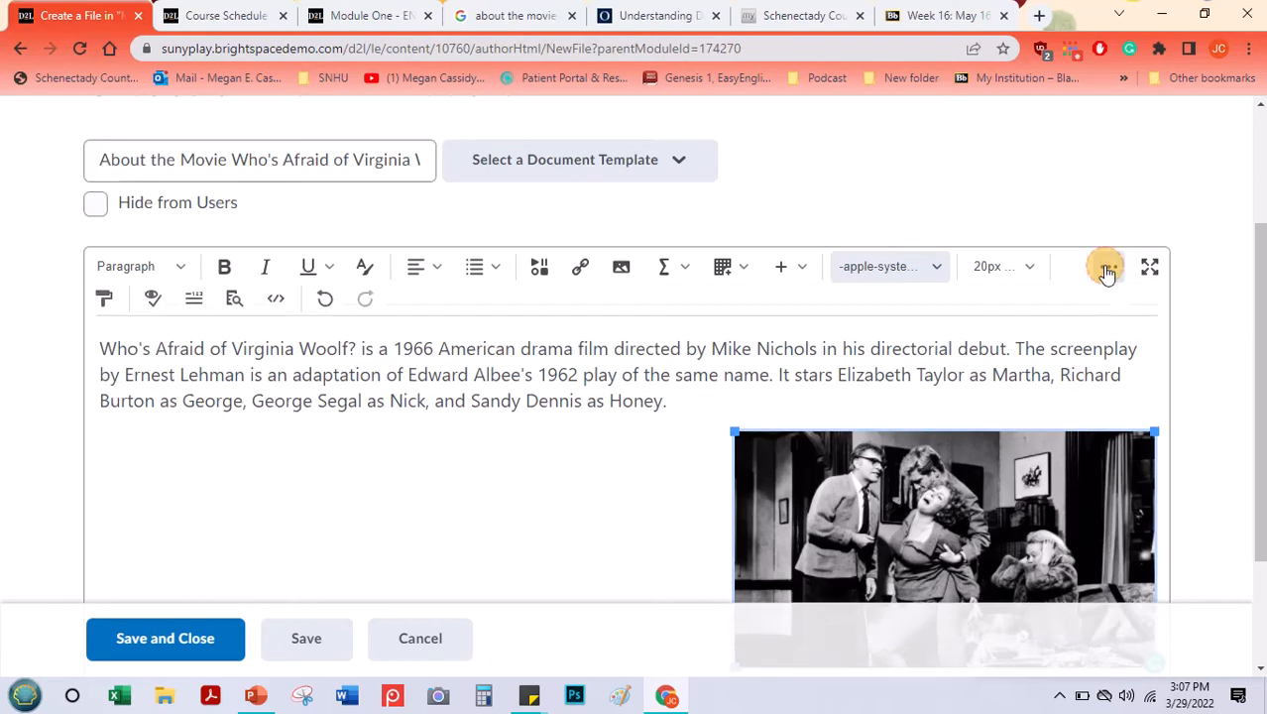
left_click(153, 303)
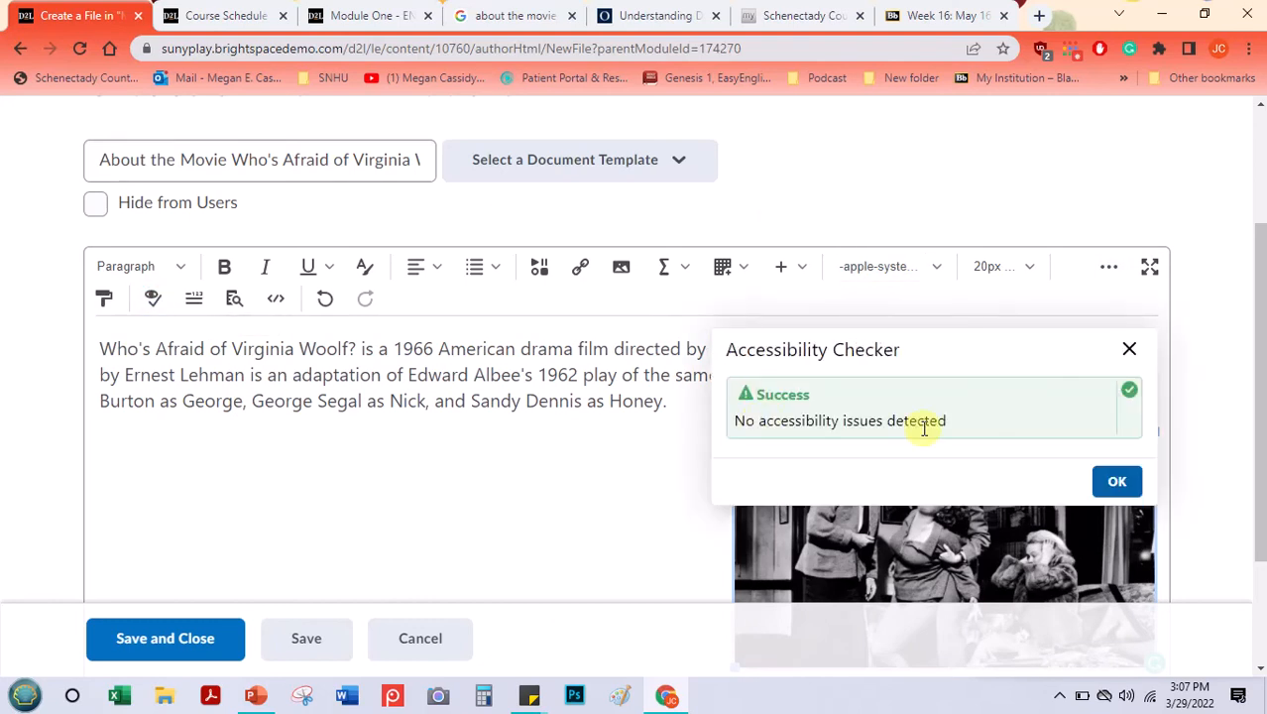
left_click(1101, 481)
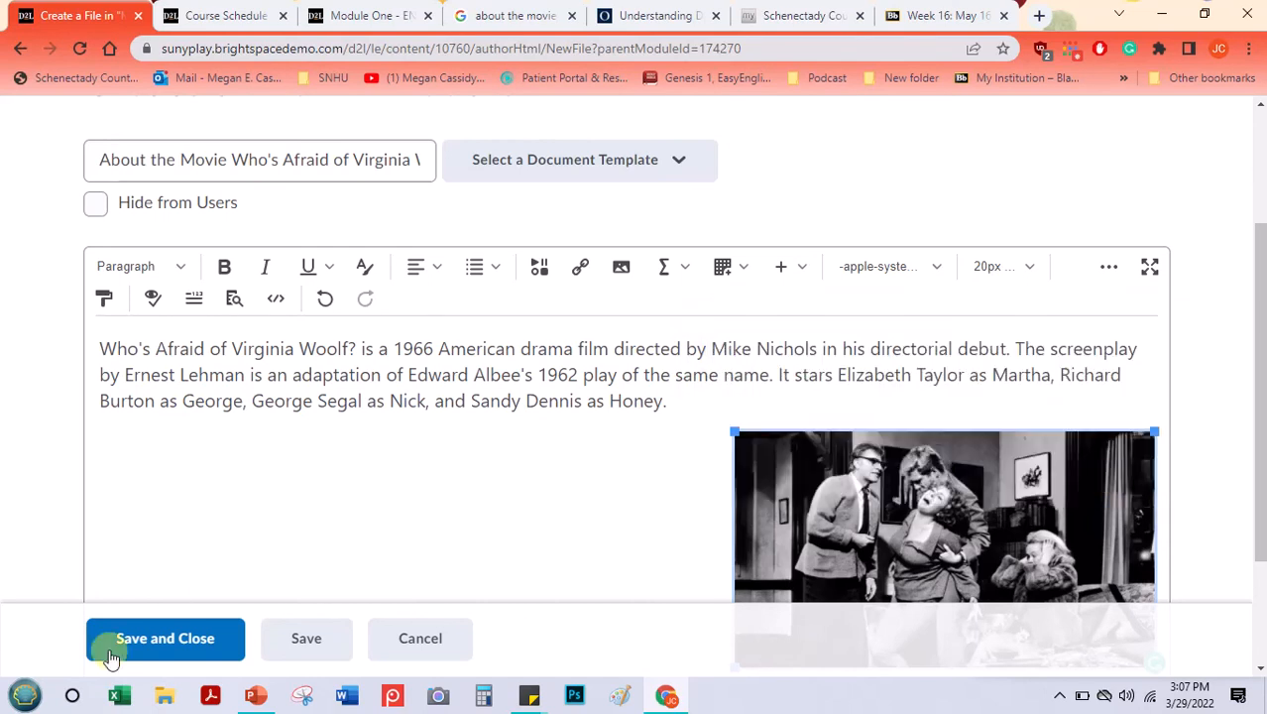
- Save and close the movie file, and return to the Module 14 page to review its topic list
left_click(167, 642)
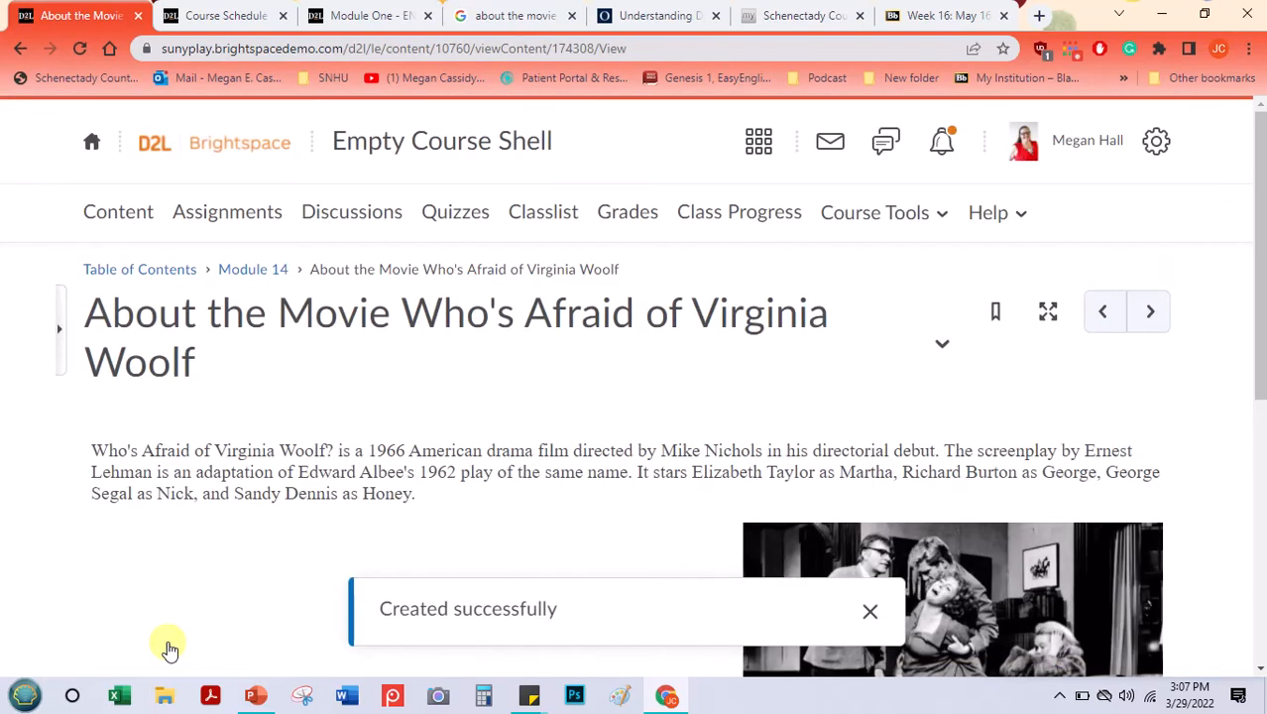
left_click_drag(1259, 298, 1253, 255)
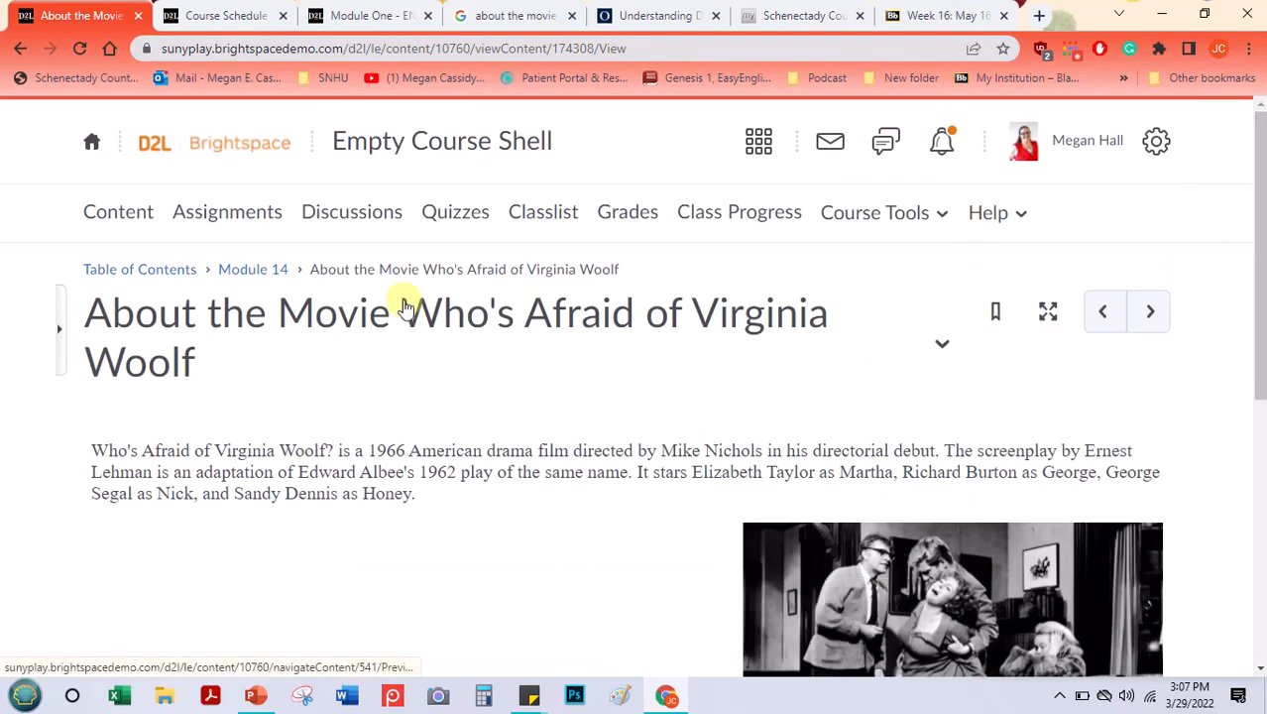
left_click(244, 270)
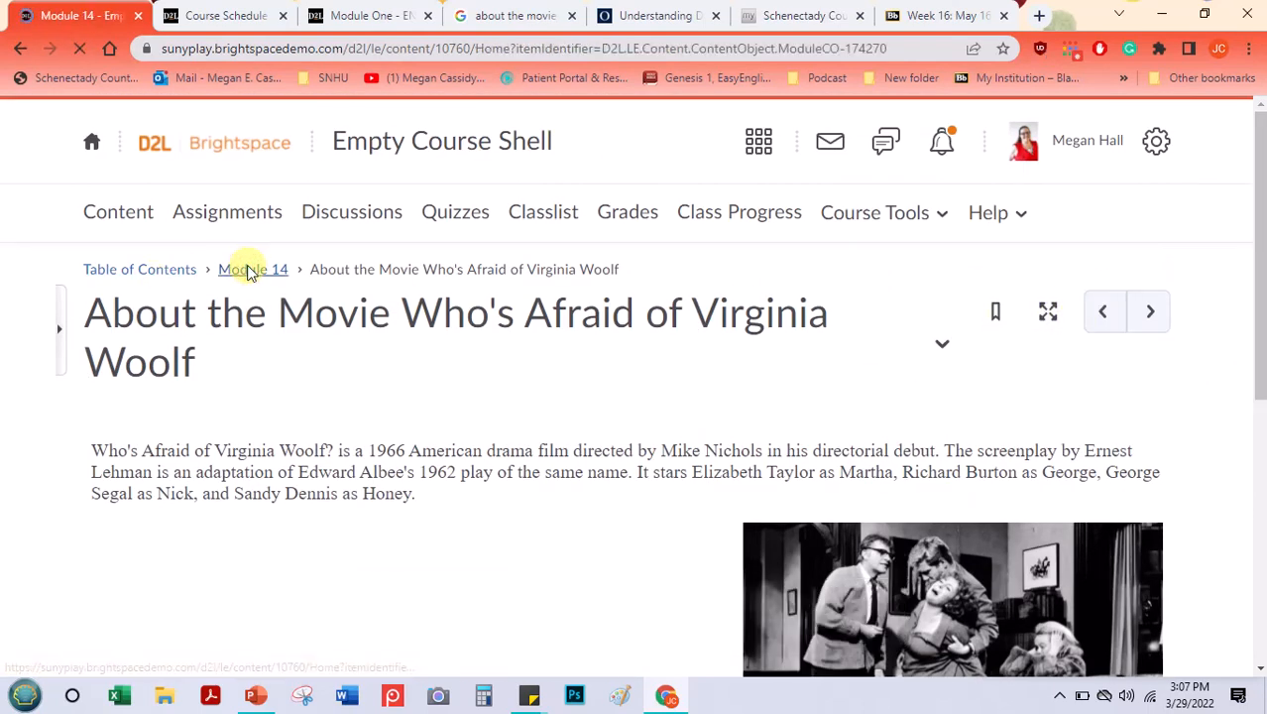
scroll(1236, 286, "down", 5)
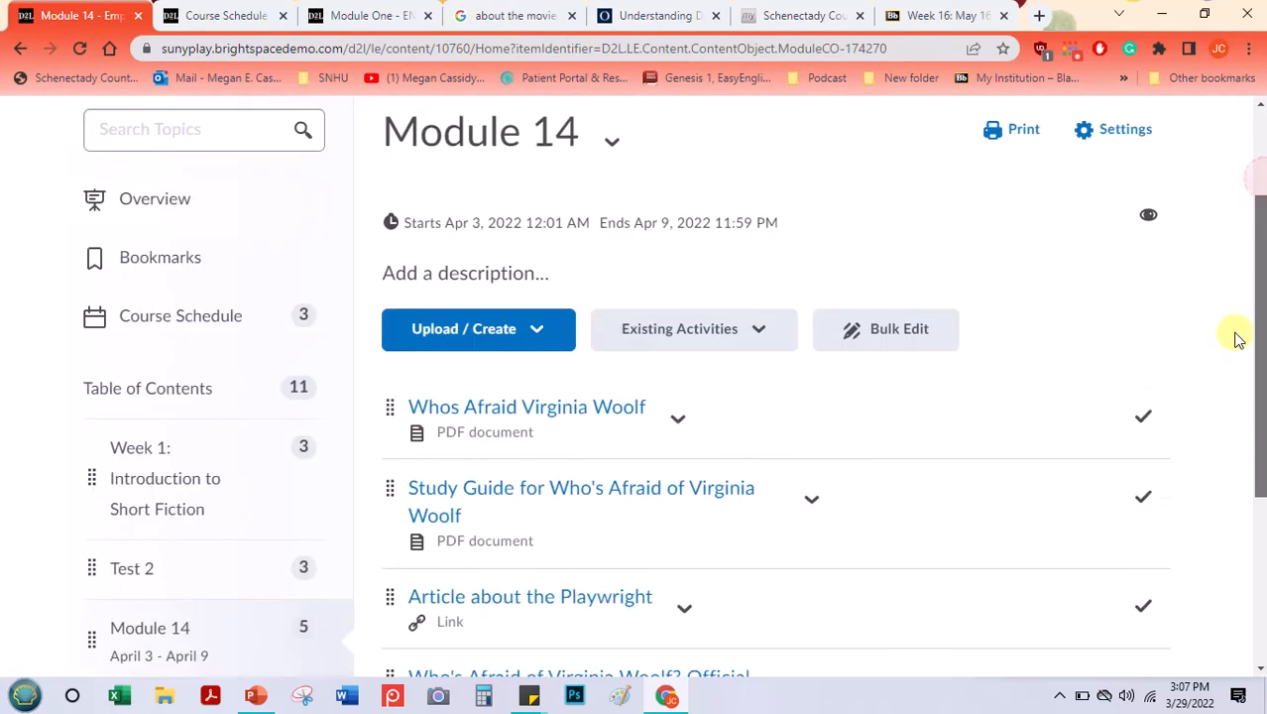
scroll(1229, 419, "down", 1)
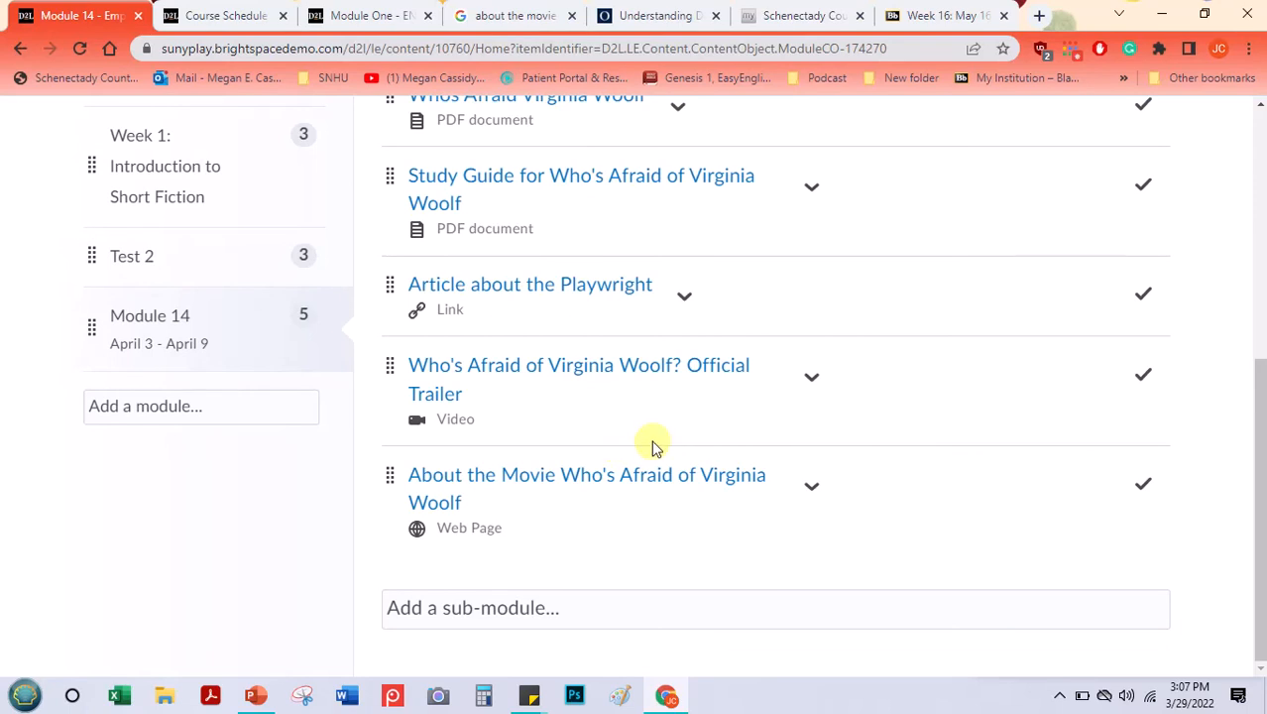
left_click_drag(1257, 461, 1239, 425)
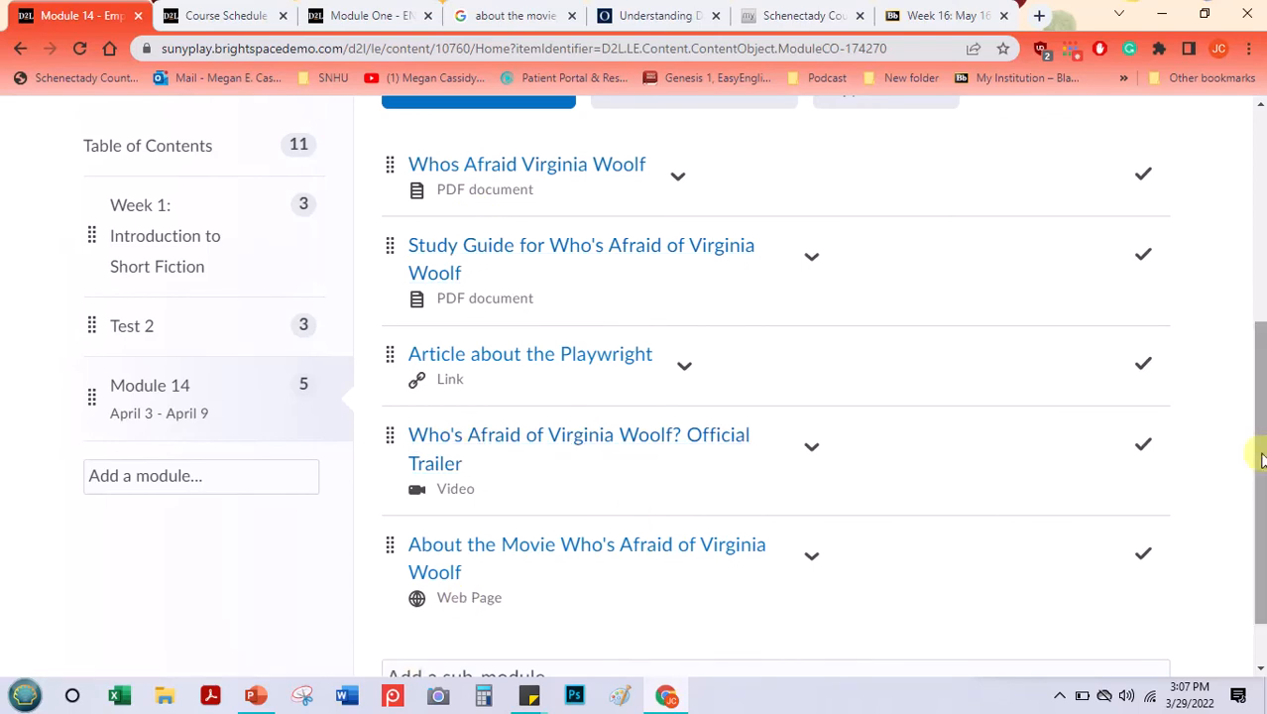
scroll(1262, 461, "up", 2)
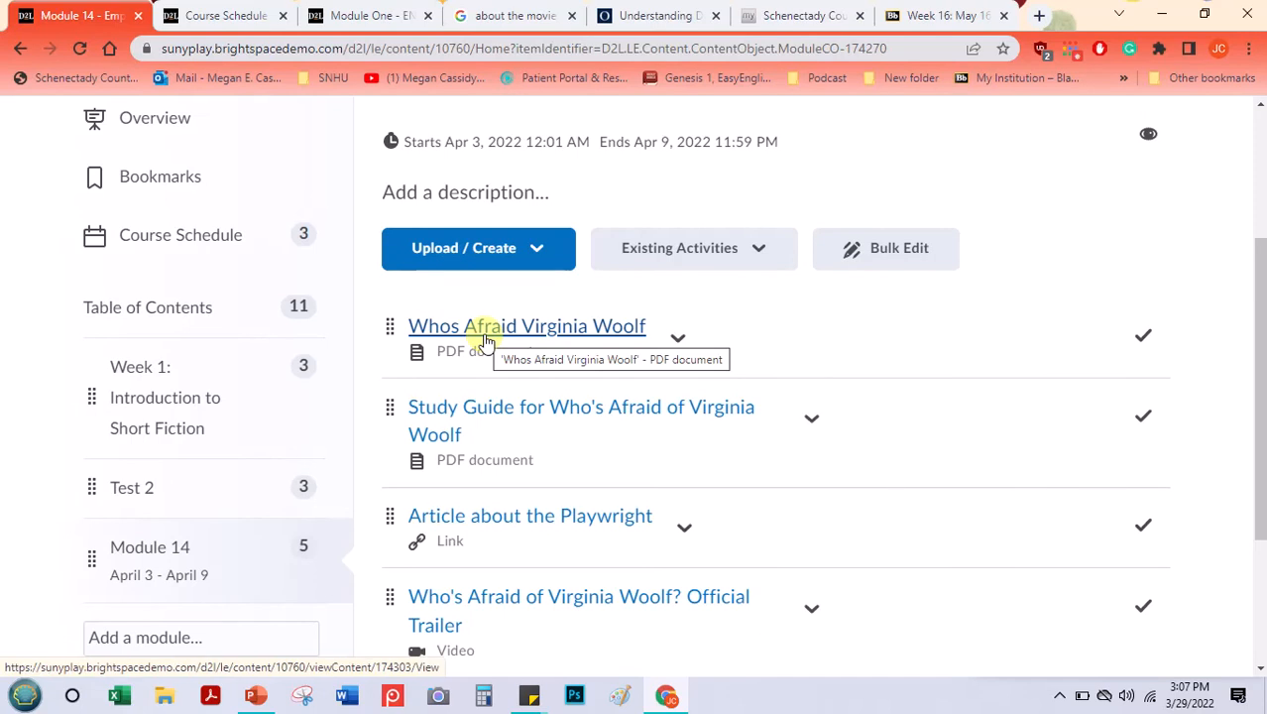
left_click_drag(1261, 384, 1239, 338)
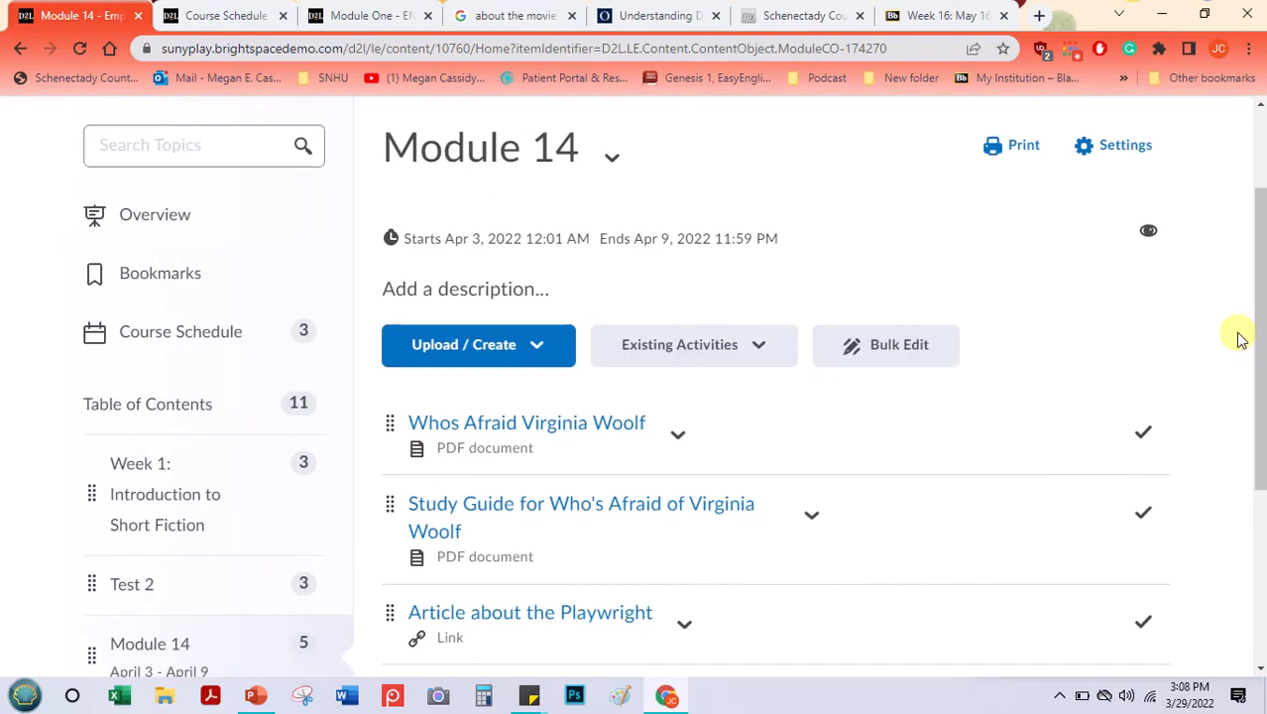
- Start a new survey in Module 14 and title it "Module 14 Survey"
left_click_drag(1261, 260, 1251, 343)
left_click(546, 227)
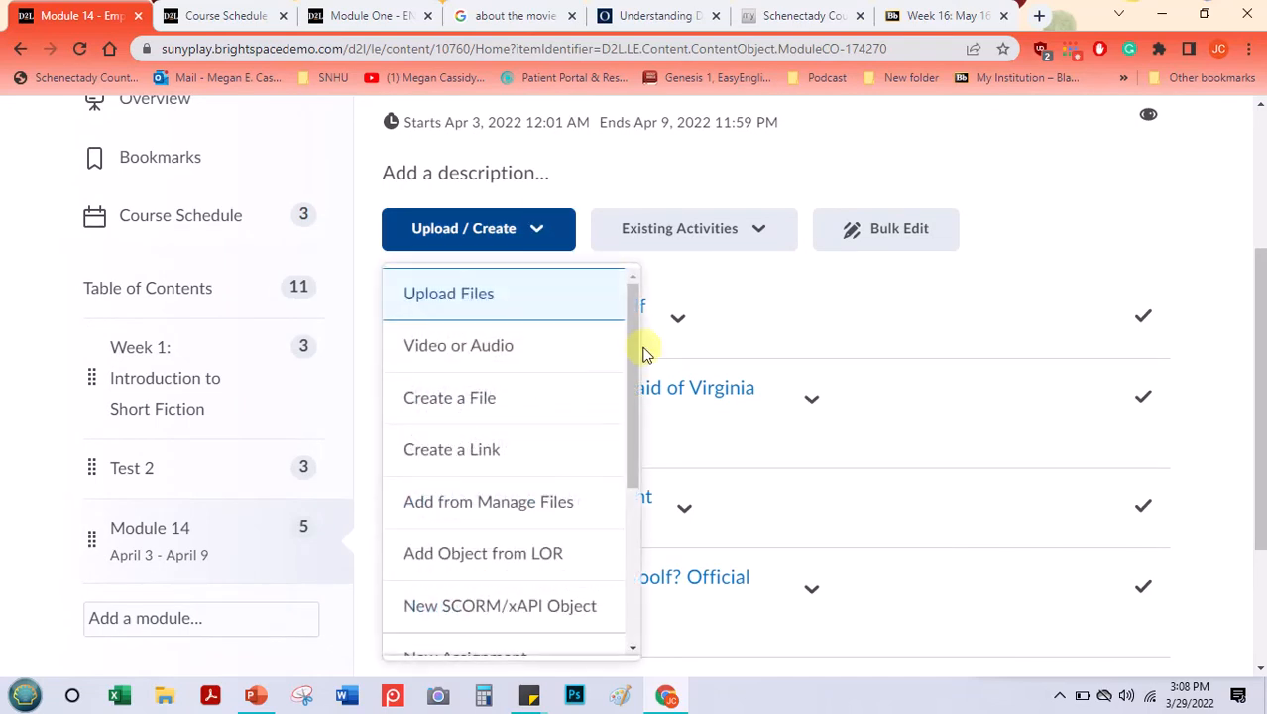
left_click_drag(628, 357, 615, 583)
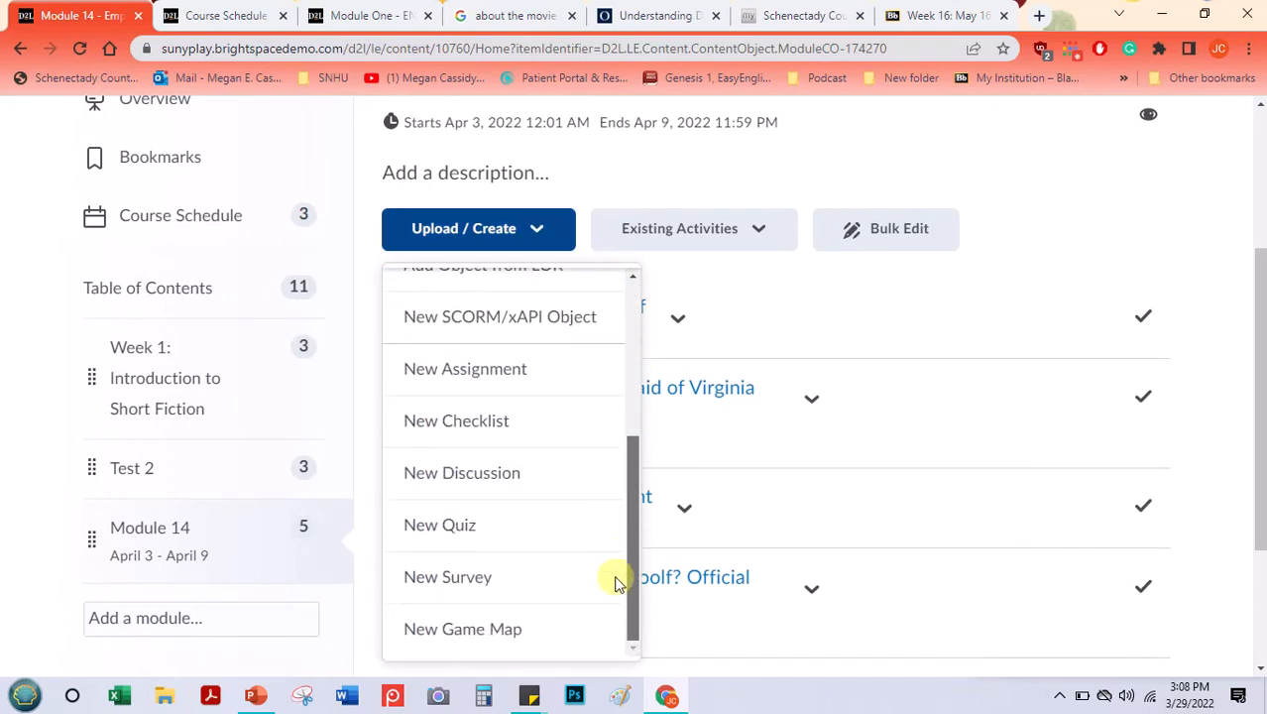
left_click(467, 582)
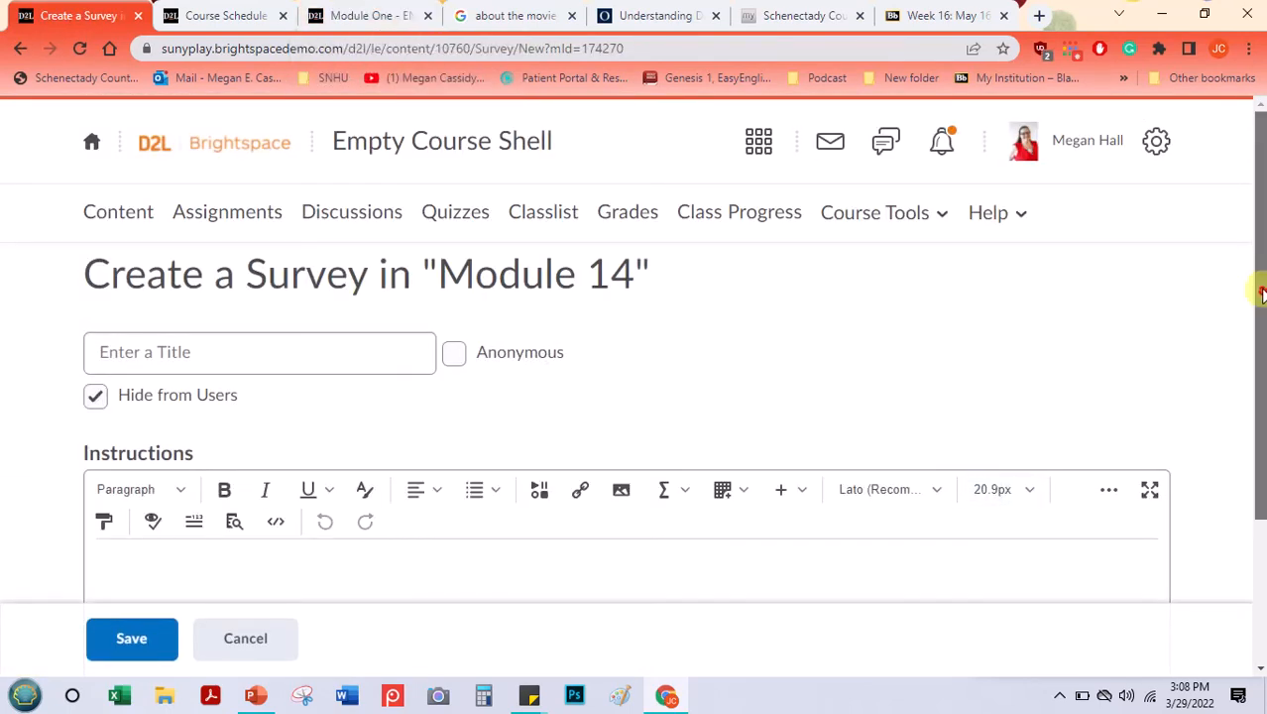
left_click_drag(1261, 283, 1262, 390)
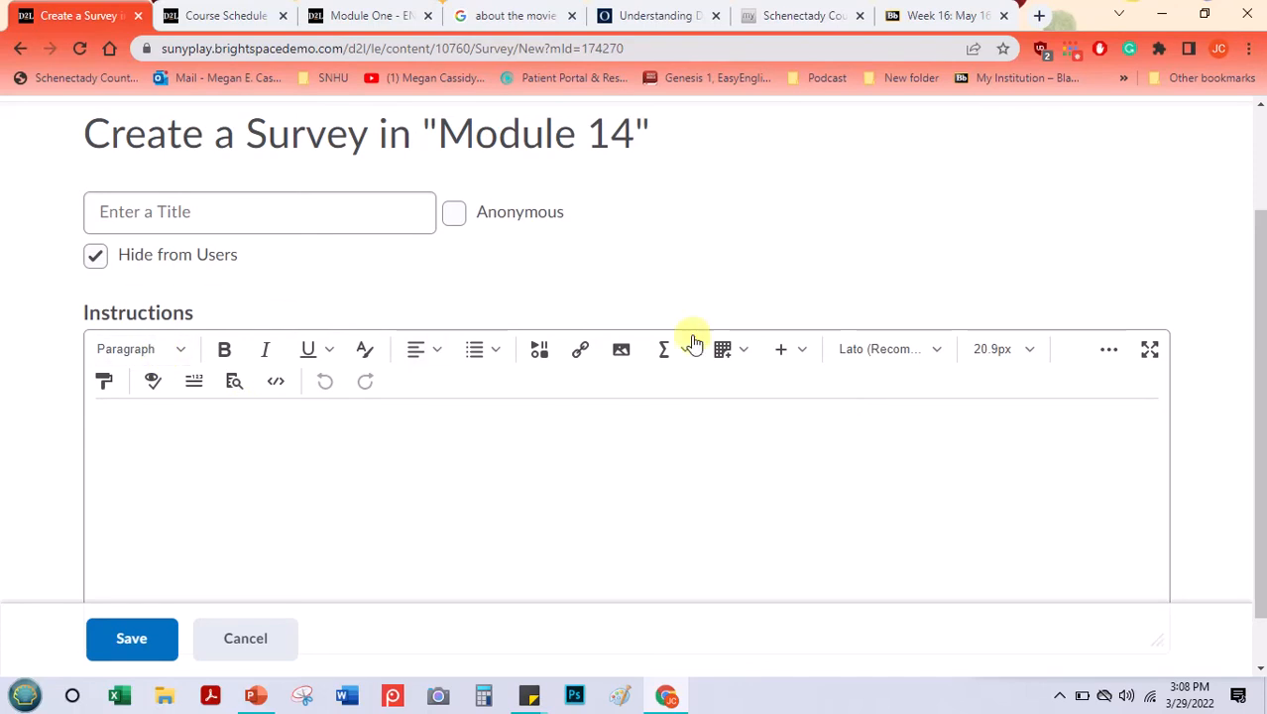
left_click(264, 213)
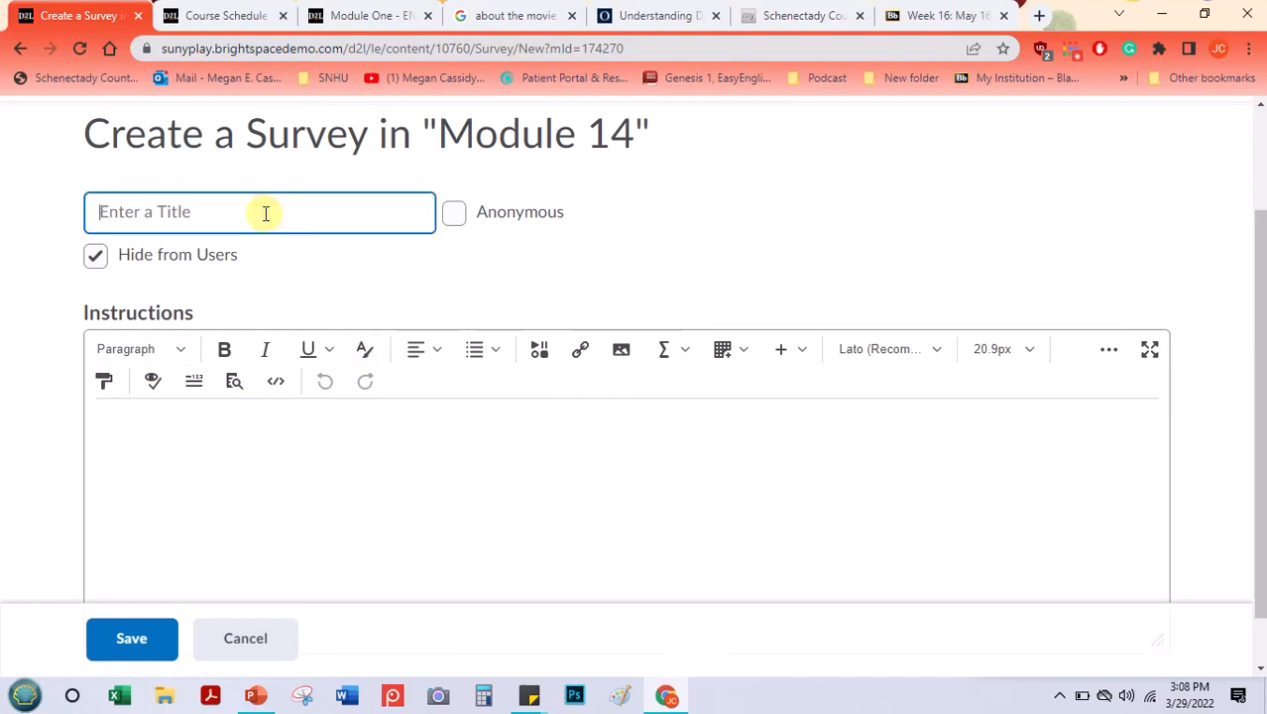
type("Module 14 Survey")
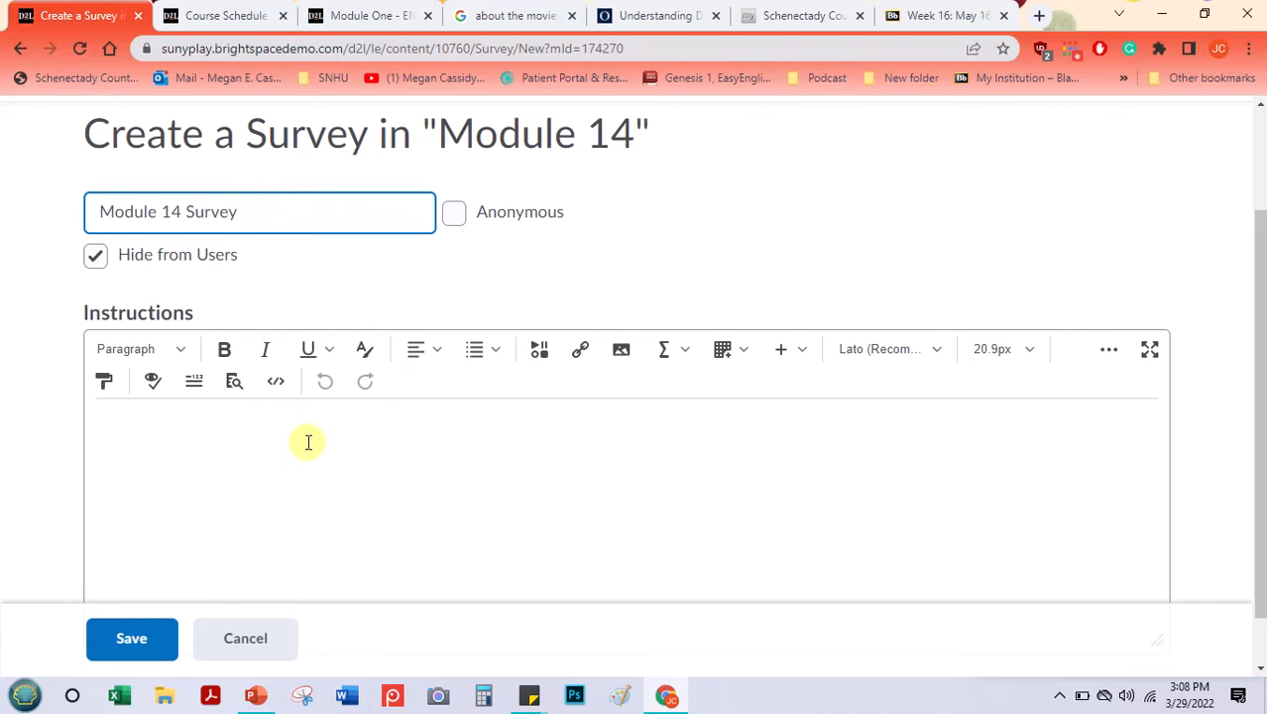
- Make the survey anonymous and turn off hiding it from users
left_click(456, 214)
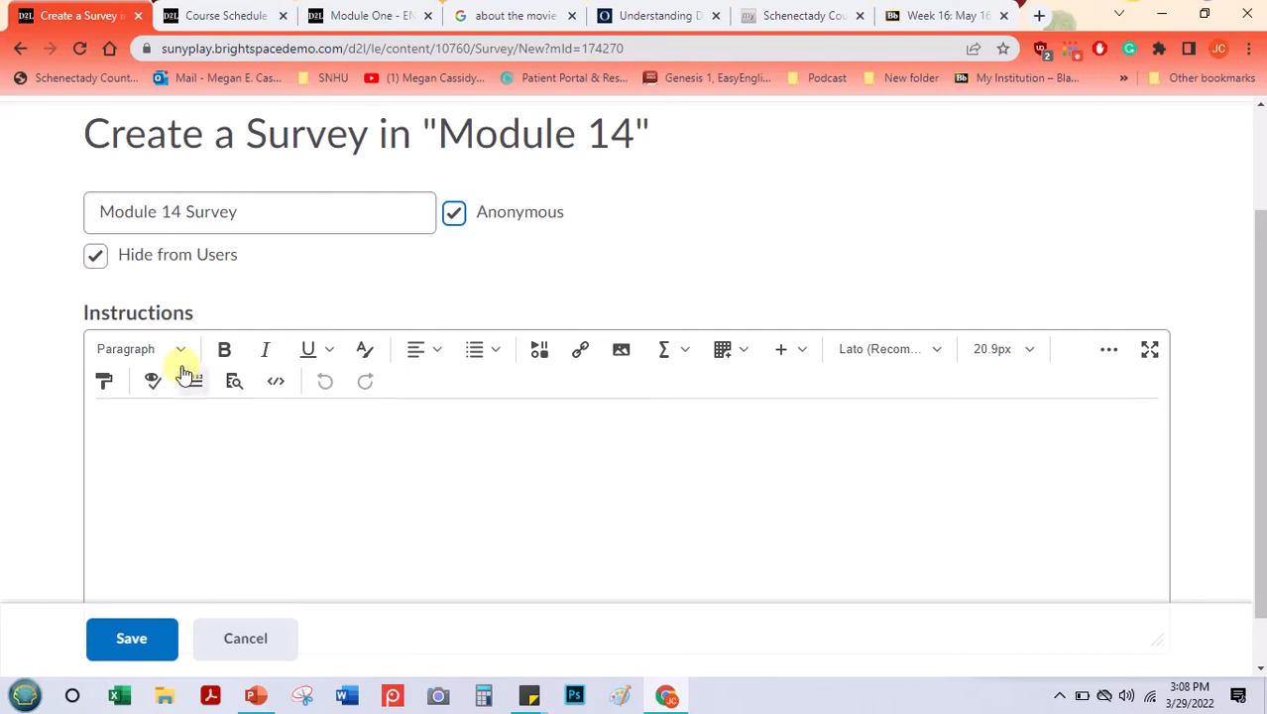
left_click(95, 255)
- Write the survey instructions "Let me know what you thought of the play, and whether you think I should teach it again in the future."
left_click(164, 431)
left_click_drag(1260, 238, 1242, 348)
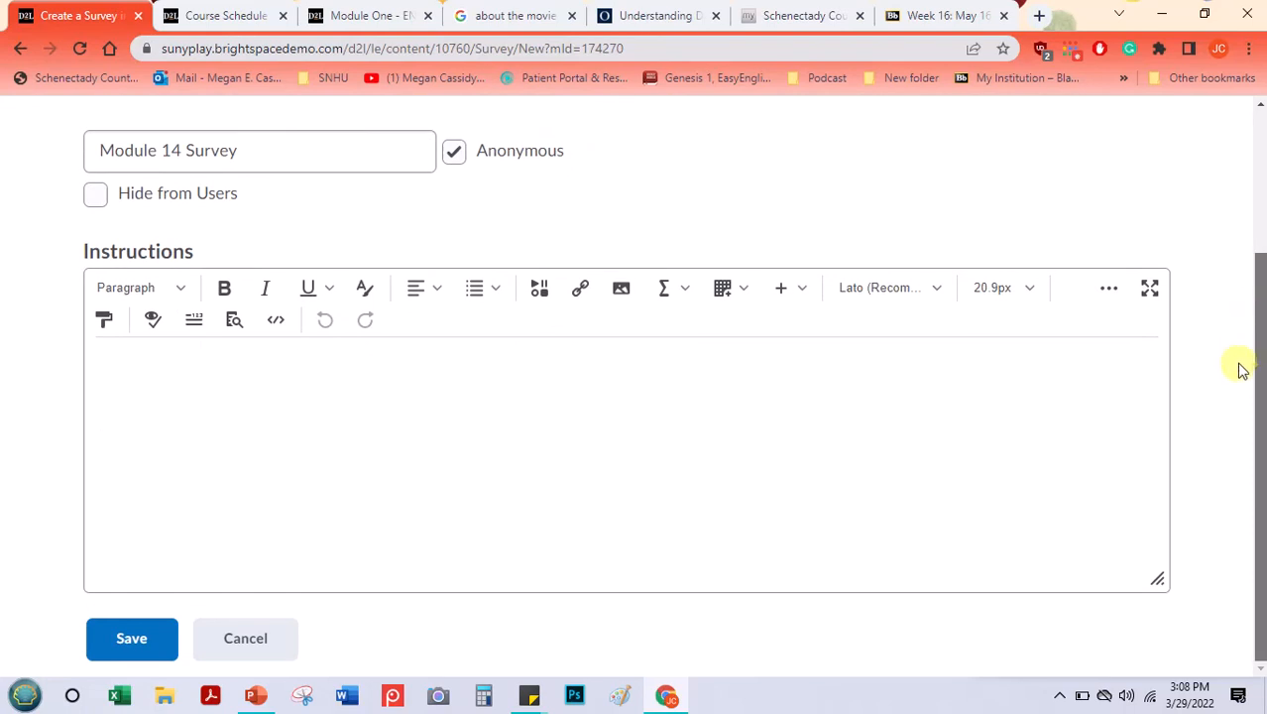
left_click(335, 446)
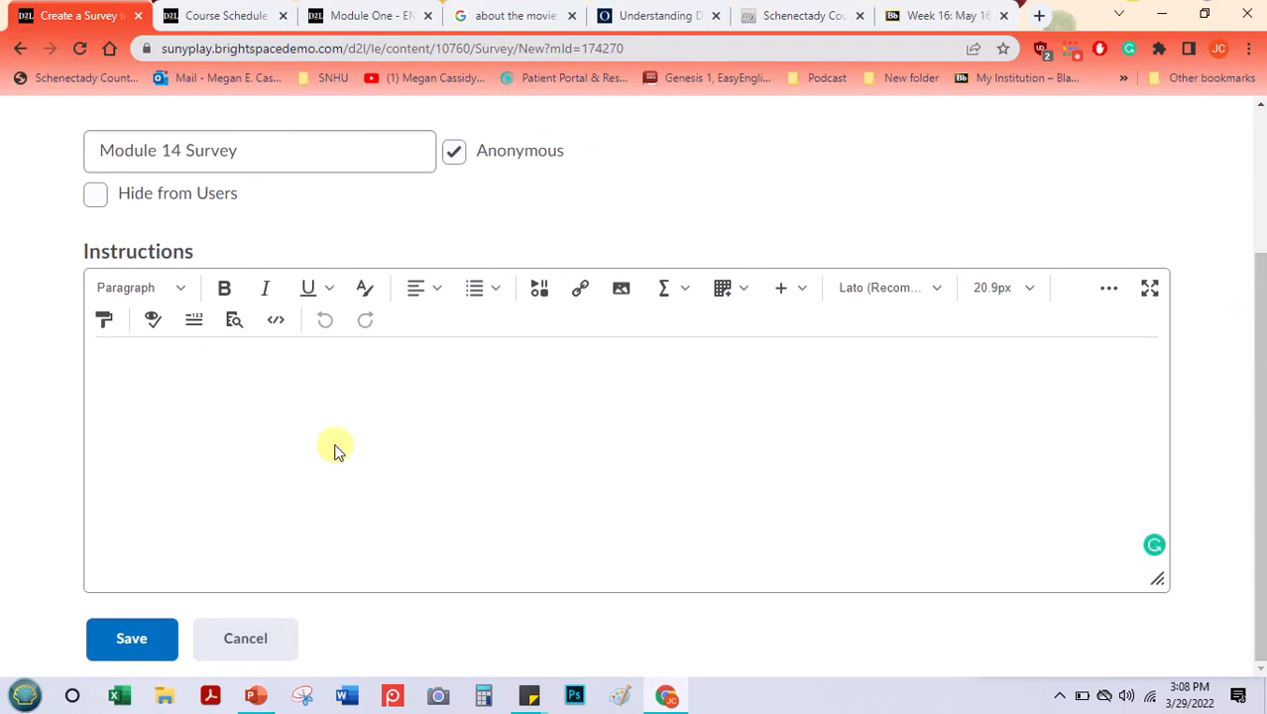
type("Let me know what you though")
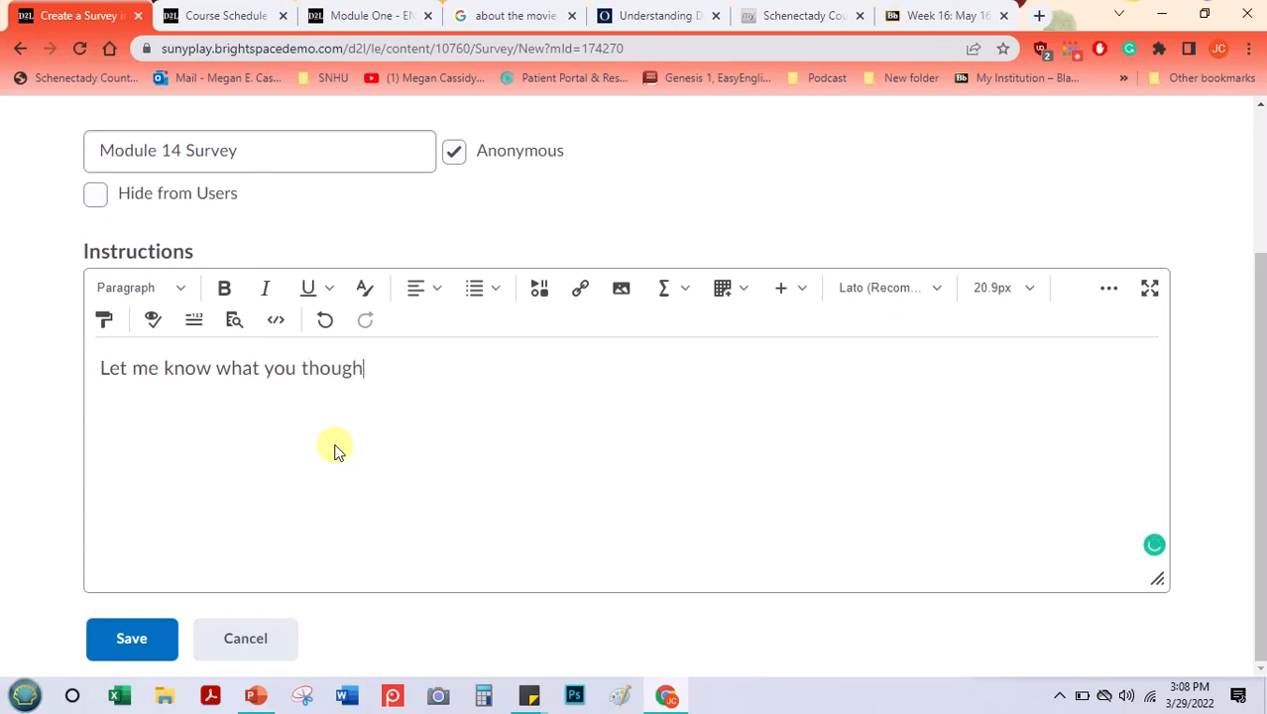
type("t of the play, and whether you think I shoul")
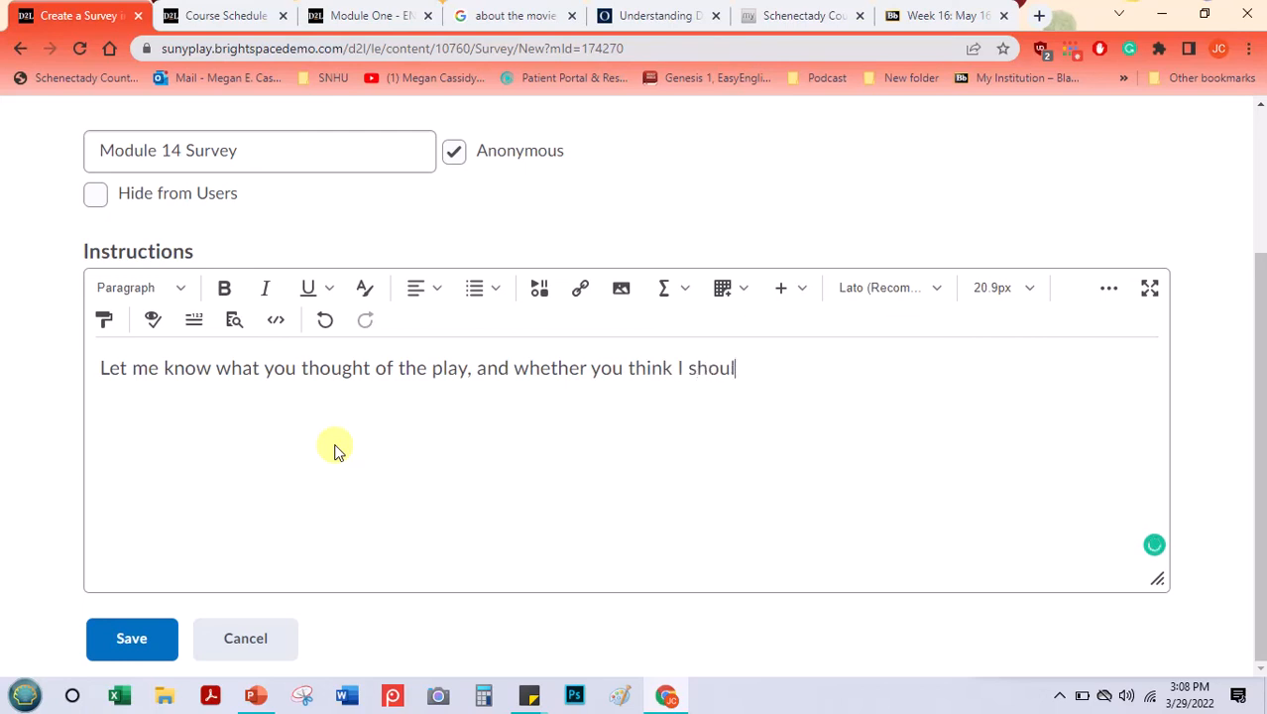
type("d keep it again")
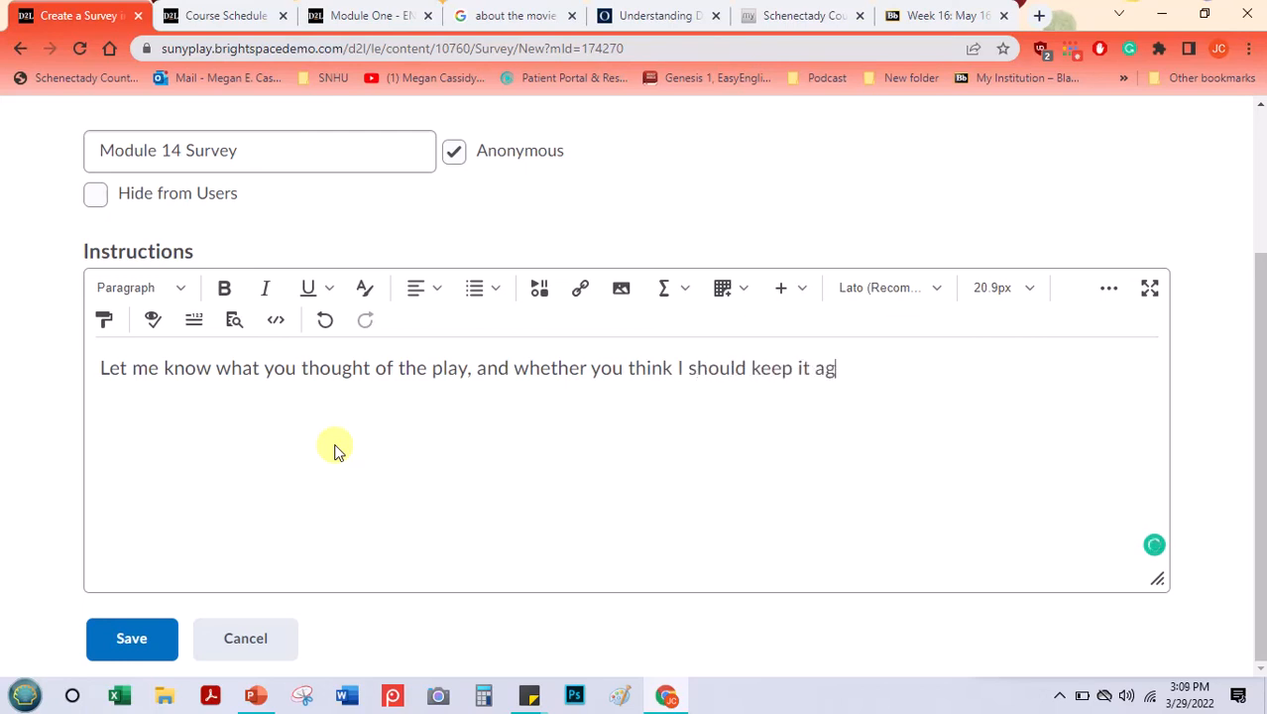
key("BackSpace")
key("BackSpace")
key("BackSpace")
key("BackSpace")
key("BackSpace")
key("BackSpace")
key("BackSpace")
key("BackSpace")
key("BackSpace")
key("BackSpace")
key("BackSpace")
key("BackSpace")
key("BackSpace")
key("BackSpace")
key("BackSpace")
key("BackSpace")
type("d teac")
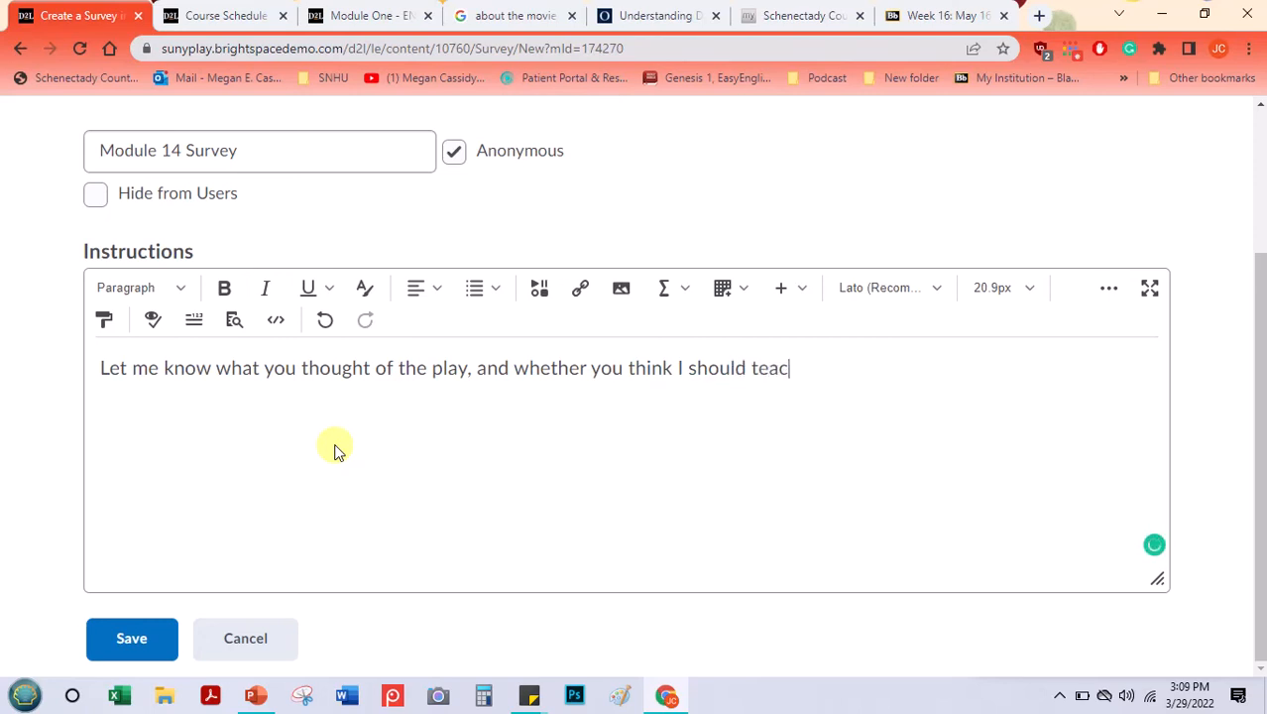
type("h it again in the future.")
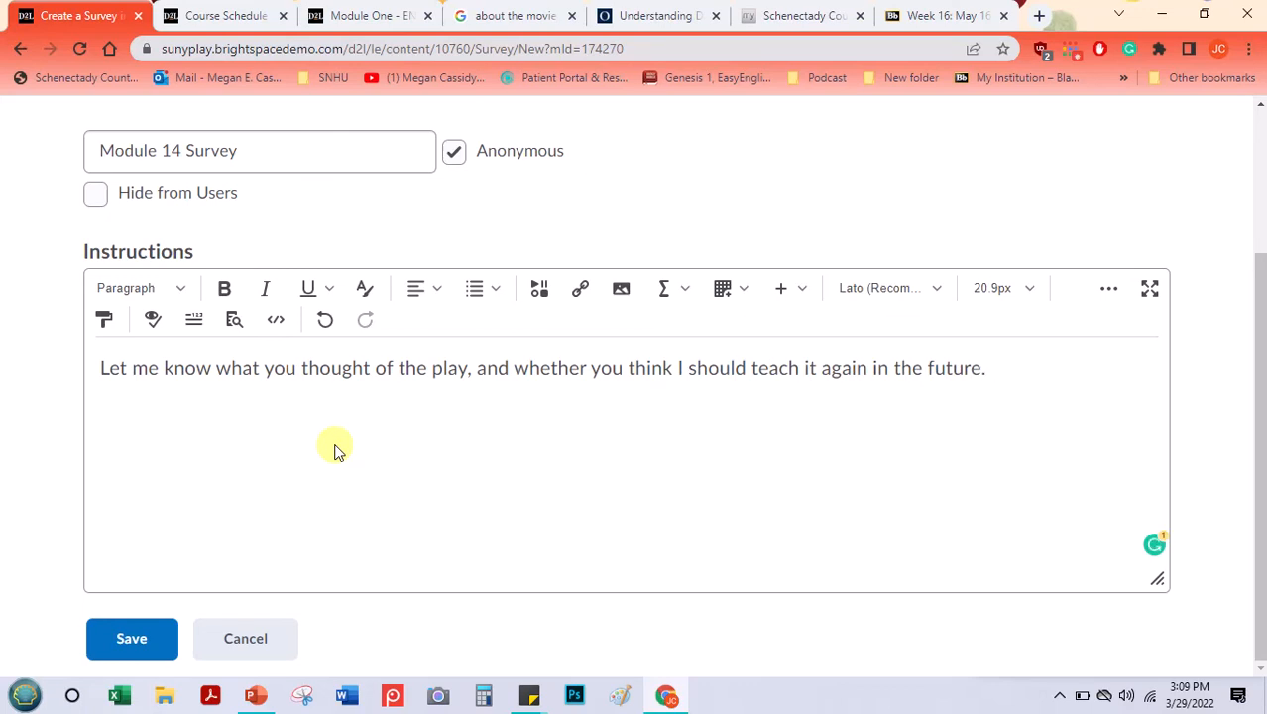
- Switch to the English Composition I course and preview the "How Did Module One Go?" survey to examine its rating statements
left_click(380, 16)
left_click_drag(1259, 194, 1259, 480)
left_click_drag(1265, 565, 1262, 608)
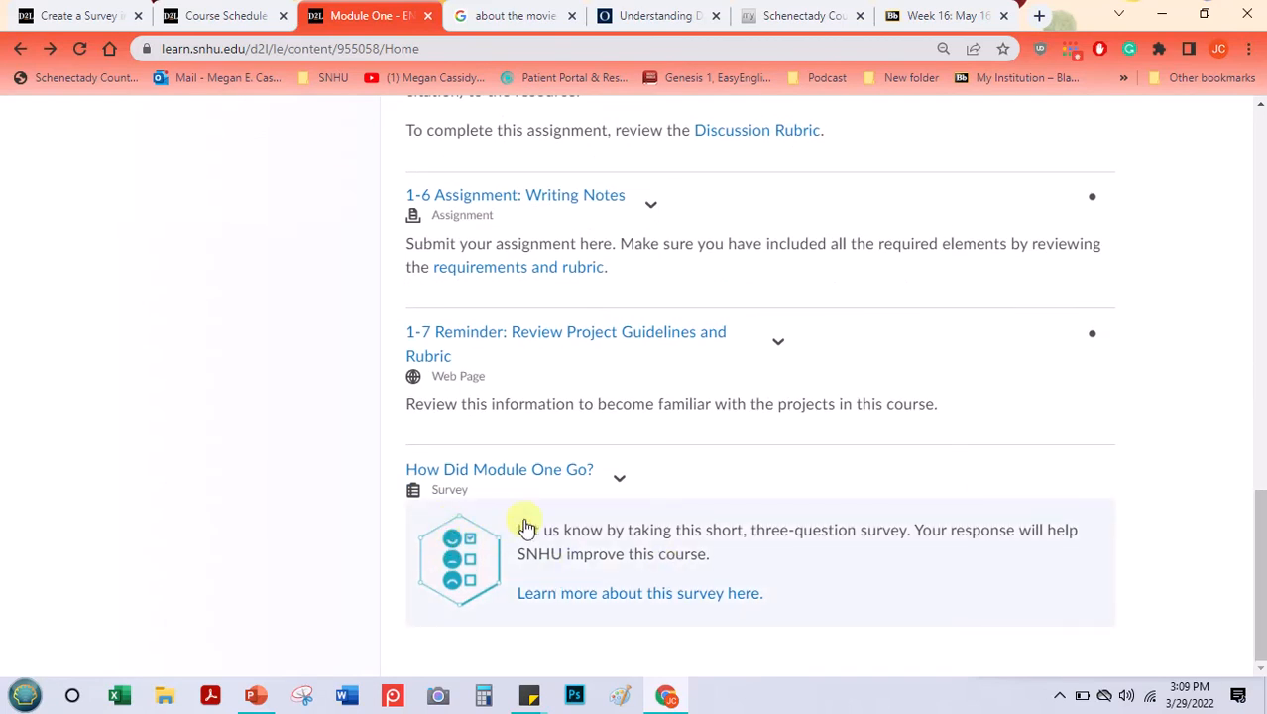
left_click(620, 484)
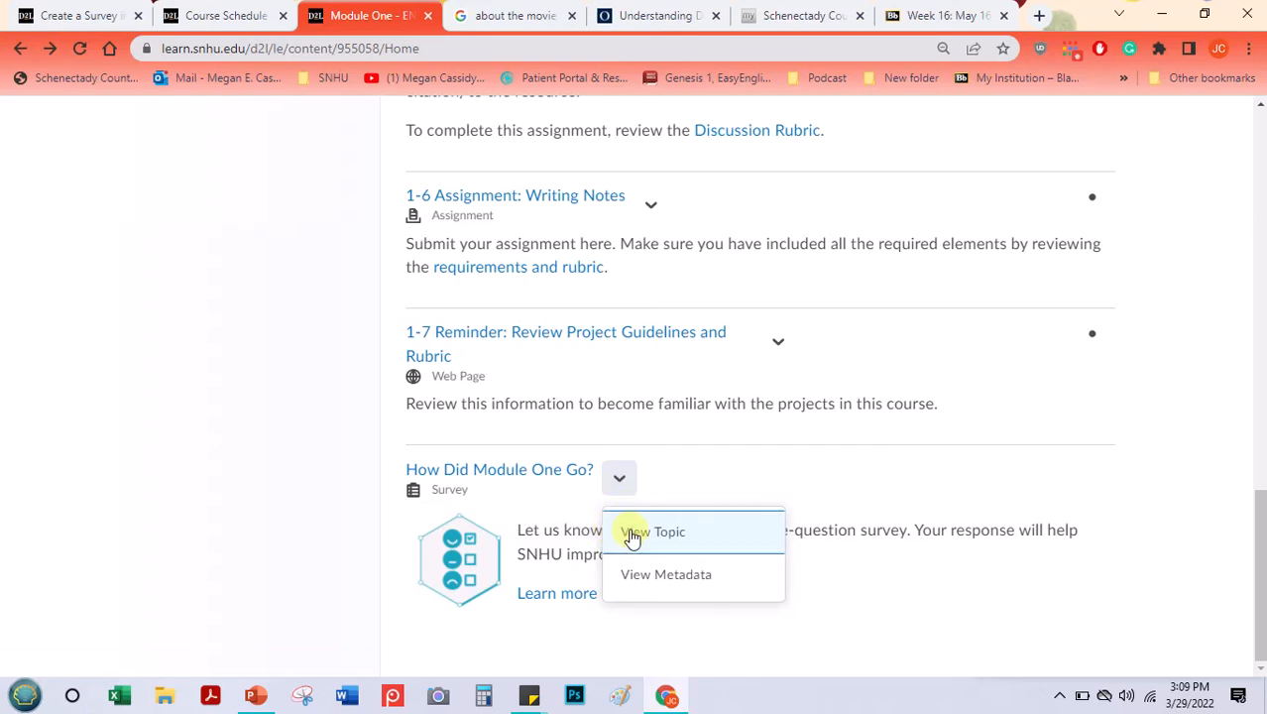
left_click(632, 536)
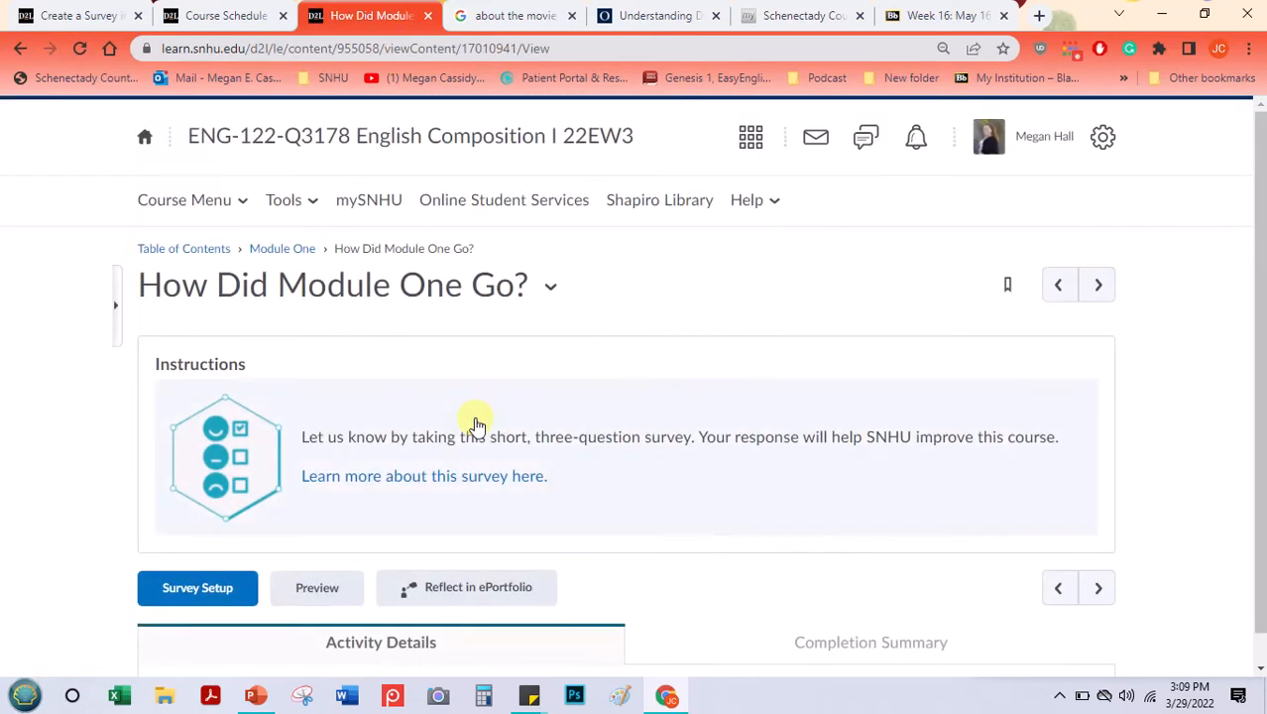
left_click_drag(1259, 265, 1260, 307)
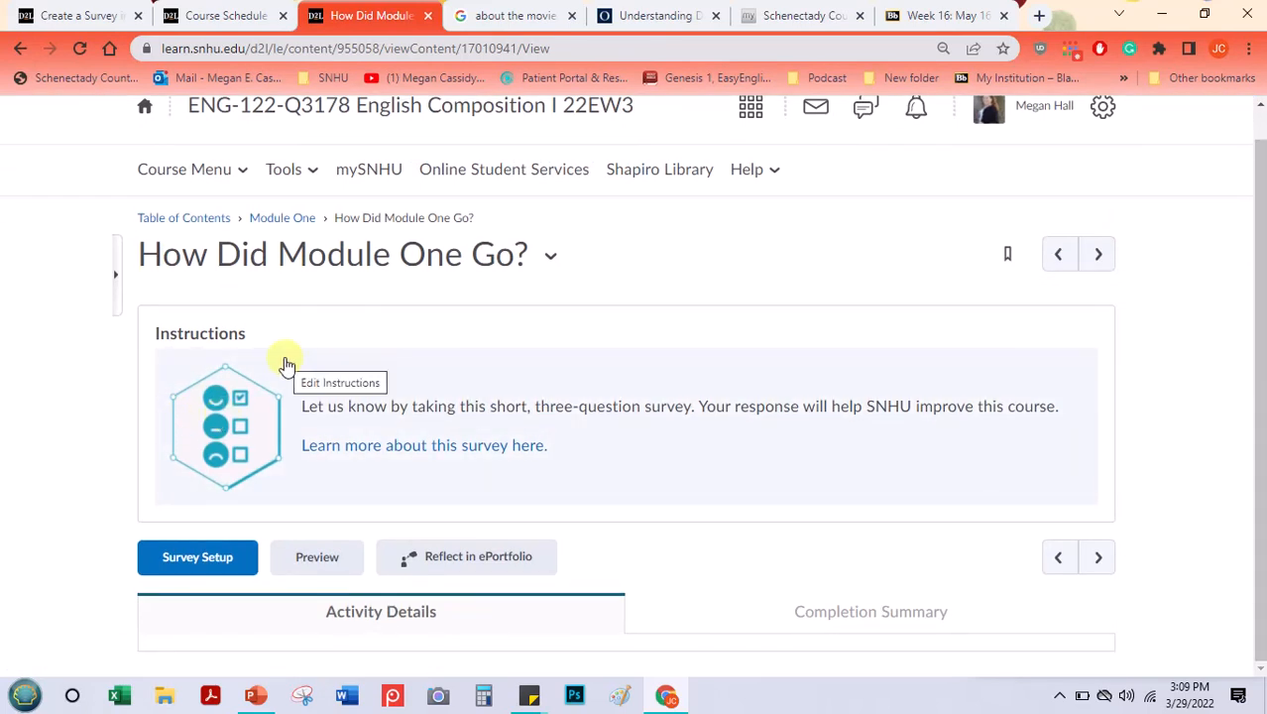
left_click(319, 558)
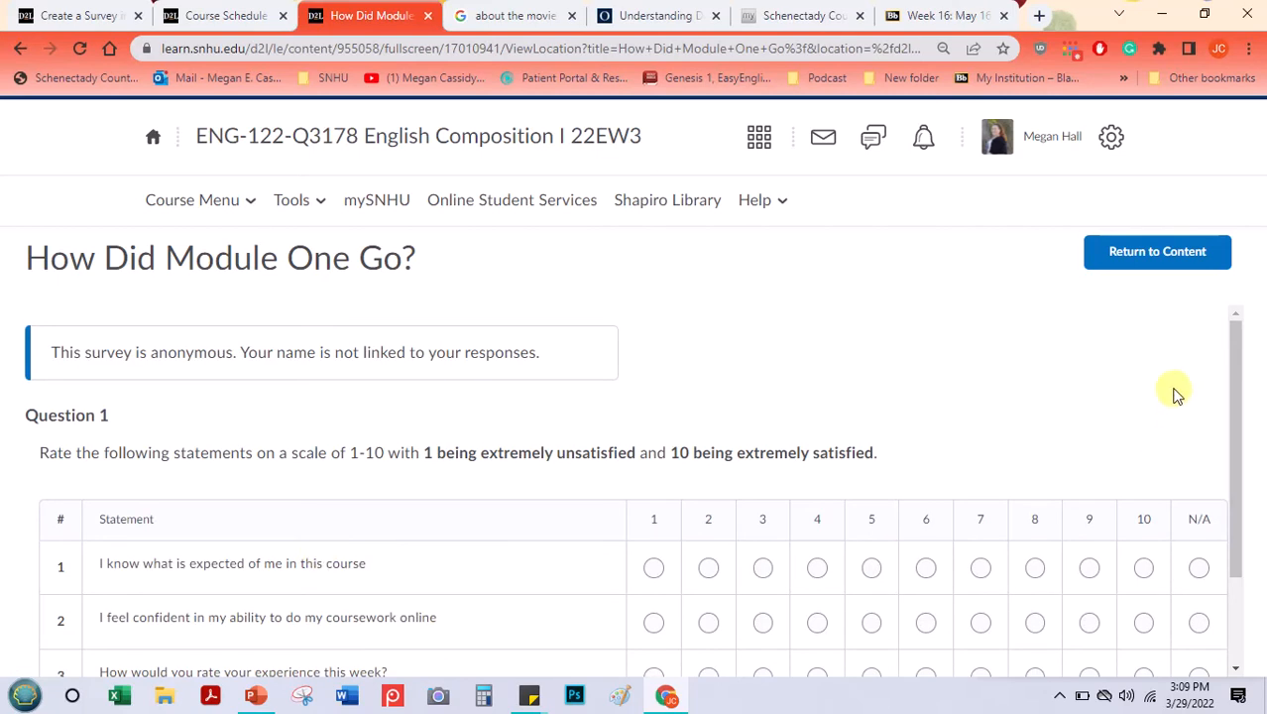
left_click_drag(1233, 340, 1197, 472)
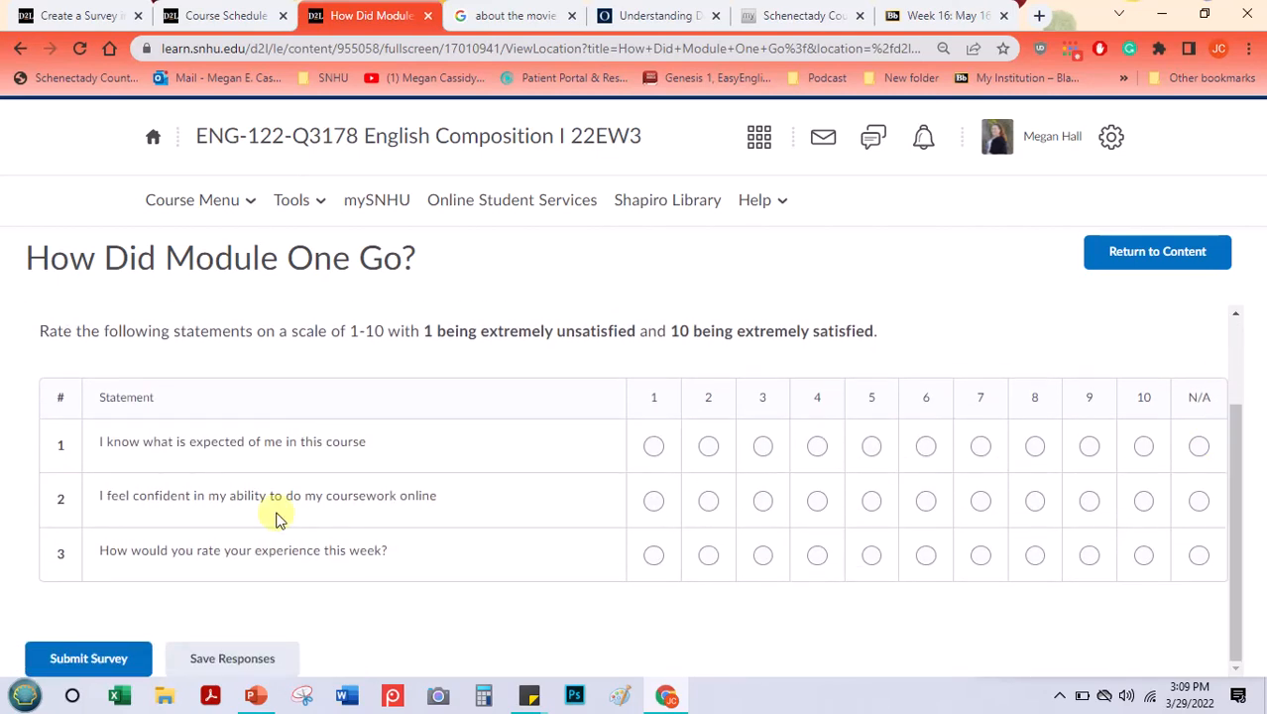
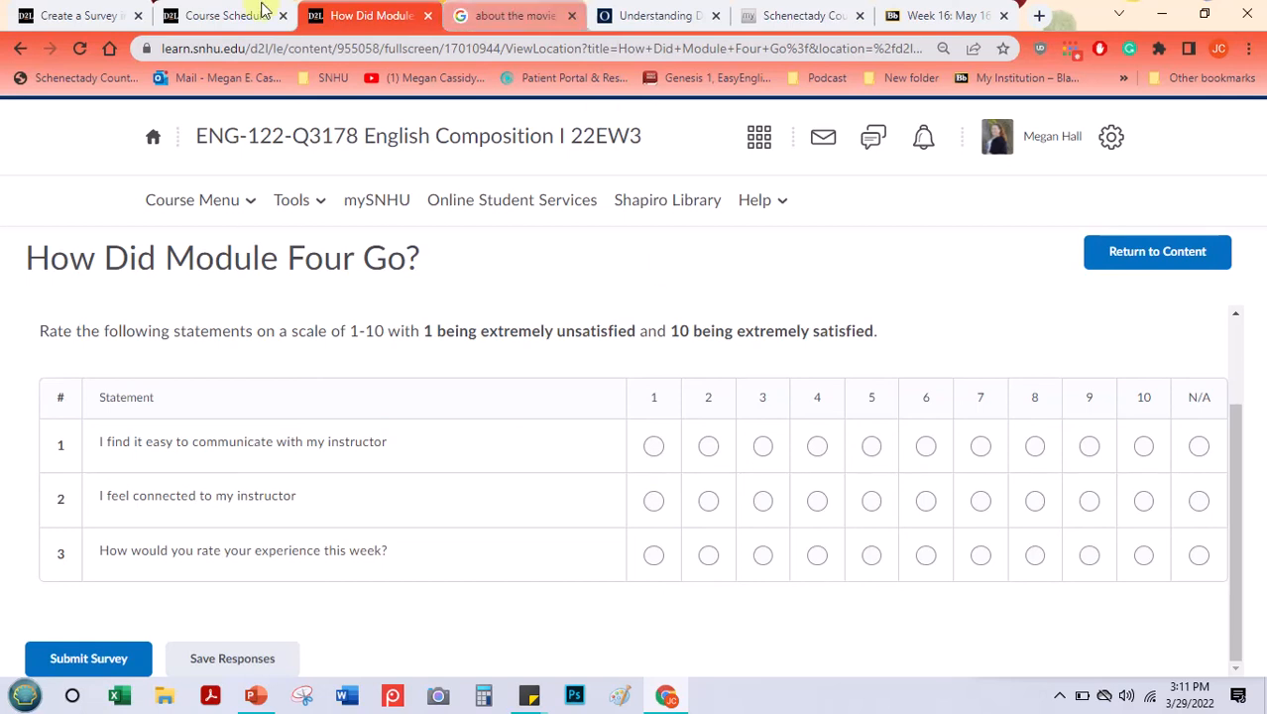
- Return to the Module 14 survey draft, save it and confirm making it permanently anonymous
left_click(85, 10)
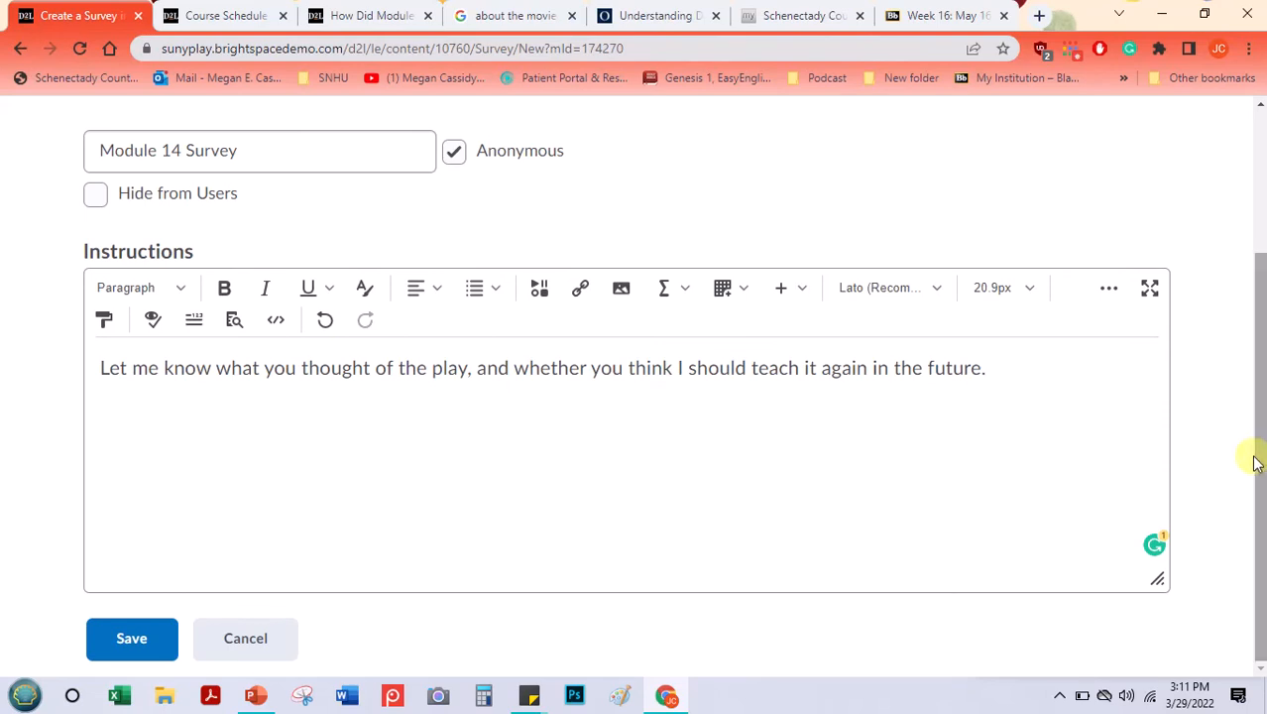
mouse_move(1261, 339)
left_mouse_down()
mouse_move(1249, 166)
mouse_move(1254, 328)
left_mouse_up()
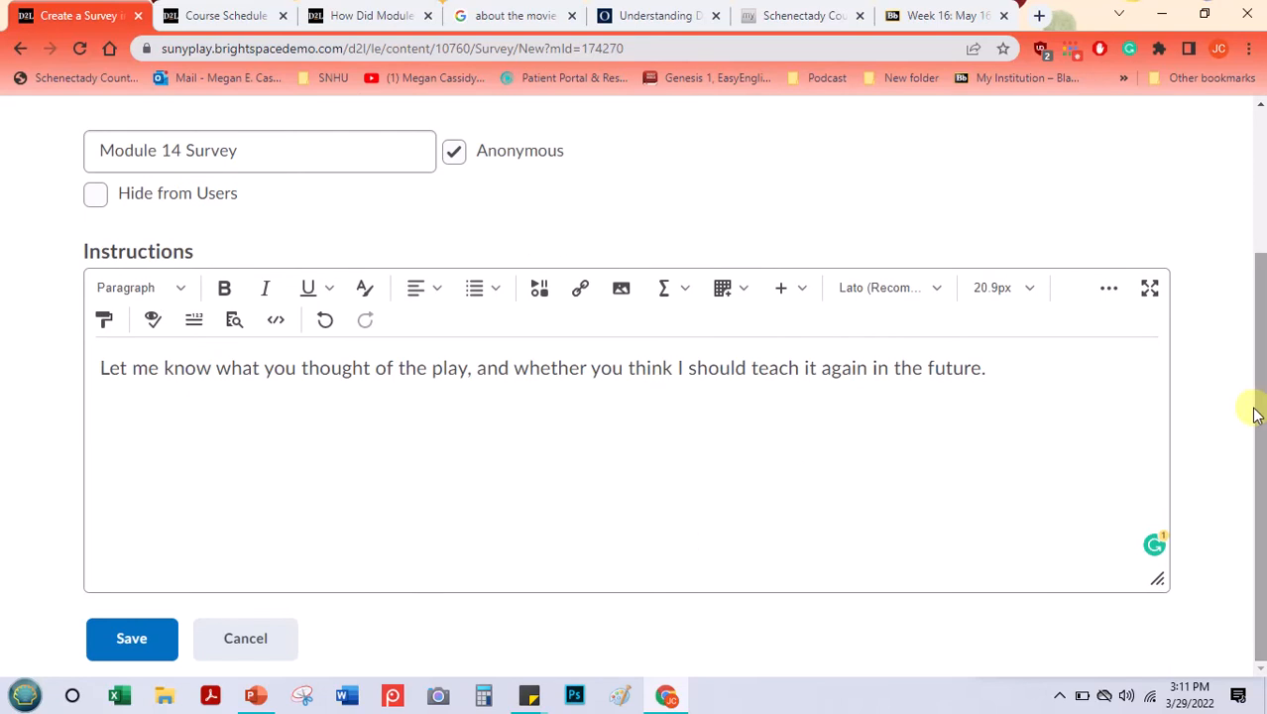
left_click(109, 652)
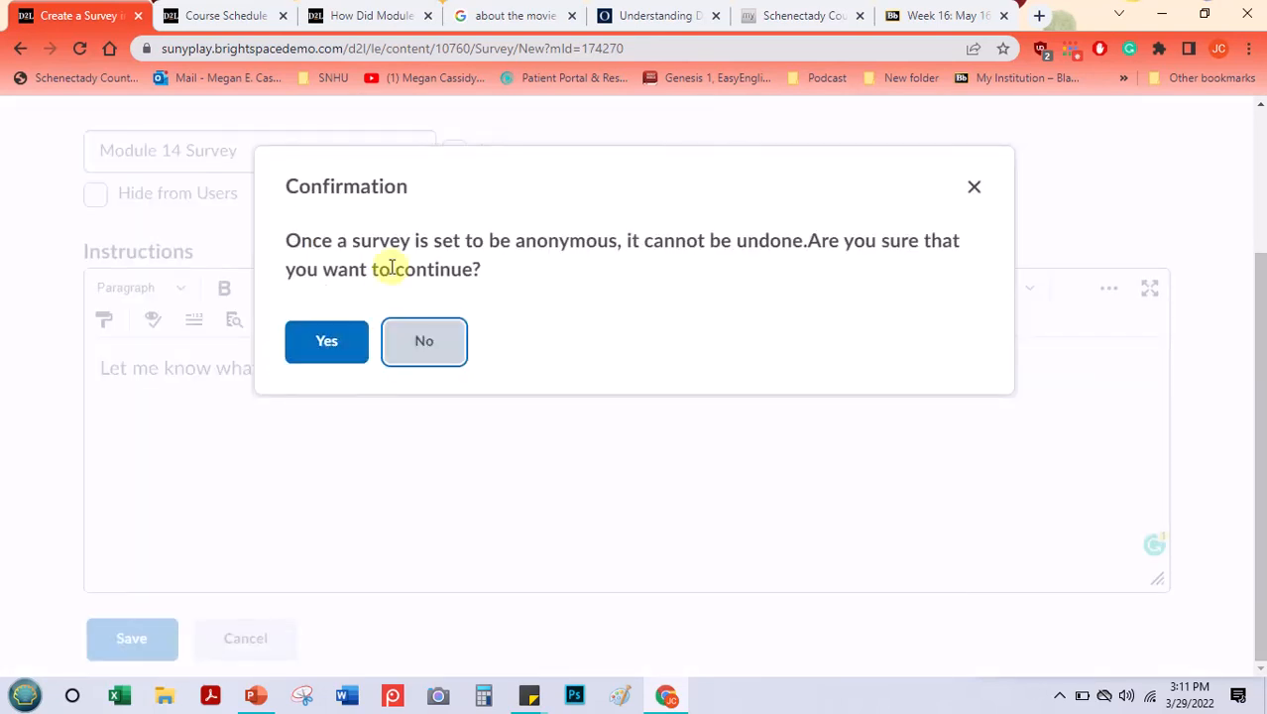
left_click(334, 337)
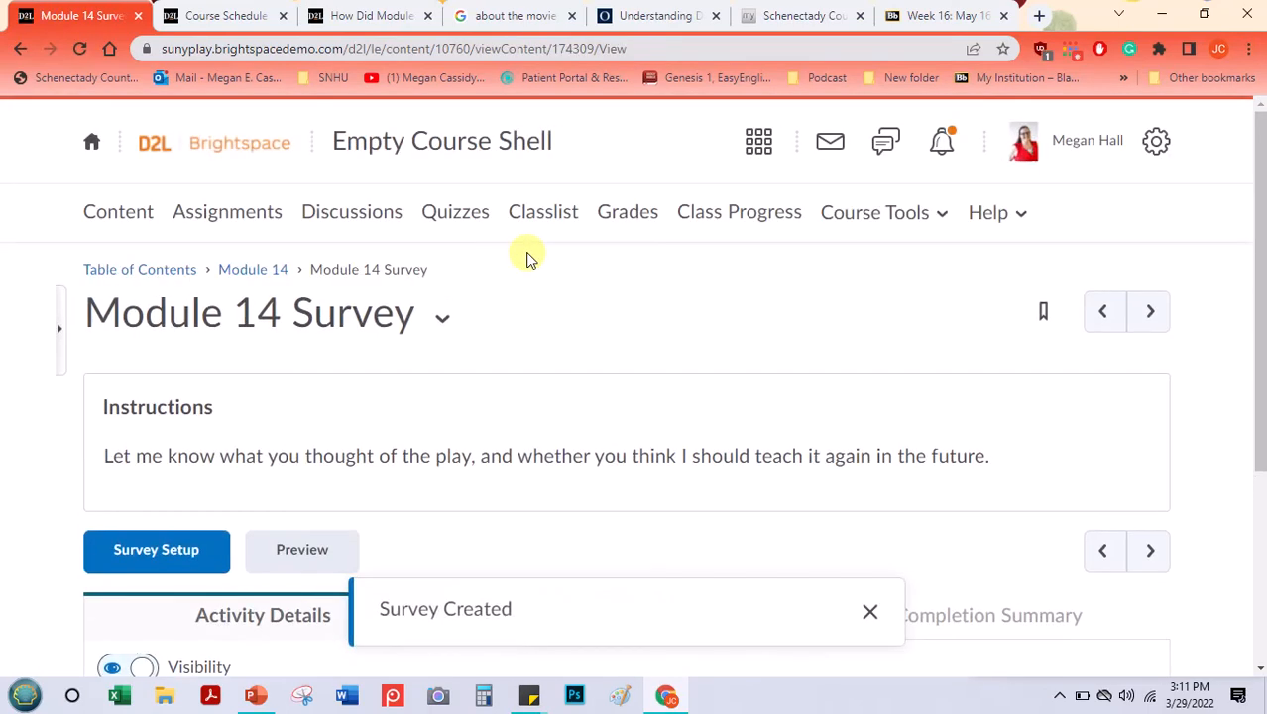
- Review the survey's activity details, then open its setup and look over the general properties and category choices
left_click_drag(1253, 238, 1245, 368)
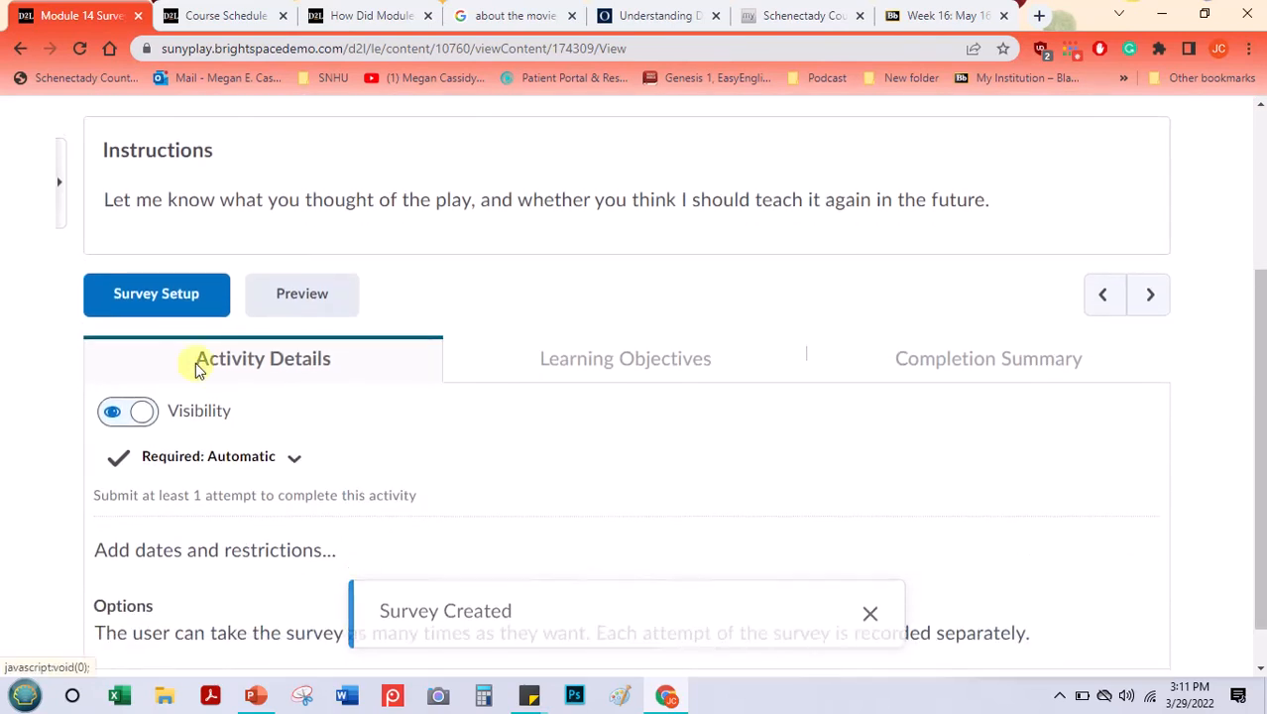
left_click(154, 310)
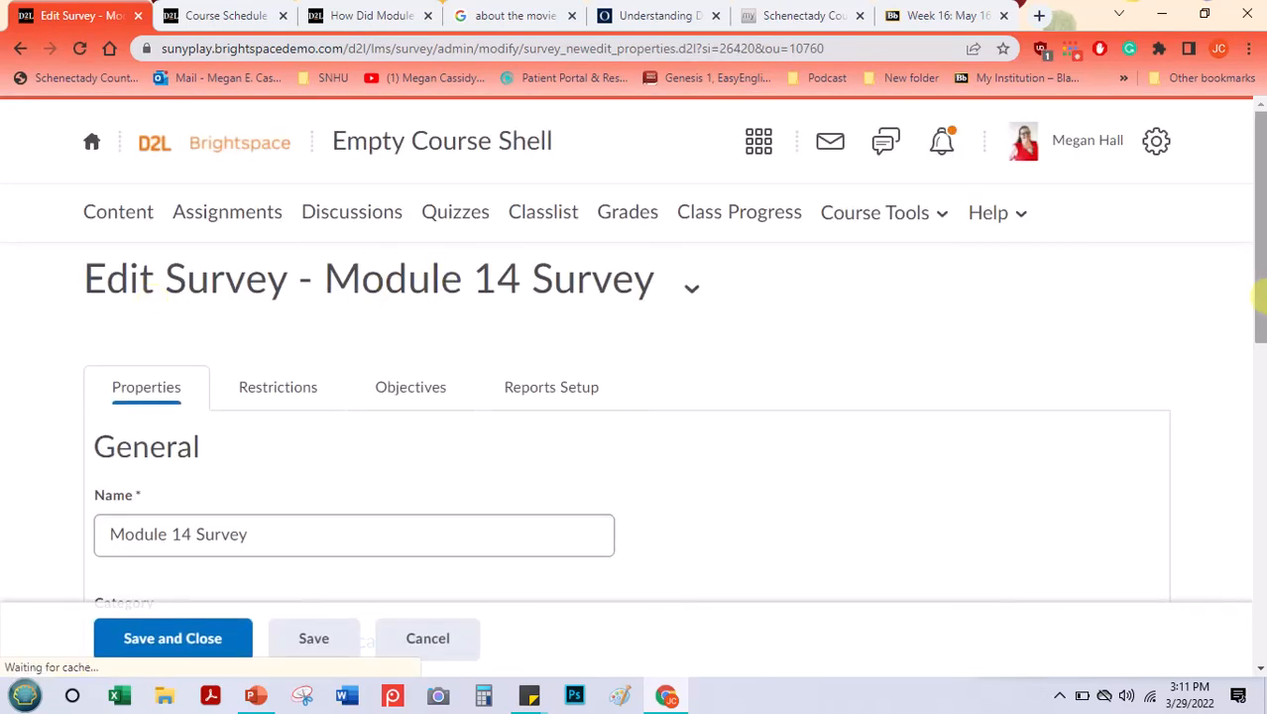
left_click_drag(1259, 272, 1236, 401)
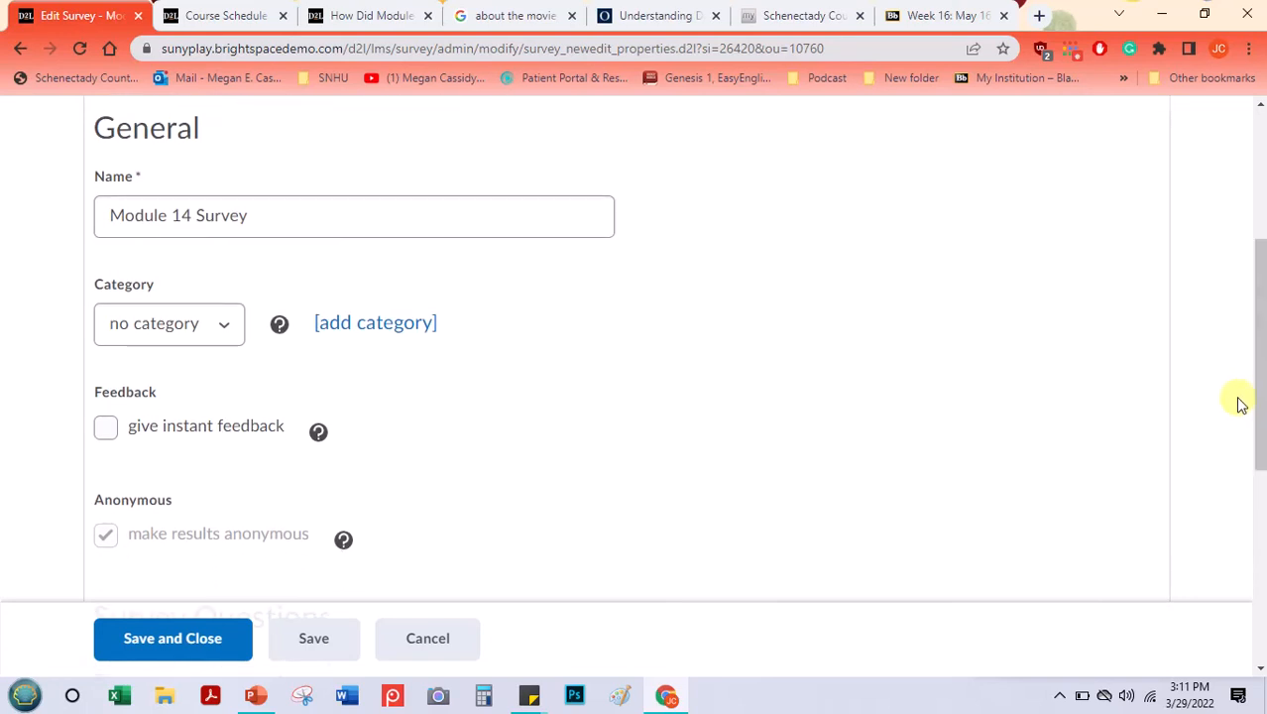
left_click(183, 327)
left_click(183, 326)
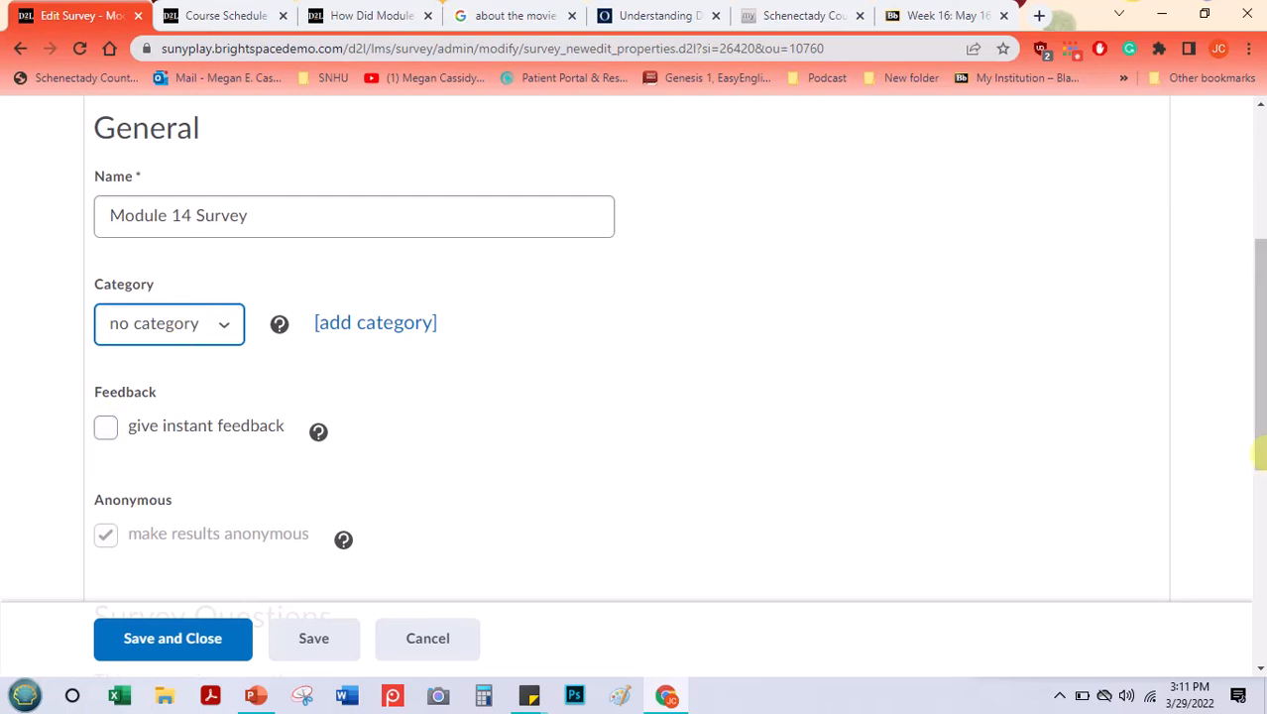
left_click_drag(1259, 406, 1230, 640)
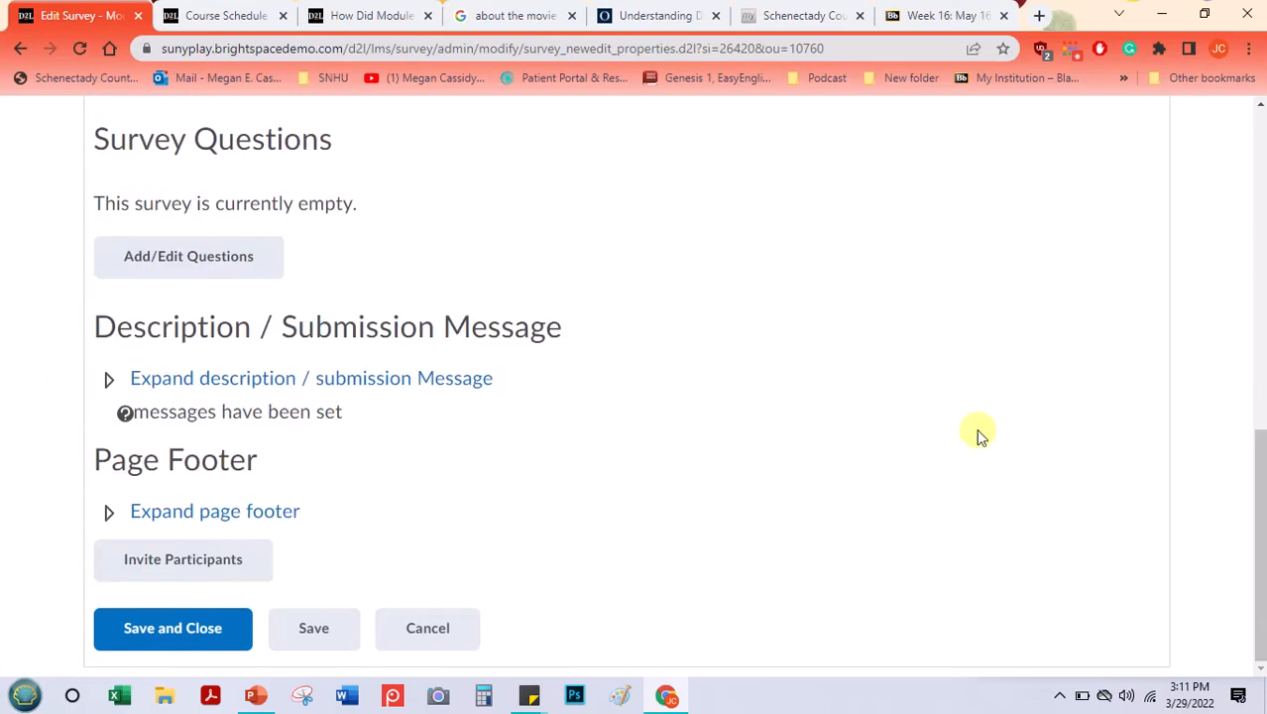
- Open the survey's question editor, look through the available question types and start a new Likert question
left_click(190, 260)
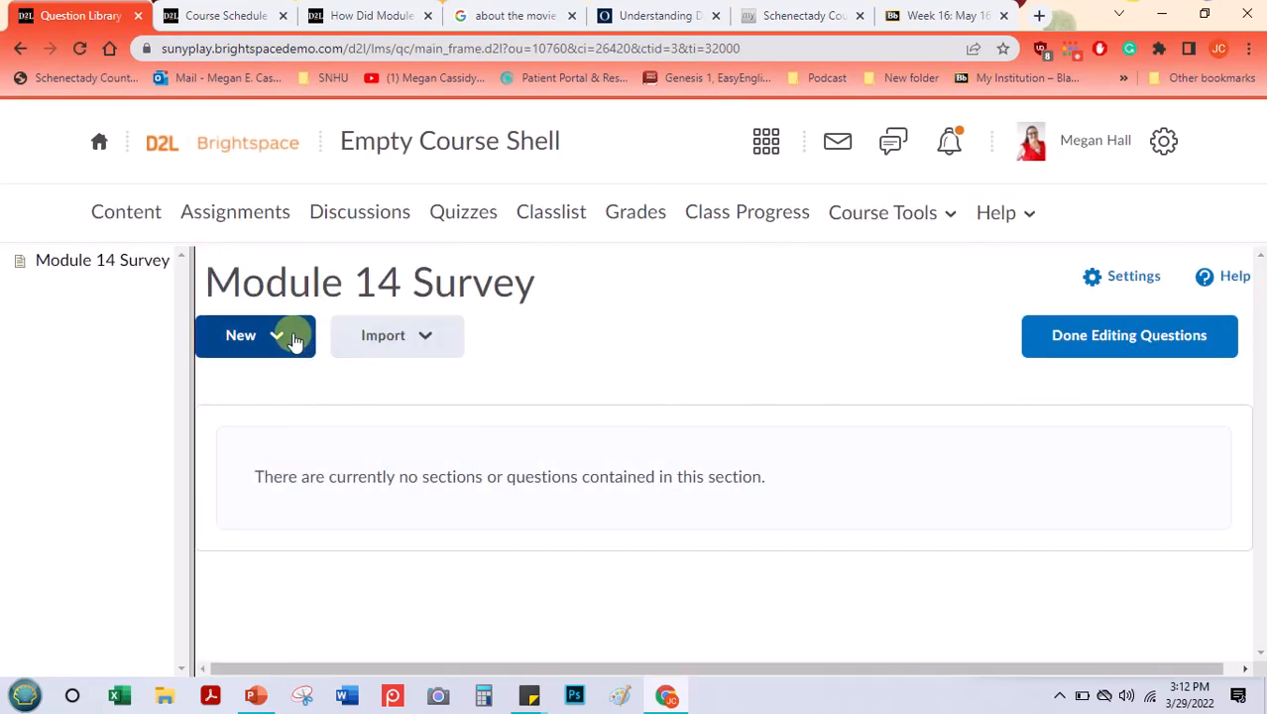
left_click(291, 338)
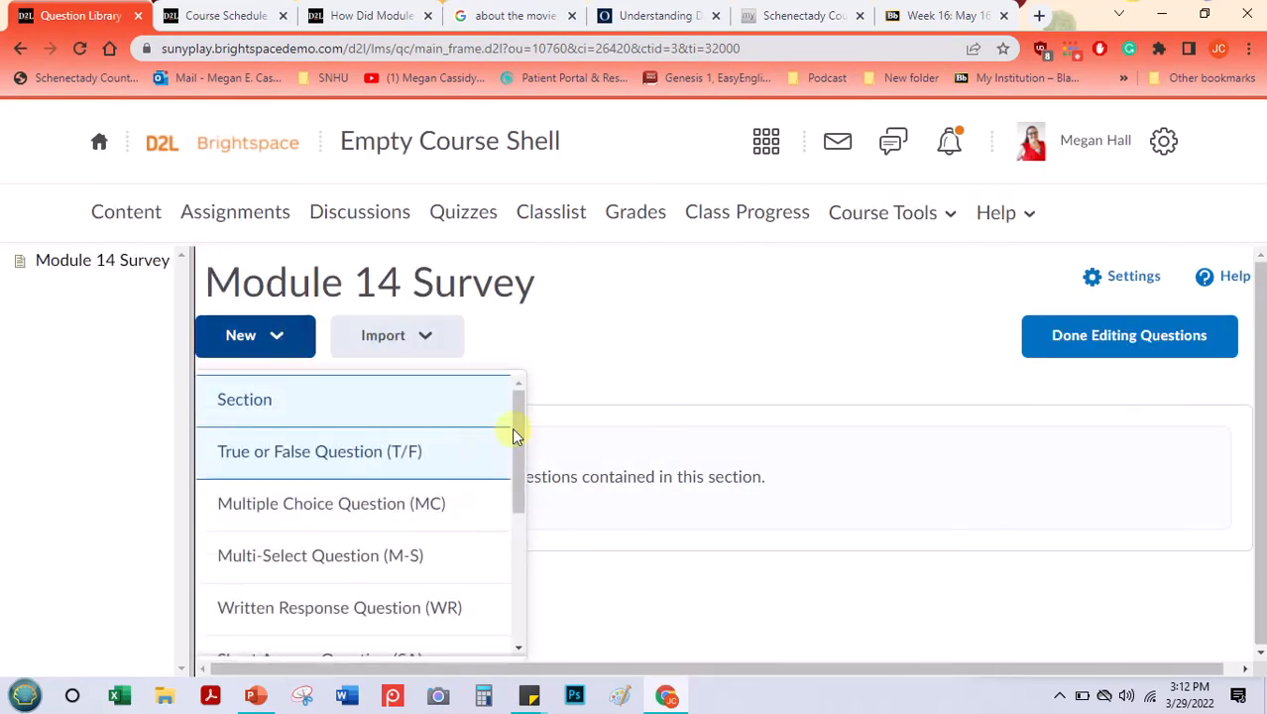
scroll(512, 429, "down", 1)
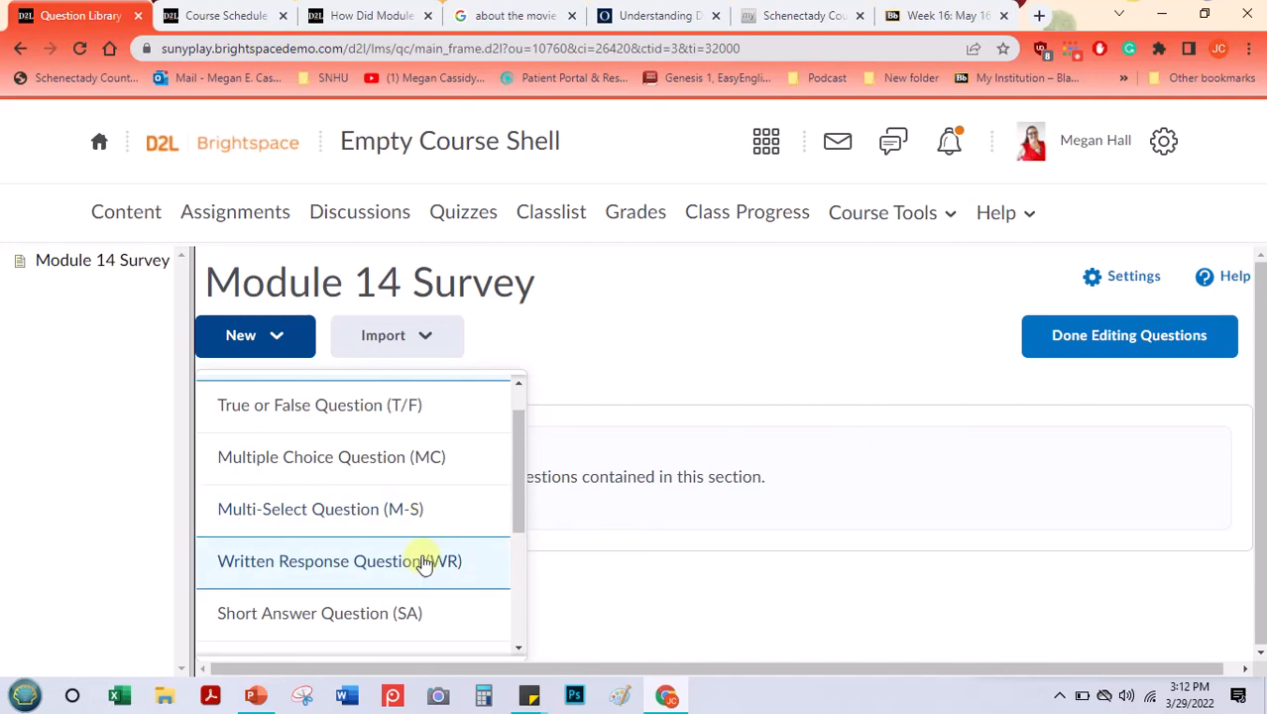
left_click_drag(520, 472, 524, 393)
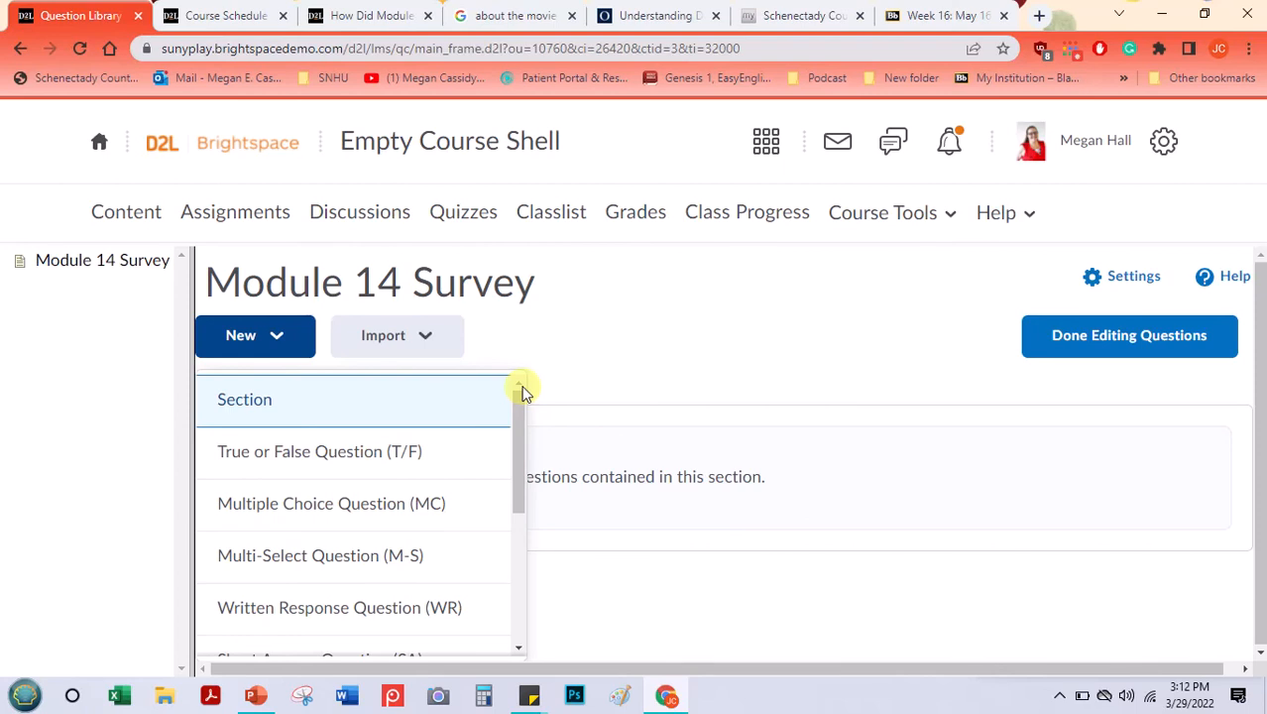
scroll(357, 555, "down", 5)
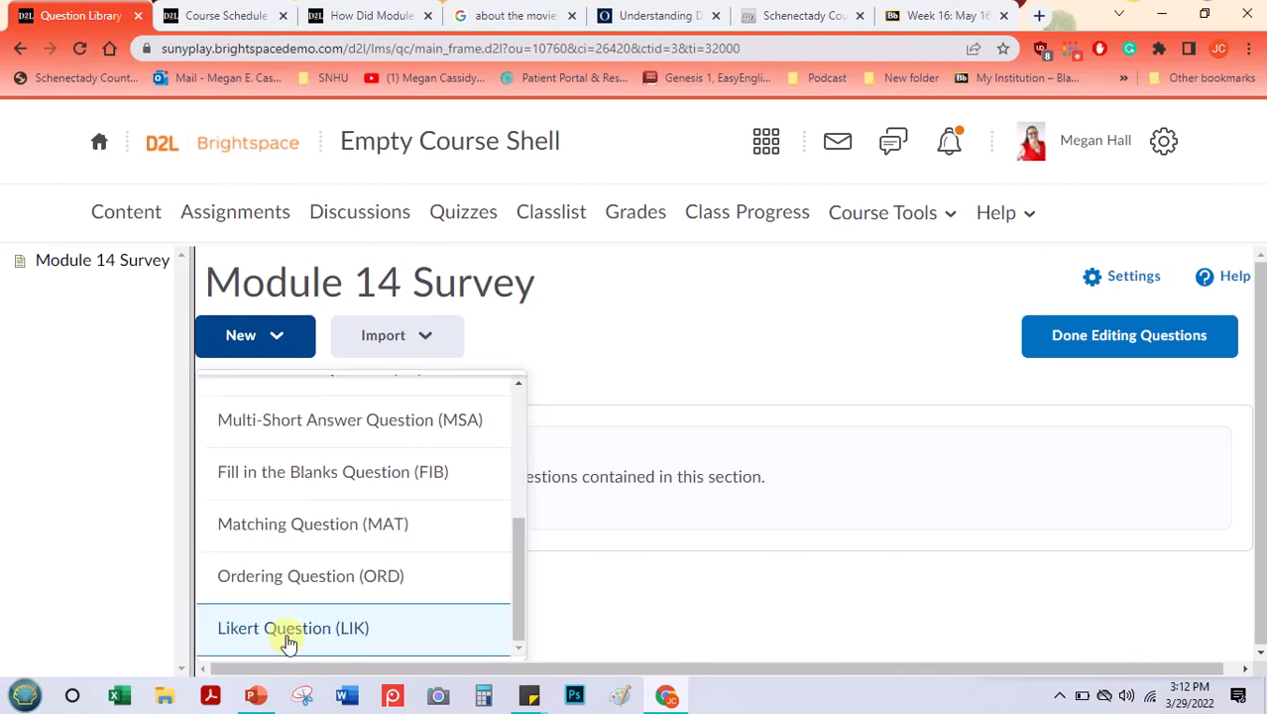
left_click(285, 637)
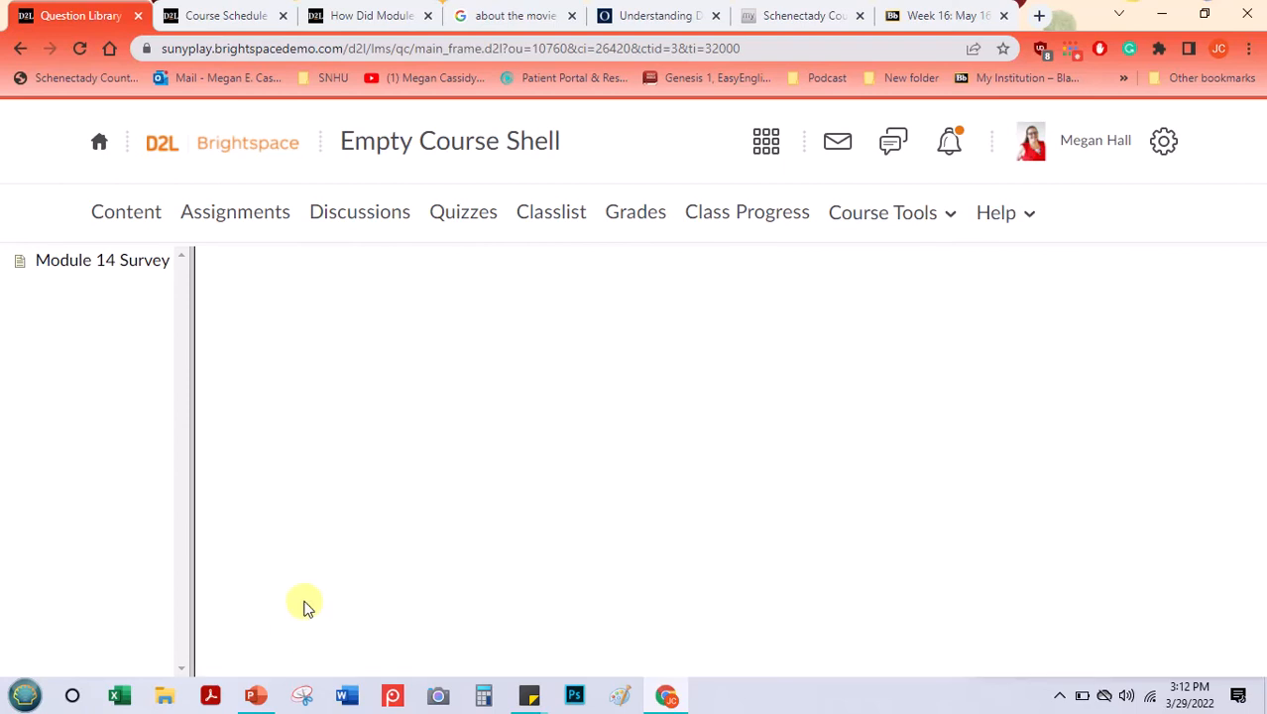
- Enter the Likert question's introductory text "On a scale of 1 to 10 with 10 being the highest, how much did you enjoy the book?"
left_click(273, 477)
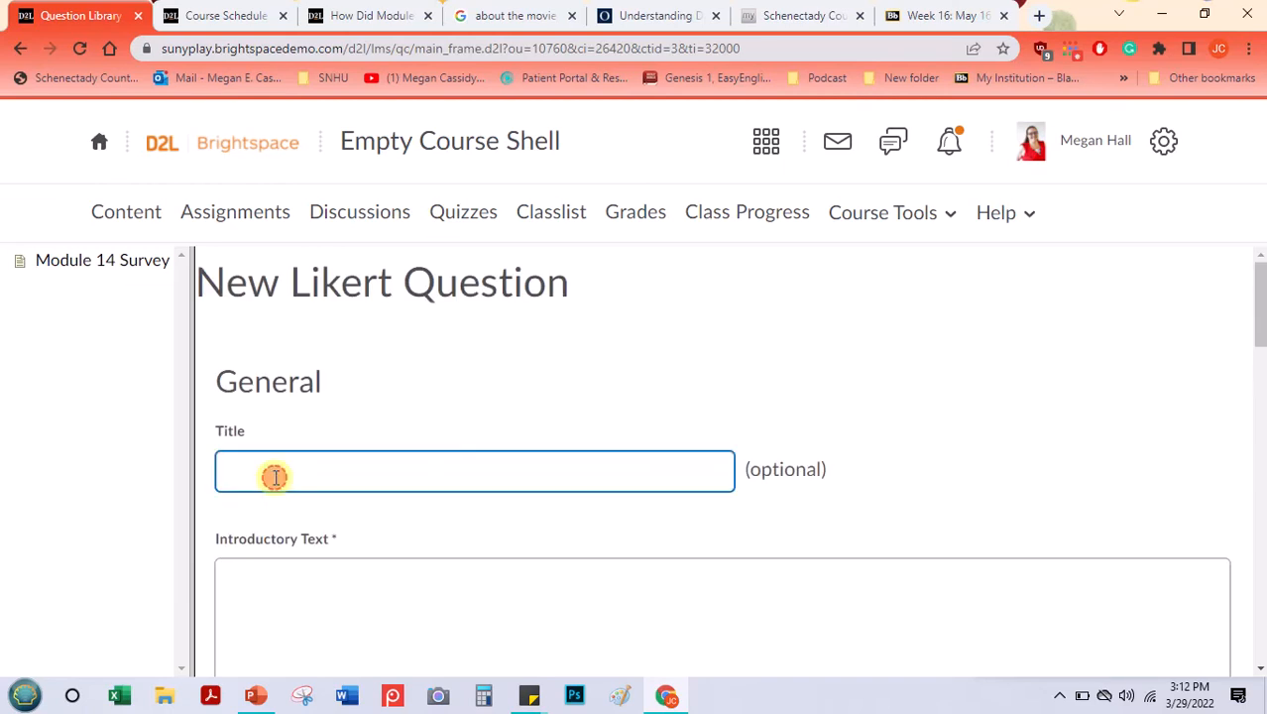
left_click_drag(1259, 288, 1259, 333)
left_click(338, 441)
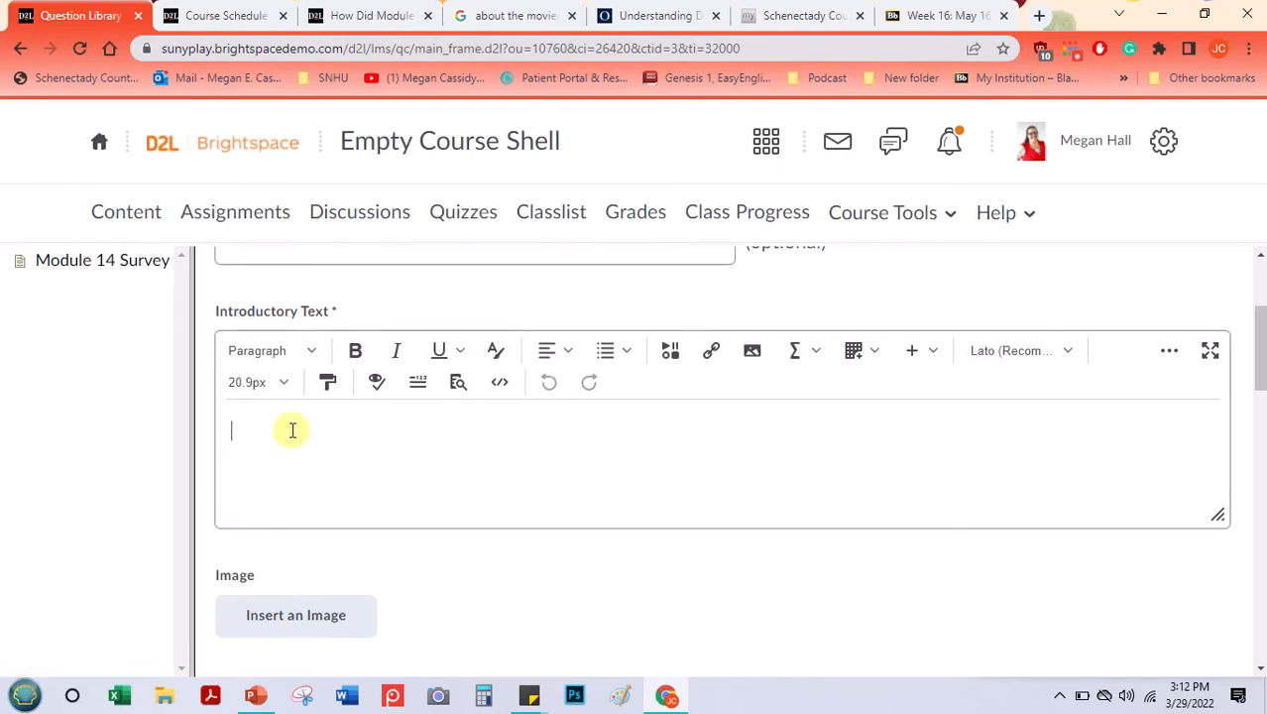
left_click(276, 422)
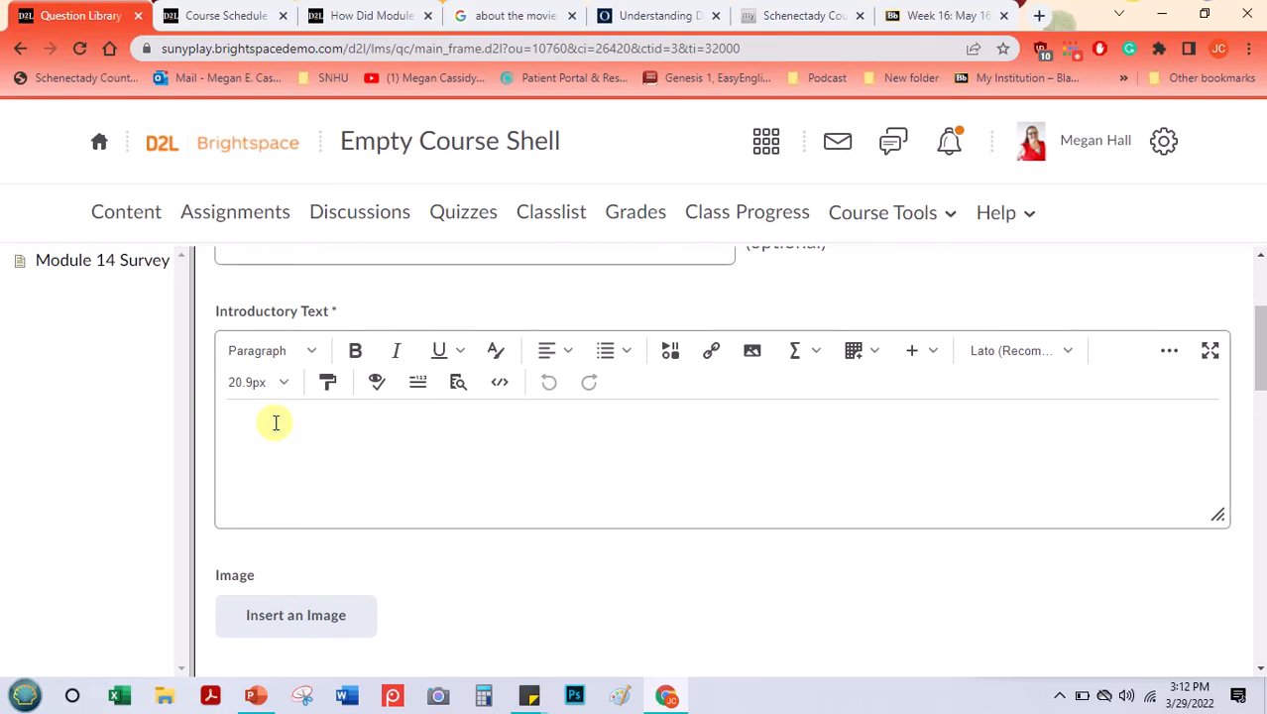
type("On a scale")
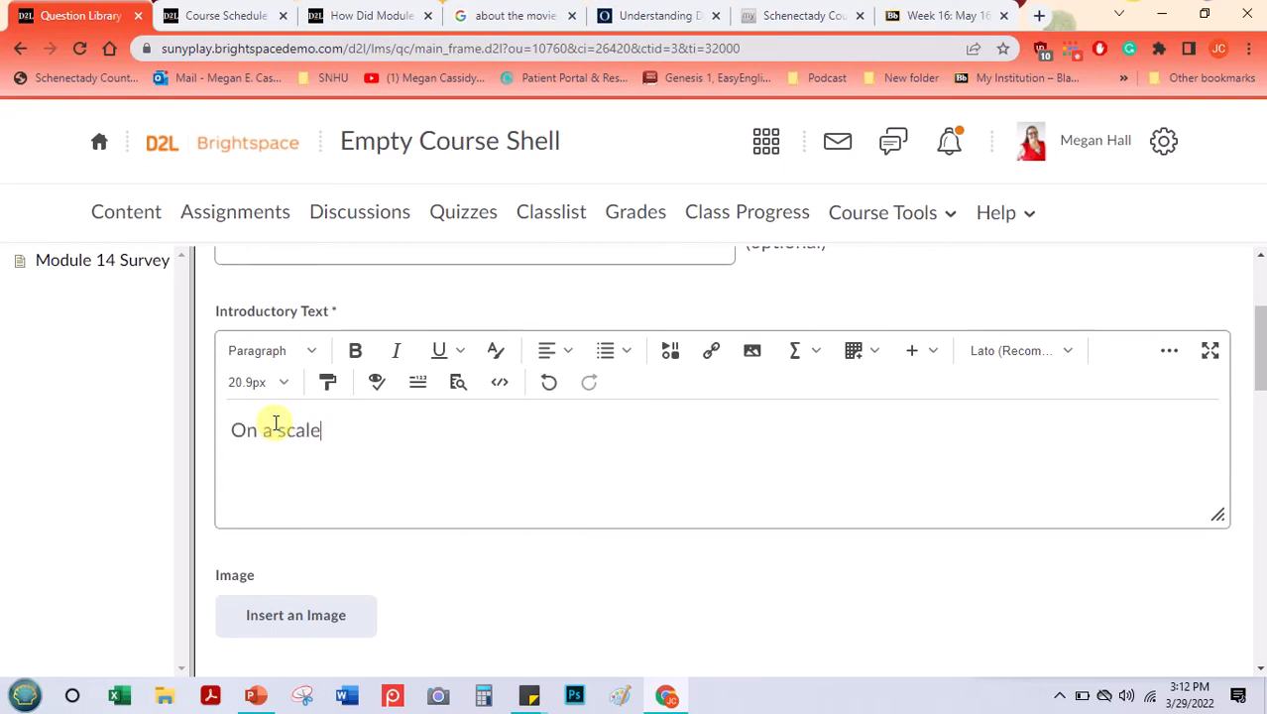
type(" of 1 to 10 with ")
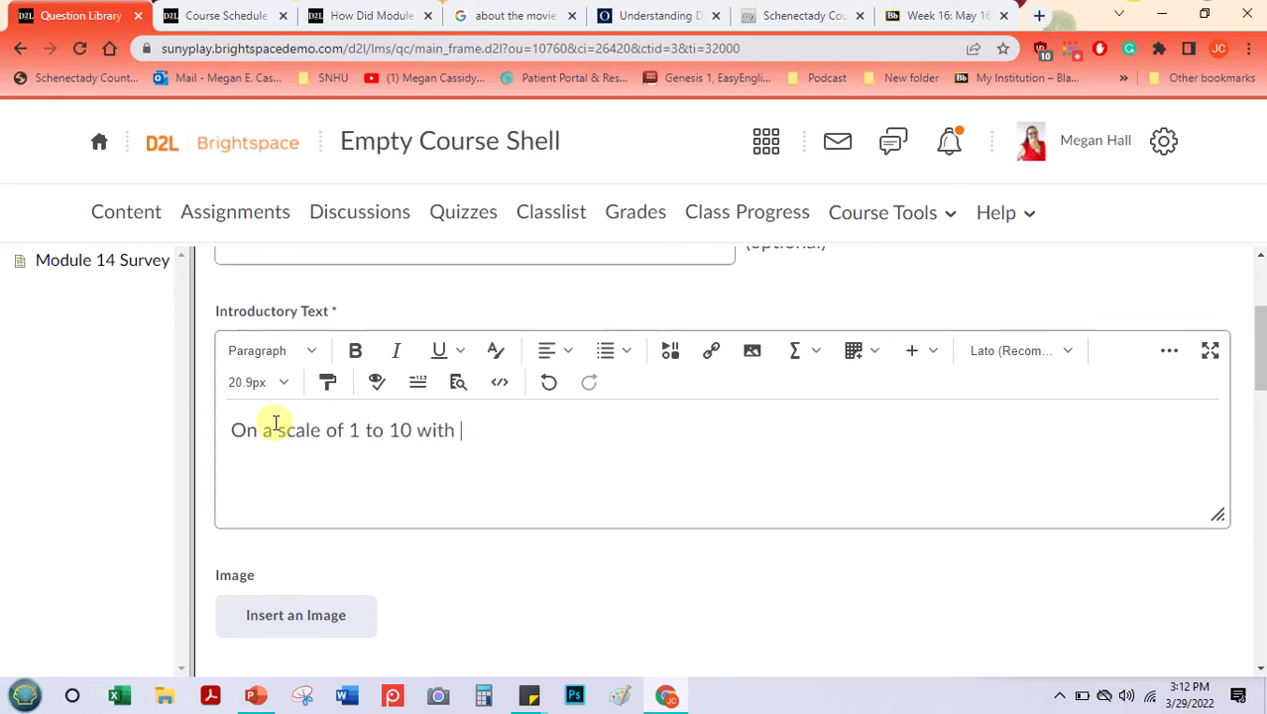
type("10 being the highest,")
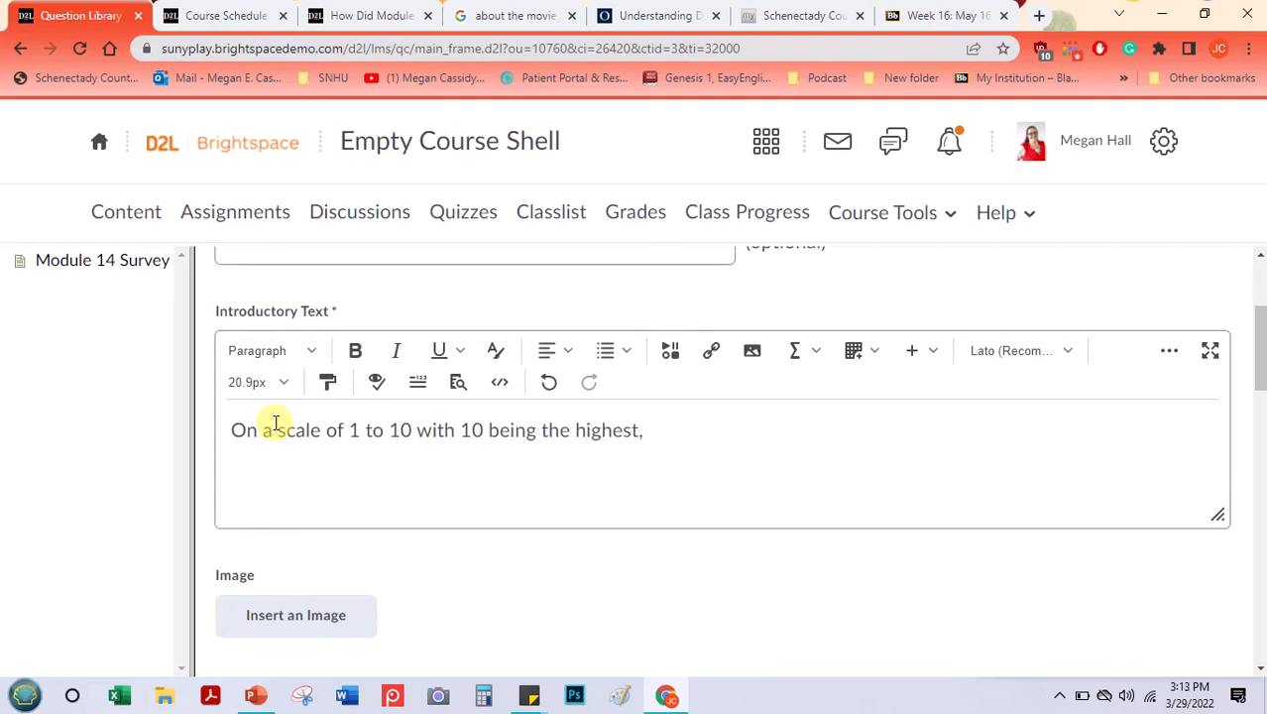
type(" how much did you enjo")
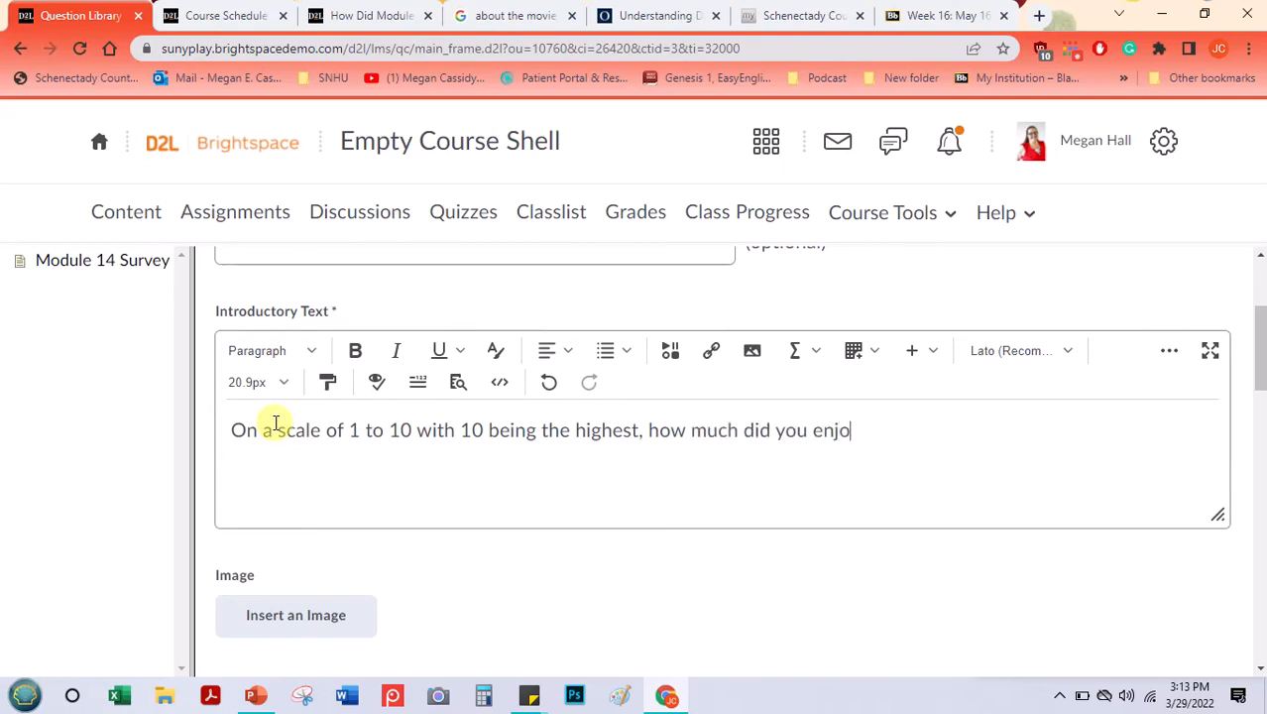
type("y the book?")
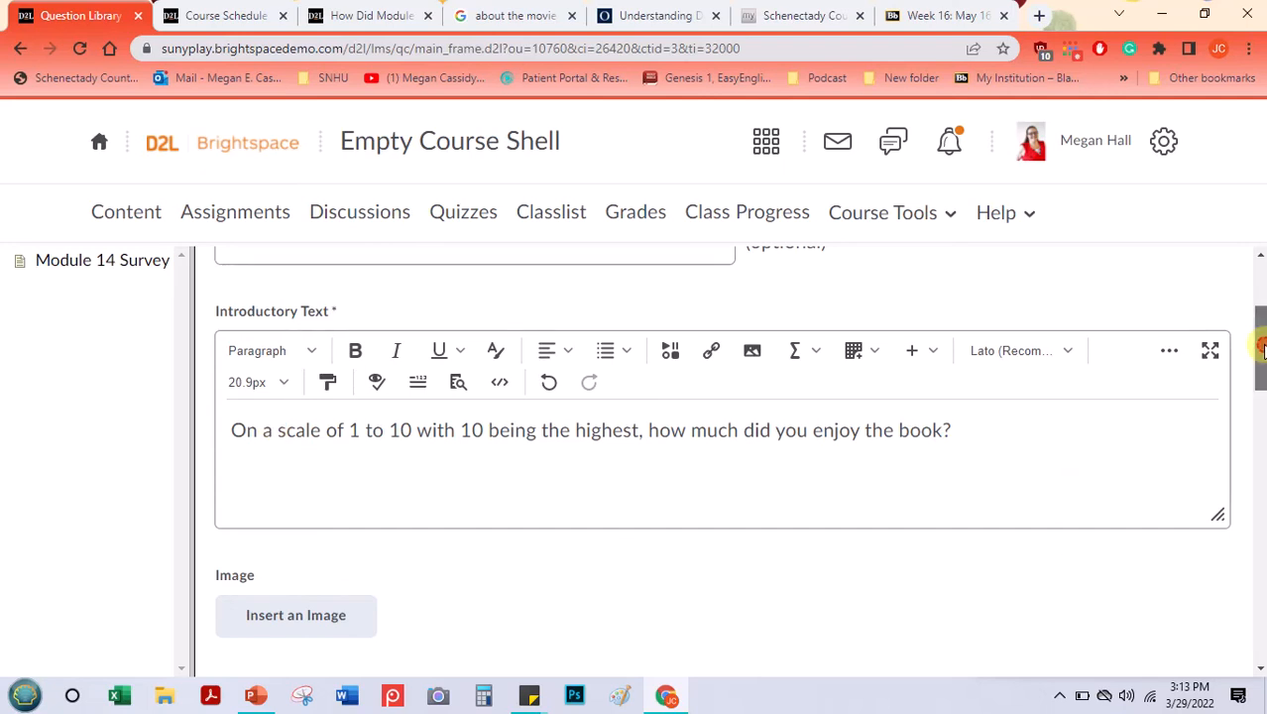
- Try the One to Ten scale for the Likert question, then return it to One to Five
scroll(1253, 375, "down", 3)
scroll(1251, 401, "down", 2)
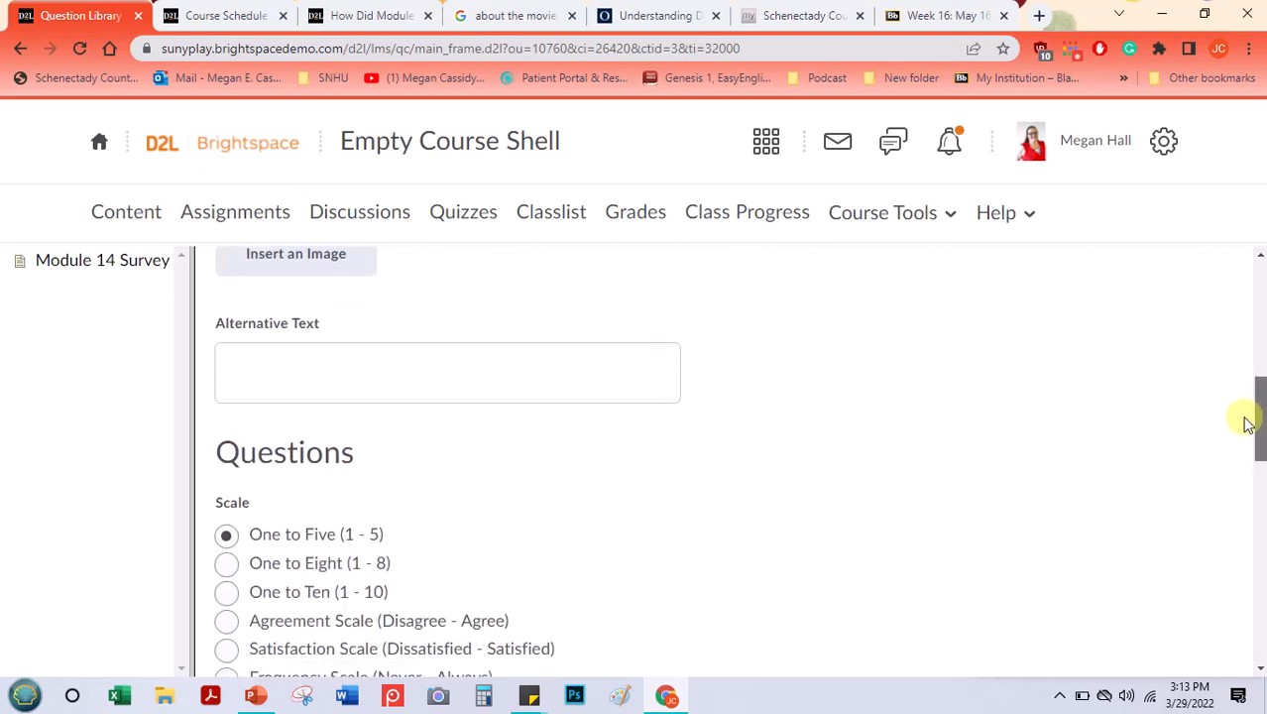
left_click(327, 508)
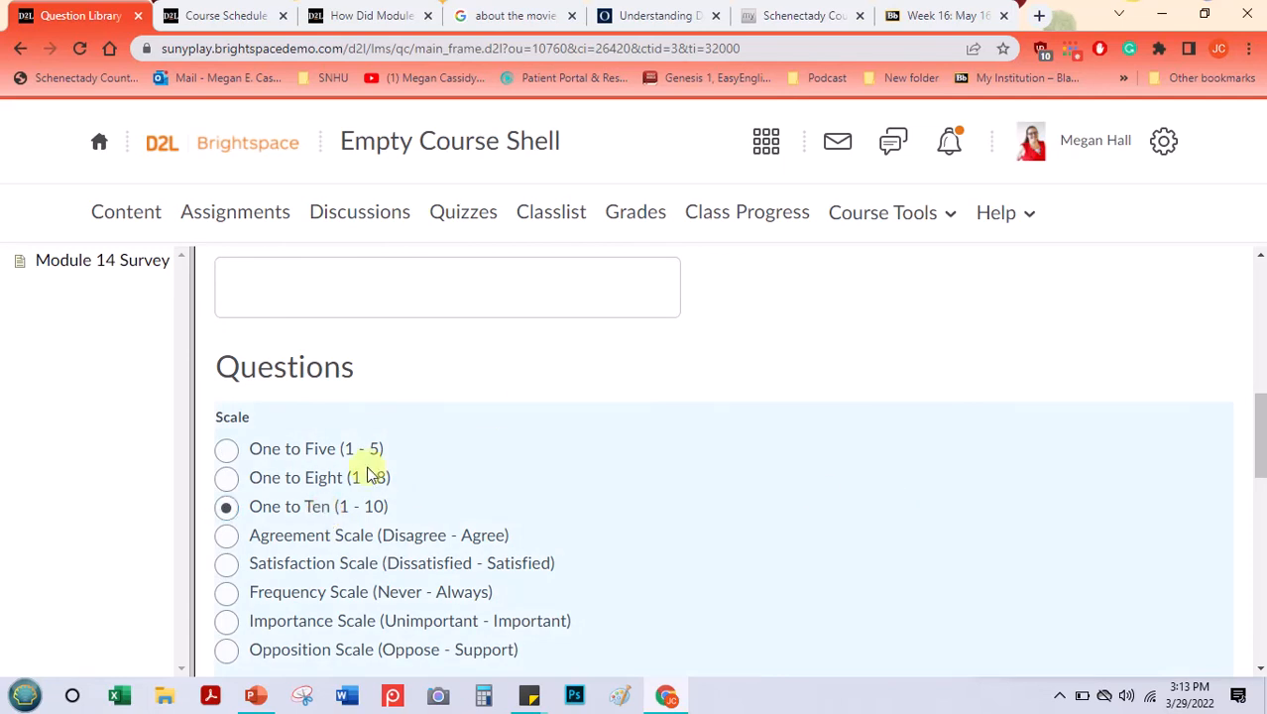
left_click(253, 448)
- Reword the introductory text as "On a scale of 1 to 5 with 5 being the highest, how much did you enjoy the play?"
scroll(1257, 327, "up", 5)
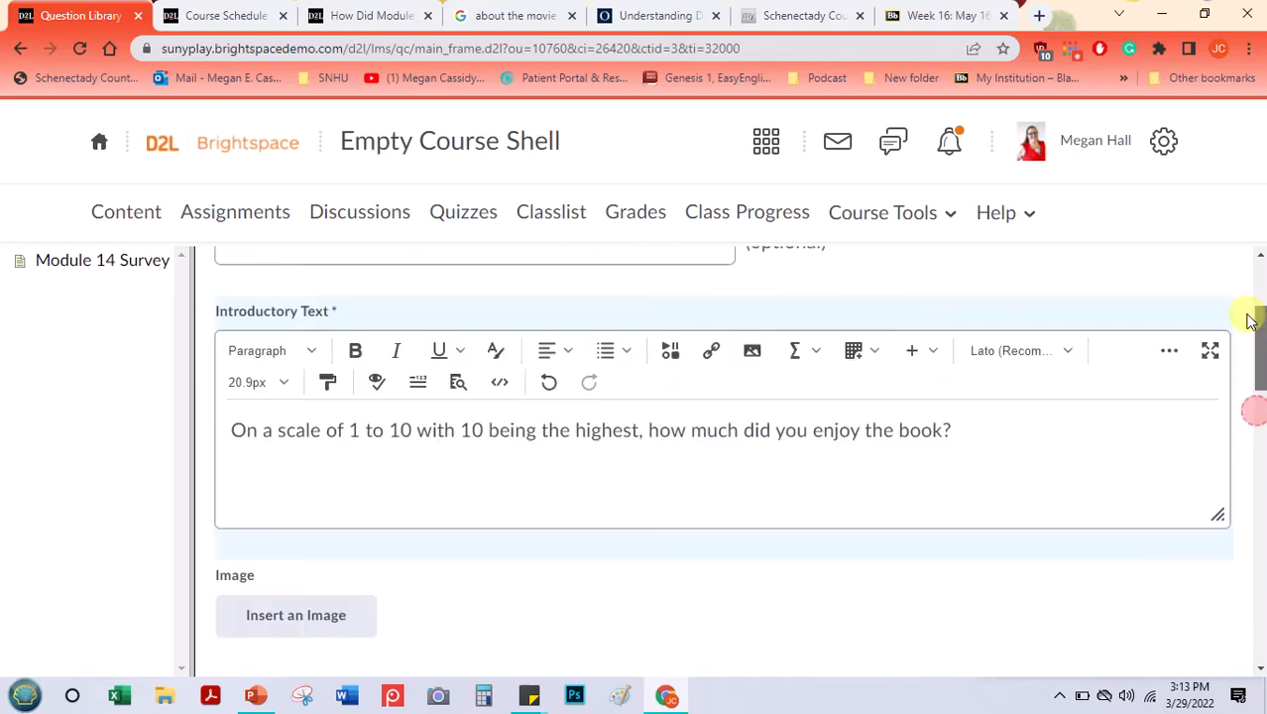
double_click(401, 481)
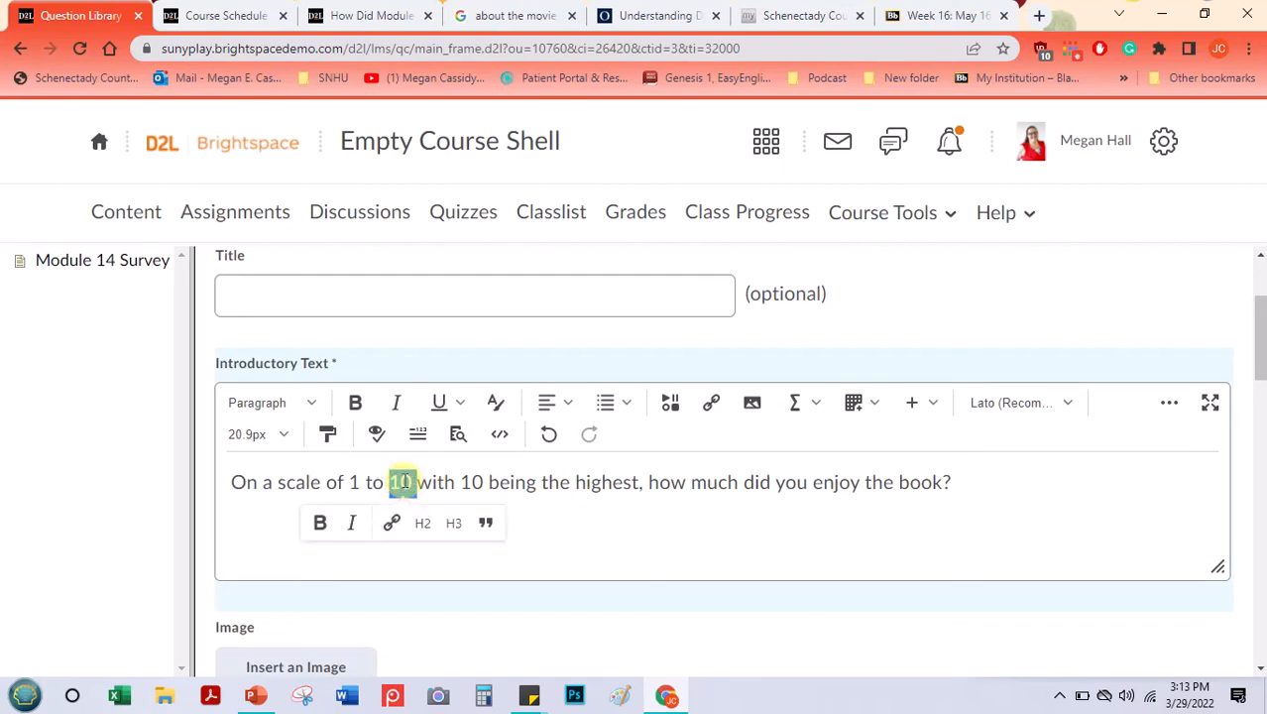
type("5")
double_click(459, 481)
type("5")
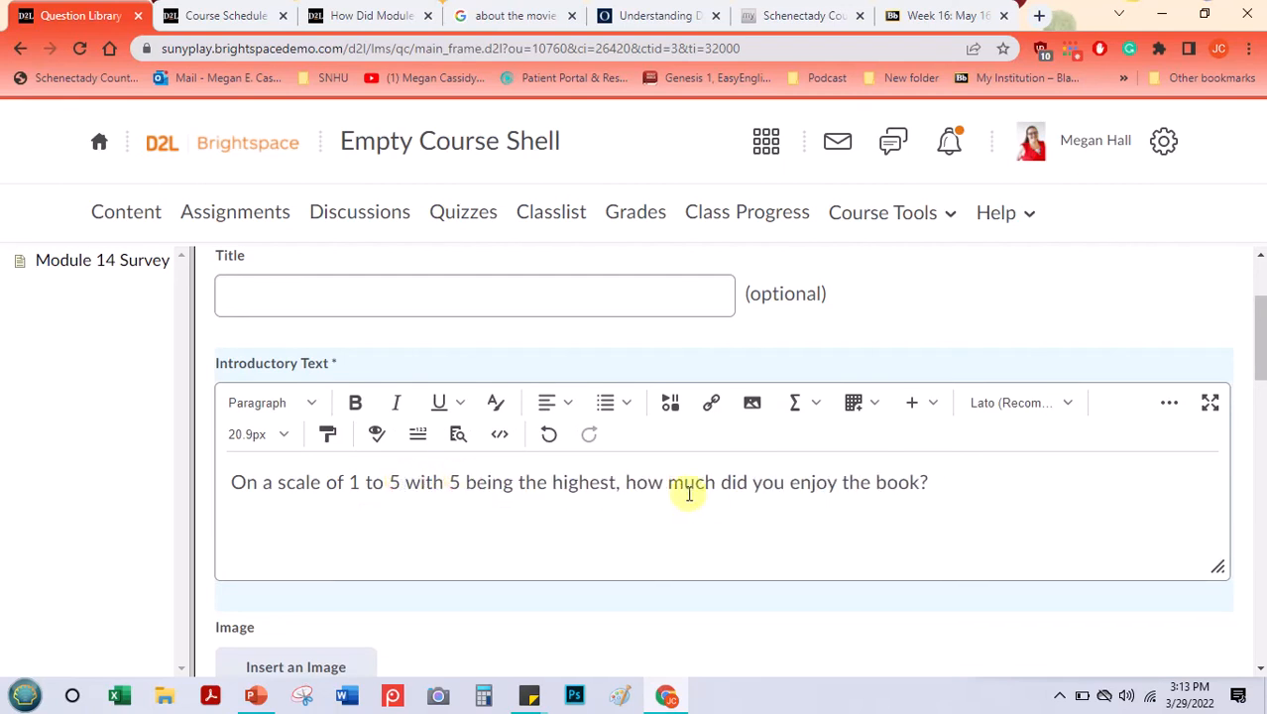
double_click(897, 482)
type("play")
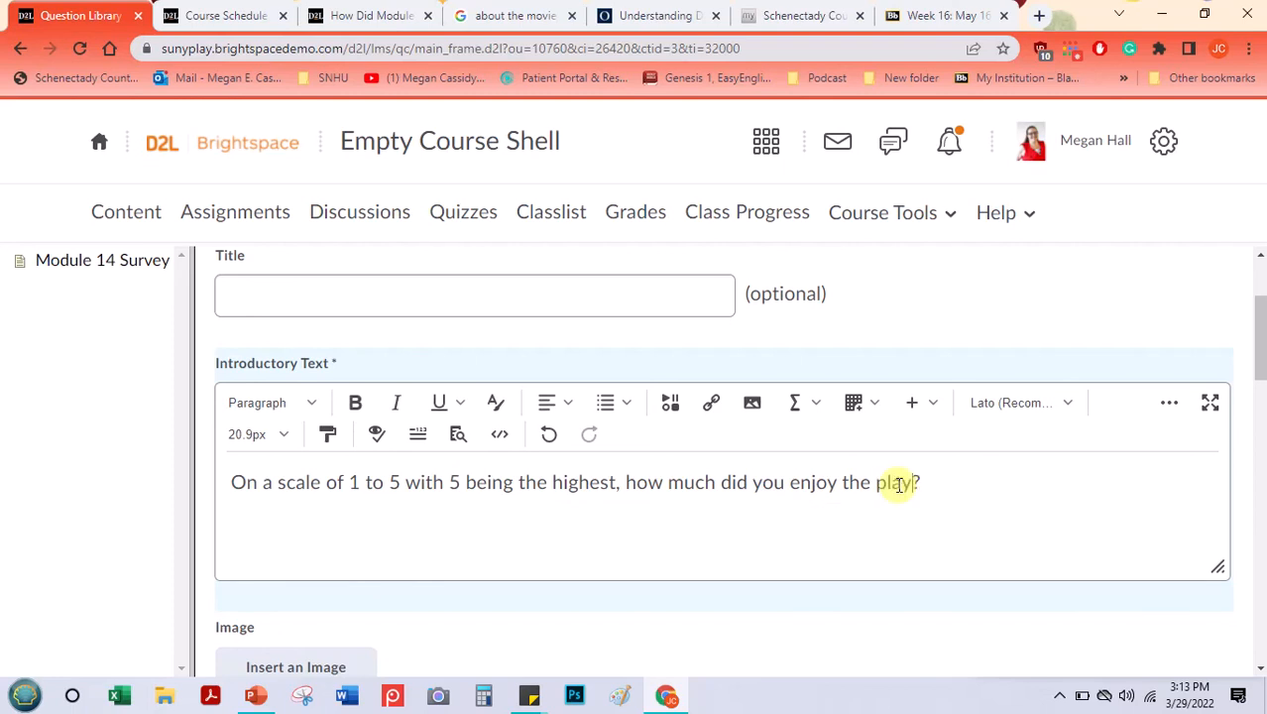
- Try to save the Likert question with its statement rows empty and start another new question
left_click_drag(1255, 353, 1261, 464)
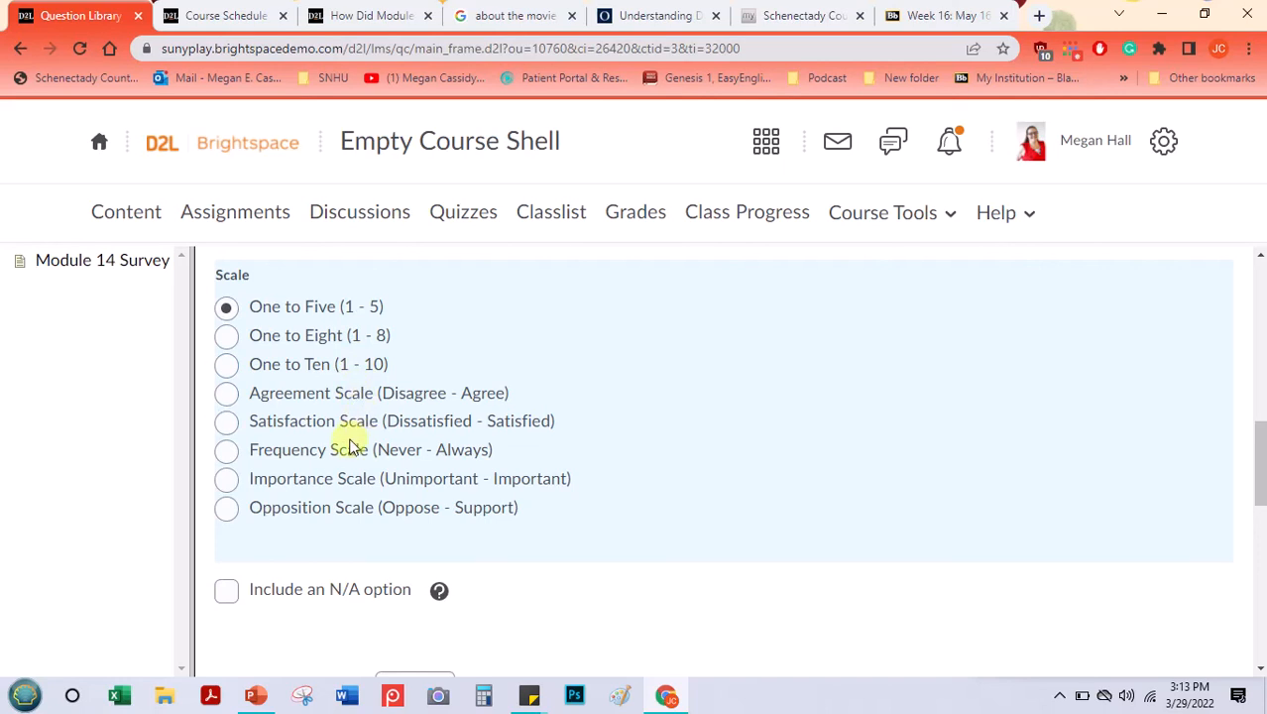
left_click_drag(1259, 444, 1233, 621)
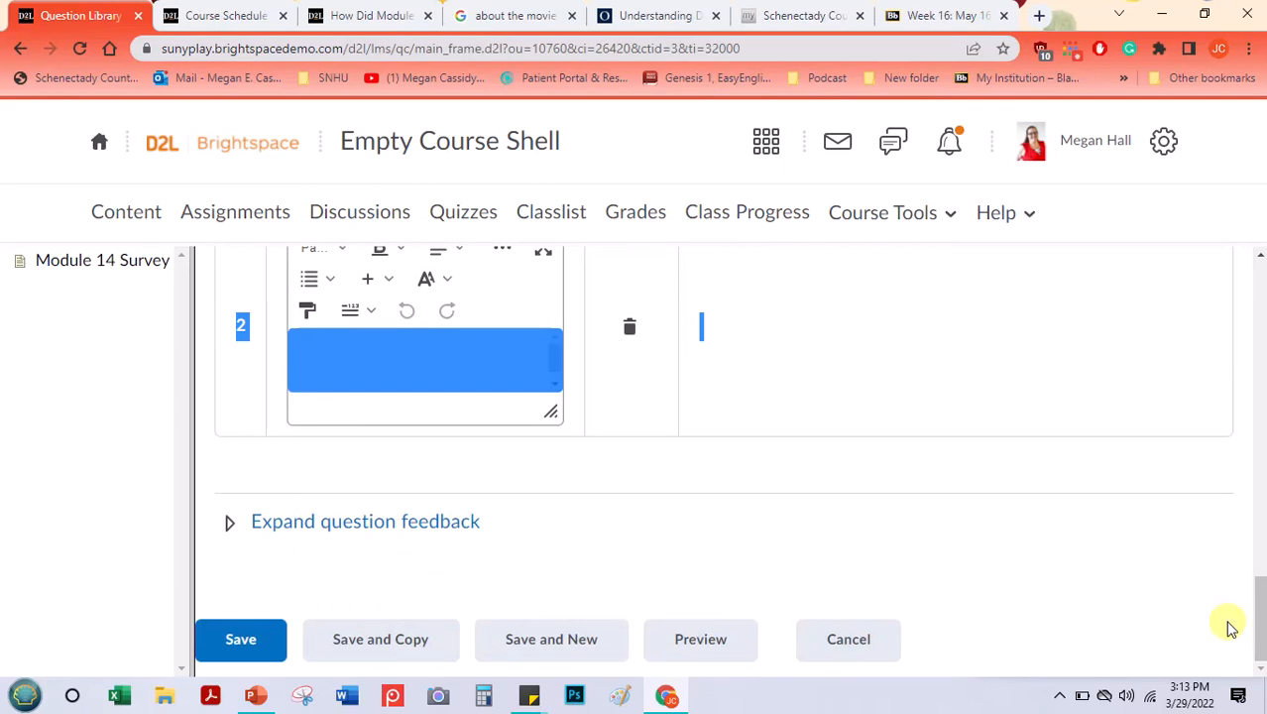
left_click(520, 640)
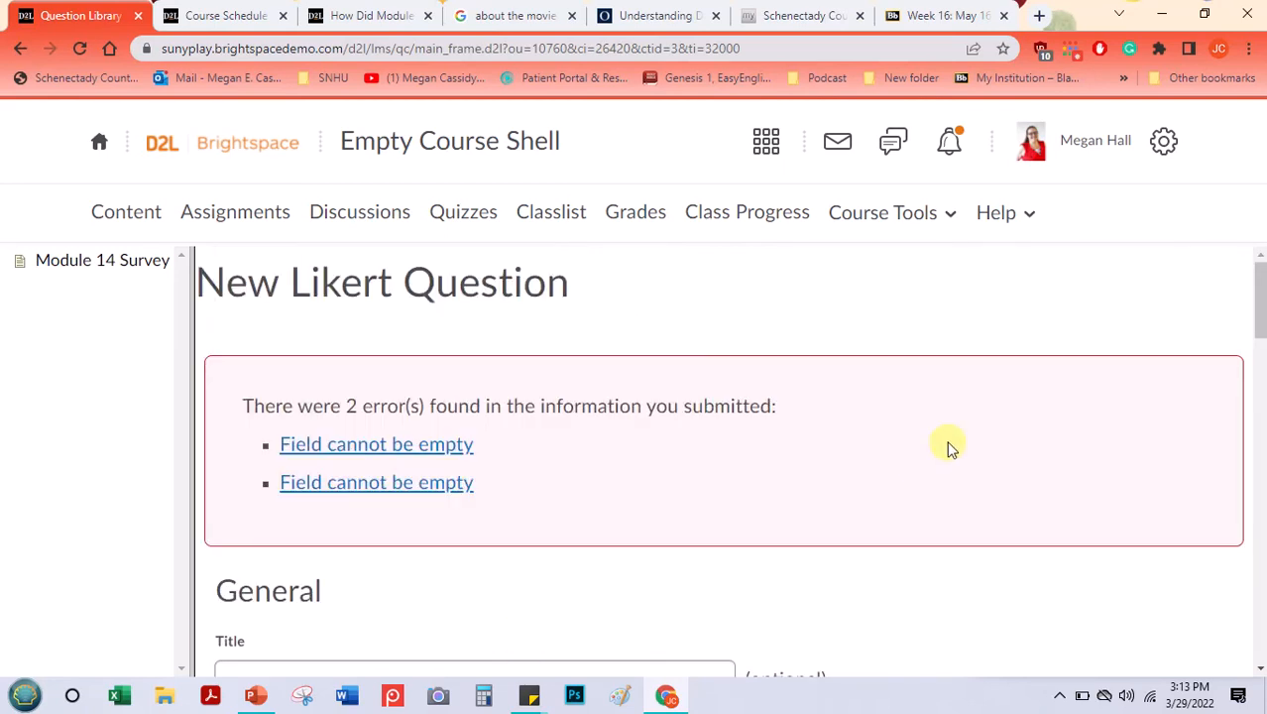
- Remove the surplus empty statement rows from the Likert question, leaving a single row
scroll(630, 499, "down", 10)
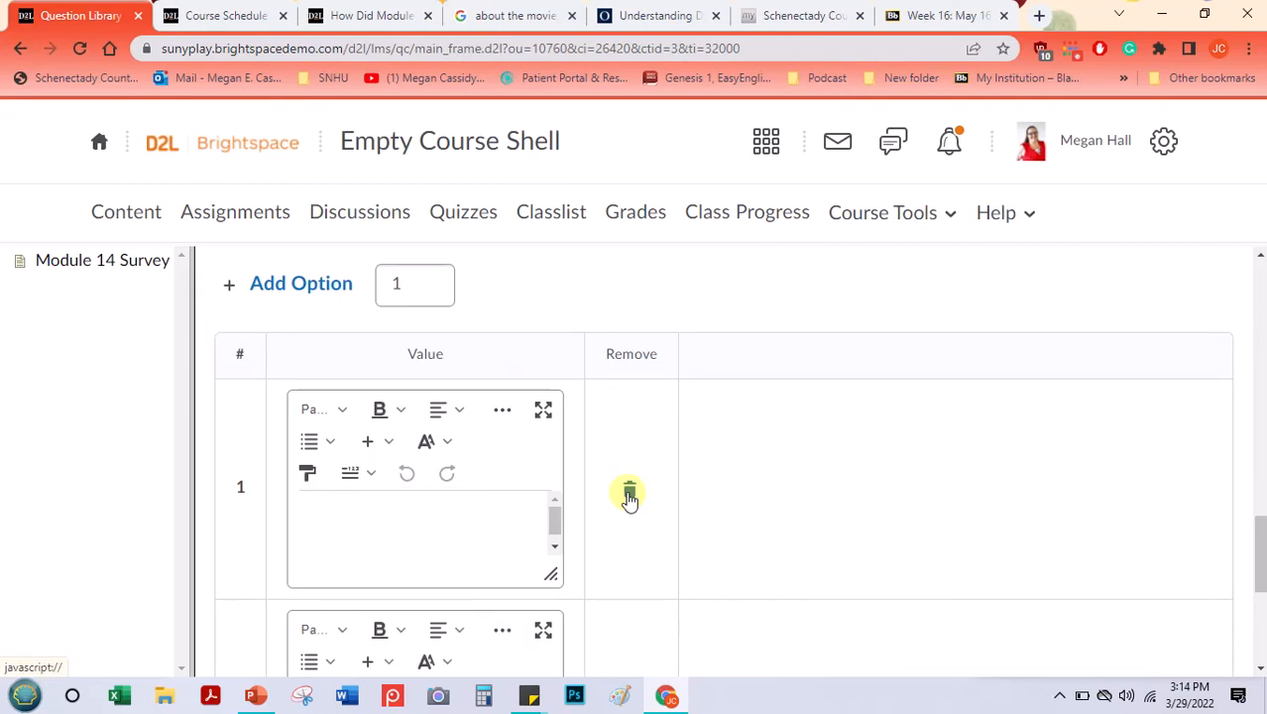
left_click(630, 496)
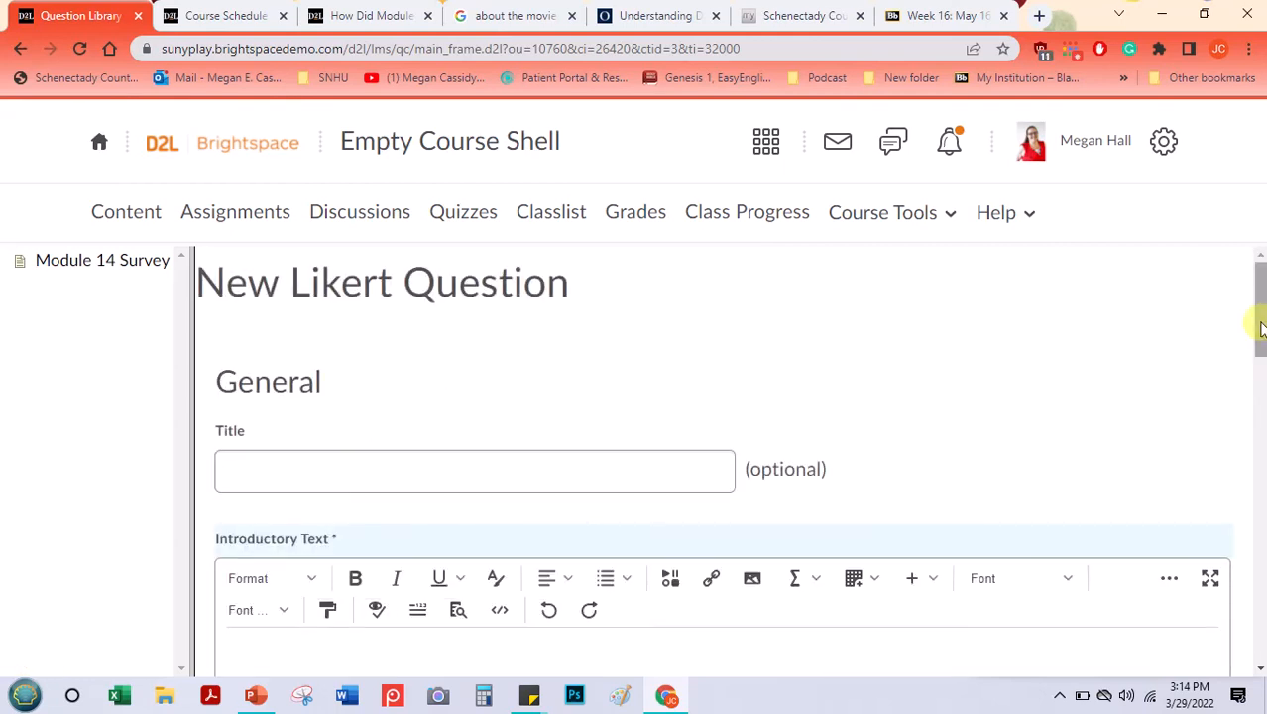
left_click_drag(1258, 320, 626, 526)
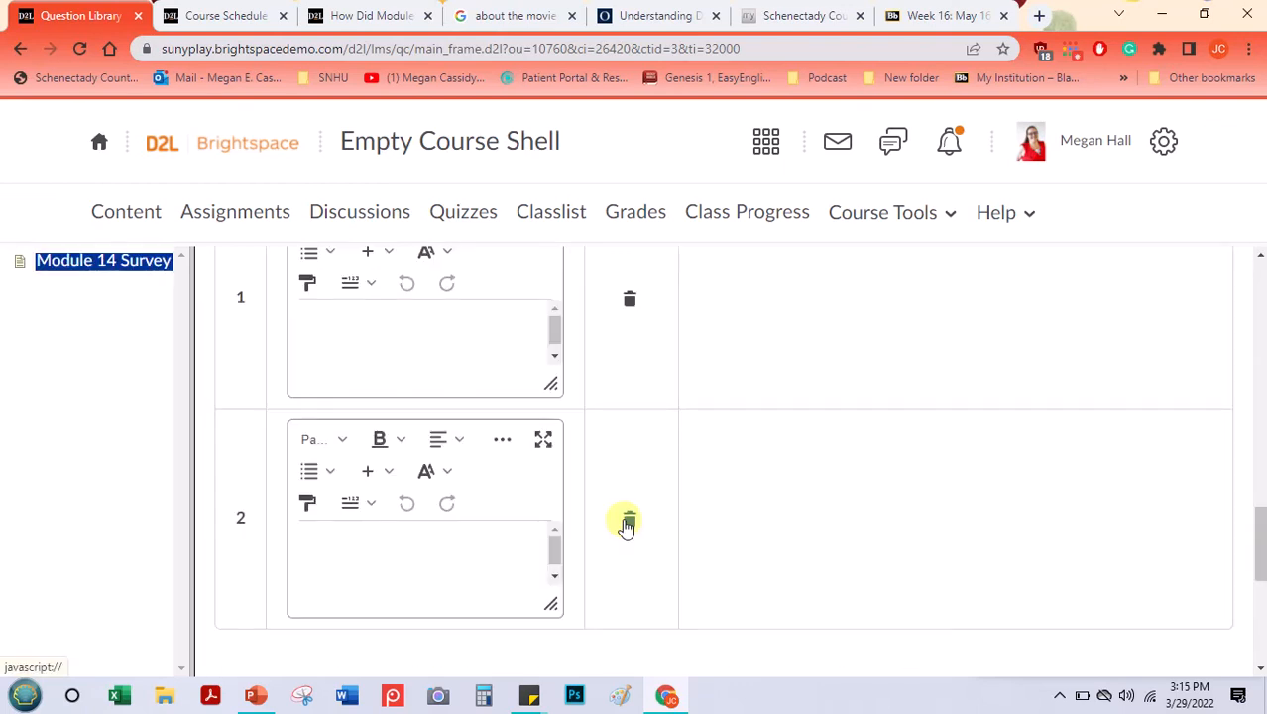
left_click(628, 523)
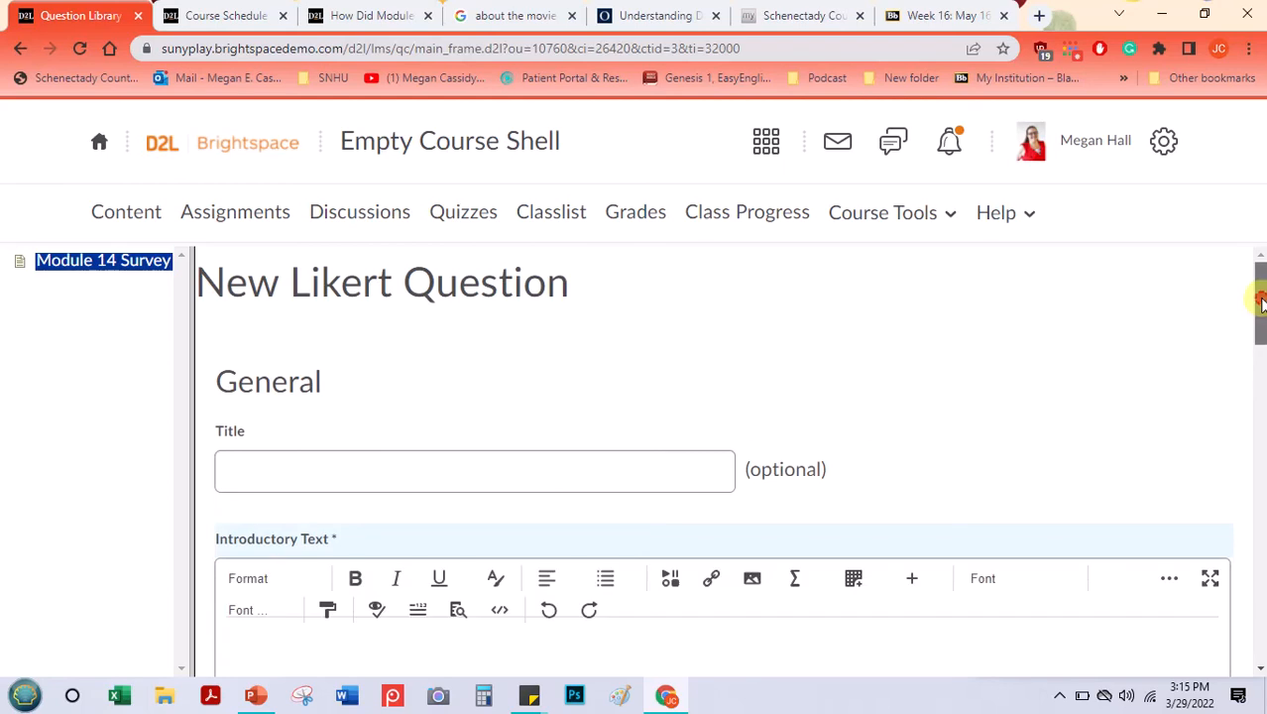
- Enter the statement "Did you enjoy the play? Rate on a scale of 1 to 5." and the feedback "Thanks for filling out our survey!"
left_click_drag(1259, 285, 1253, 543)
left_click(319, 481)
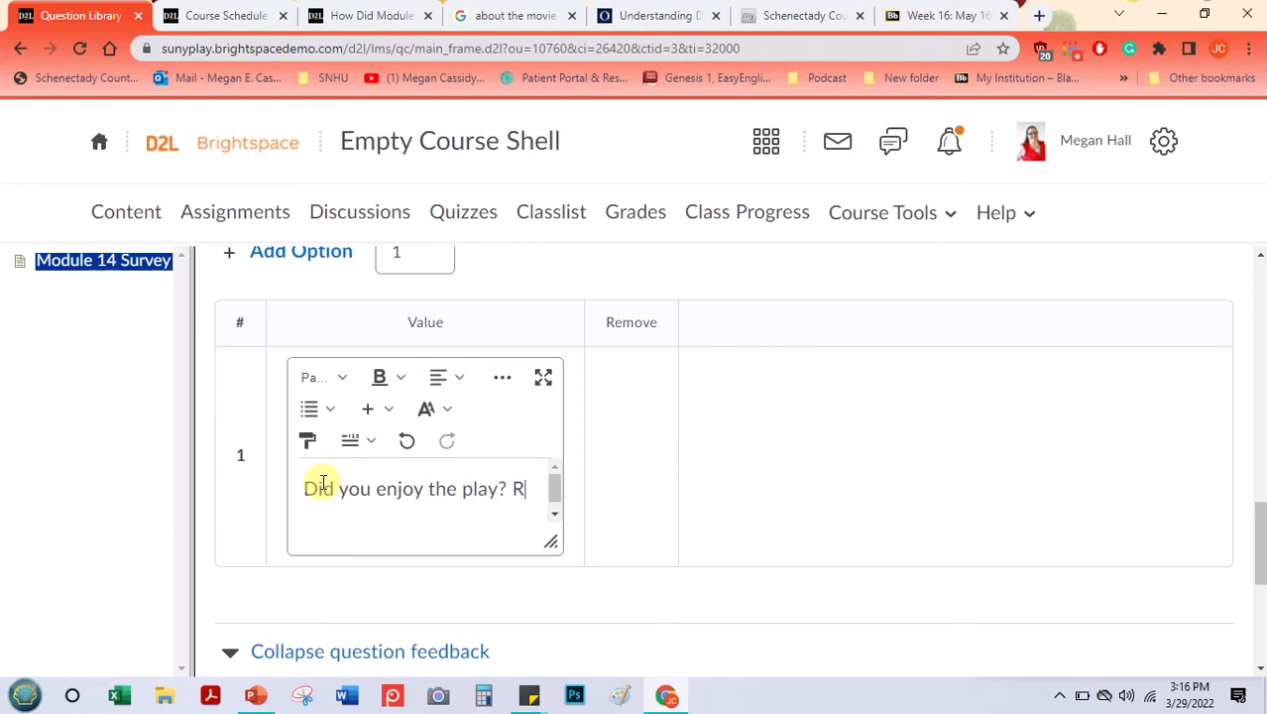
type("Rate on a scale of 1 to 5.")
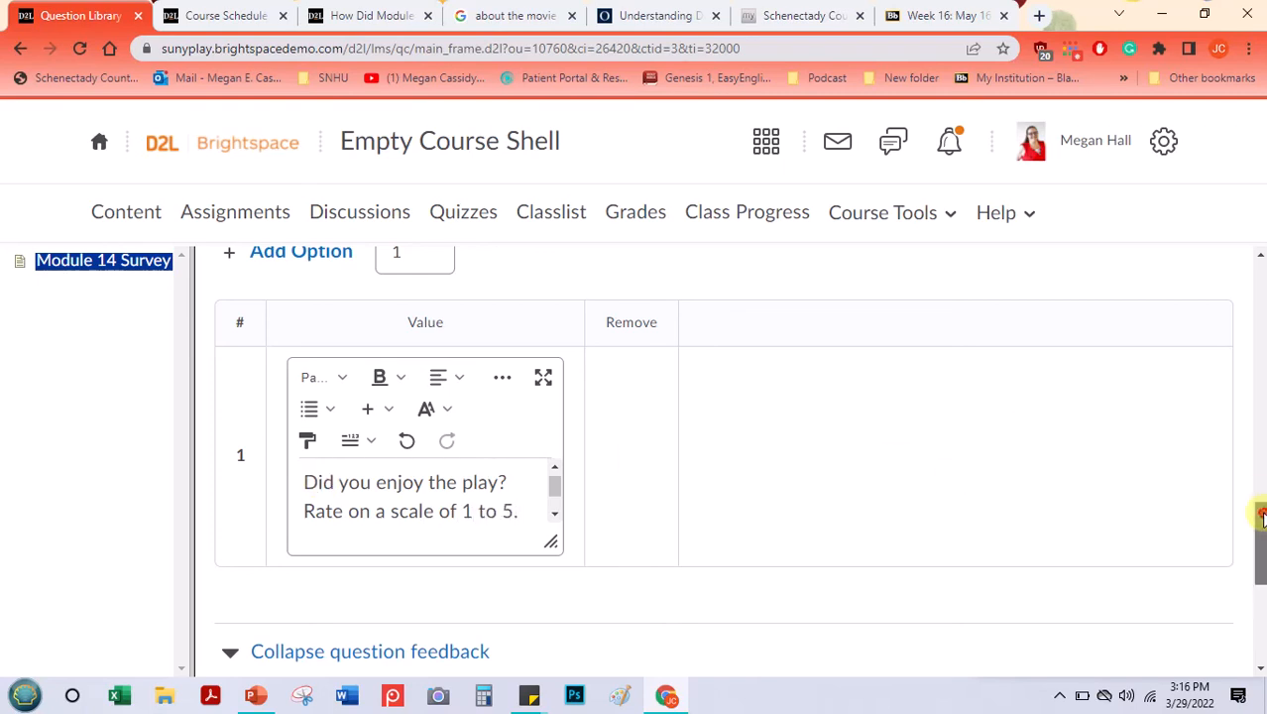
left_click_drag(1257, 513, 1259, 298)
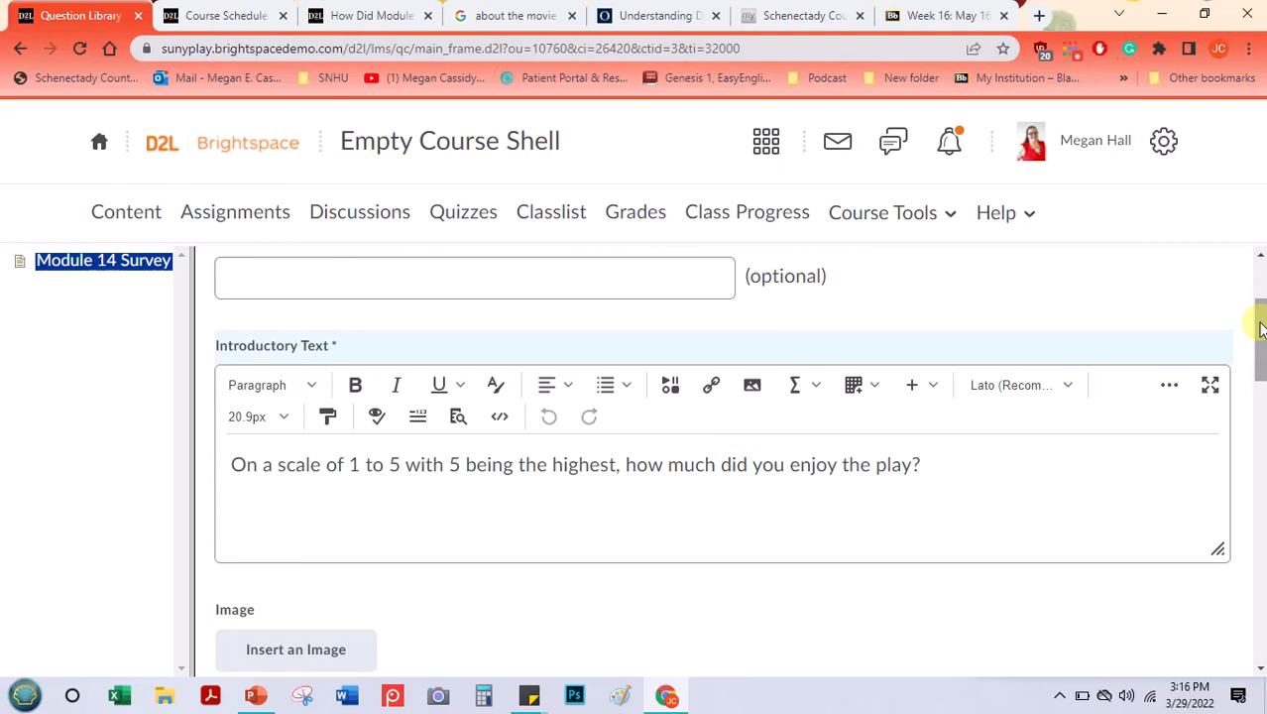
left_click_drag(1260, 328, 1236, 609)
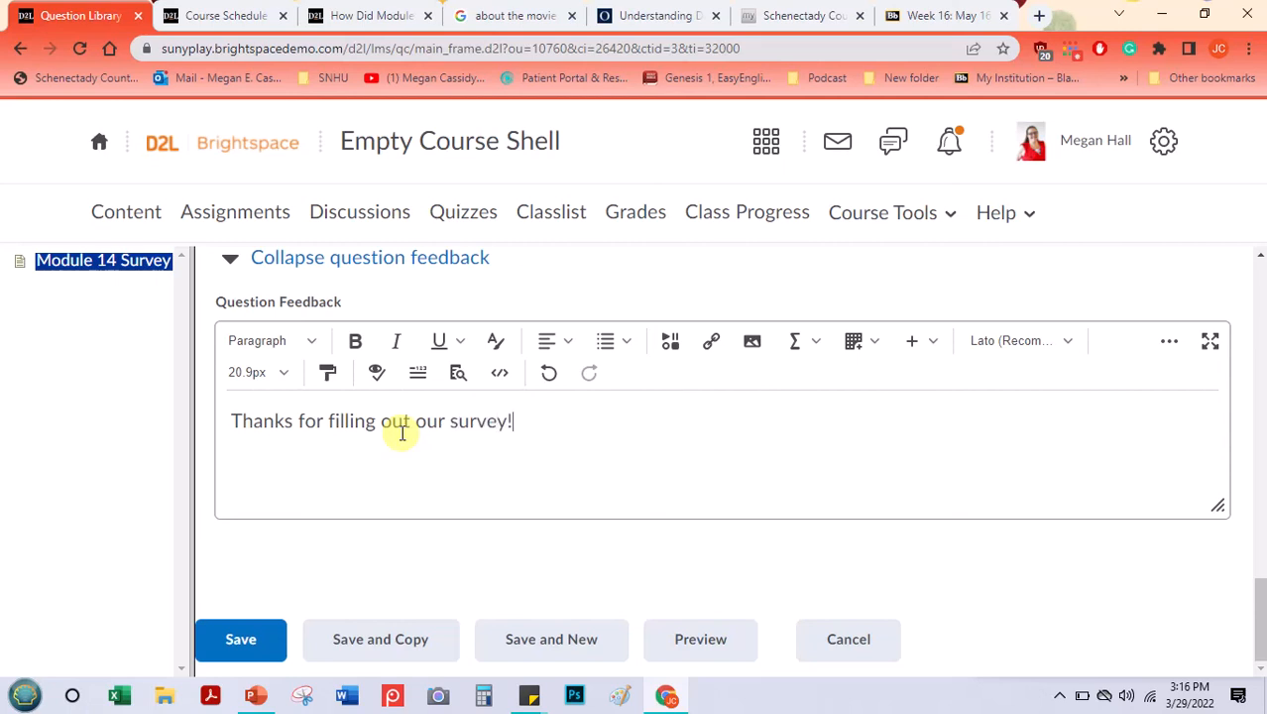
- Preview the Likert question, check its rating row and feedback comment, and return to editing
left_click(716, 639)
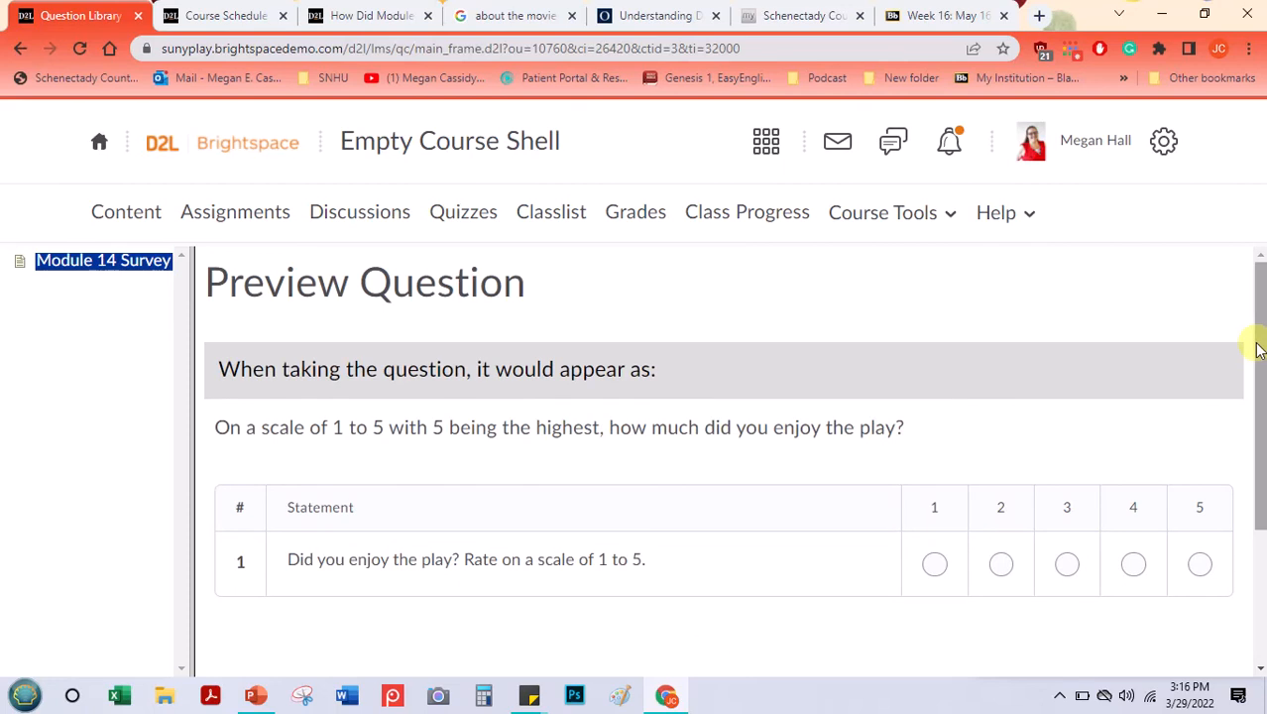
scroll(1259, 359, "down", 1)
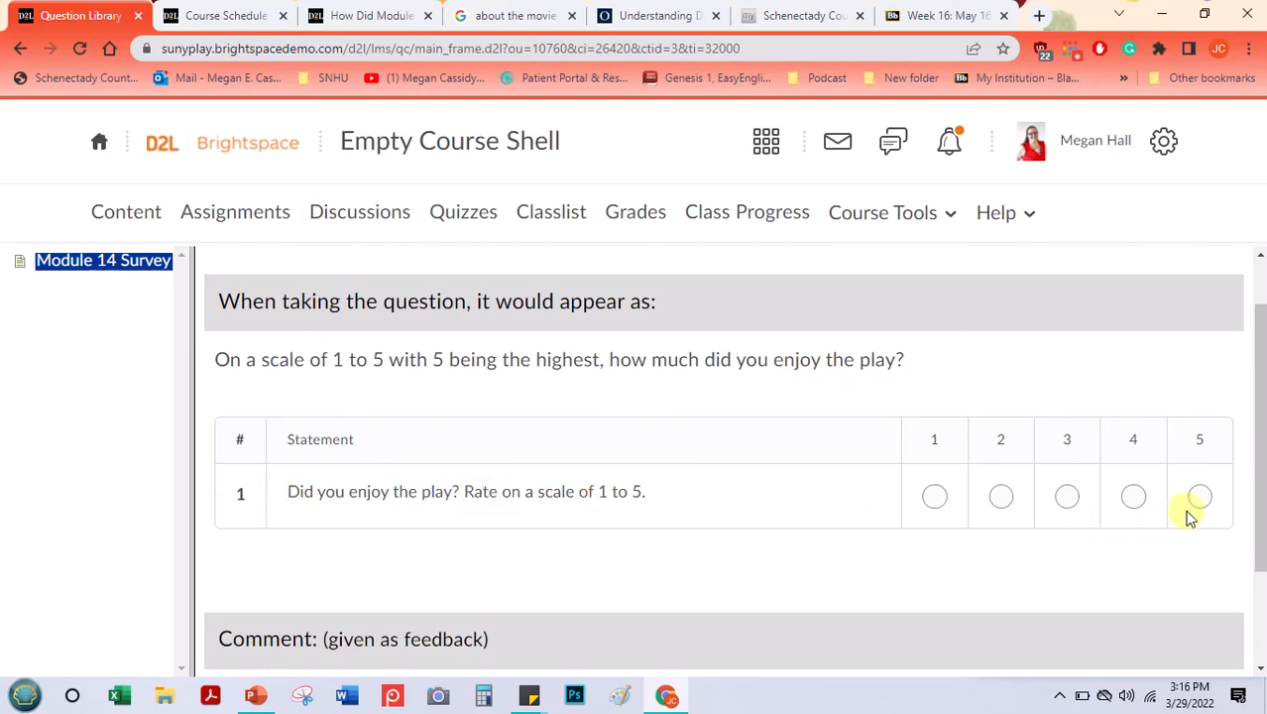
left_click_drag(1257, 424, 1256, 538)
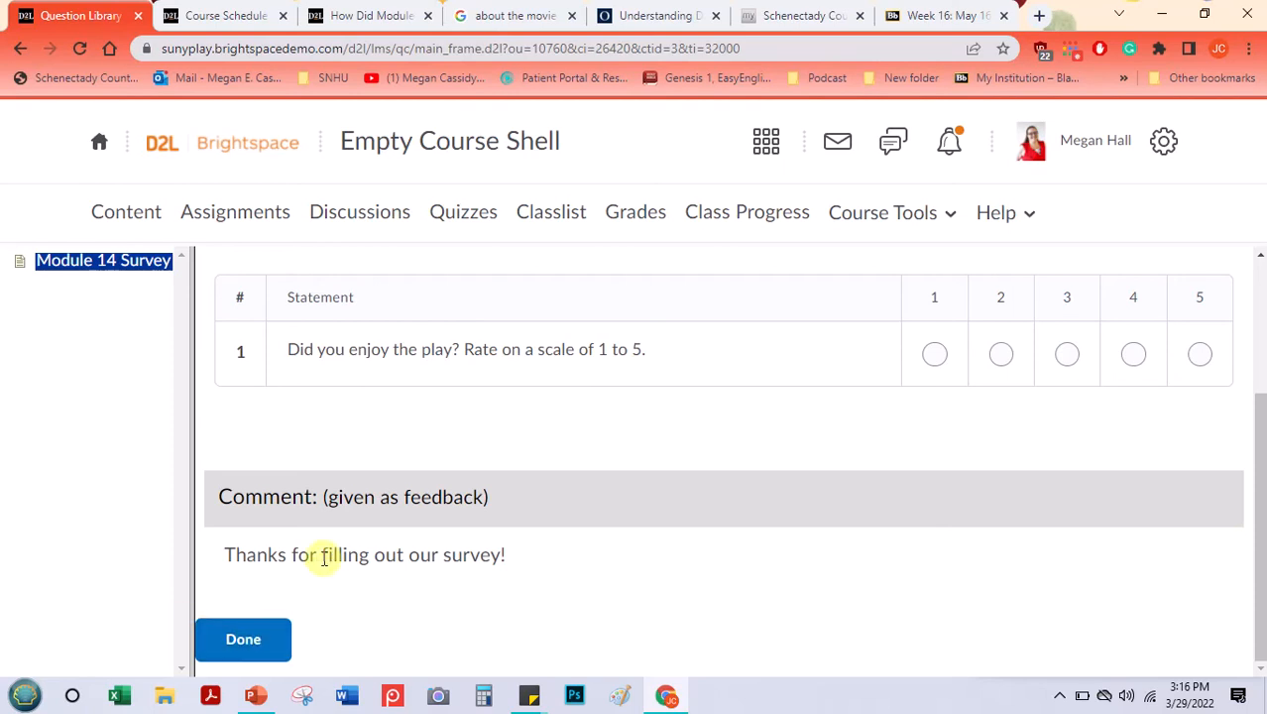
left_click(242, 640)
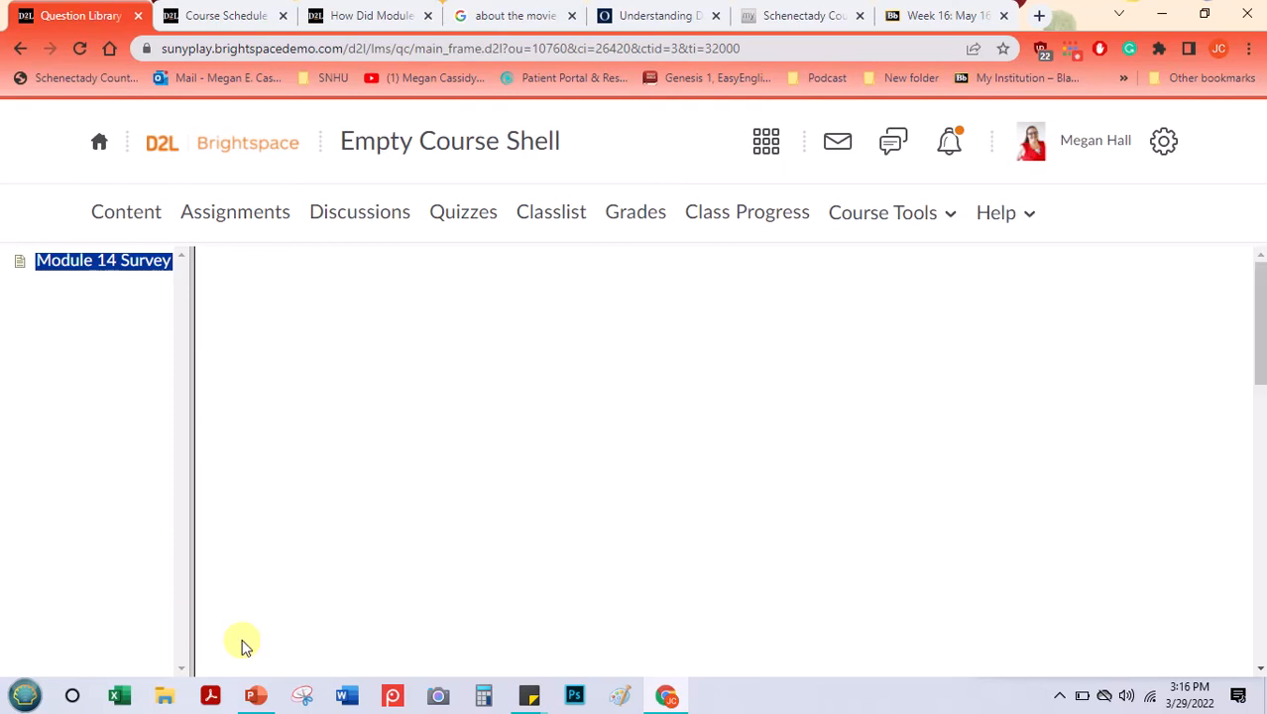
- Save the Likert question about the play and start another new Likert question
left_click(378, 462)
left_click_drag(1260, 332, 1235, 655)
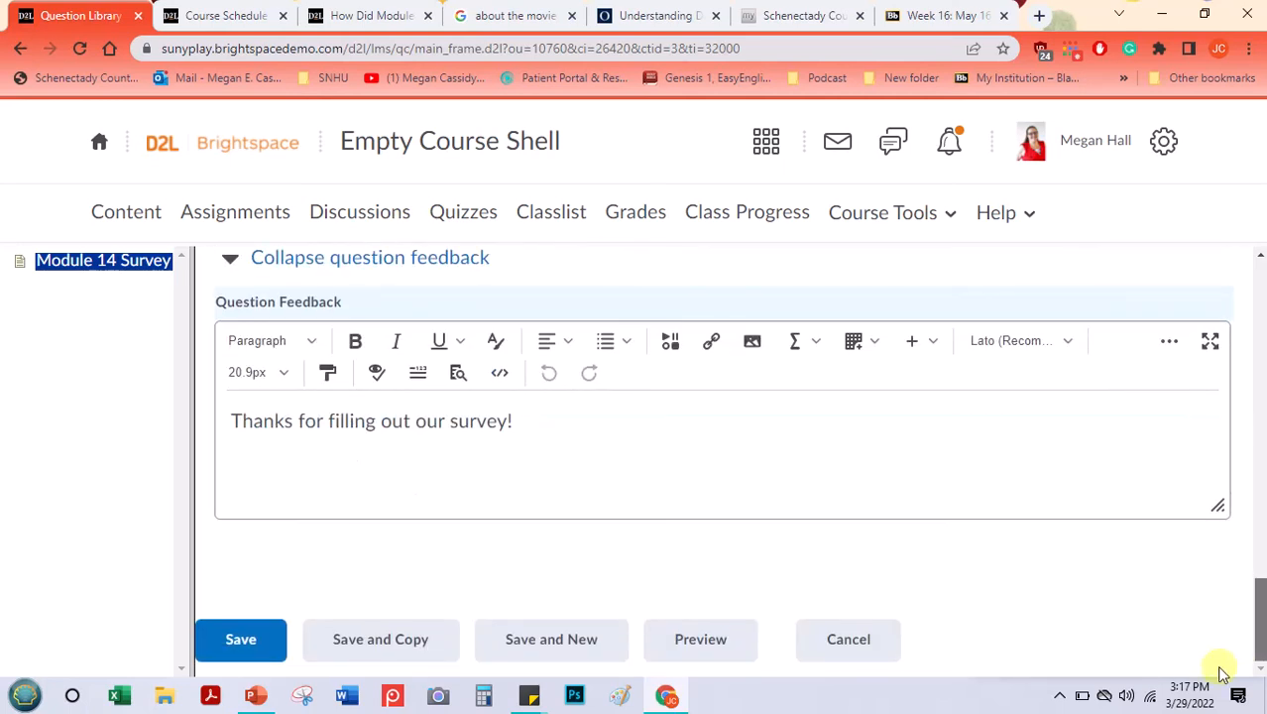
left_click(564, 645)
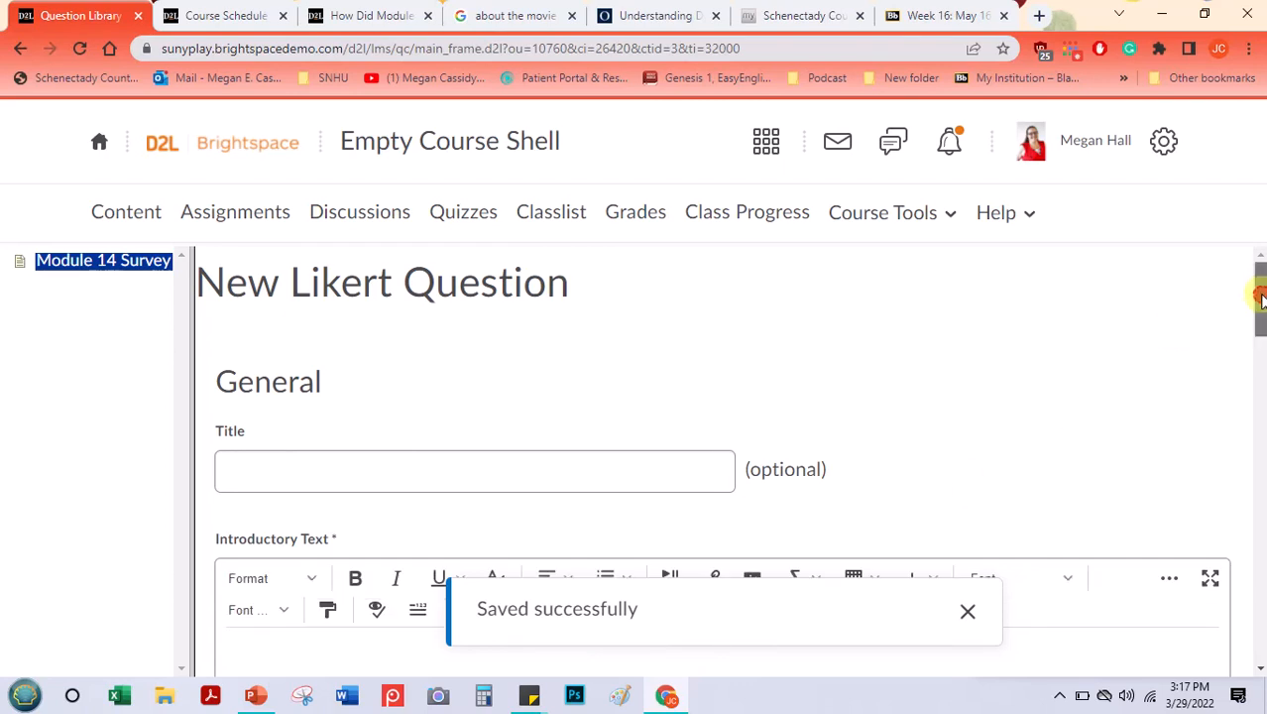
- Enter the introductory text "Let me know which books you liked best in this class!" and add 5 more option rows
left_click_drag(1258, 283, 1259, 339)
left_click(509, 425)
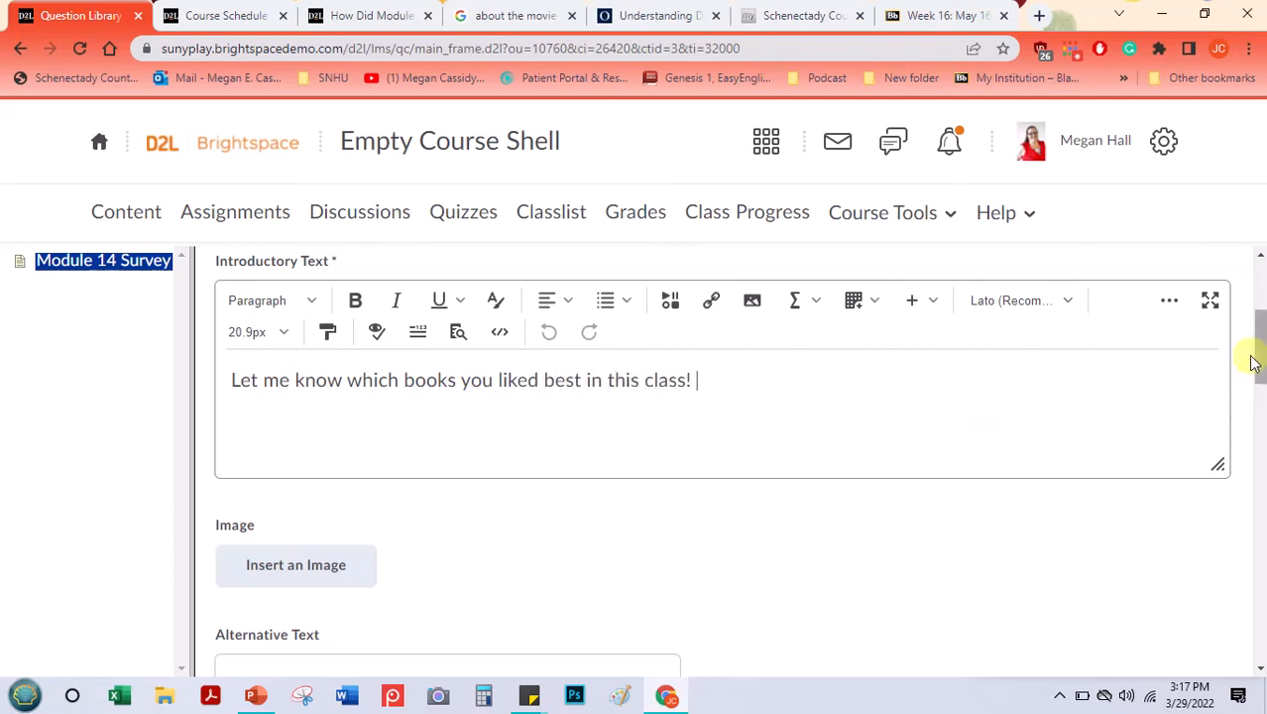
left_click_drag(1259, 359, 1227, 526)
left_click(424, 319)
double_click(396, 330)
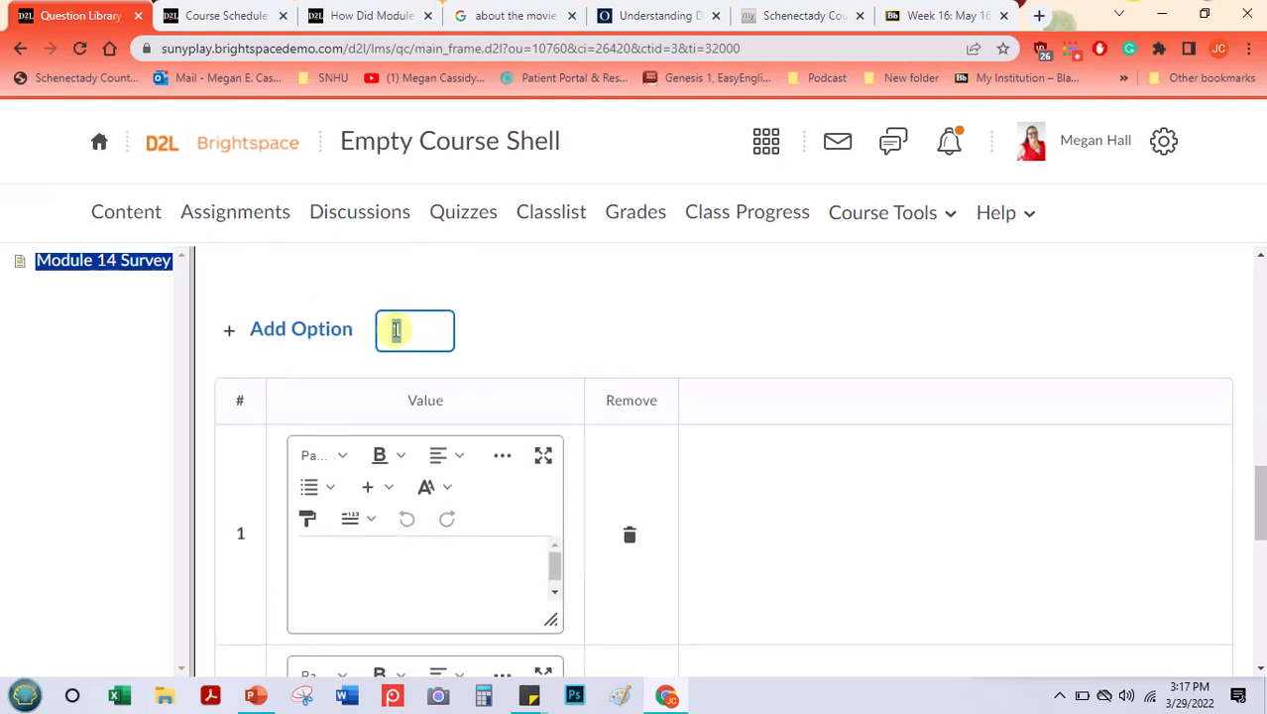
type("5")
- Enter the new question's feedback "Thanks for giving feedback on the books for this course!"
left_click_drag(1262, 481, 1262, 506)
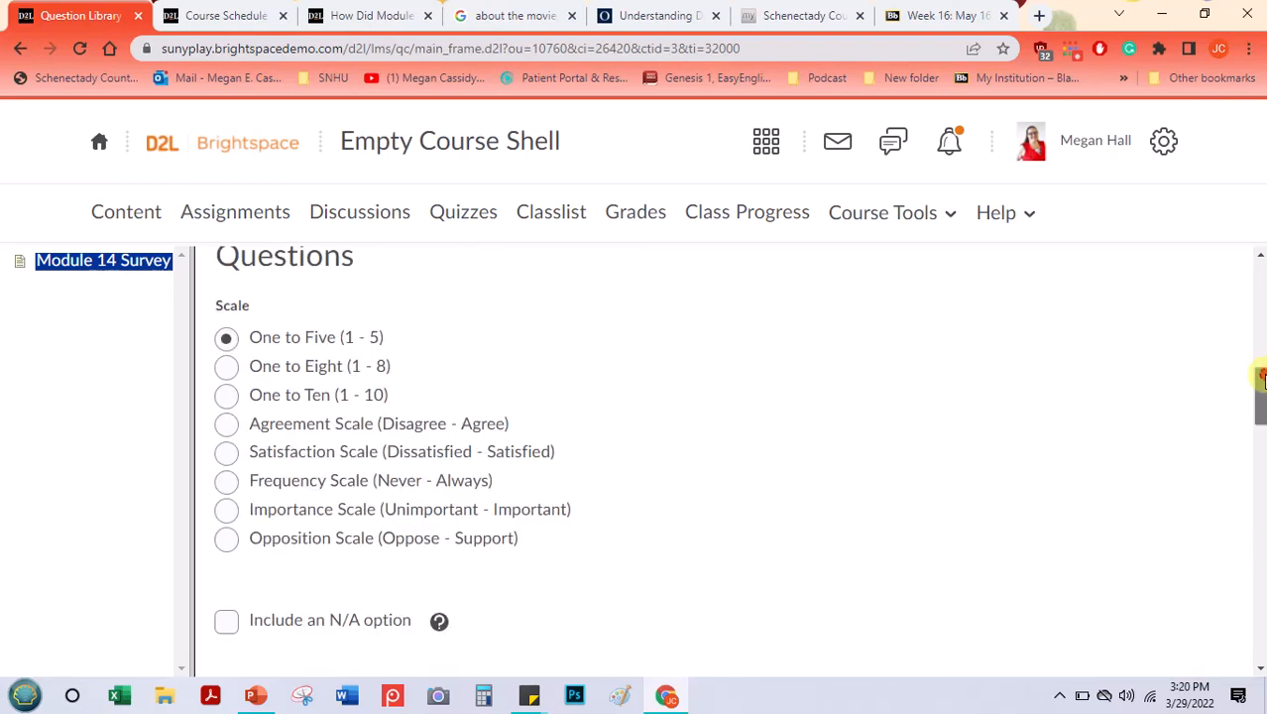
left_click_drag(1259, 417, 1228, 625)
left_click(372, 443)
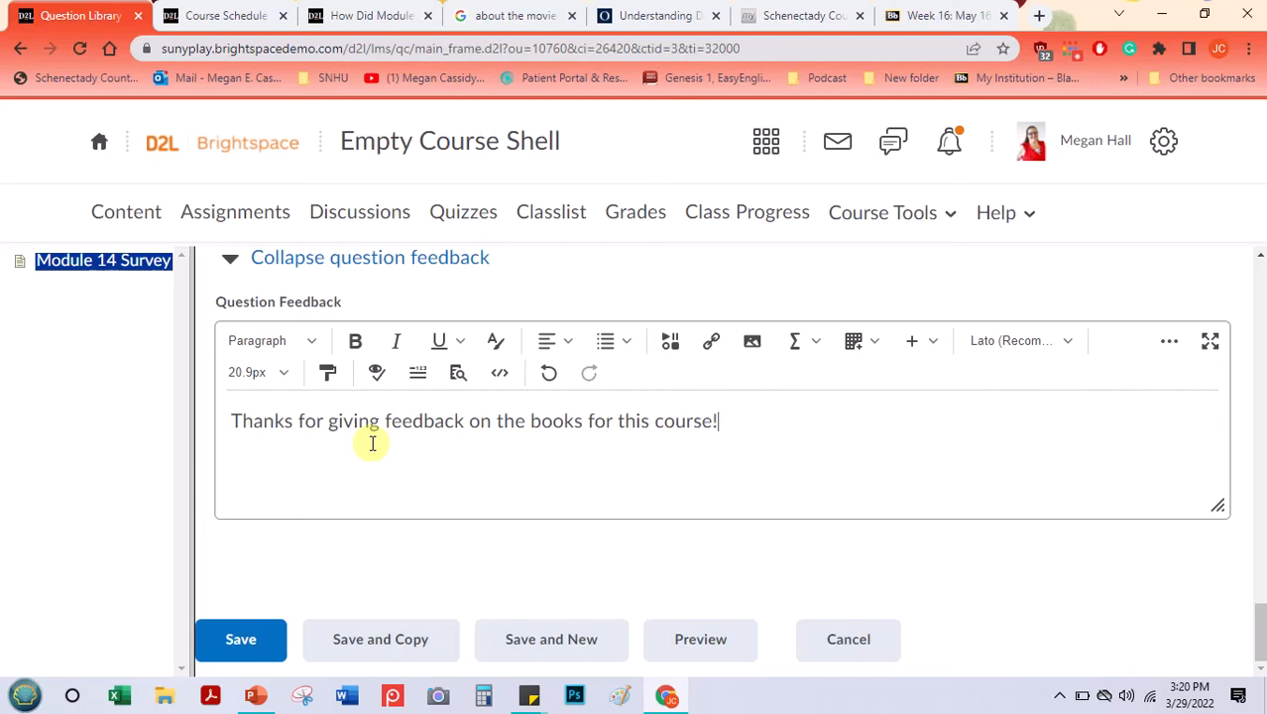
- Save the Likert question about the course books and finish editing the survey questions
left_click(253, 642)
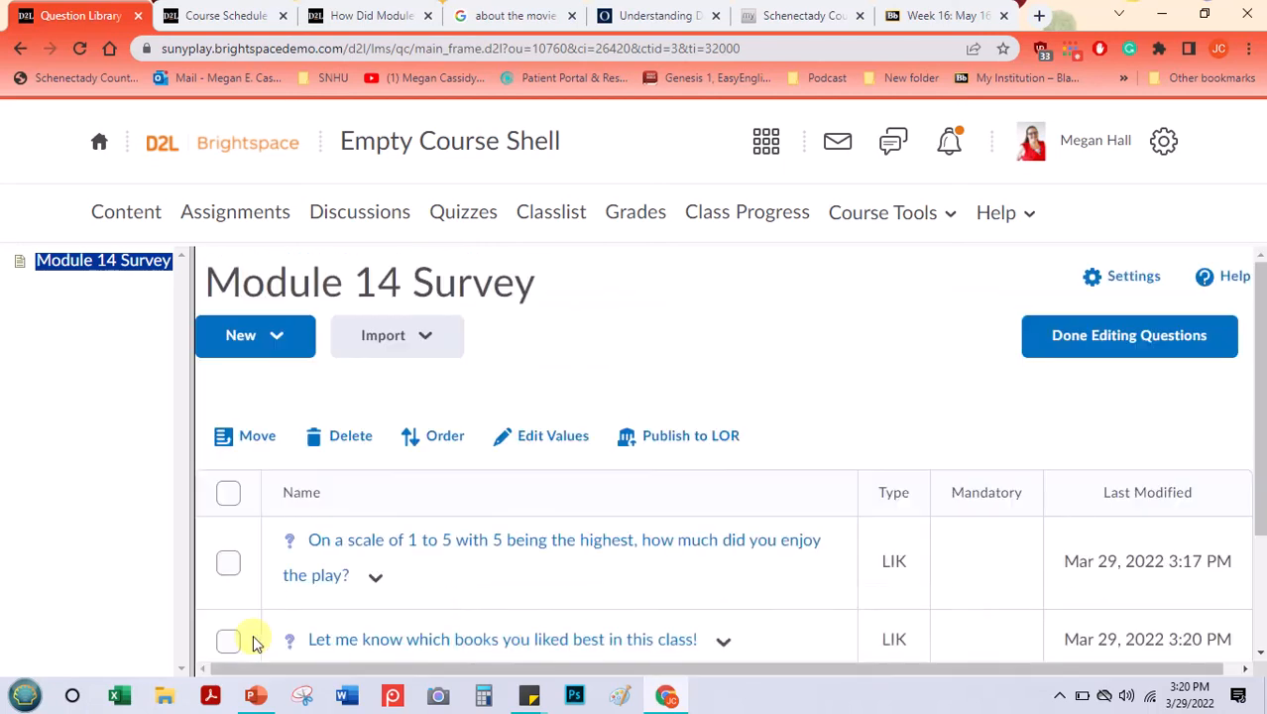
mouse_move(1262, 337)
left_mouse_down()
mouse_move(1262, 483)
mouse_move(1260, 318)
left_mouse_up()
left_click(1157, 335)
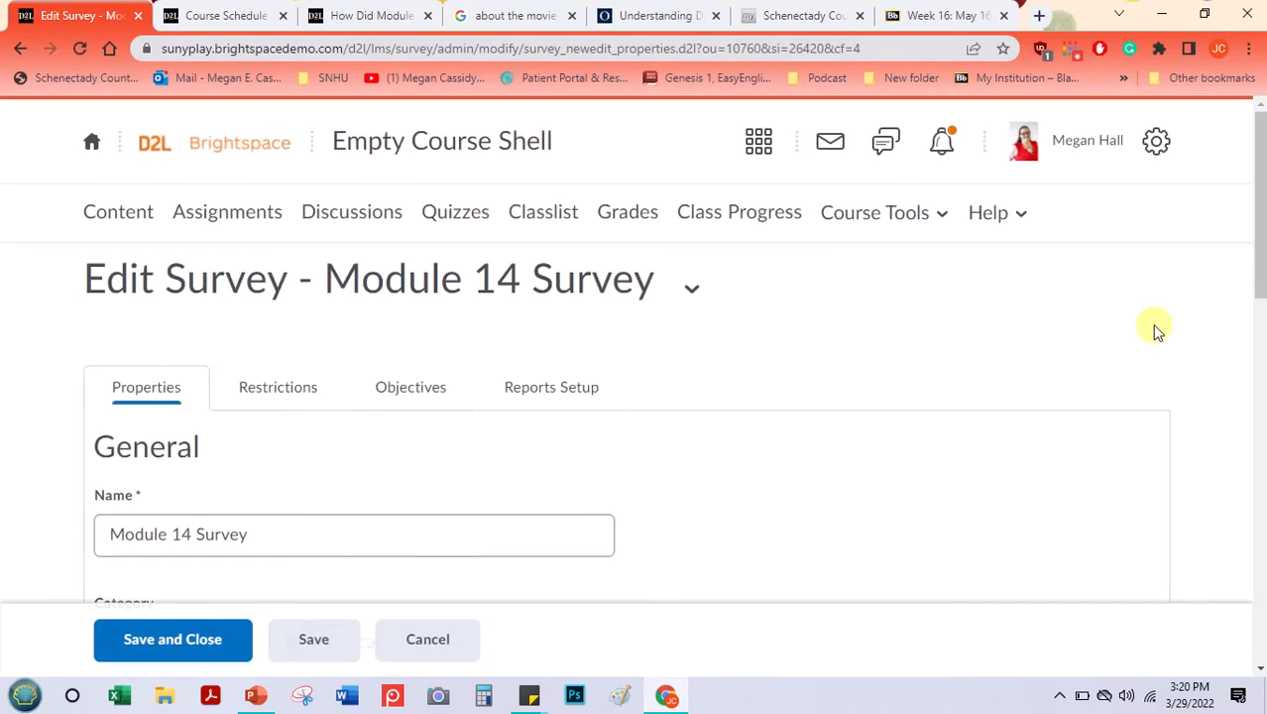
- In the survey's restrictions, set the attempts allowed to "Single attempt that is editable"
left_click(288, 391)
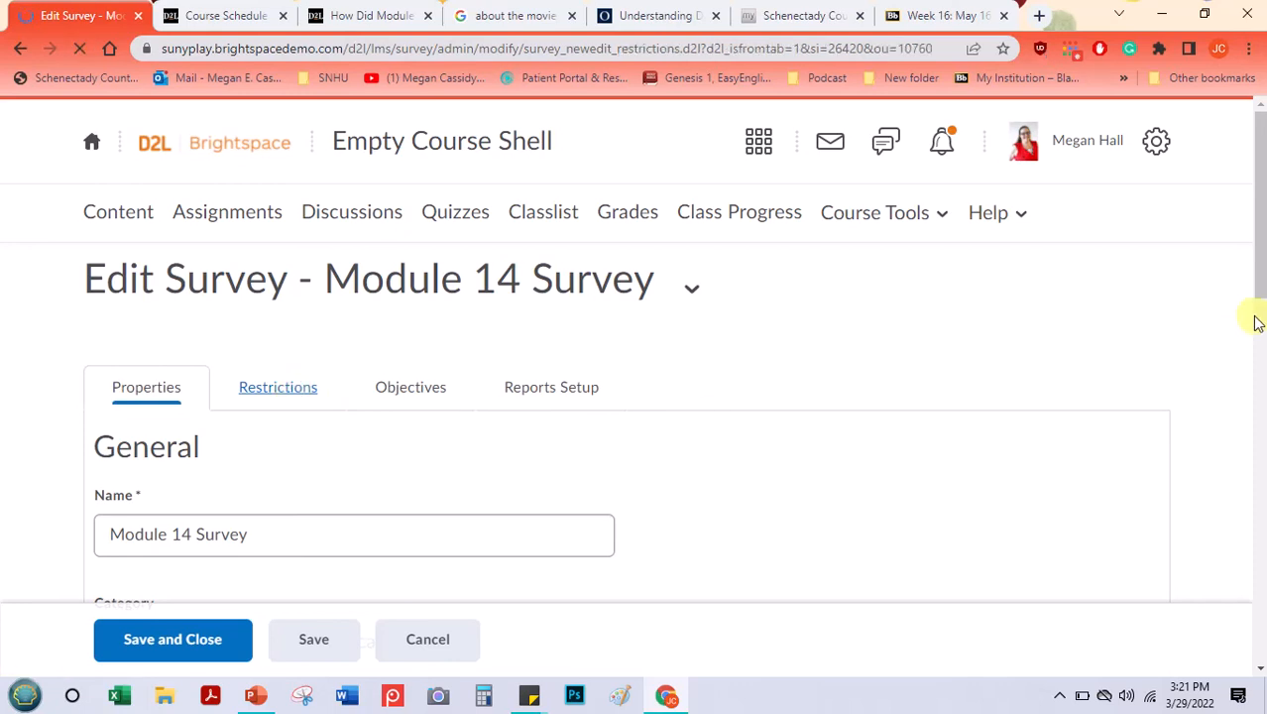
left_click_drag(1264, 242, 1248, 487)
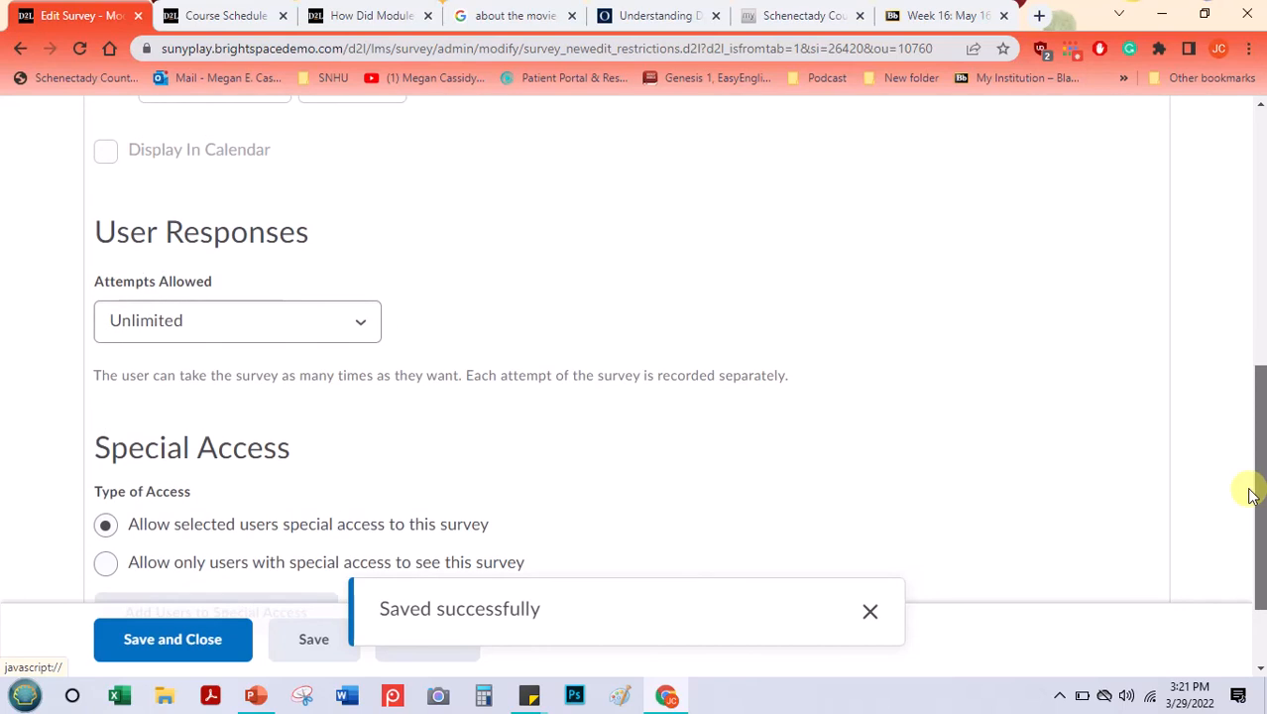
left_click(274, 338)
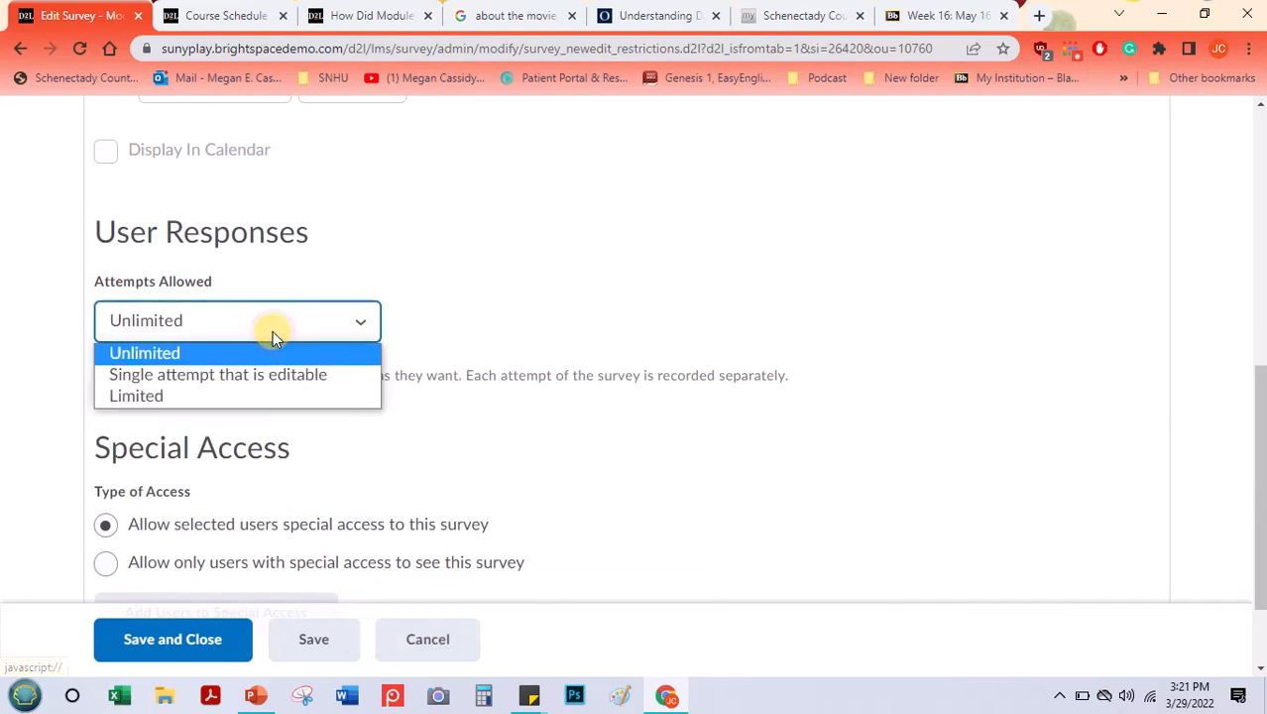
left_click(248, 379)
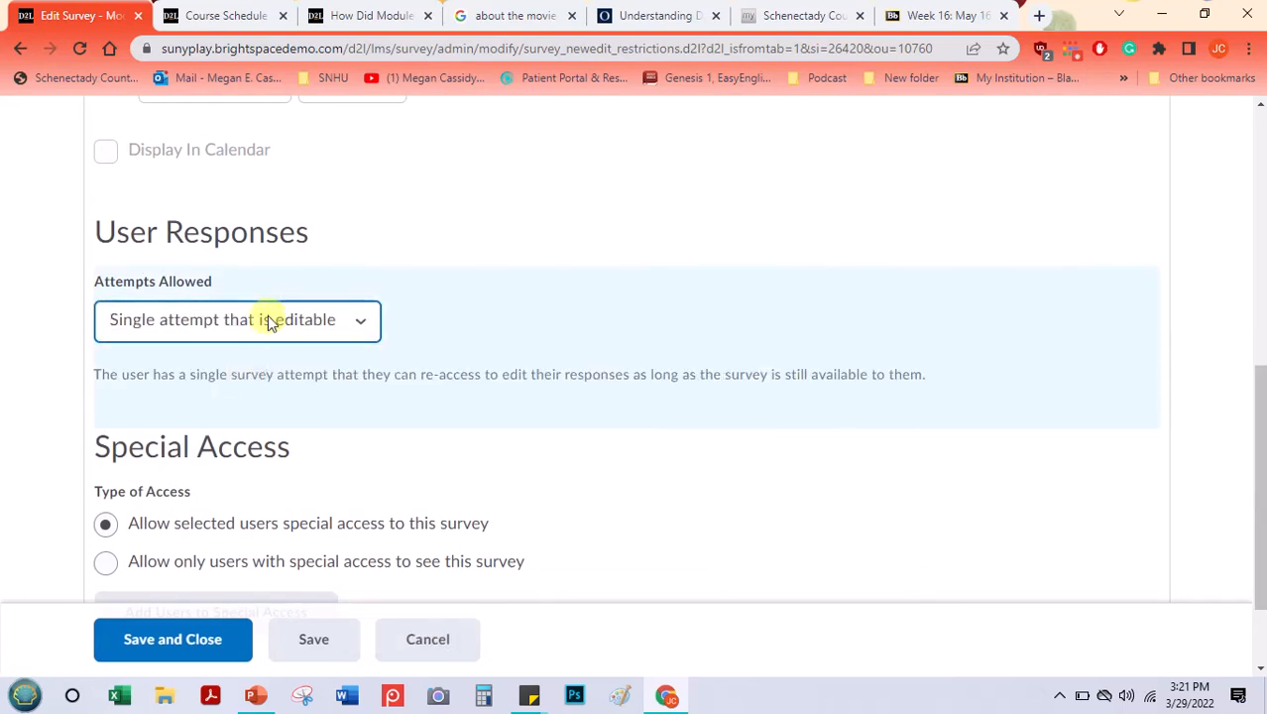
- Review the survey's objectives and reports setup, then save and close the Module 14 Survey
left_click_drag(1261, 410, 1261, 169)
left_click(412, 292)
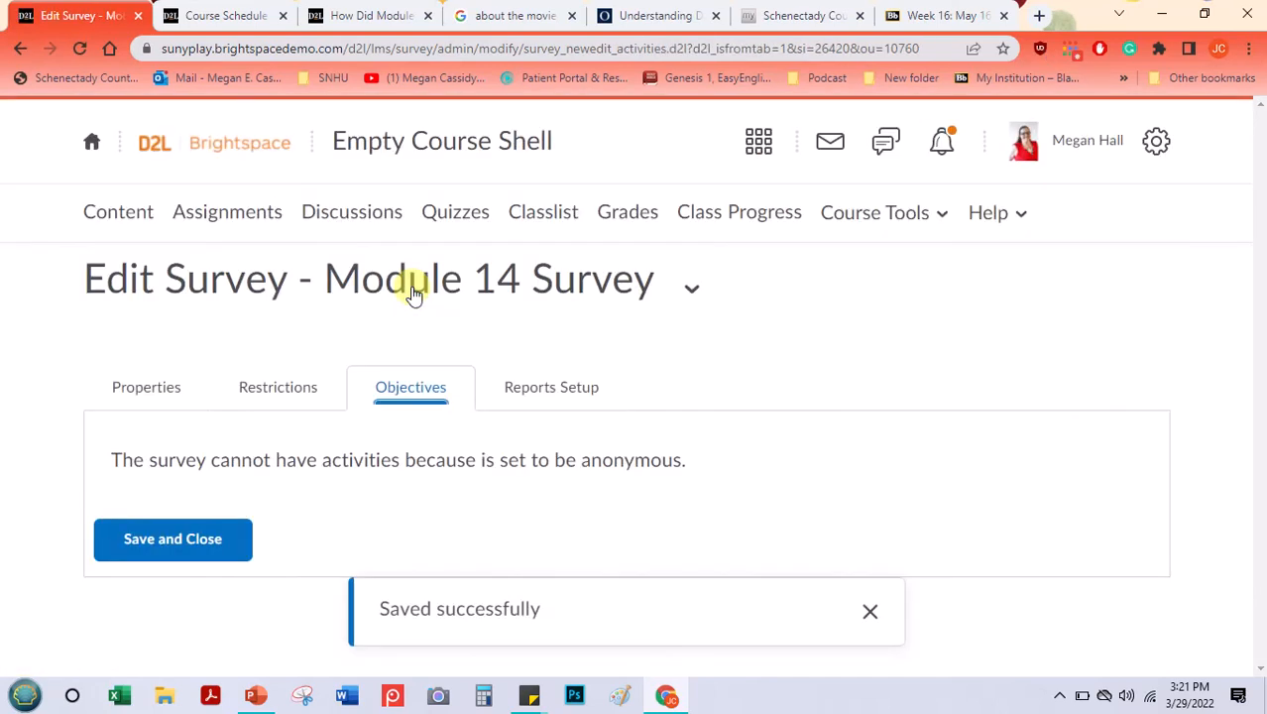
left_click(552, 389)
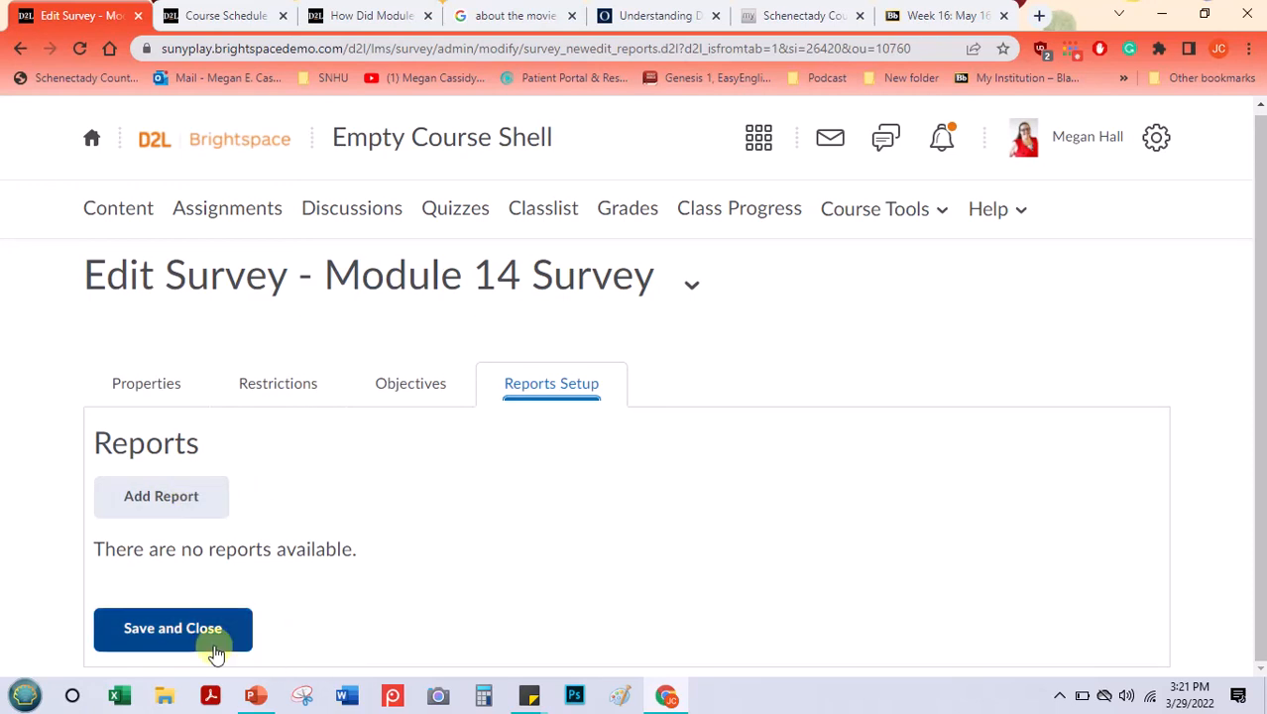
left_click(206, 649)
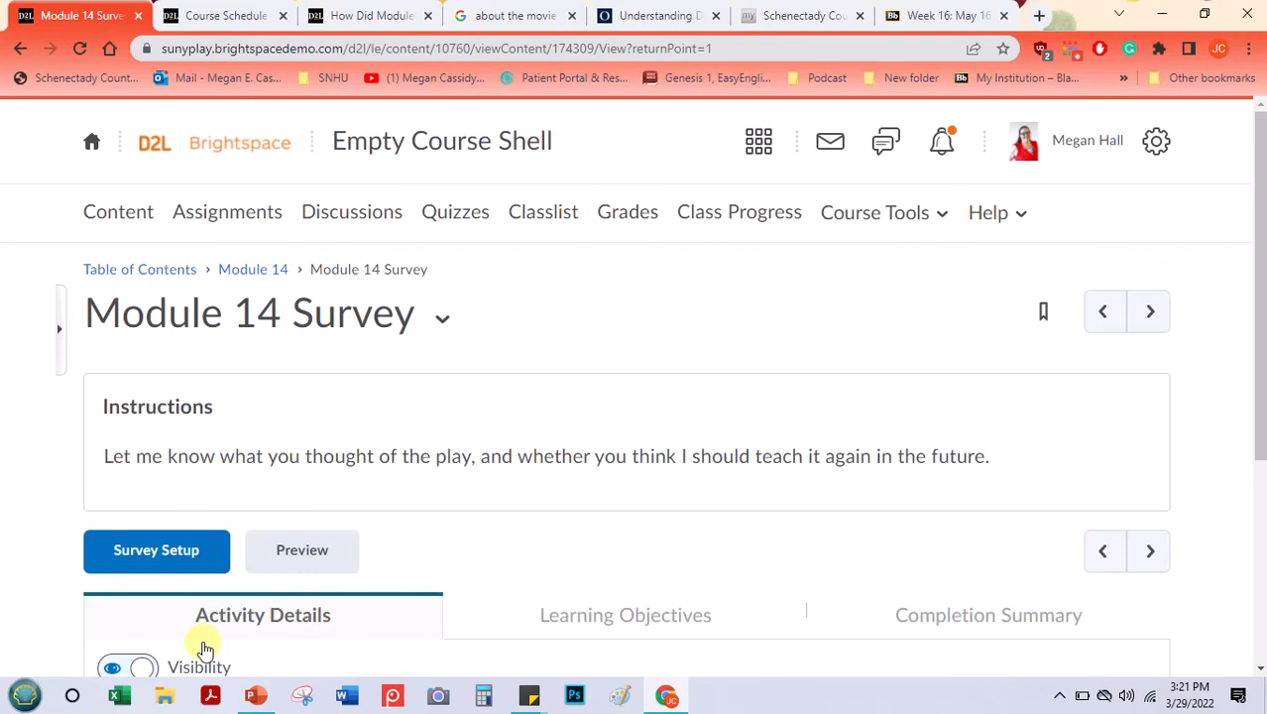
- Return to Module 14 and look through its content items down to the new survey
left_click(237, 272)
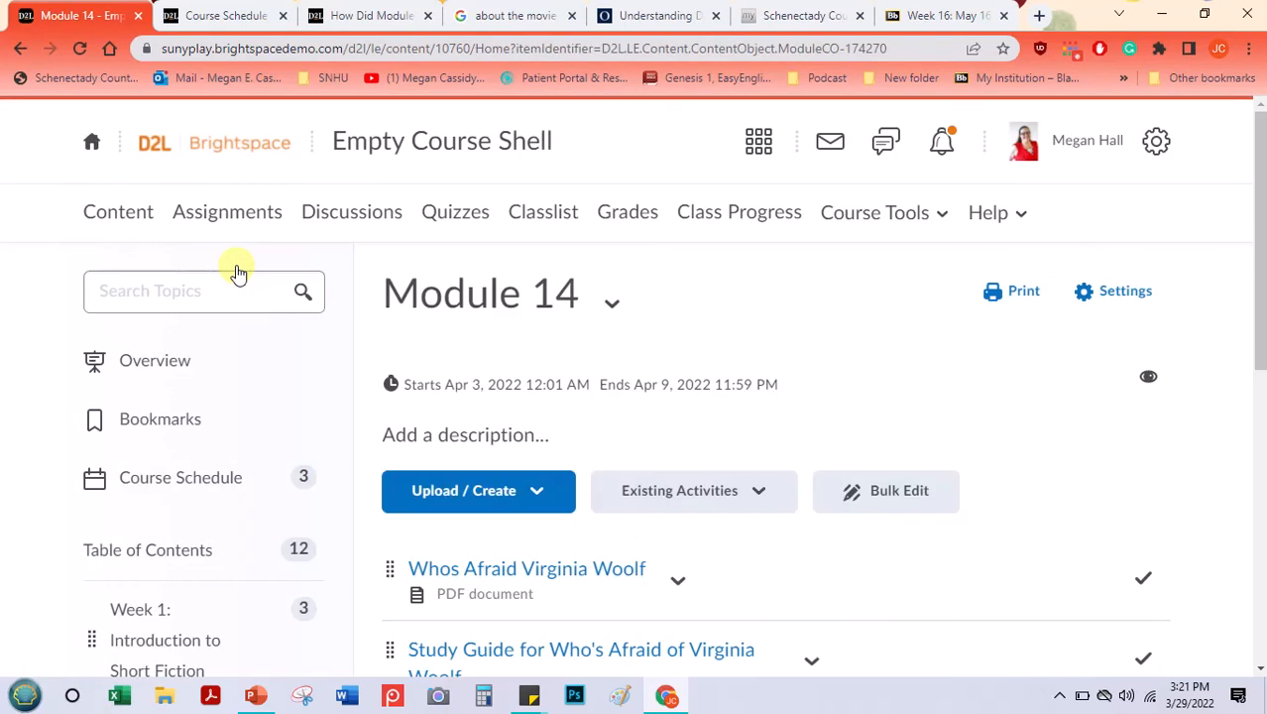
left_click_drag(1260, 178, 1253, 354)
left_click(1255, 274)
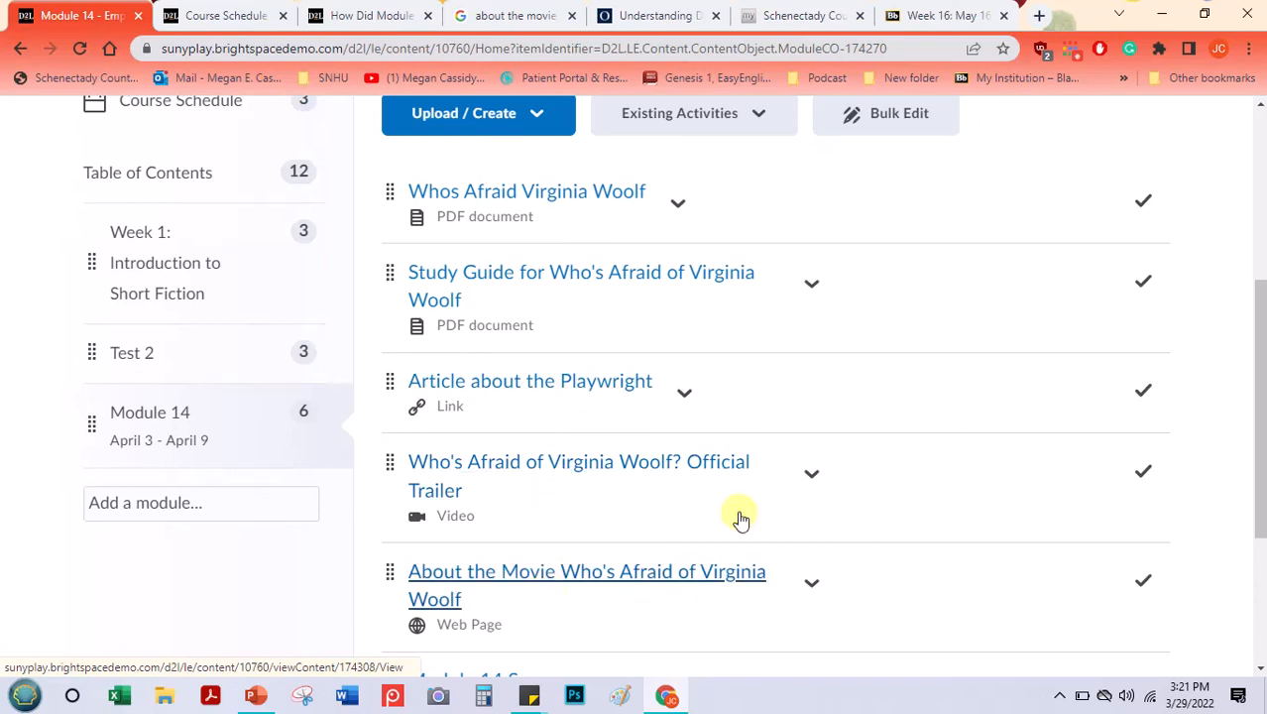
left_click_drag(1260, 466, 1244, 585)
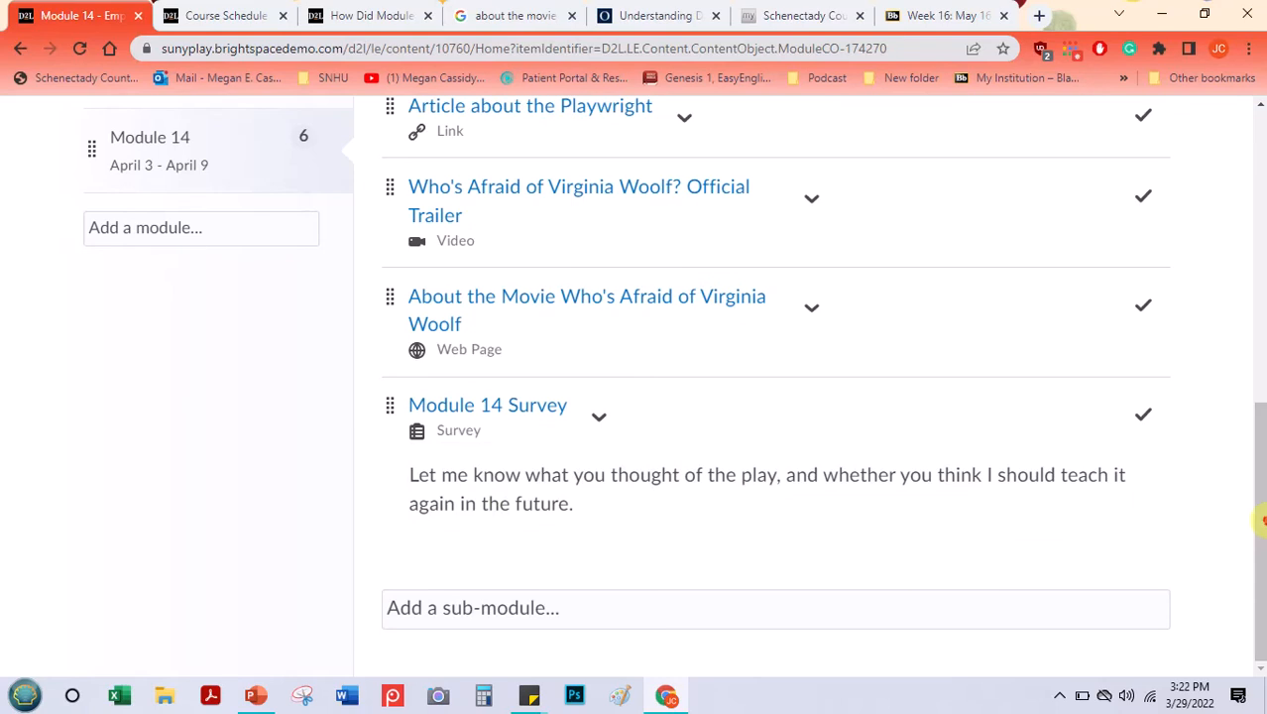
left_click_drag(1259, 426, 1260, 158)
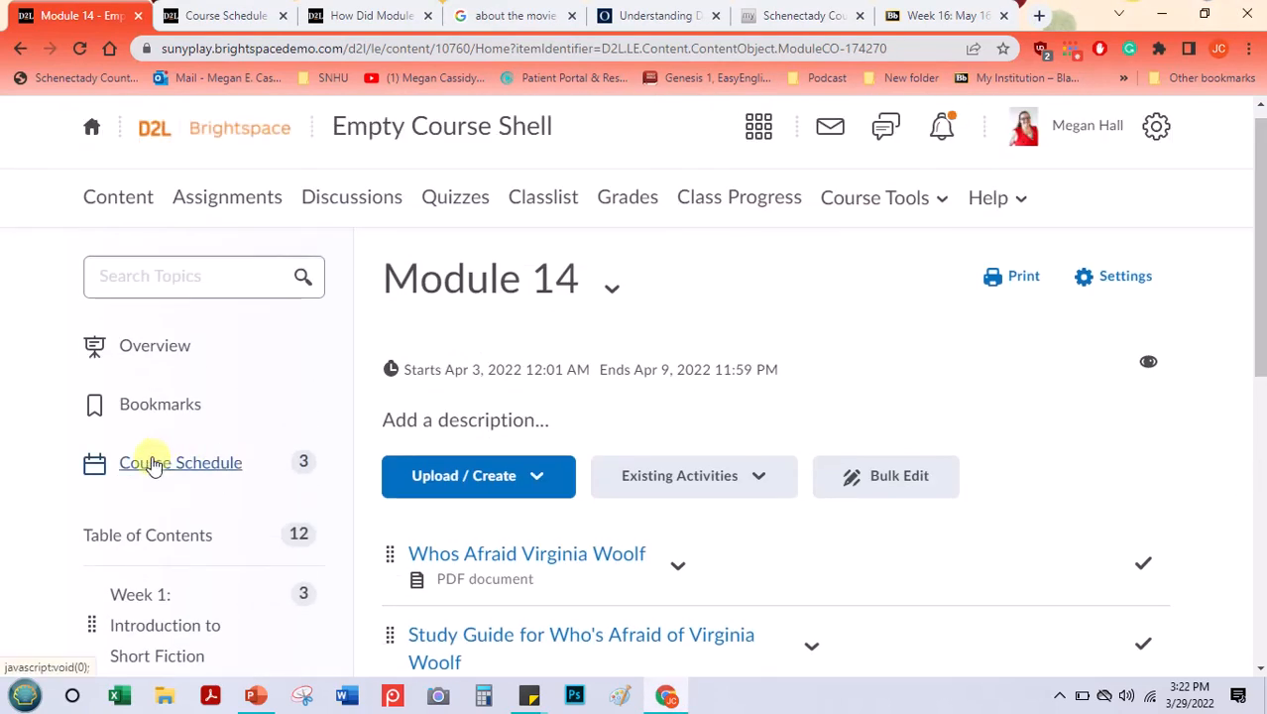
- Open the course's Table of Contents and look through the items of all modules
left_click(123, 542)
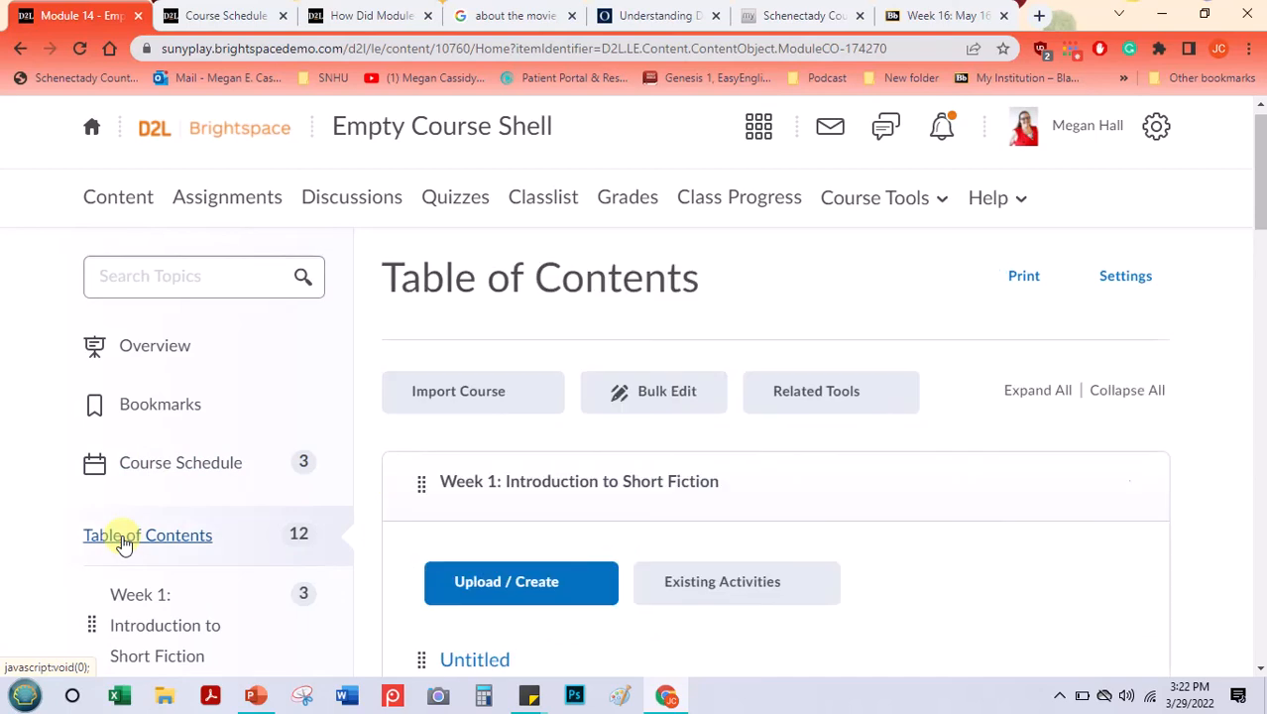
left_click_drag(1254, 129, 1244, 486)
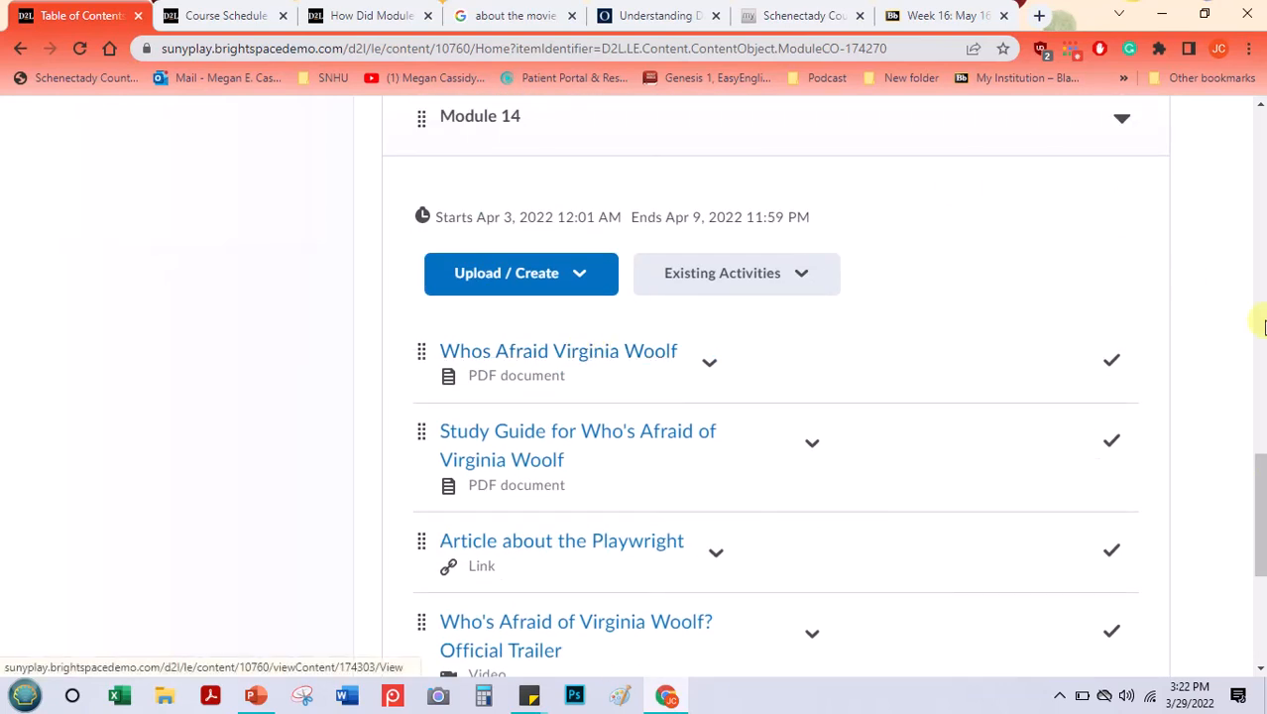
left_click_drag(1260, 474, 1251, 228)
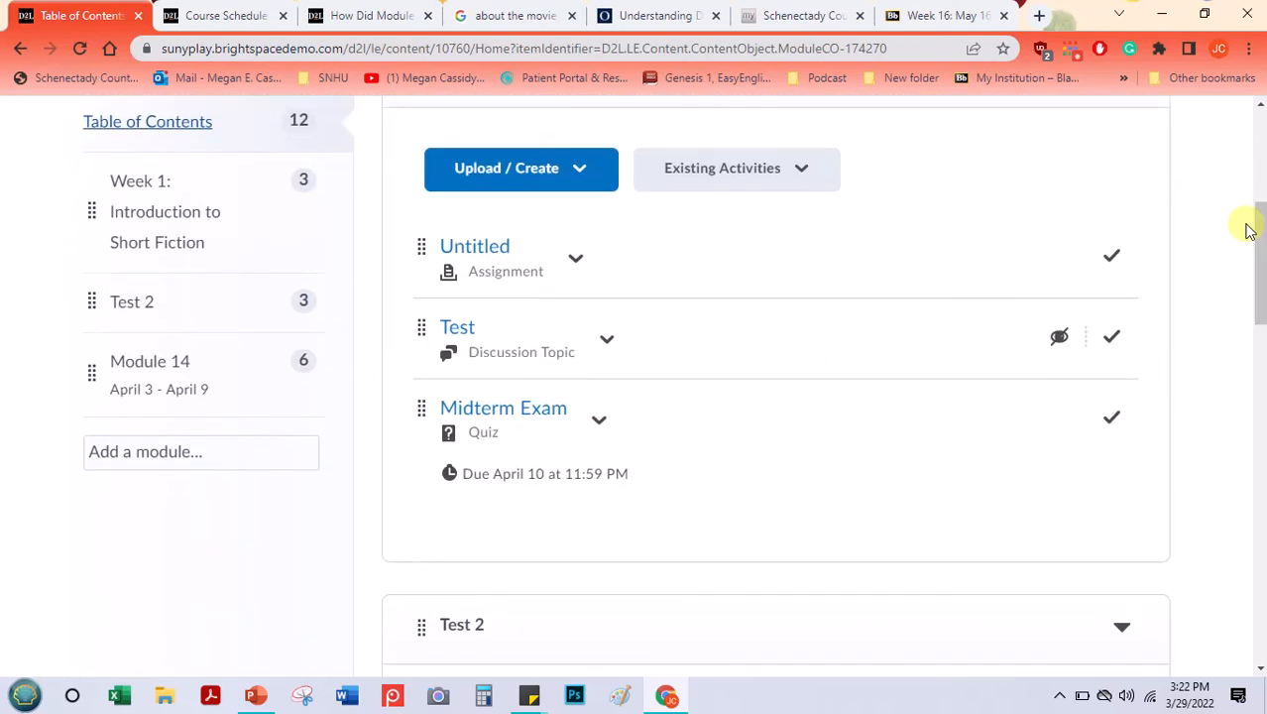
- Reopen Module 14 and examine the existing activity types that can be added, leaving the module description unedited
left_click(181, 363)
left_click_drag(1257, 413, 1260, 298)
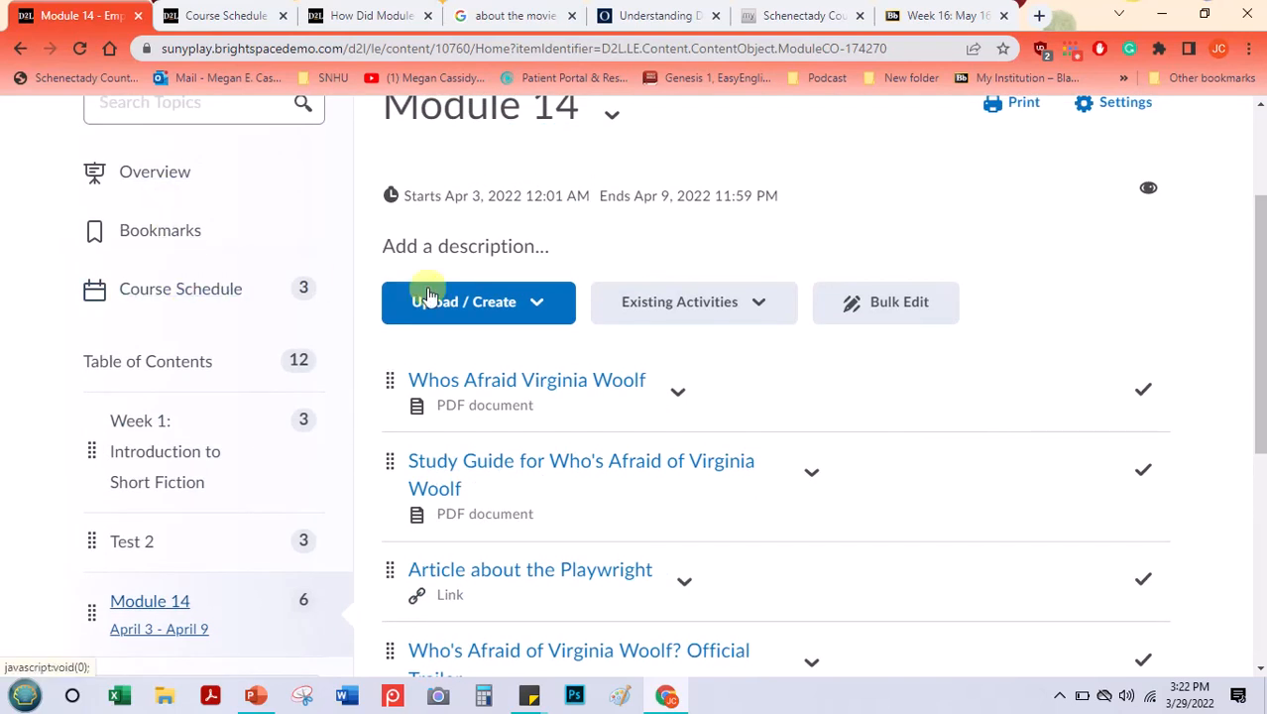
left_click(696, 314)
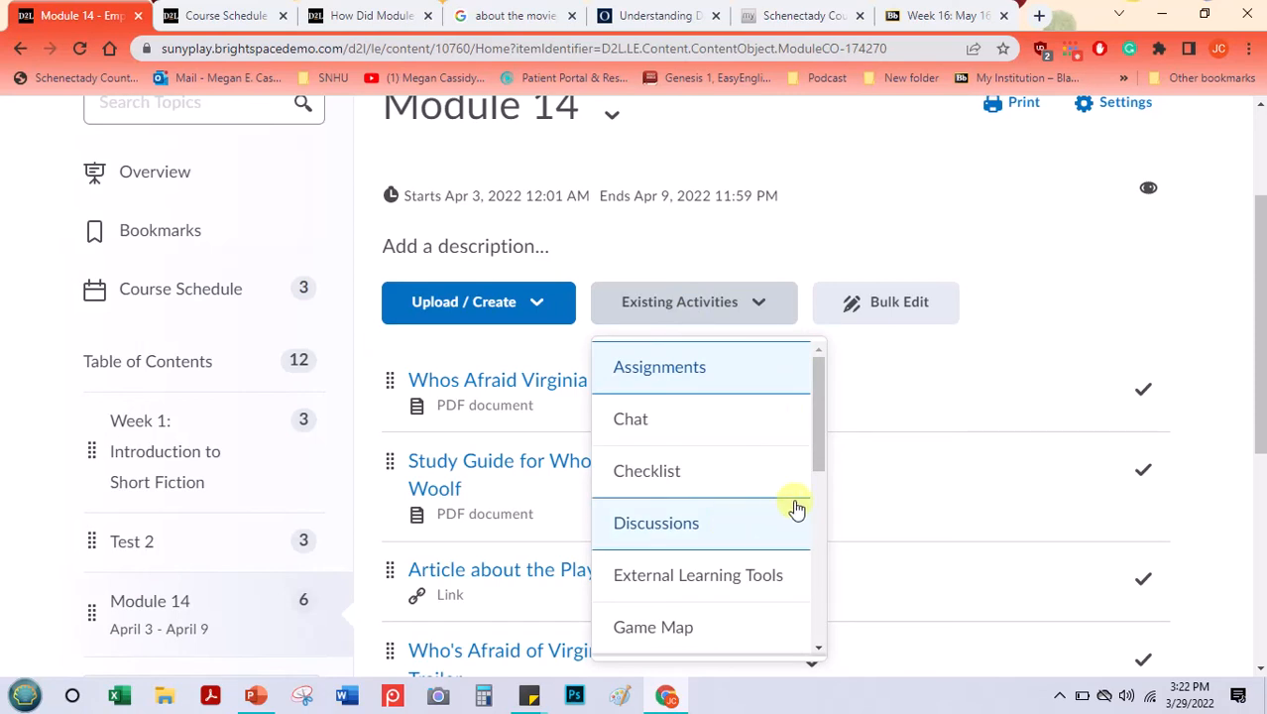
mouse_move(819, 444)
left_mouse_down()
mouse_move(805, 504)
mouse_move(819, 468)
left_mouse_up()
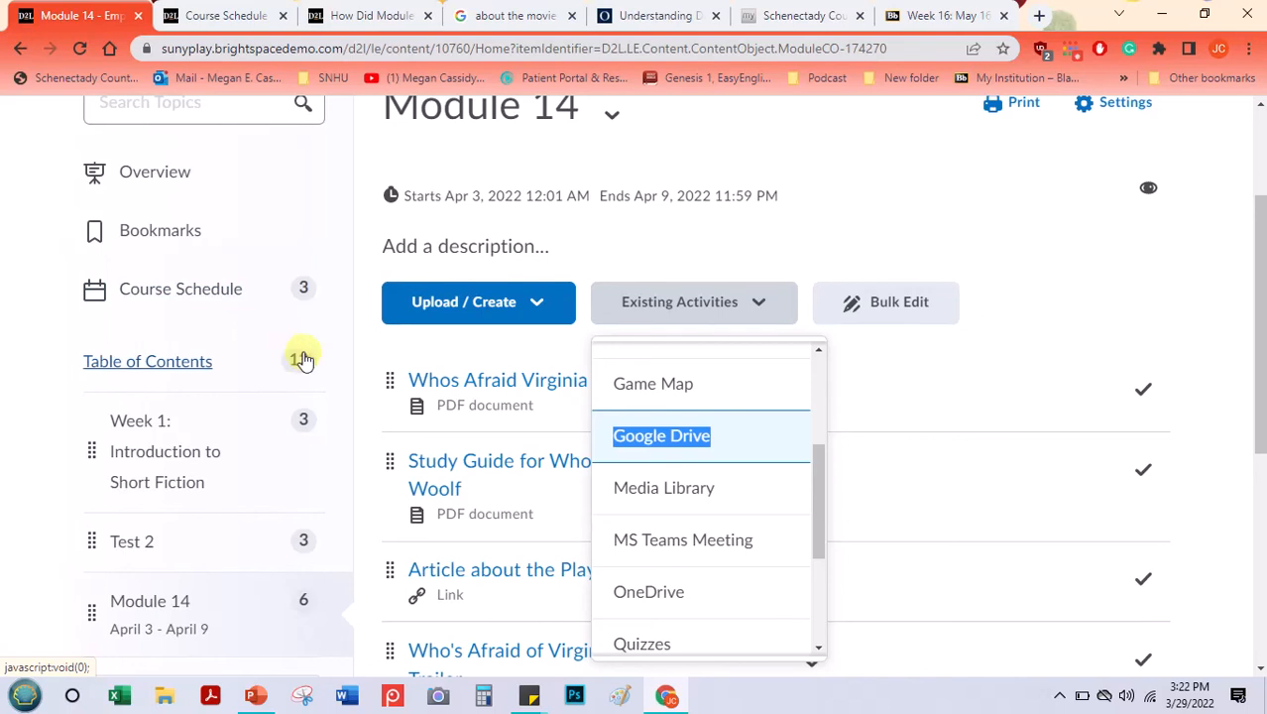
left_click(892, 256)
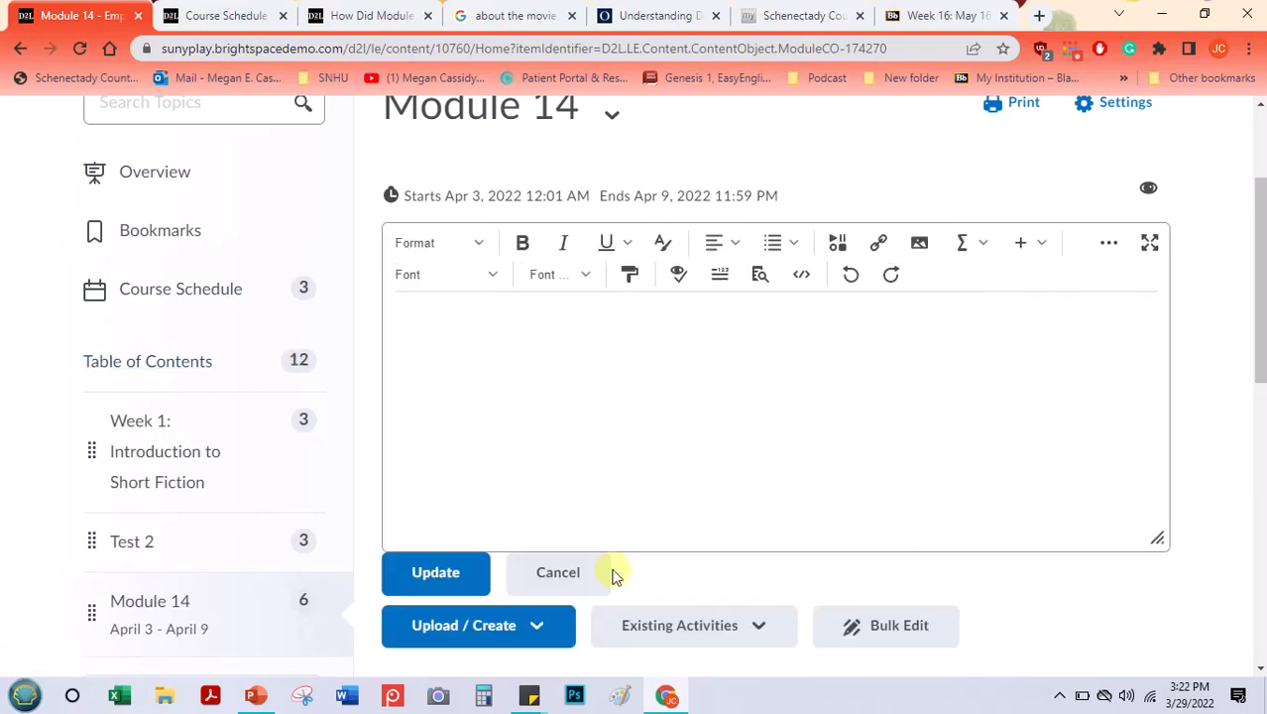
left_click(594, 570)
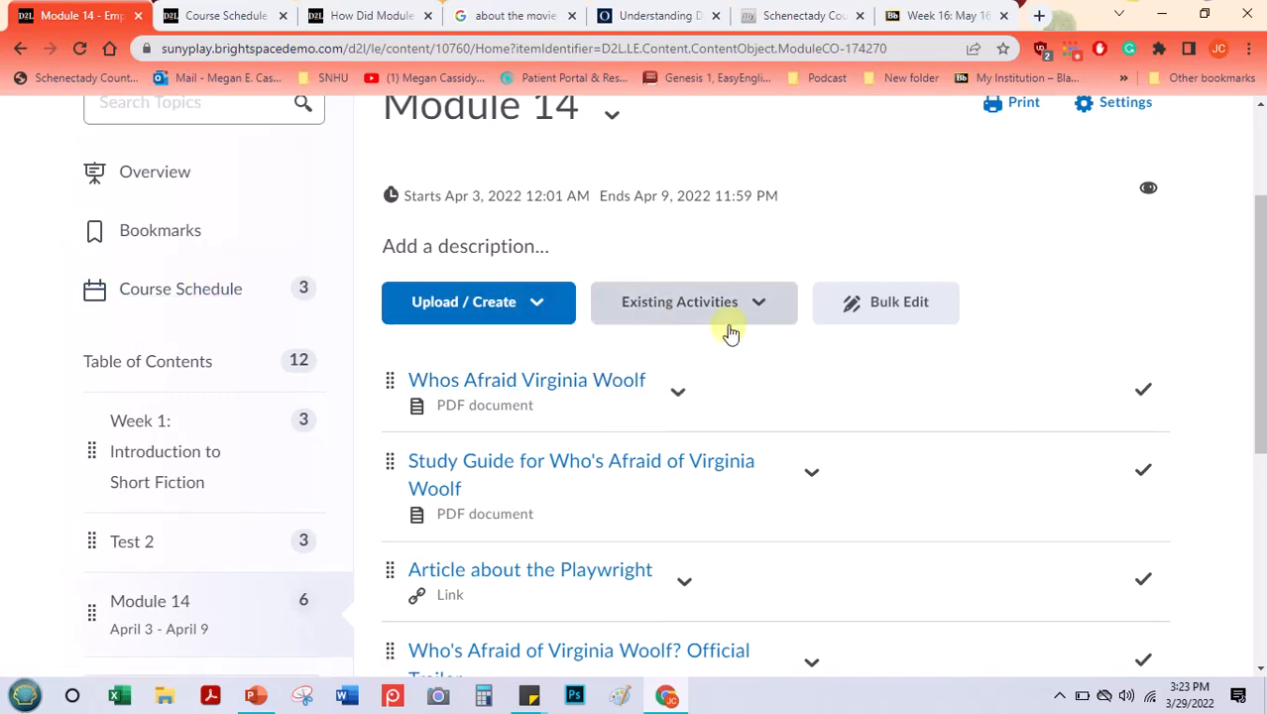
- Bulk edit Module 14 to examine each item's date, description and visibility options, then leave bulk editing
left_click_drag(1256, 353, 1257, 296)
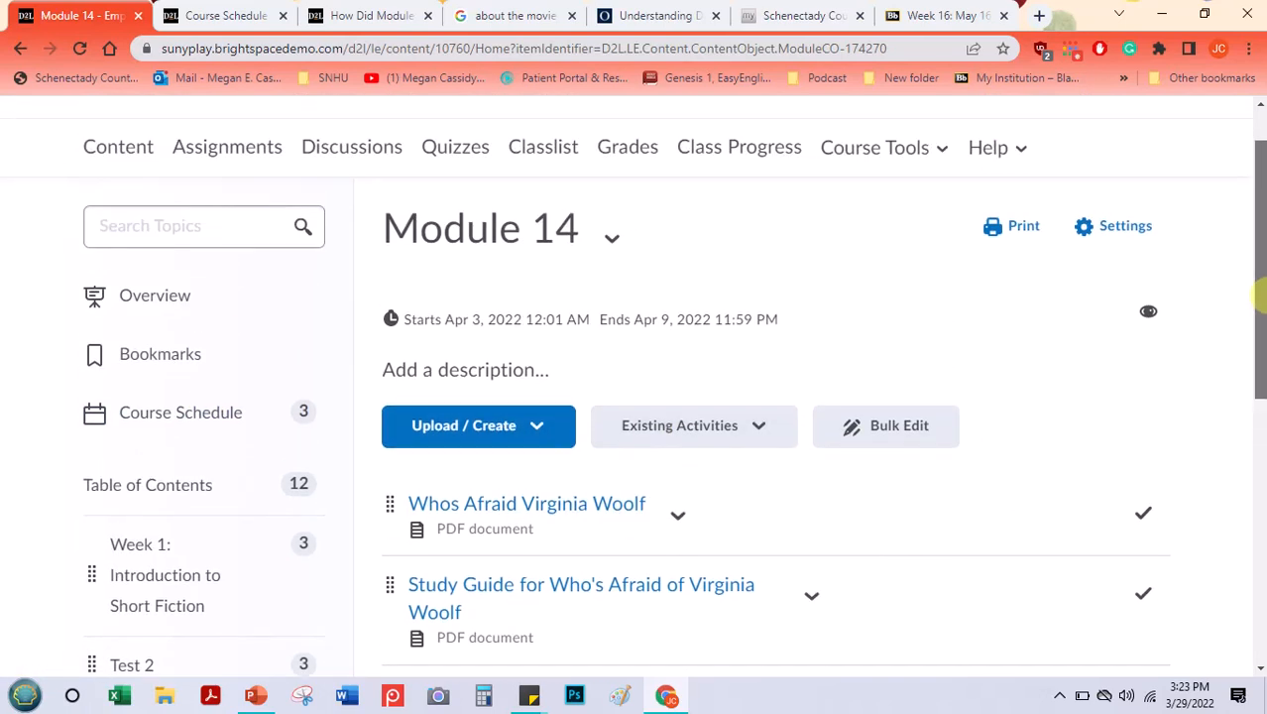
left_click(884, 429)
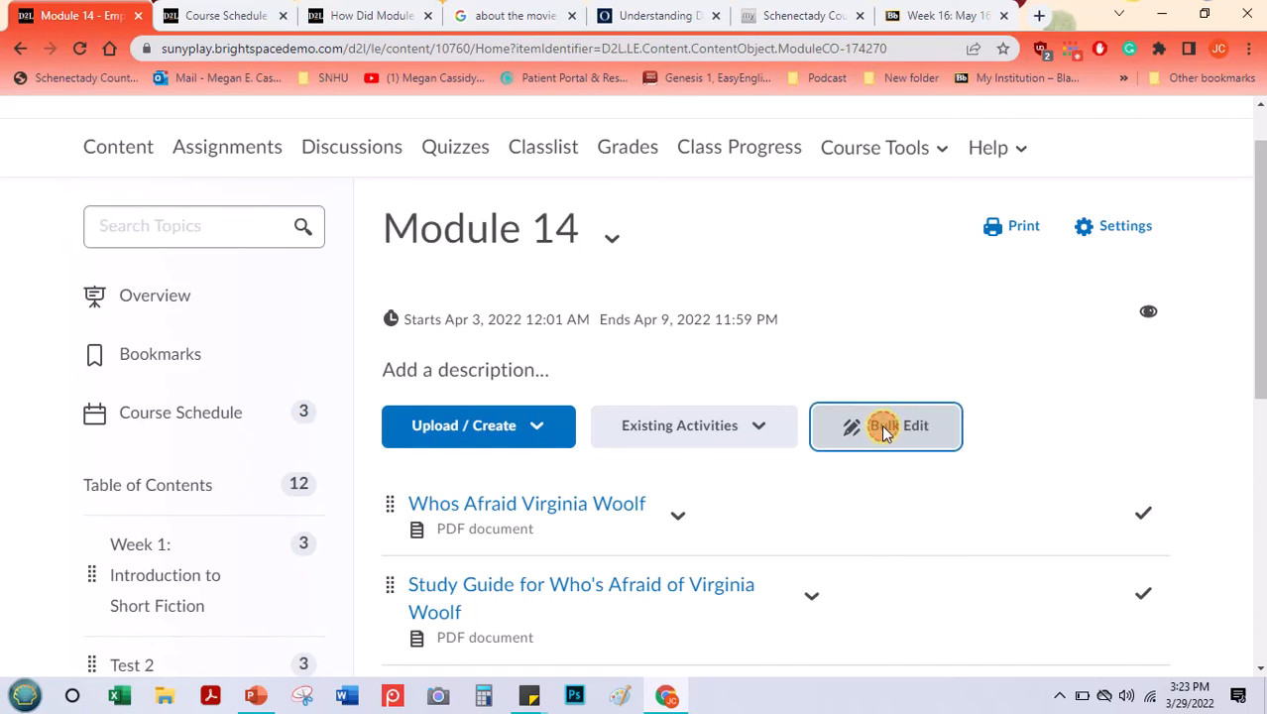
left_click_drag(1257, 261, 1252, 357)
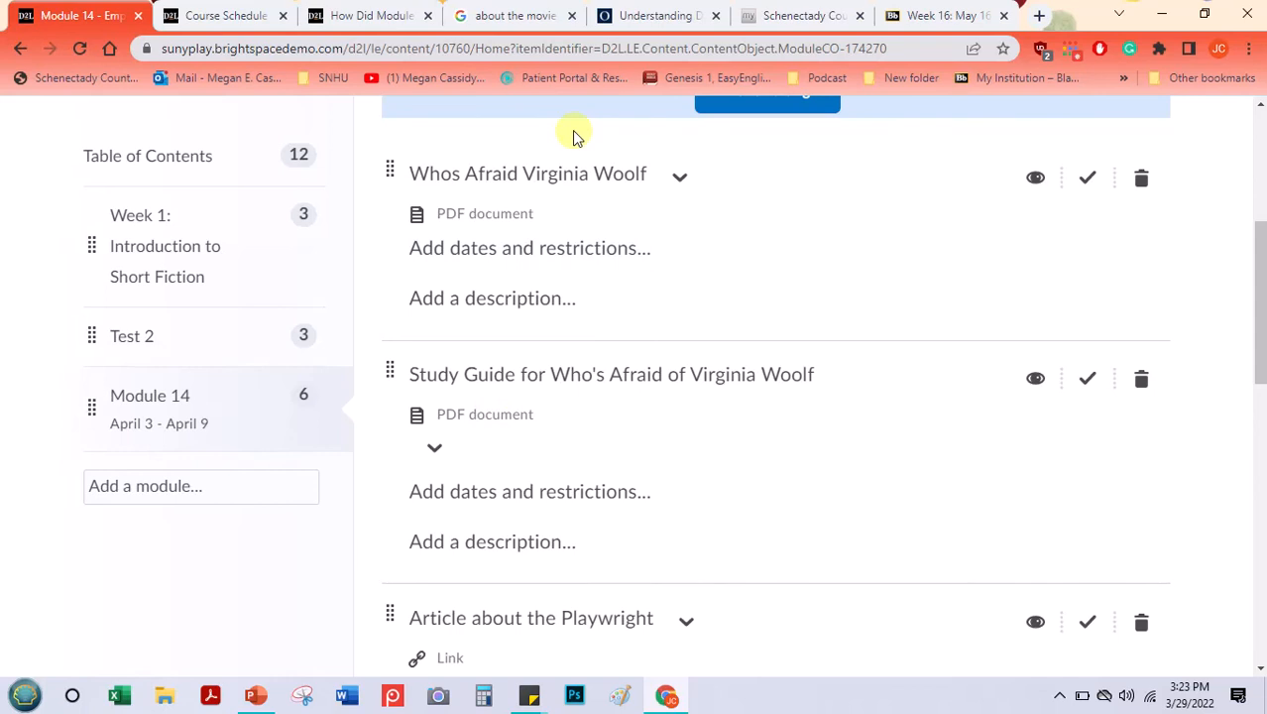
mouse_move(1036, 192)
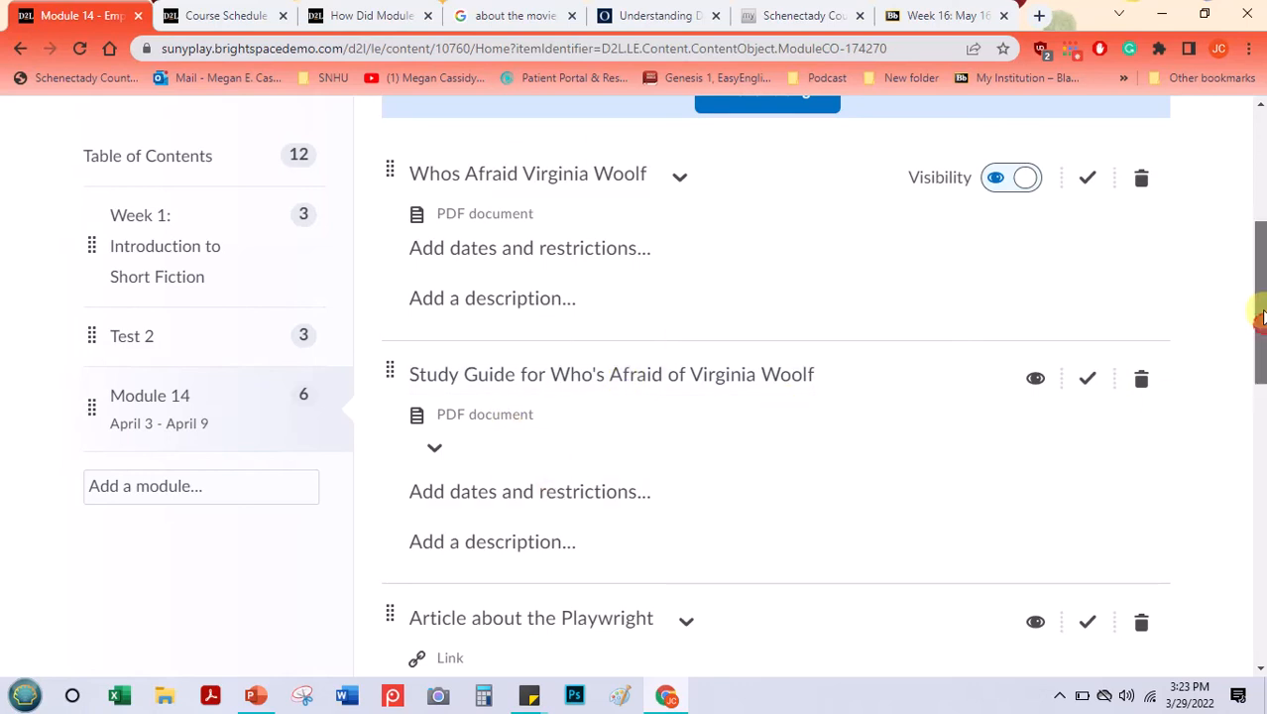
scroll(1260, 347, "up", 2)
left_click(803, 256)
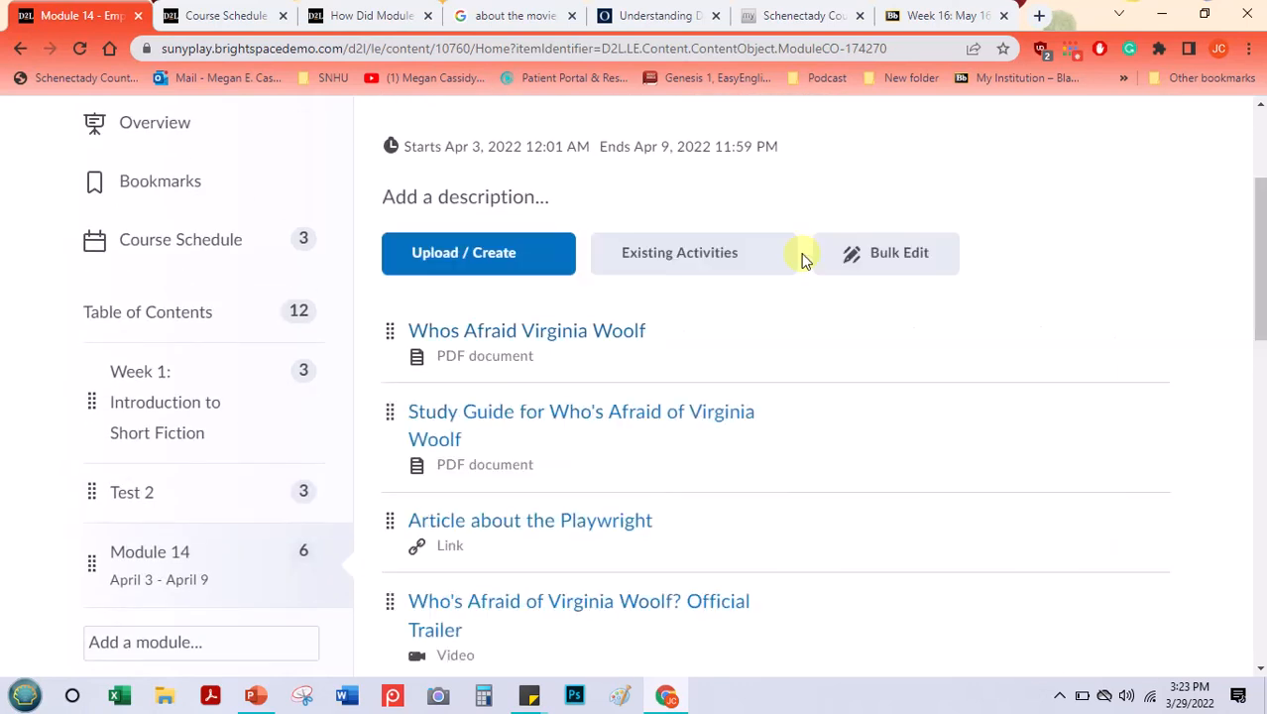